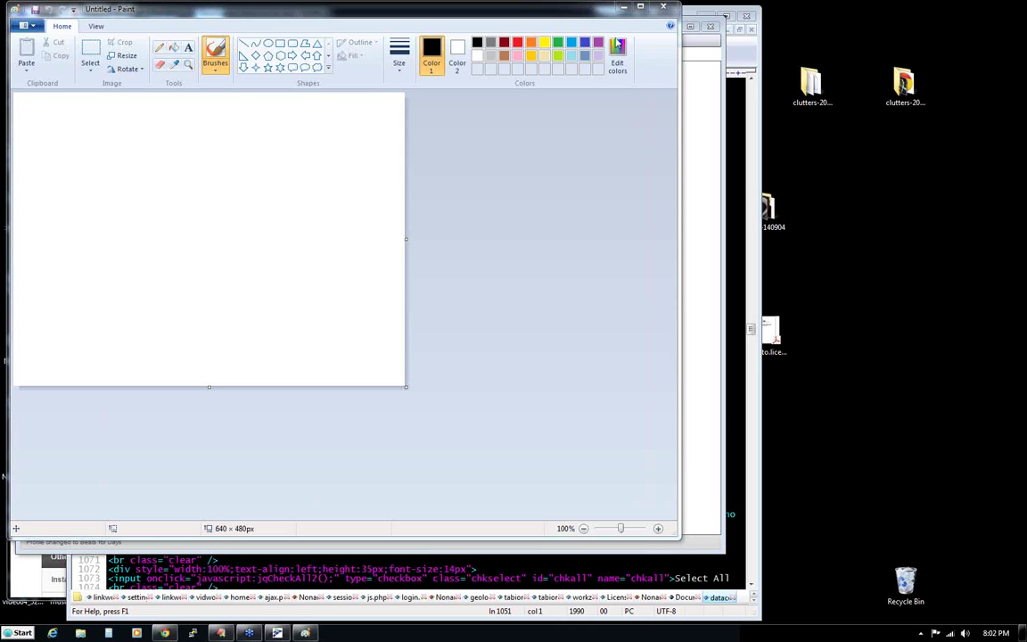
- Minimize Paint, switch to Instant Content Curator Express, and reposition and enlarge its window
click(623, 8)
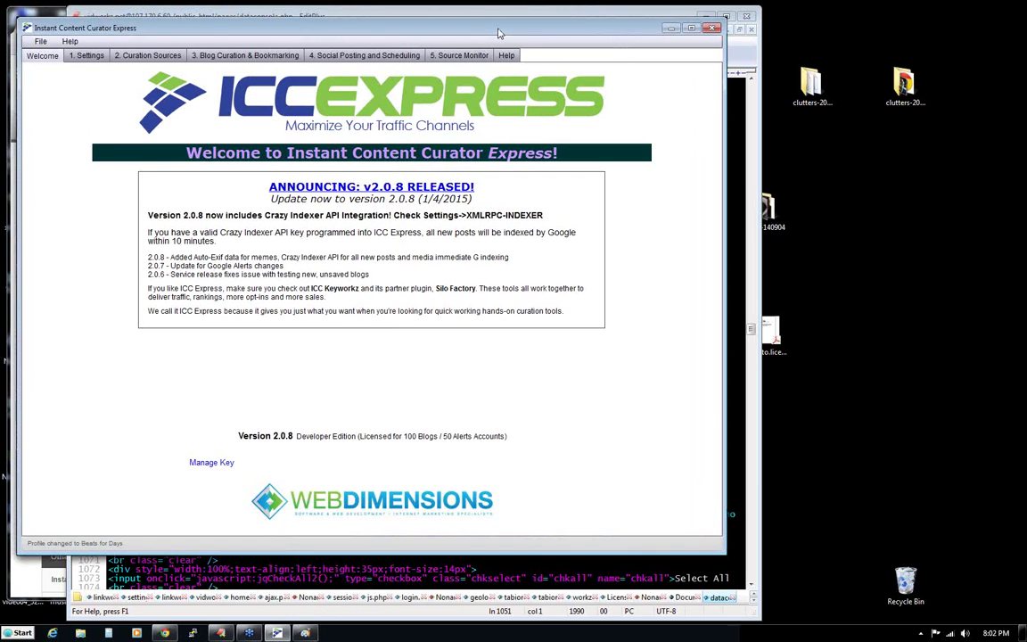
drag(500, 33, 500, 25)
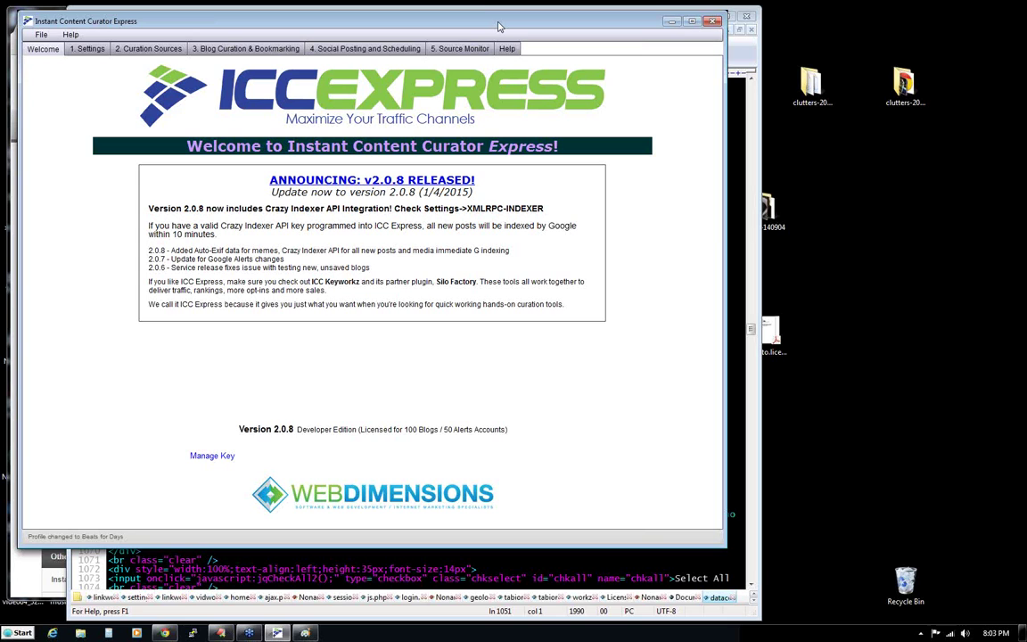
drag(282, 20, 277, 20)
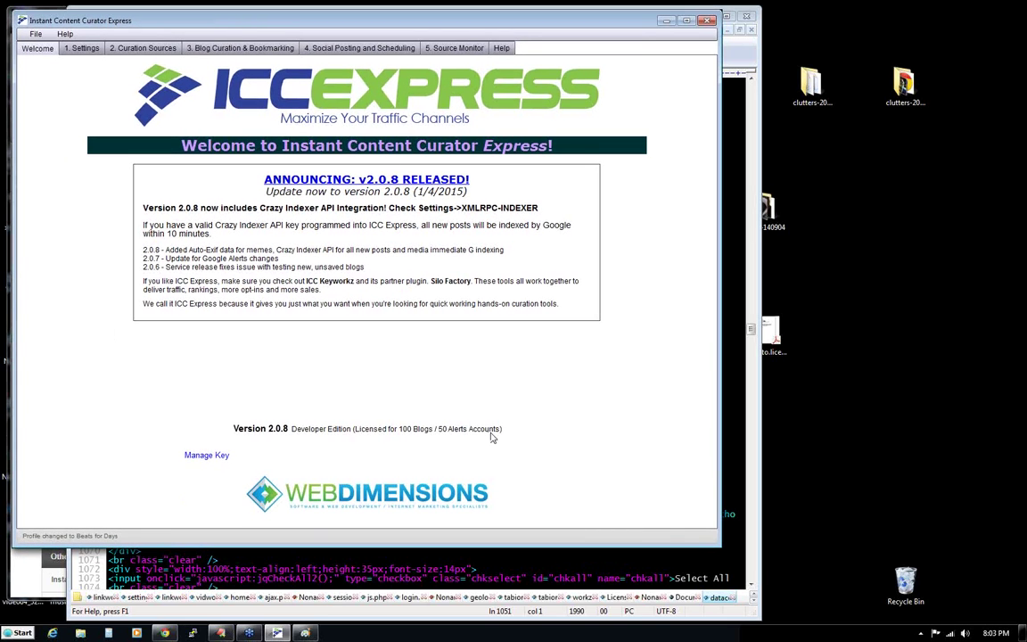
drag(715, 541, 751, 562)
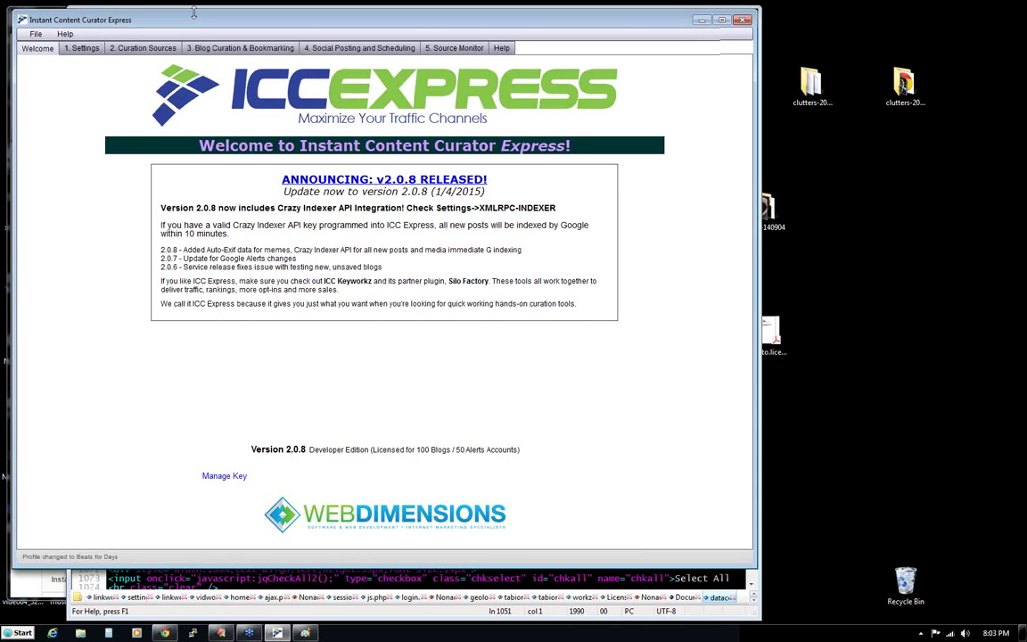
drag(179, 22, 177, 21)
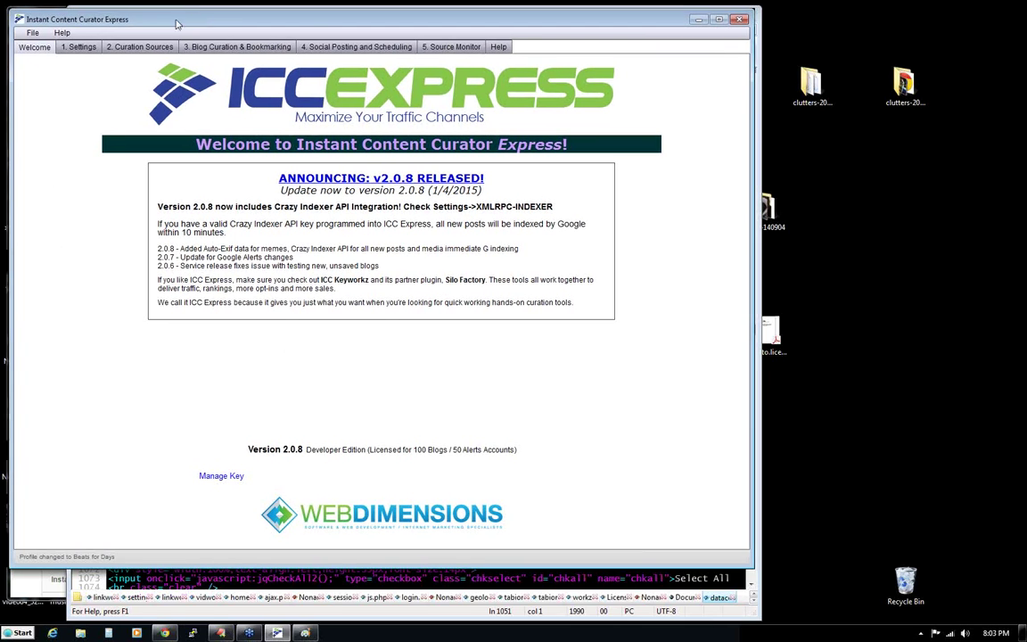
- Look through the entire profiles list in the account settings
click(78, 46)
scroll(194, 234, down, 10)
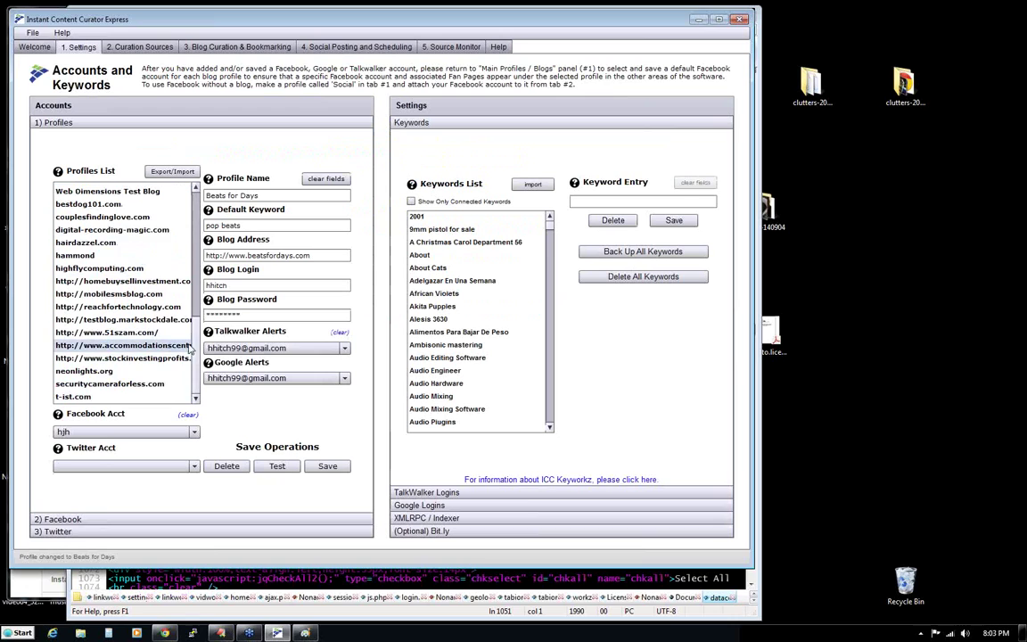
scroll(125, 294, up, 10)
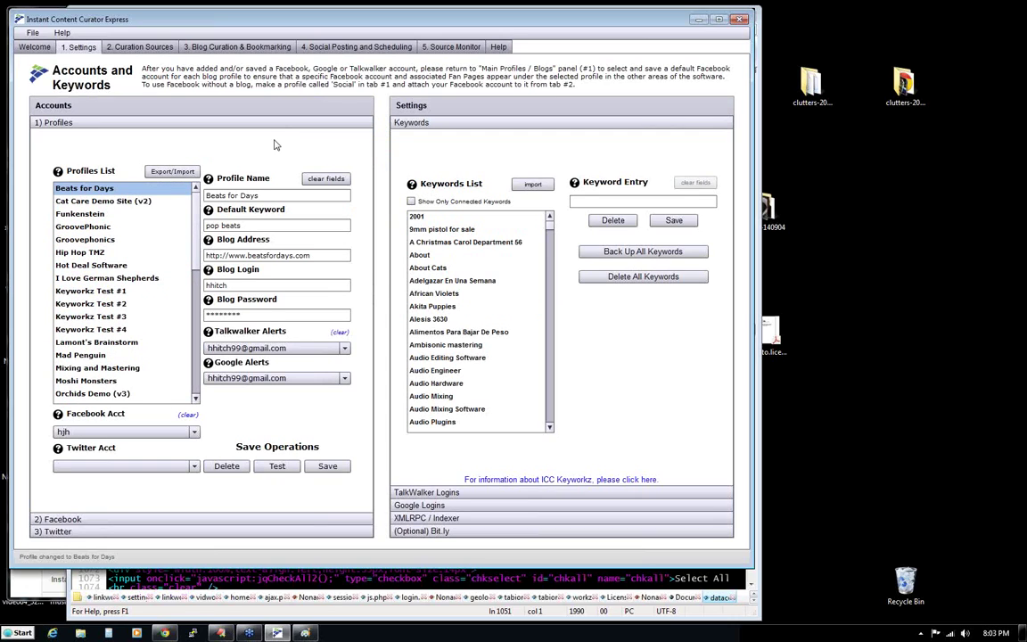
- View the profile source connections among the curation sources, along with the account settings and the blog curation area
click(133, 47)
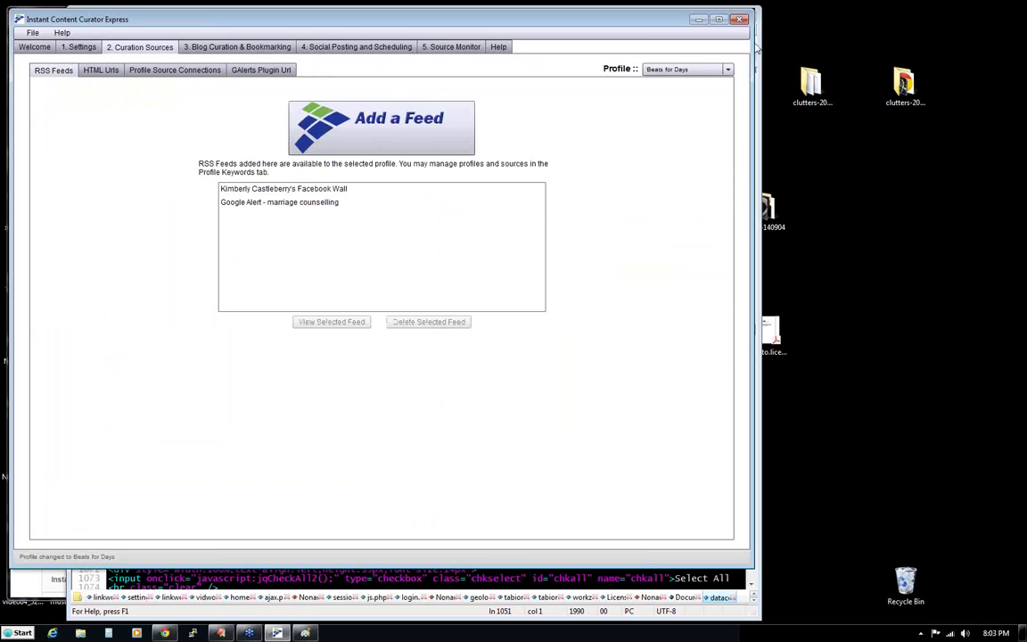
click(167, 72)
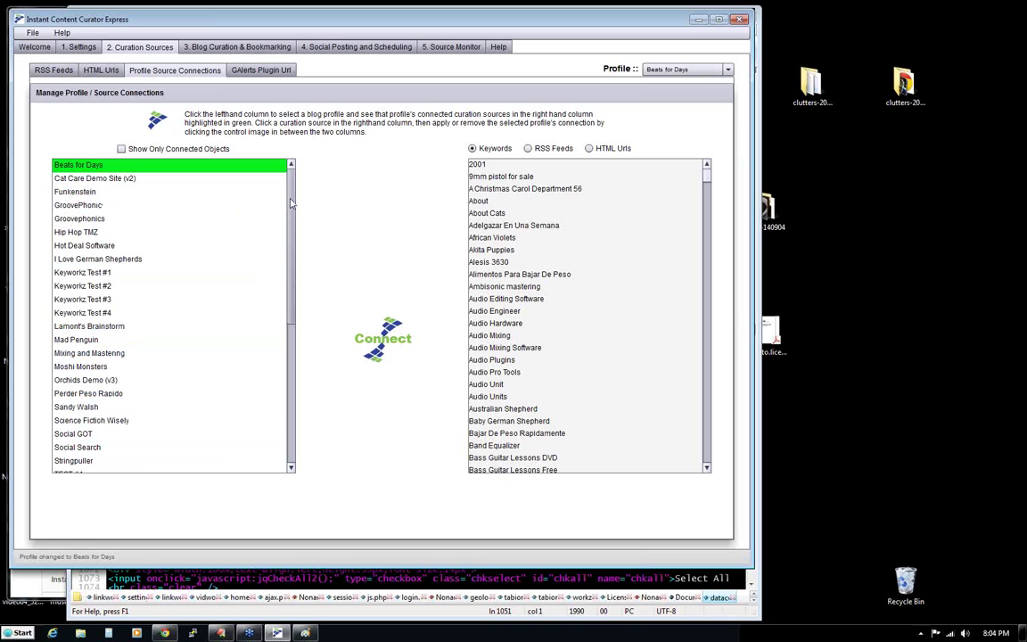
click(78, 47)
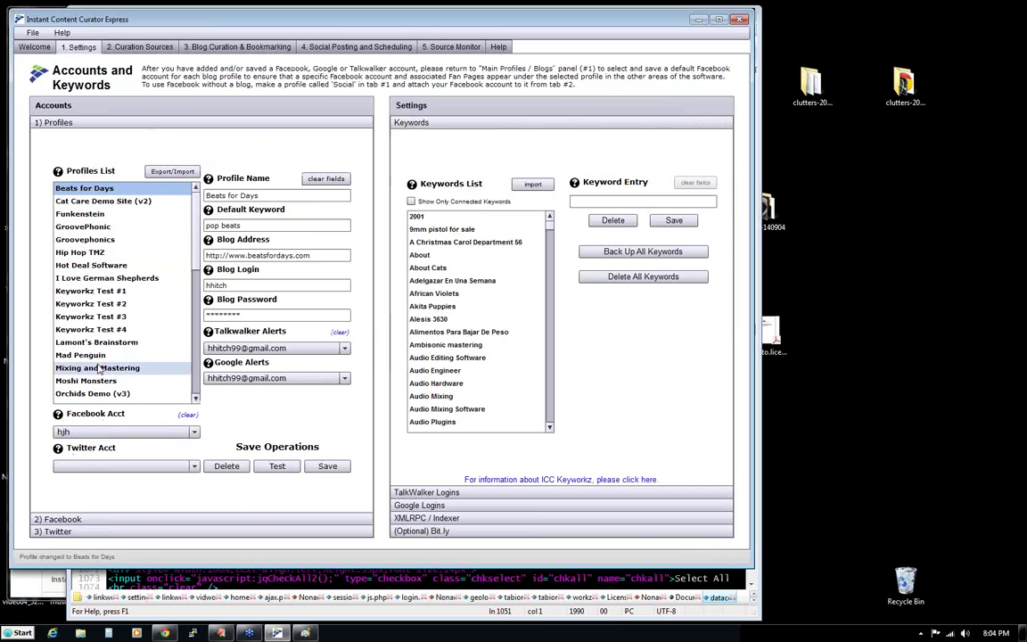
click(216, 48)
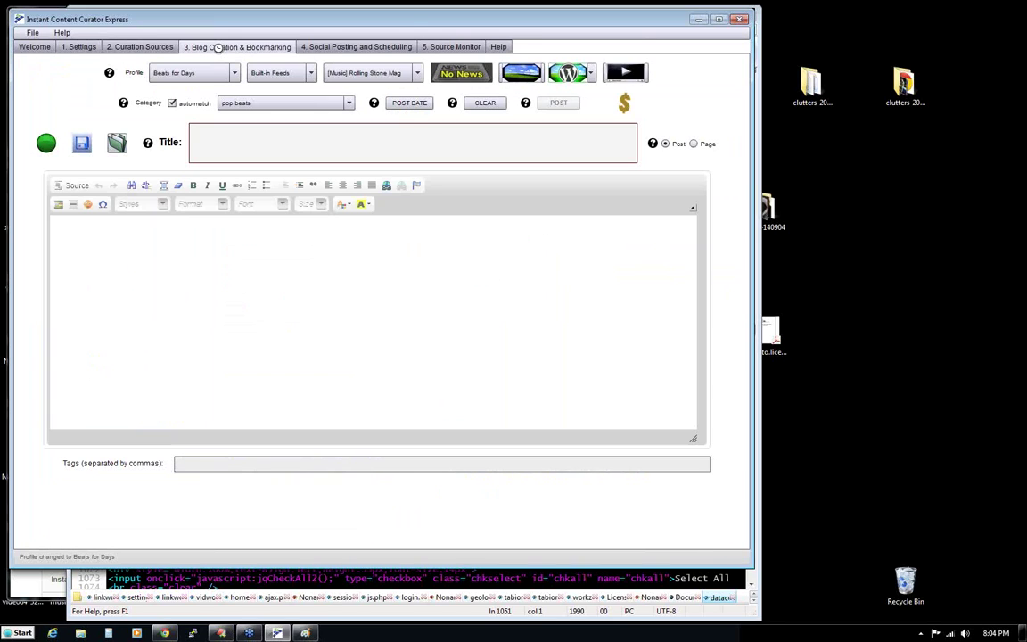
click(141, 47)
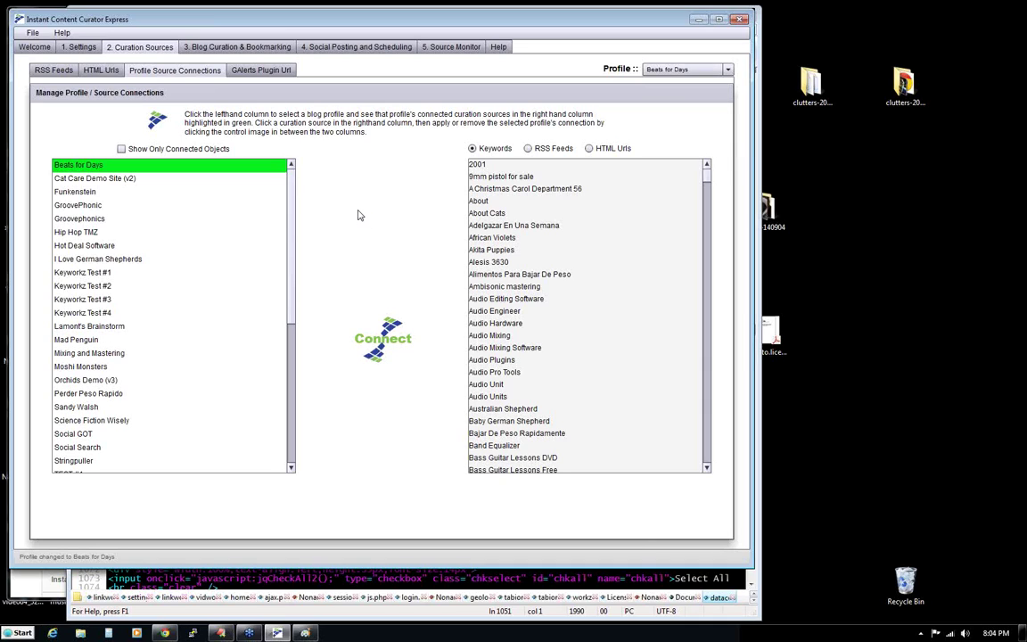
- Compare the connected-only keywords of the Beats for Days profile with its connections in the full keyword list
click(104, 177)
mouse_move(707, 175)
mouse_down()
mouse_move(711, 214)
mouse_move(713, 175)
mouse_up()
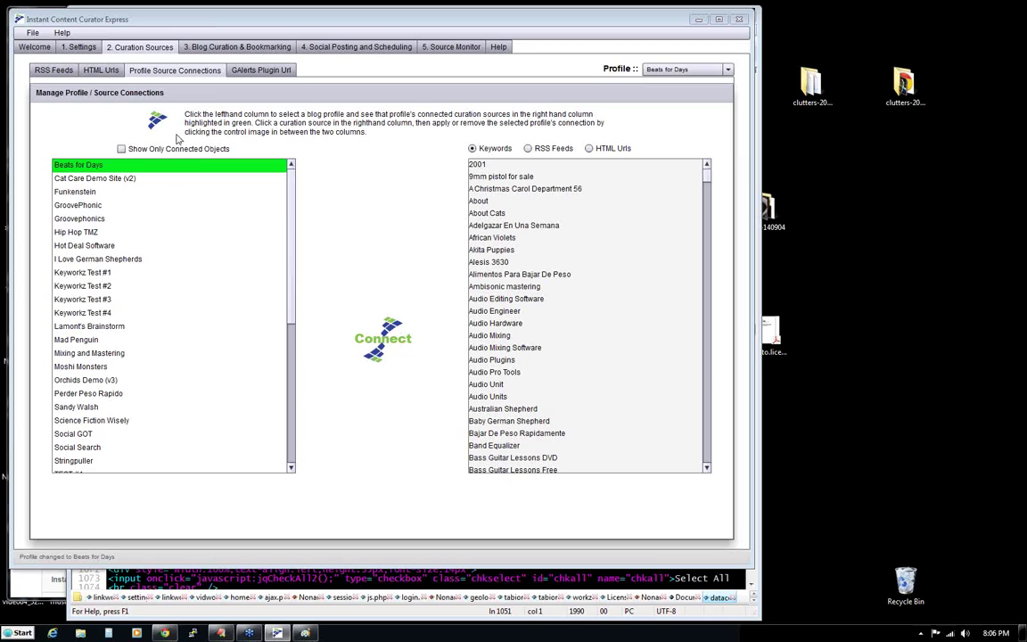
click(122, 149)
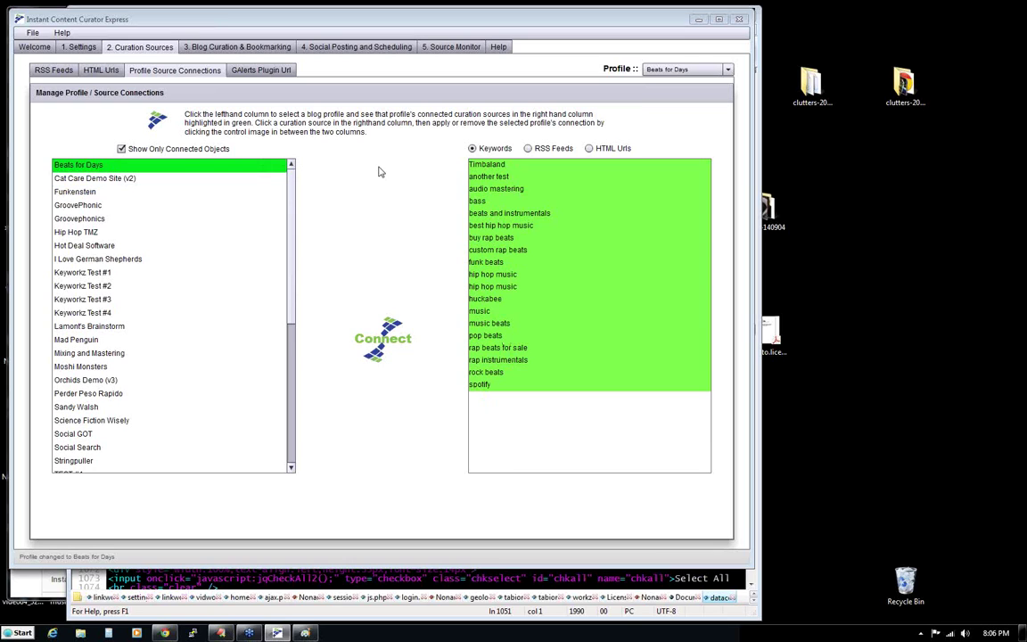
click(122, 150)
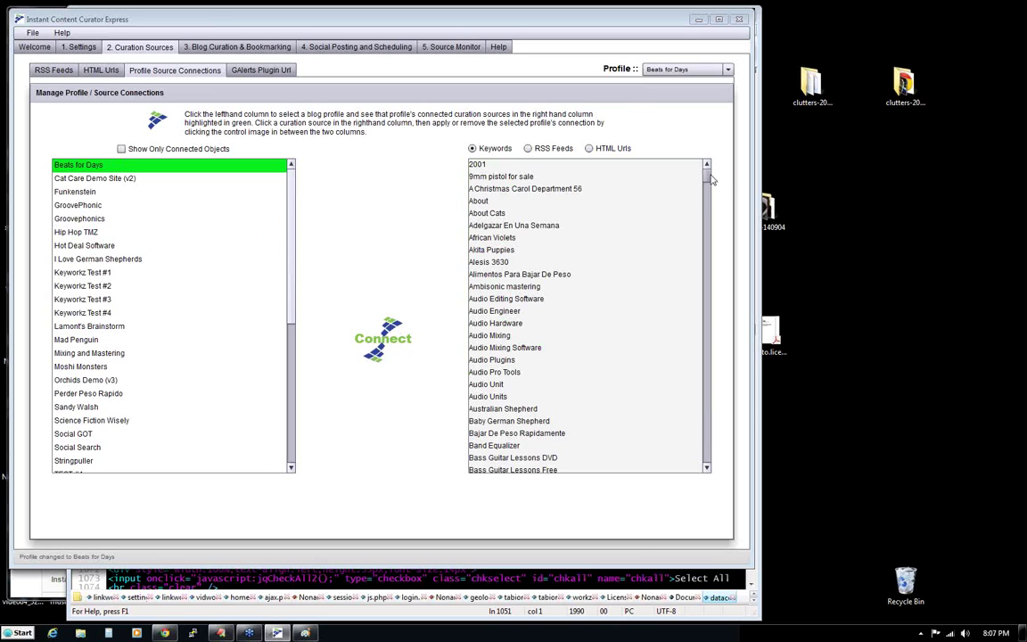
drag(711, 181, 707, 338)
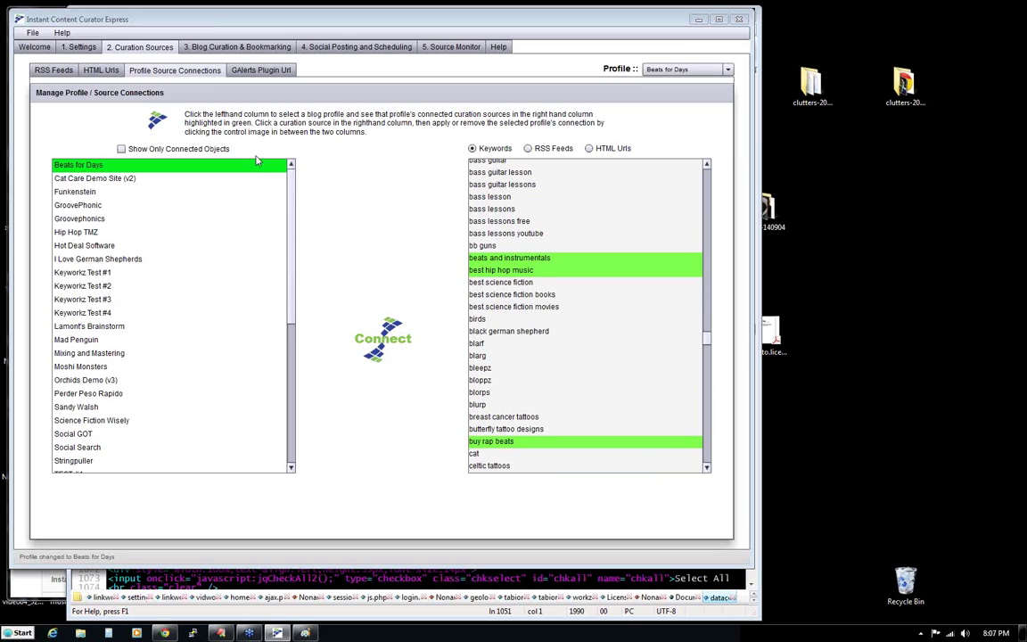
drag(708, 339, 651, 168)
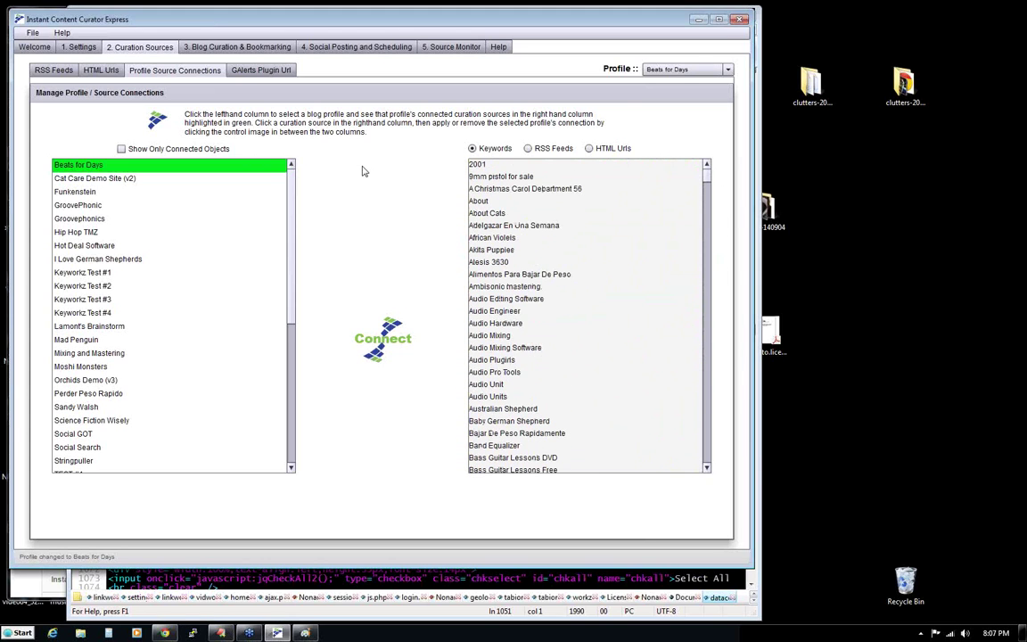
- Show only connected objects and review keywords for Cat Care Demo Site (v2), Funkenstein, GroovePhonic, Groovephonics, Hip Hop TMZ and Hot Deal Software
click(121, 149)
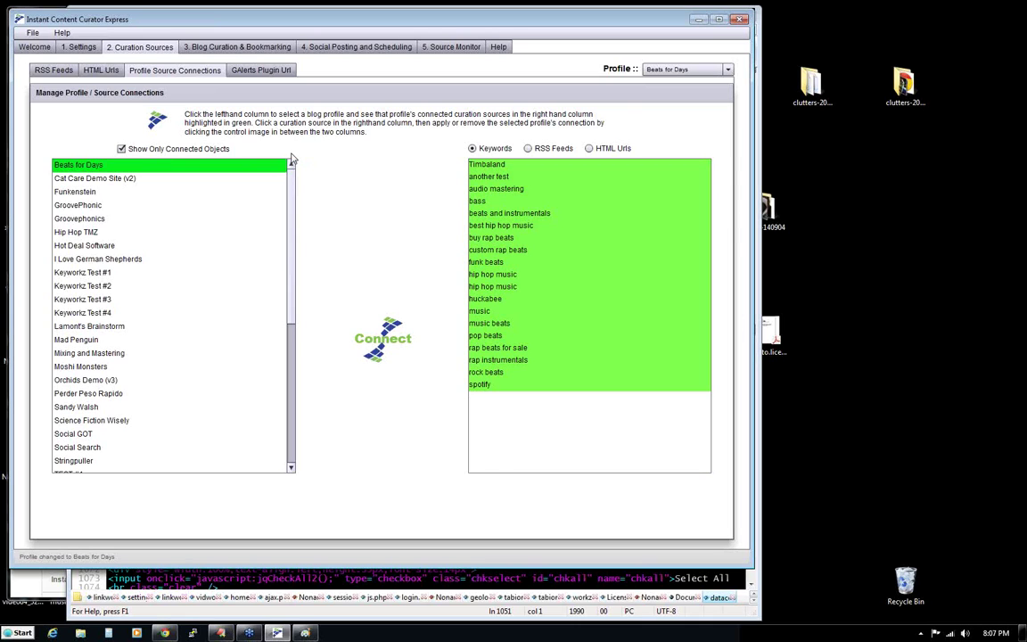
click(83, 179)
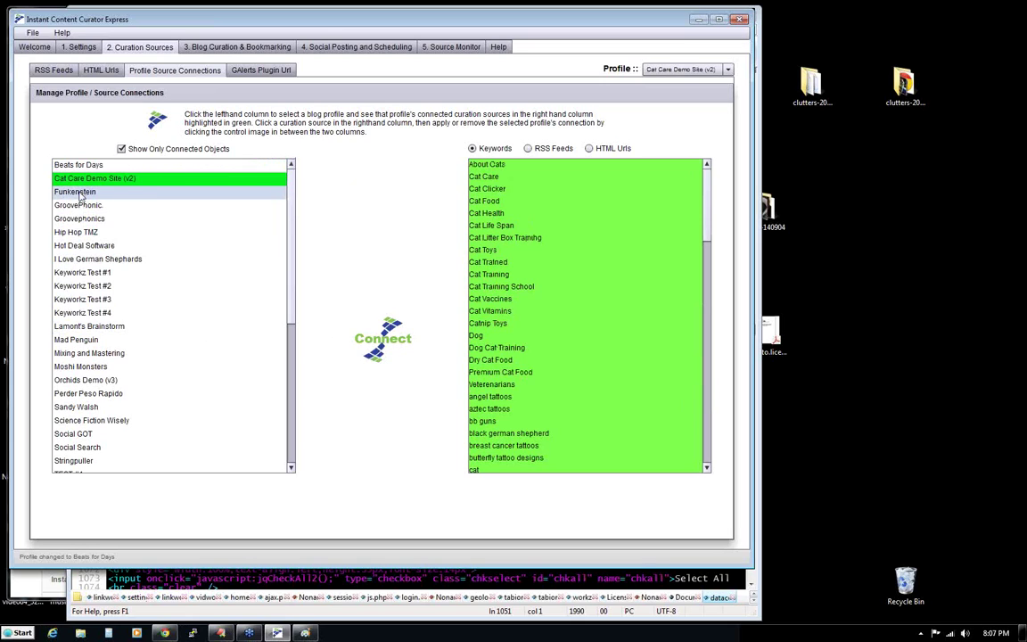
click(79, 194)
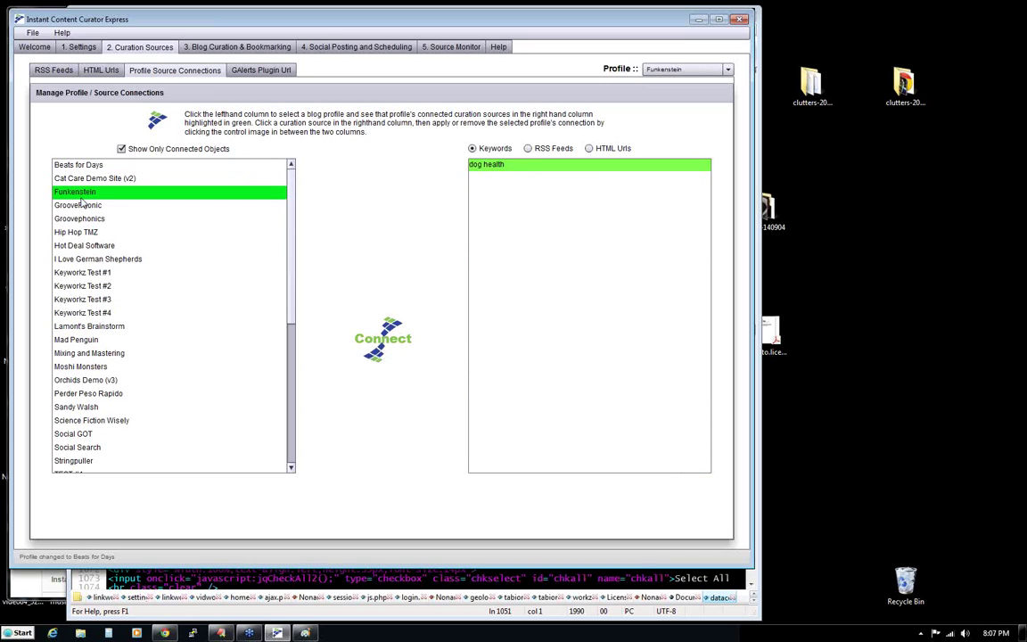
click(70, 208)
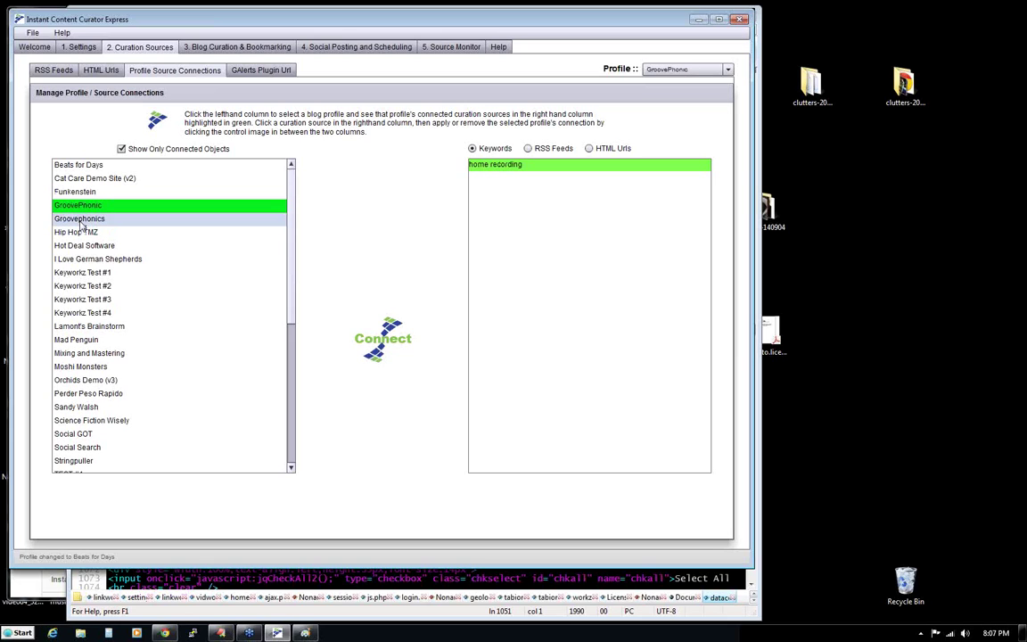
click(81, 222)
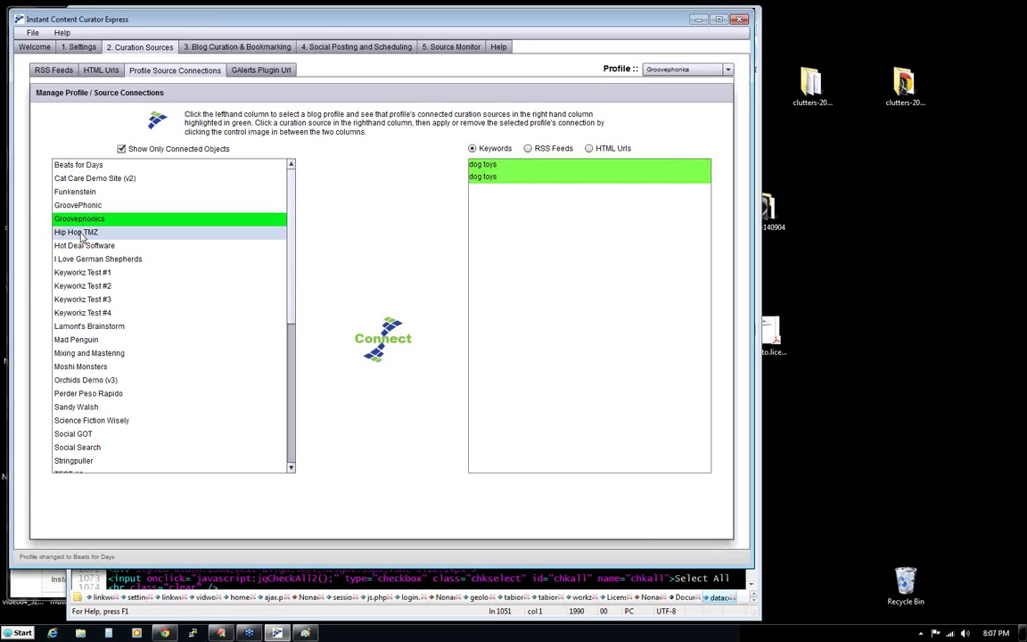
click(82, 232)
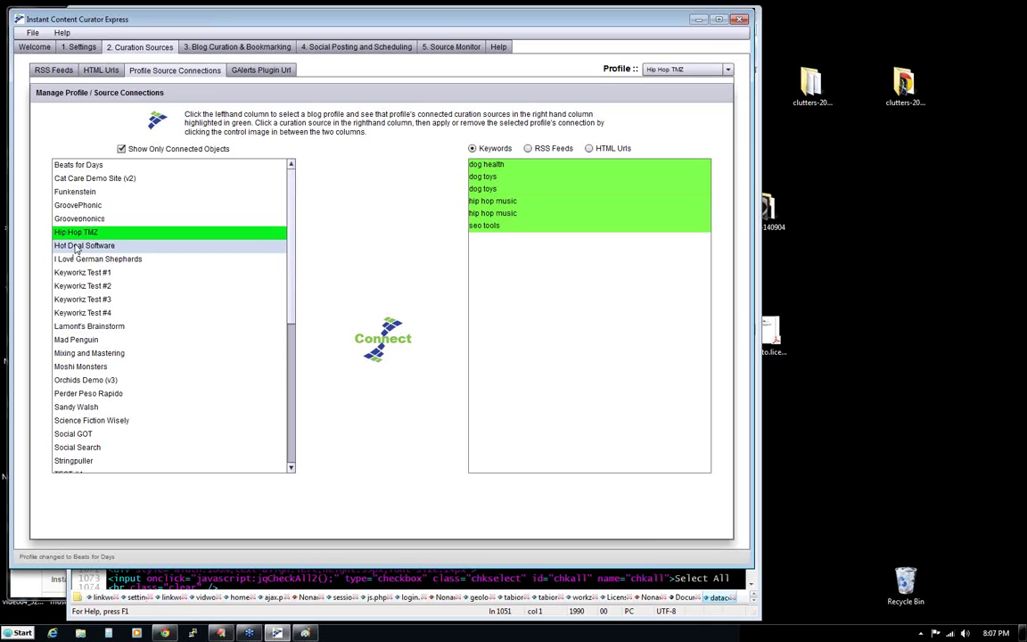
click(76, 247)
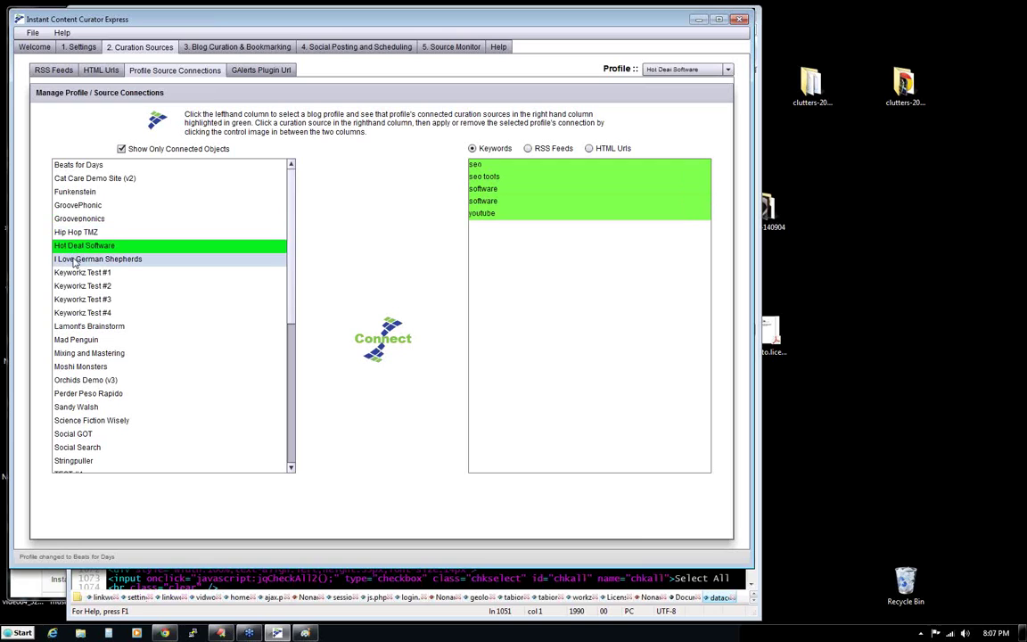
- Examine the full list of keywords connected to the I Love German Shepherds profile
click(75, 260)
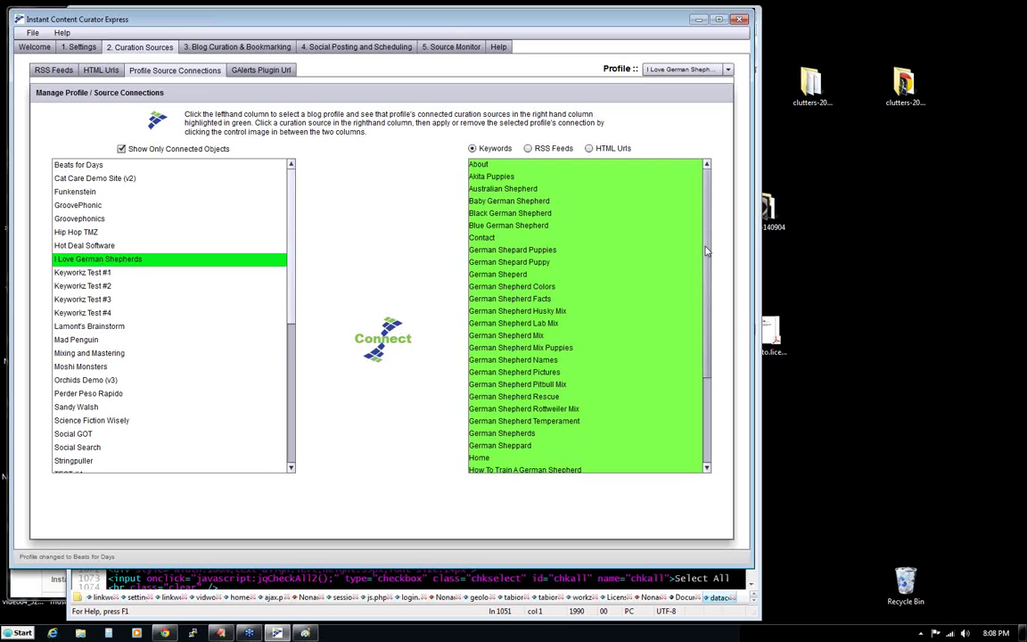
scroll(700, 353, down, 4)
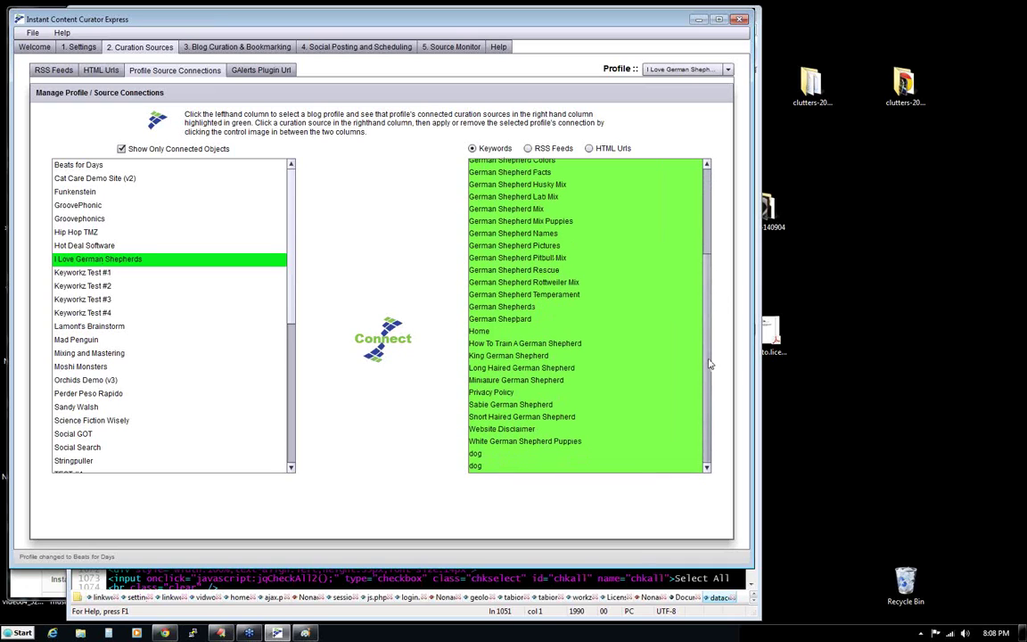
drag(714, 358, 713, 262)
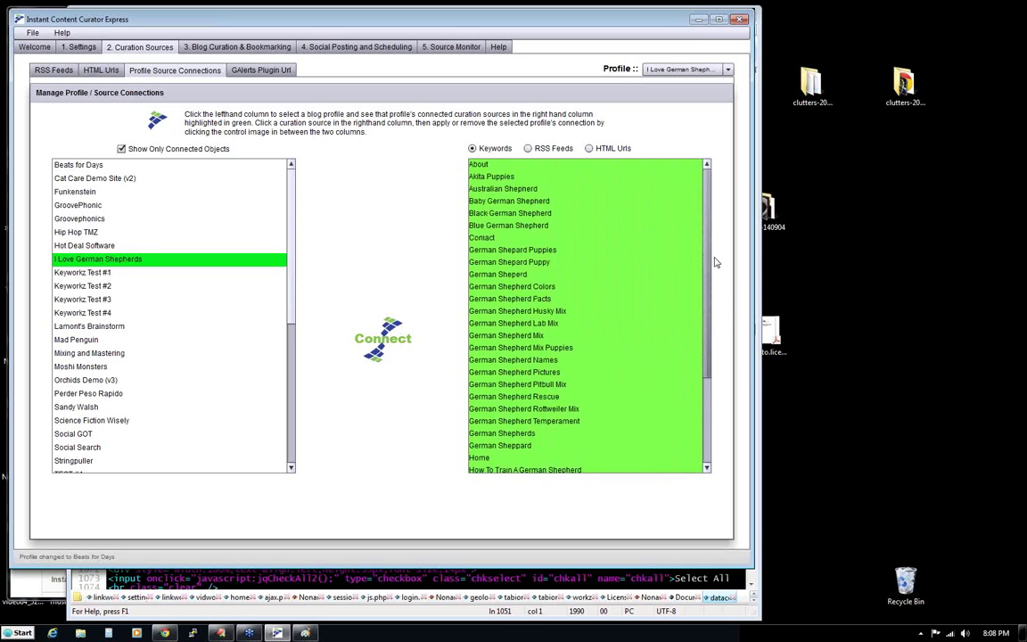
scroll(715, 230, down, 2)
scroll(715, 230, up, 2)
- Review the keywords connected to the Keyworkz Test #1, Keyworkz Test #2 and Beats for Days profiles
click(80, 273)
click(71, 286)
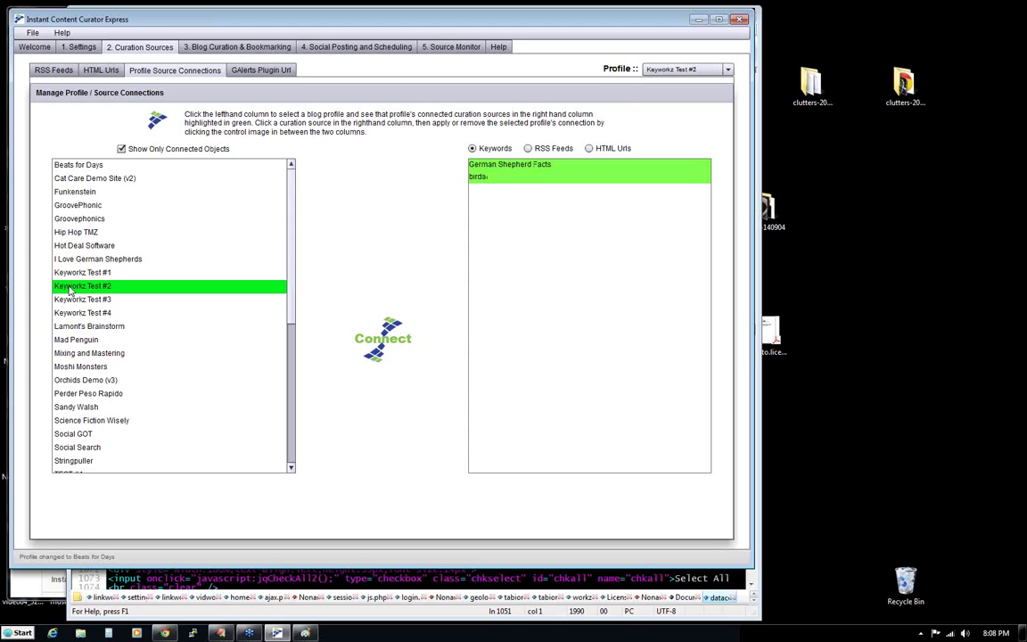
click(67, 166)
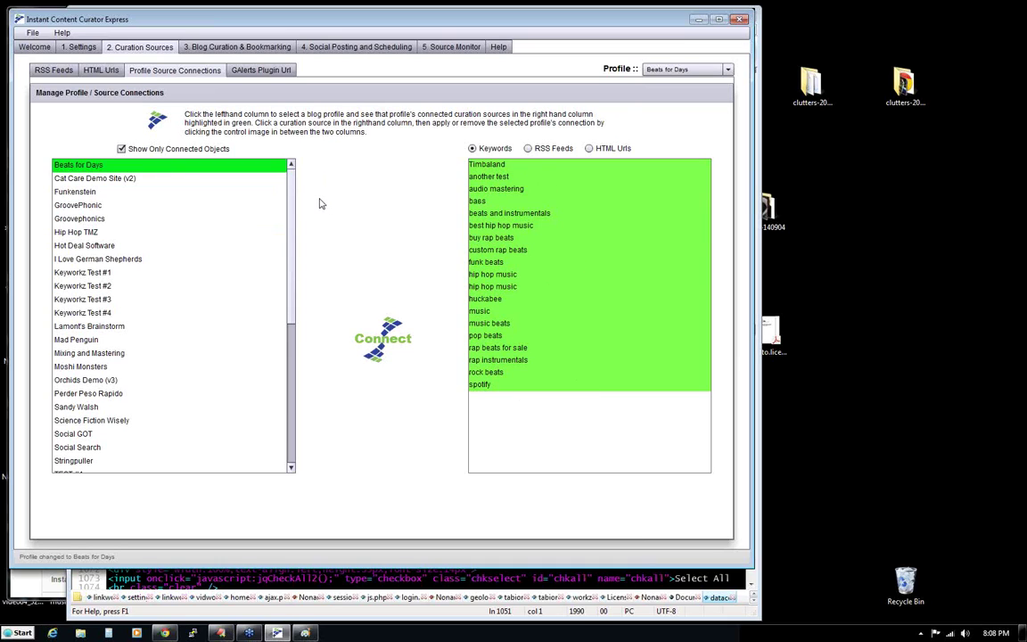
- Examine the full list of keywords connected to the Perder Peso Rapido profile
click(83, 395)
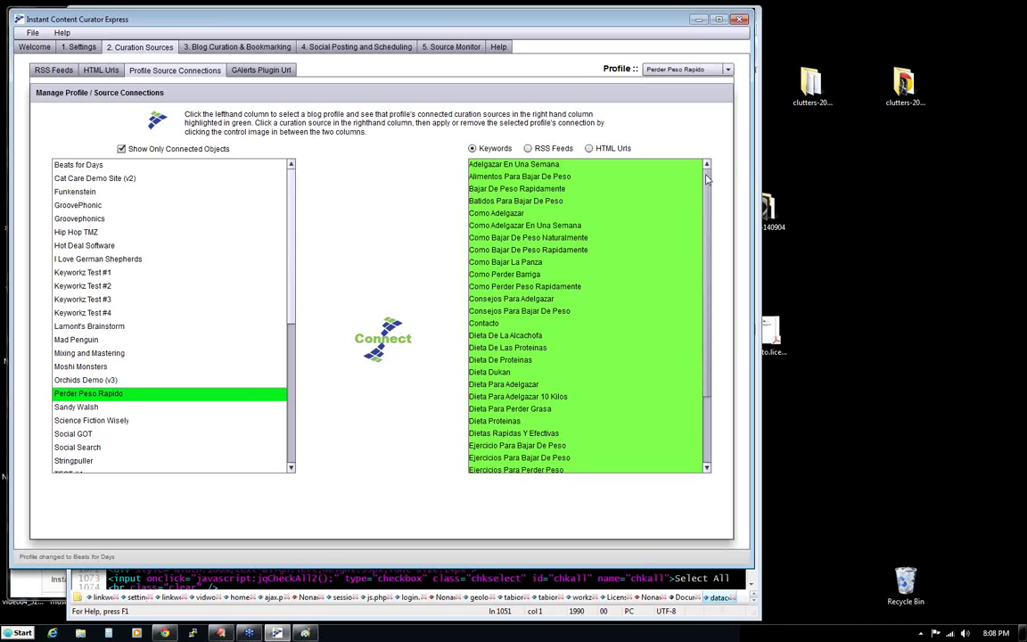
mouse_move(707, 179)
mouse_down()
mouse_move(715, 237)
mouse_move(713, 169)
mouse_up()
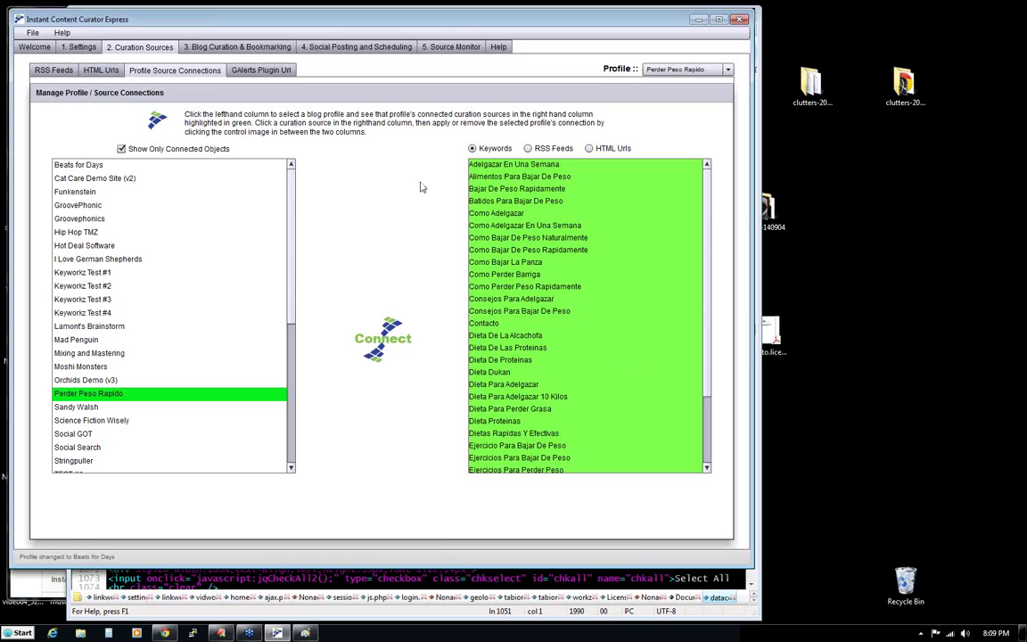
scroll(289, 230, down, 3)
scroll(289, 230, up, 3)
- Check the Perder Peso Rapido profile and its keywords in the account settings, and return to the profile source connections
click(89, 52)
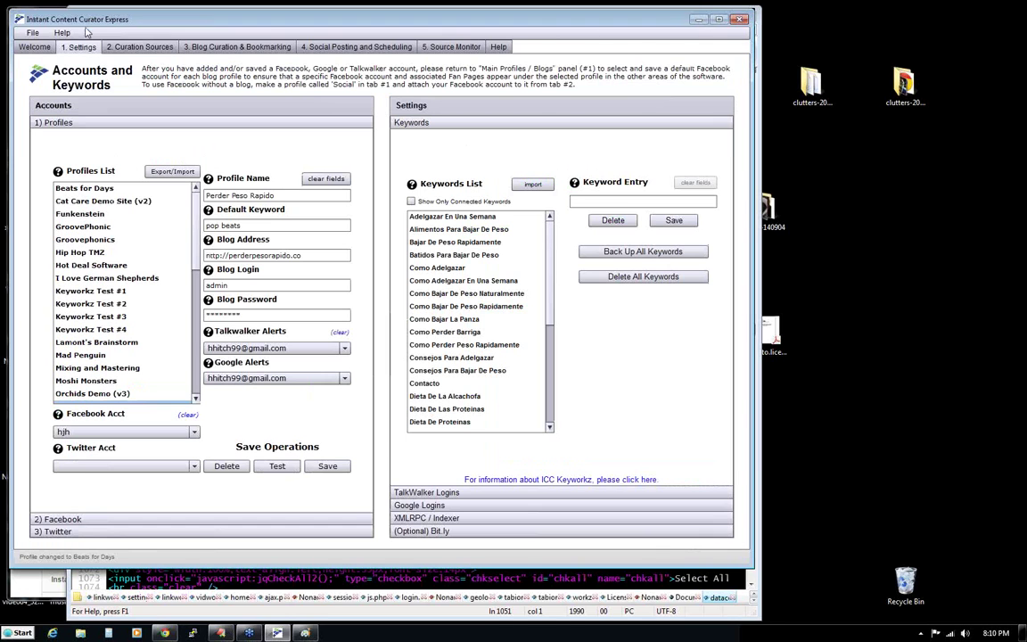
click(127, 48)
click(80, 48)
click(126, 46)
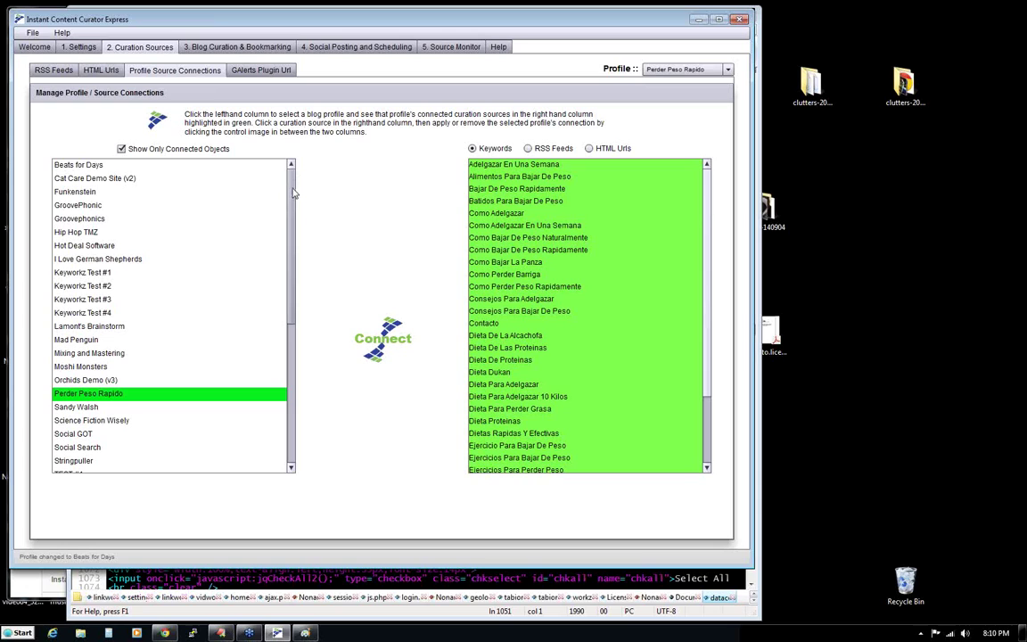
- Stop limiting the source list to connected objects and show RSS feeds for the Perder Peso Rapido profile
click(122, 149)
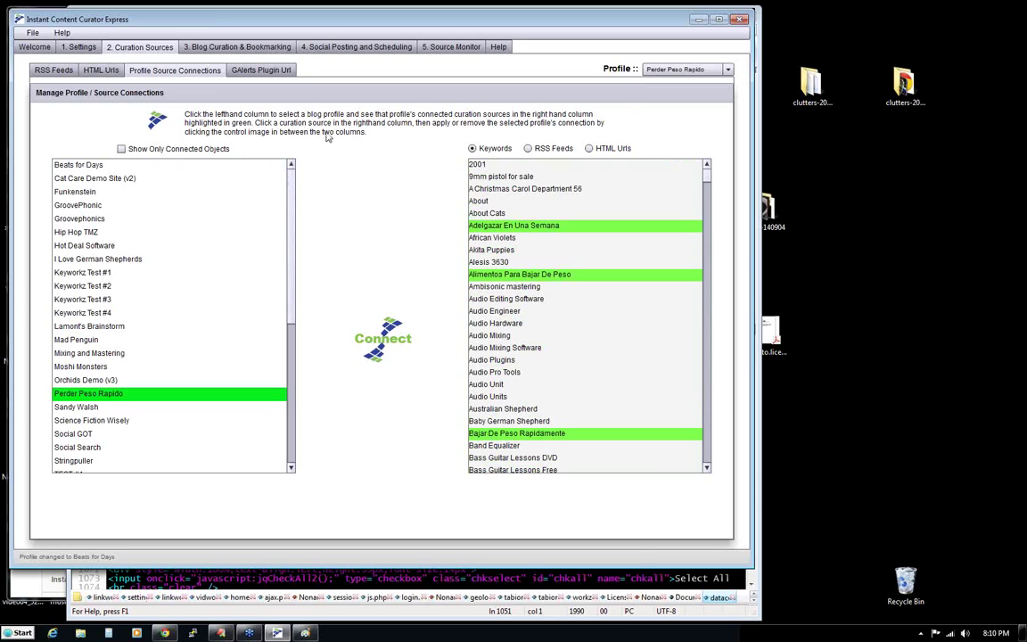
click(529, 149)
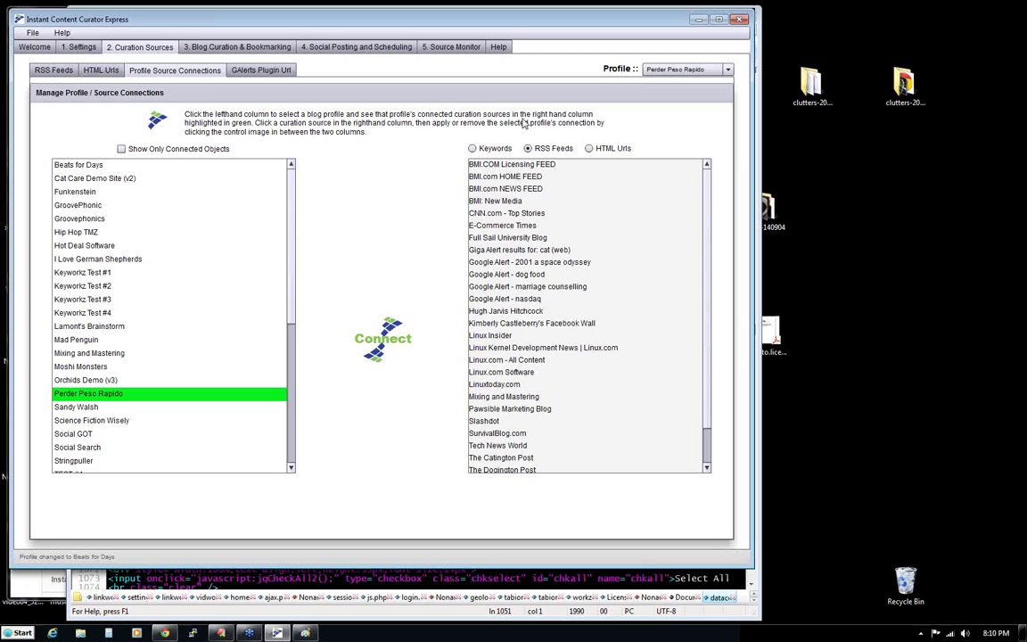
- Examine the built-in feed sources offered for the Beats for Days profile in blog curation
click(234, 49)
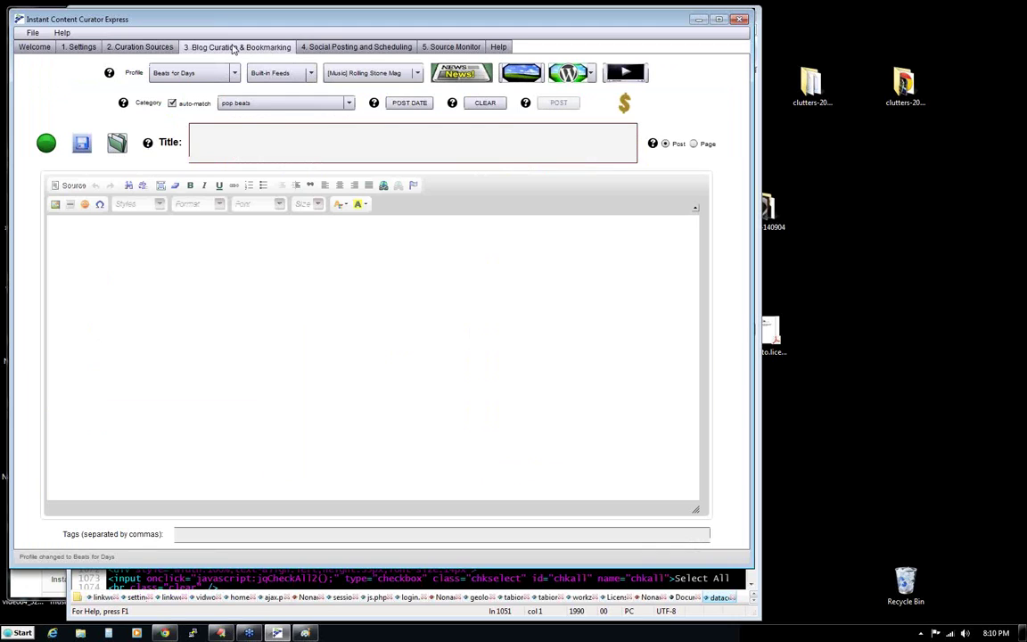
click(417, 74)
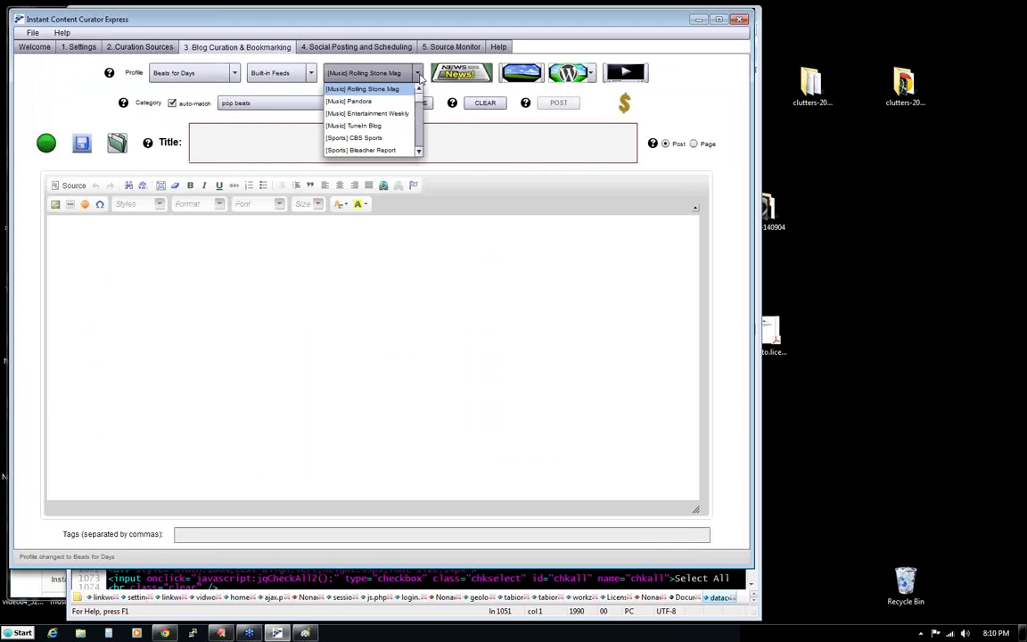
click(421, 61)
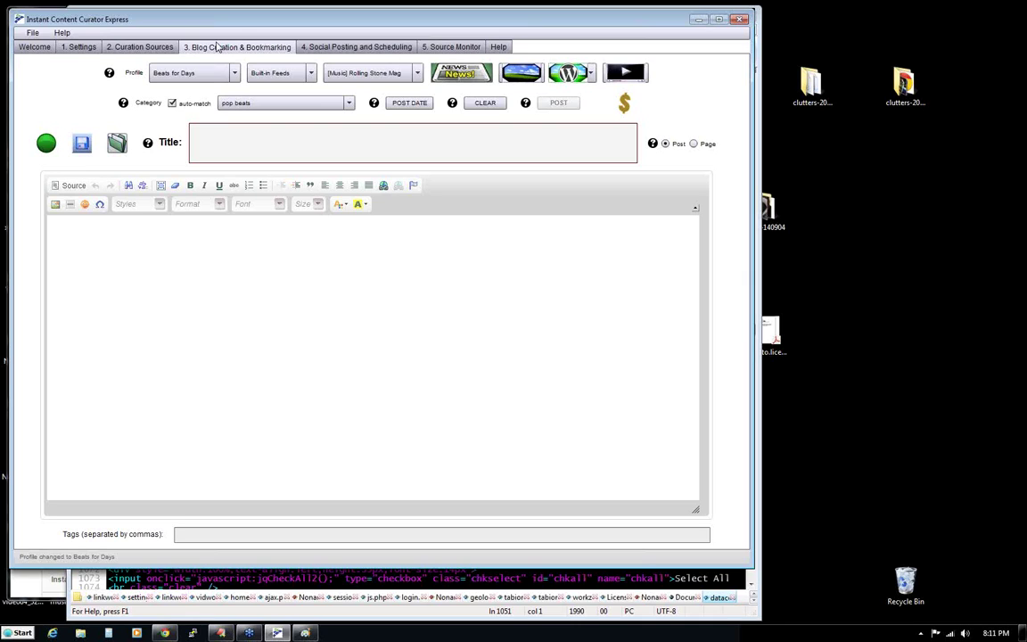
click(78, 48)
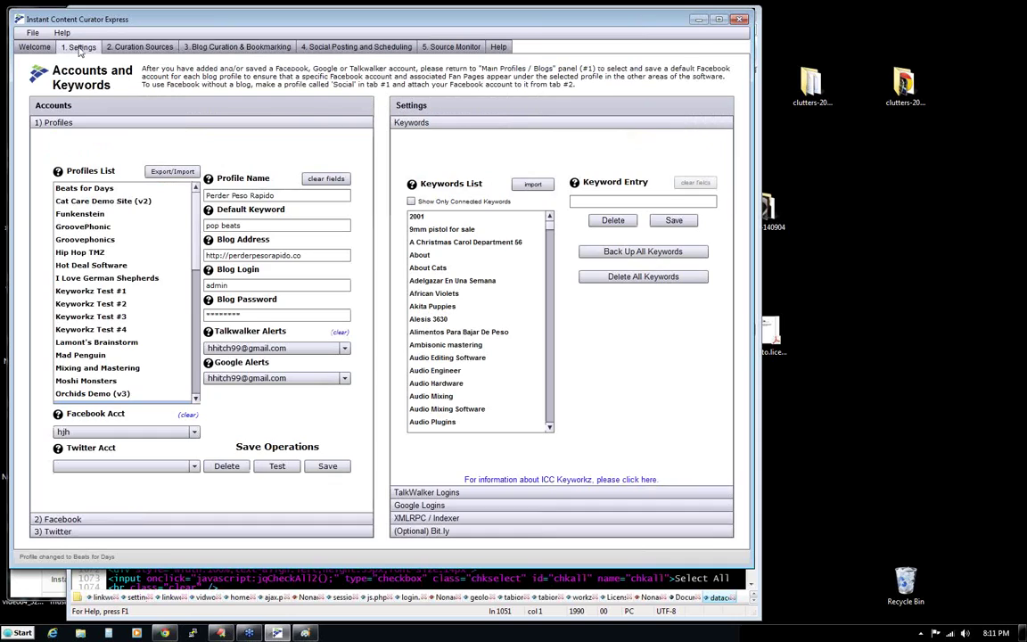
click(239, 47)
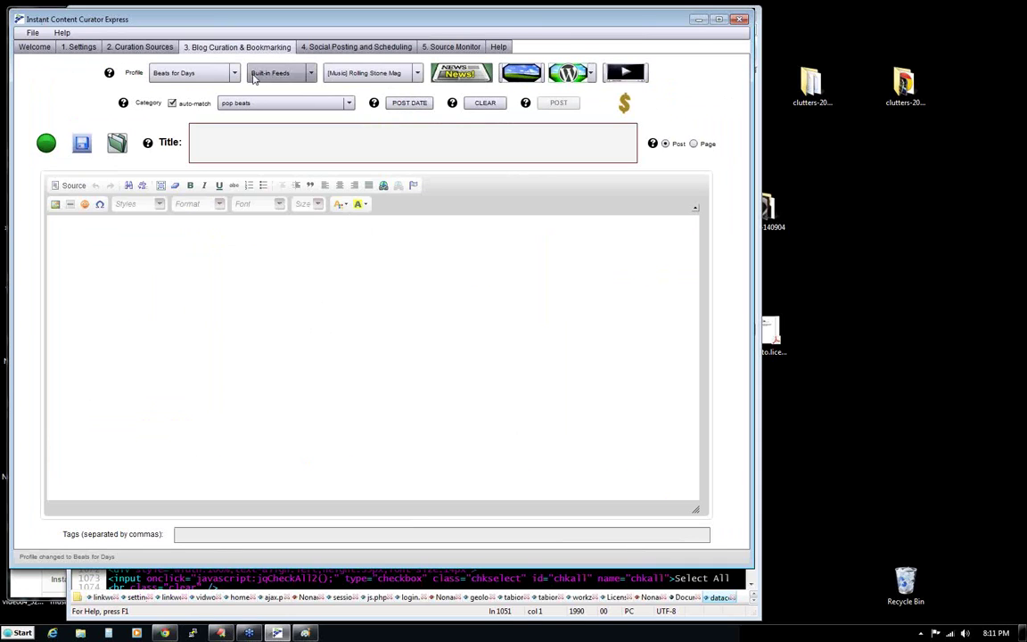
click(379, 71)
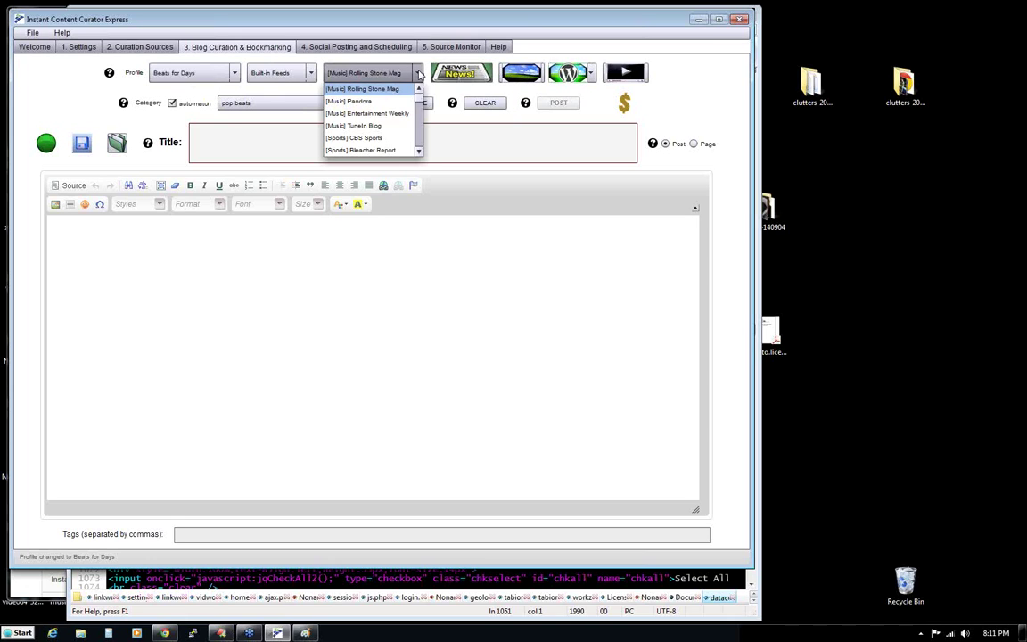
drag(418, 93, 421, 144)
scroll(392, 115, up, 5)
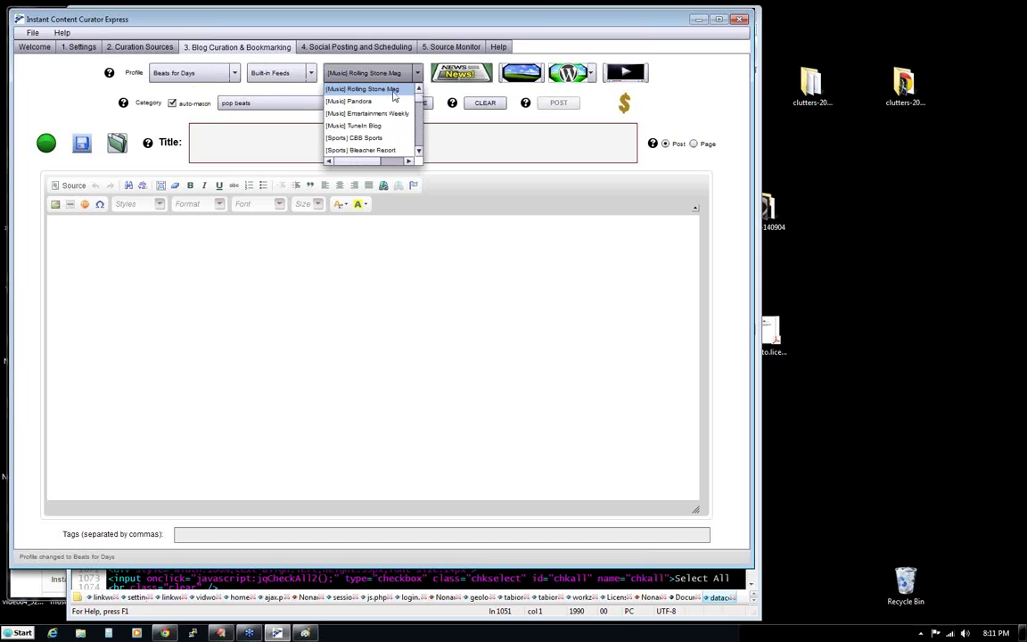
drag(422, 101, 422, 148)
click(401, 65)
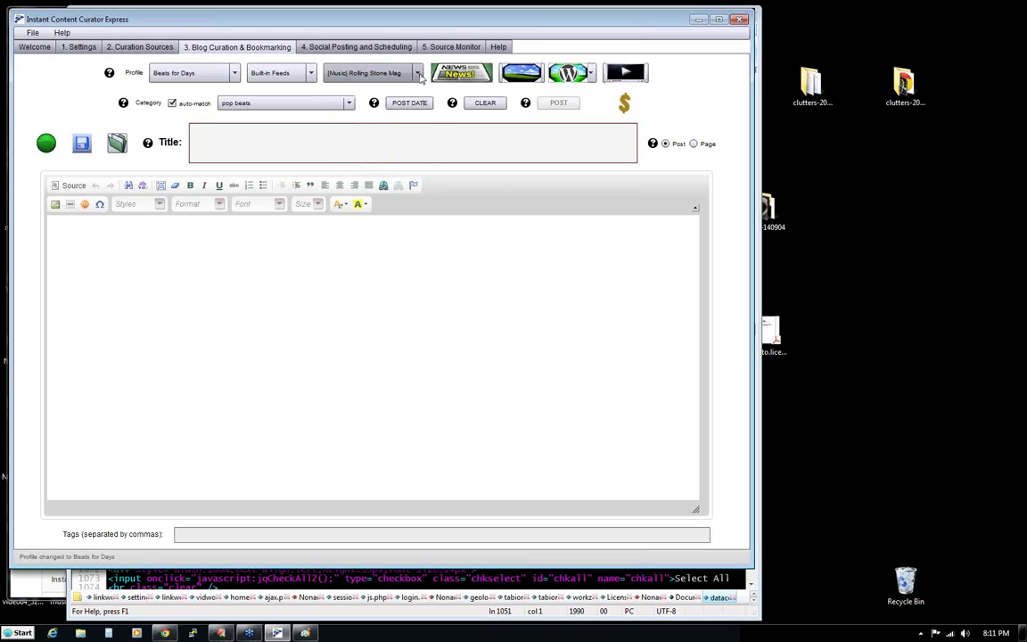
click(420, 76)
mouse_move(420, 98)
mouse_down()
mouse_move(418, 146)
mouse_move(421, 96)
mouse_up()
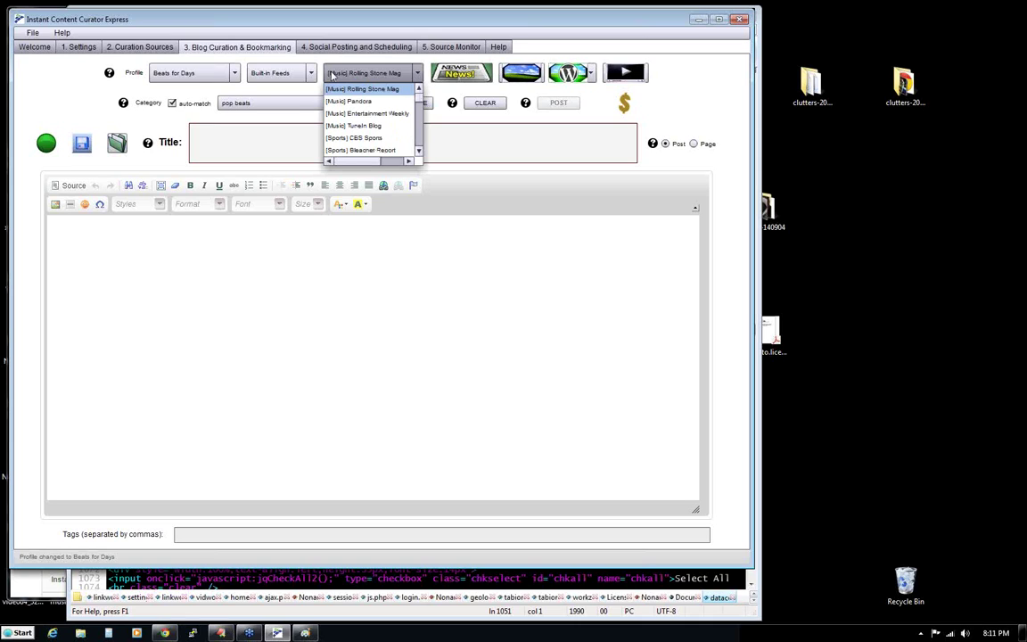
click(303, 69)
- Show the RSS feeds in the curation sources and switch the active profile to Cat Care Demo Site (v2)
click(151, 47)
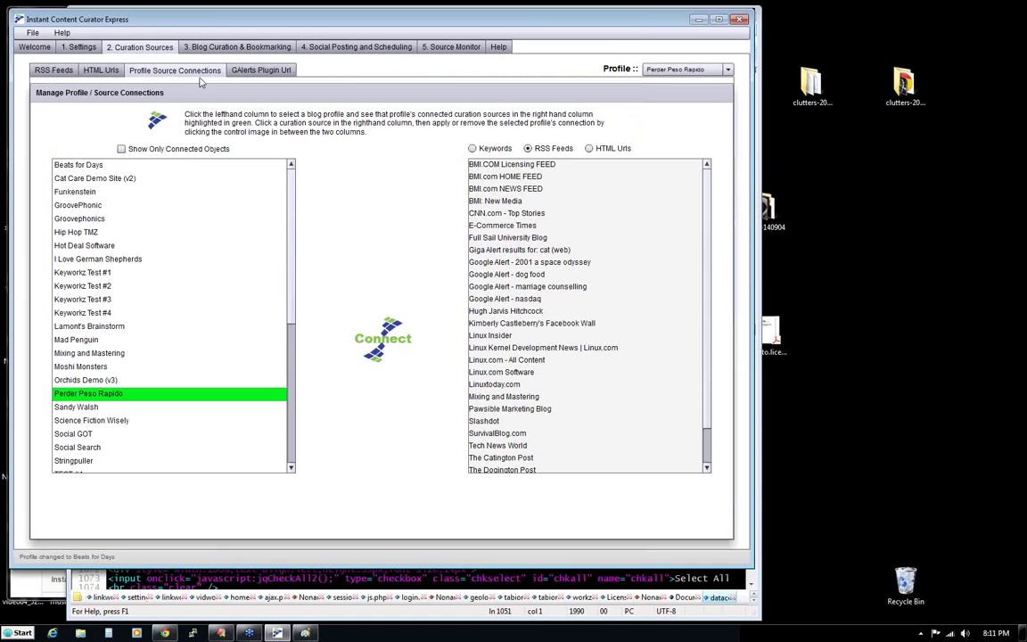
click(43, 70)
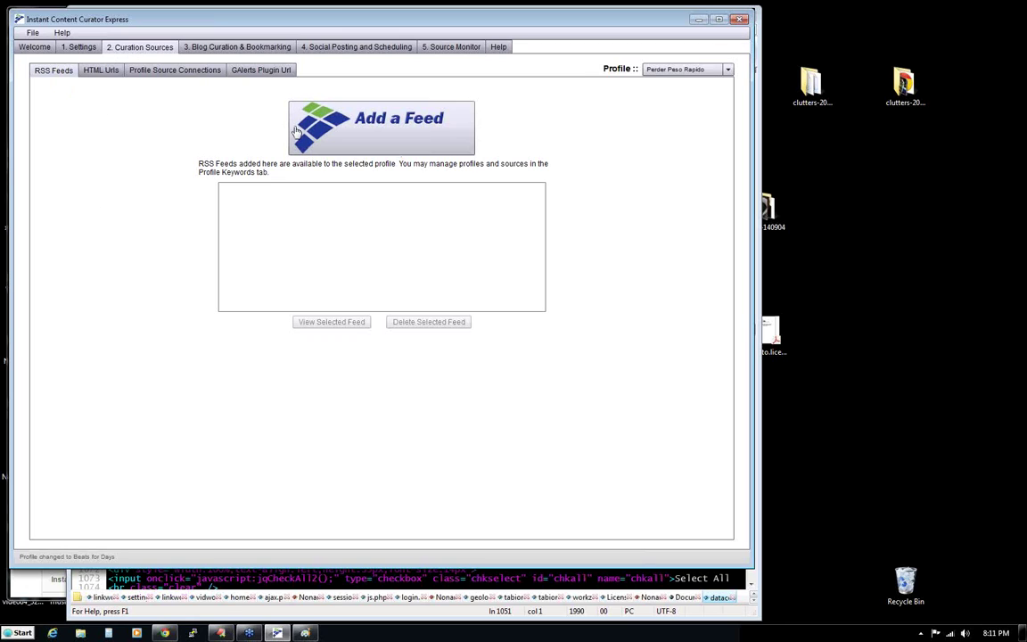
click(727, 70)
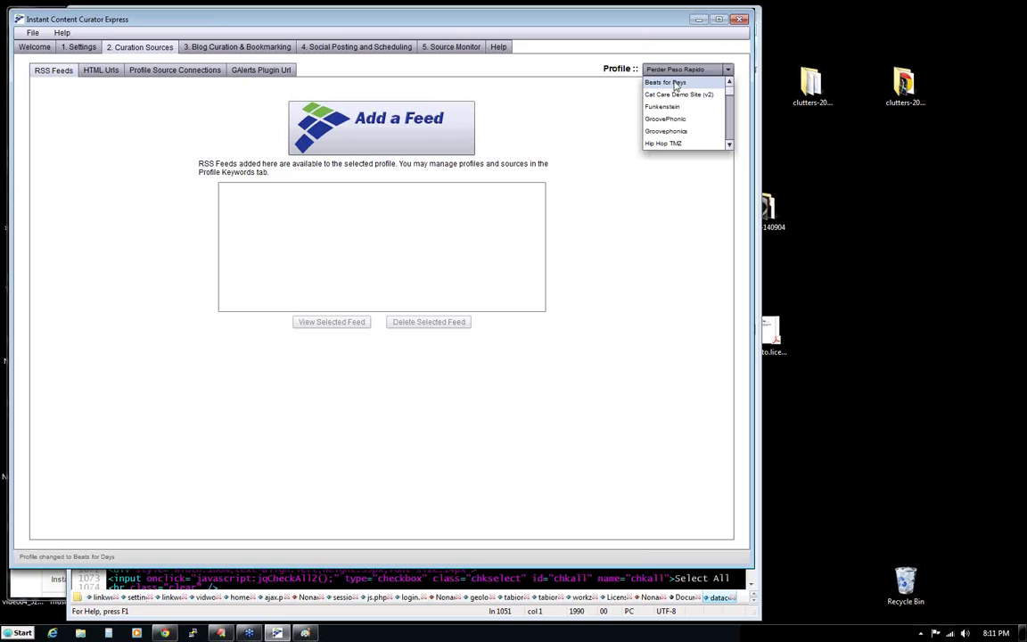
click(676, 83)
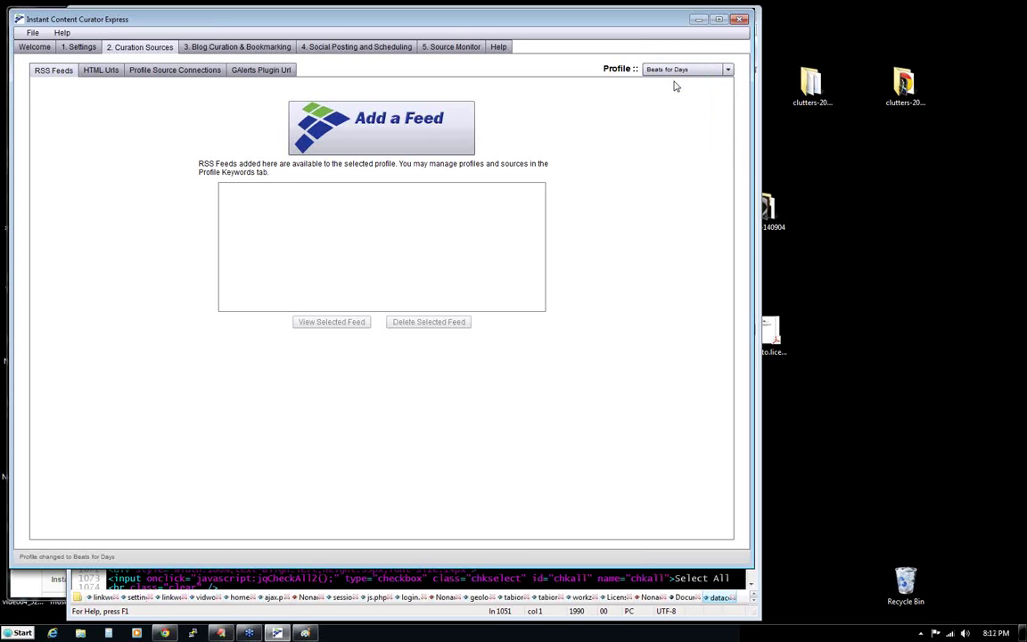
click(667, 71)
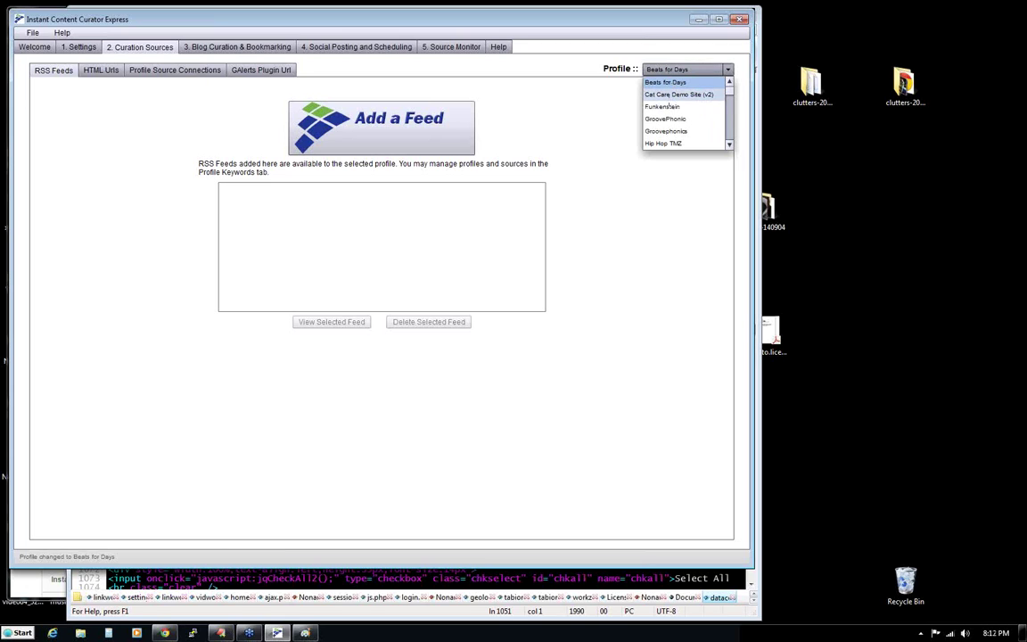
click(669, 95)
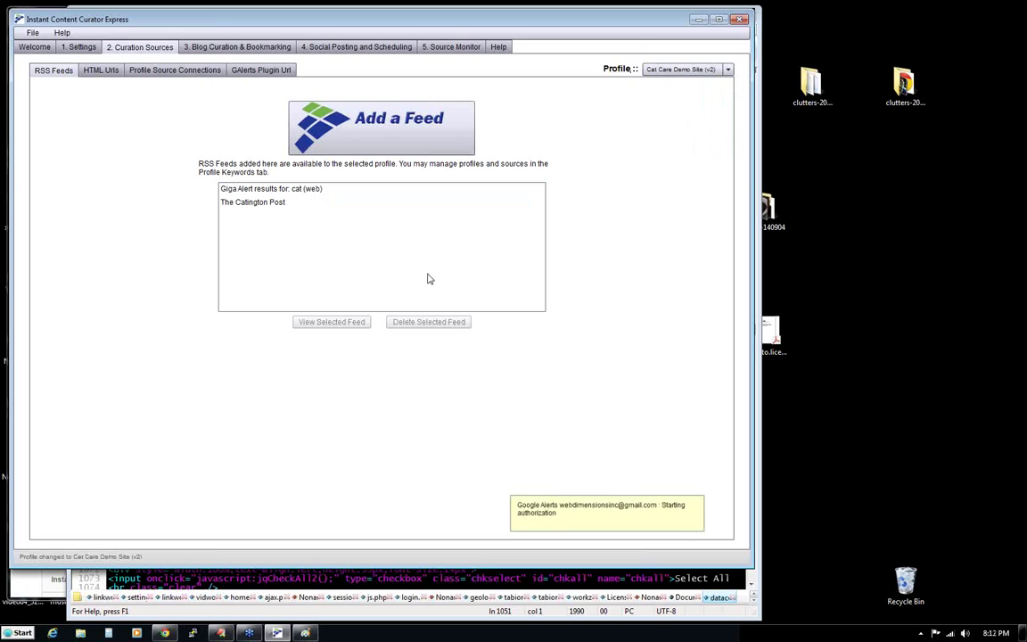
- View the contents of the "Giga Alert results for: cat (web)" feed and close its details
click(245, 203)
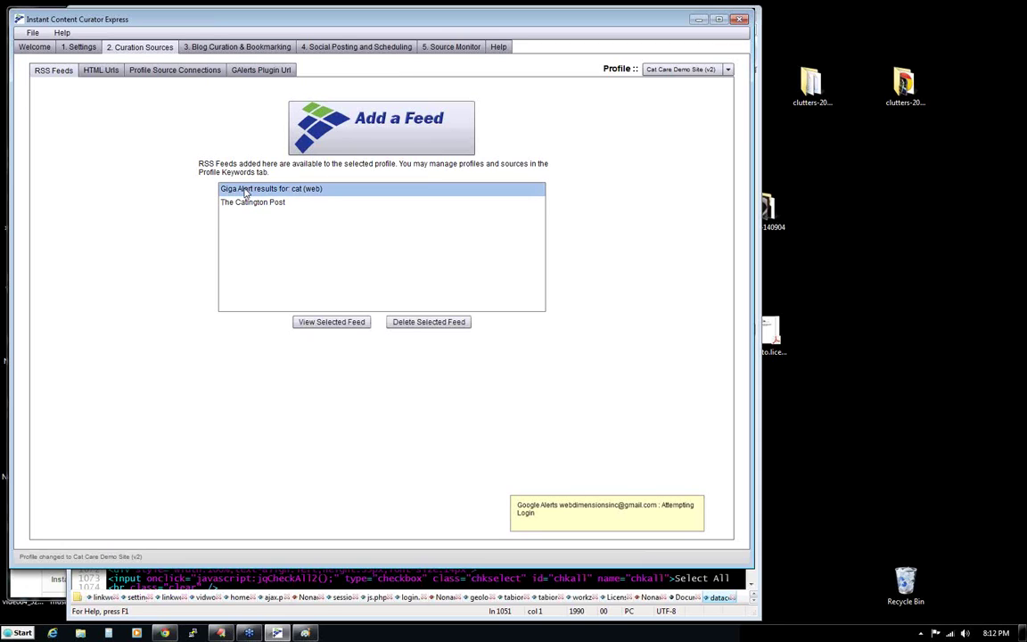
click(329, 322)
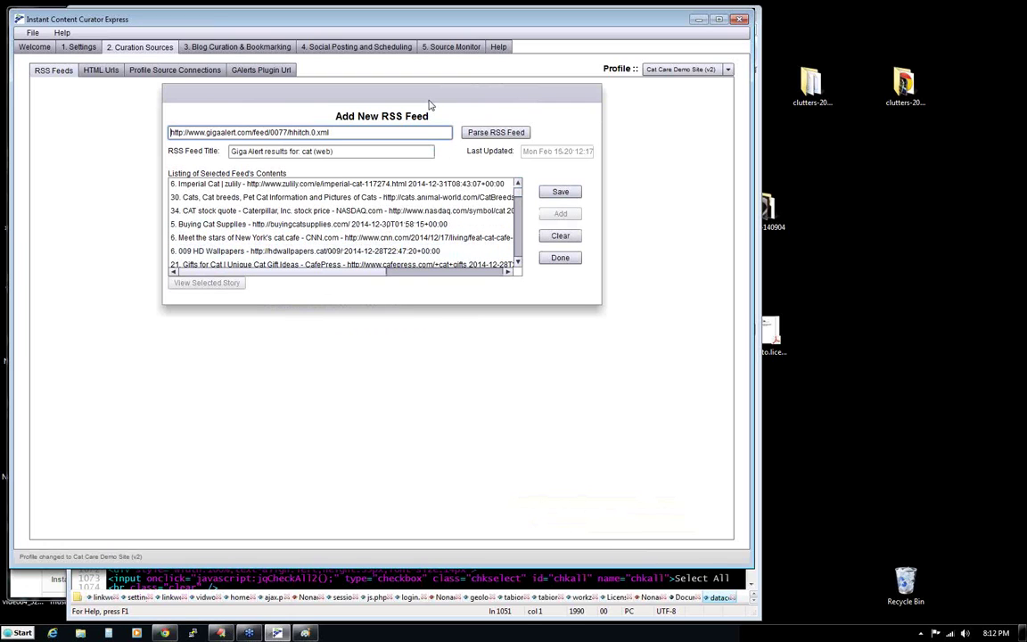
click(561, 258)
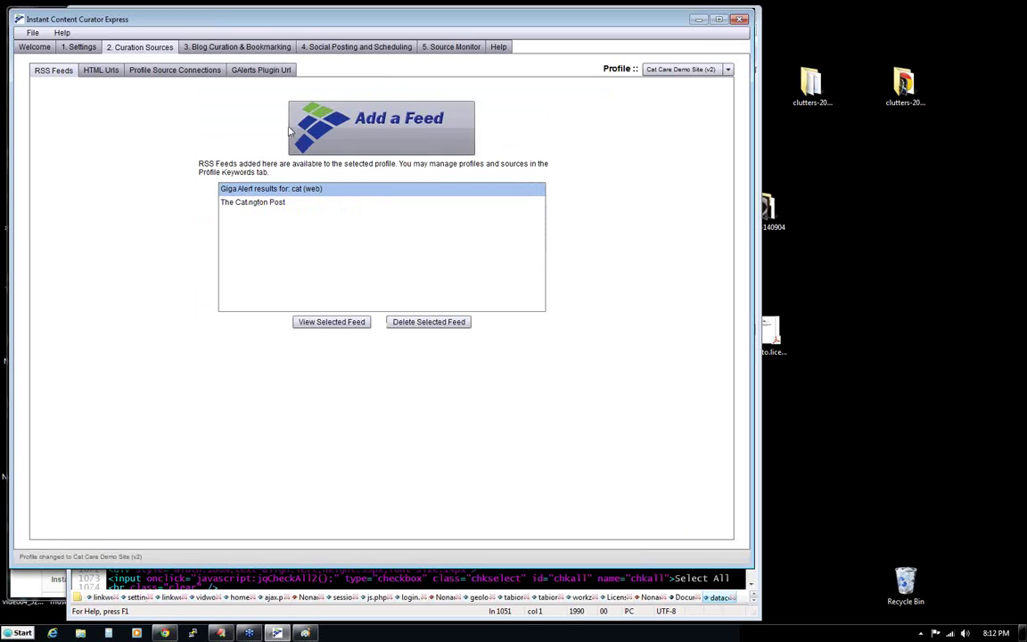
- Set the blog curation source type to RSS Feeds, keeping "Giga Alert results for: cat (web)" as the feed
click(259, 50)
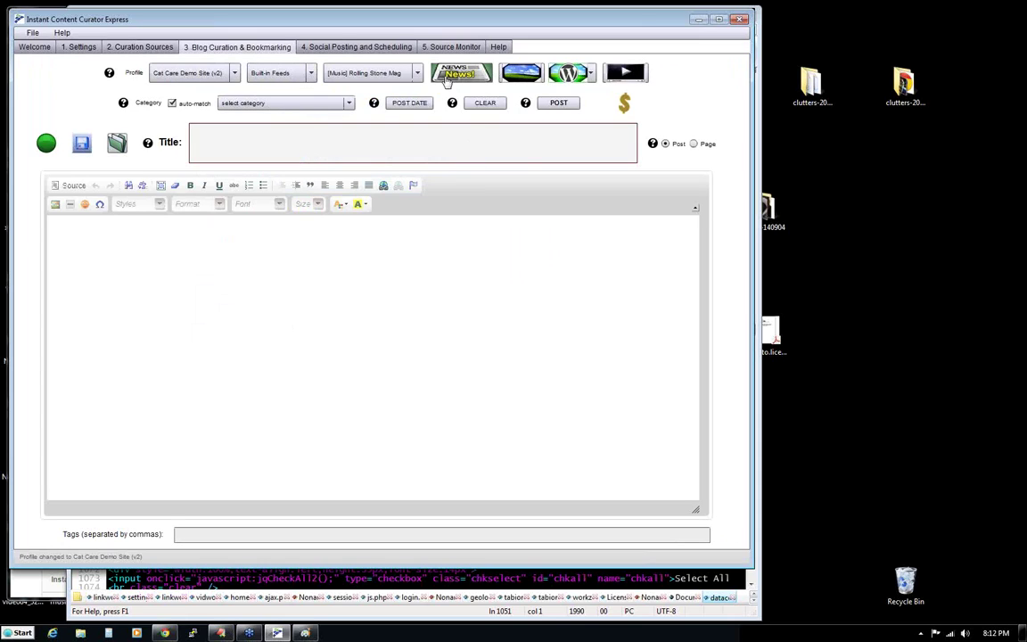
click(312, 74)
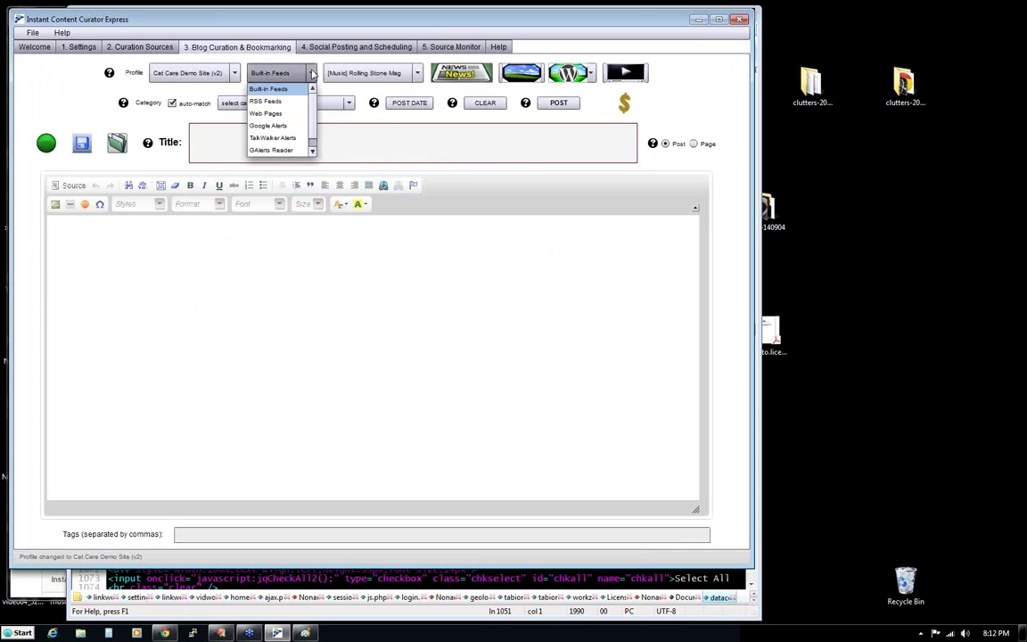
click(265, 101)
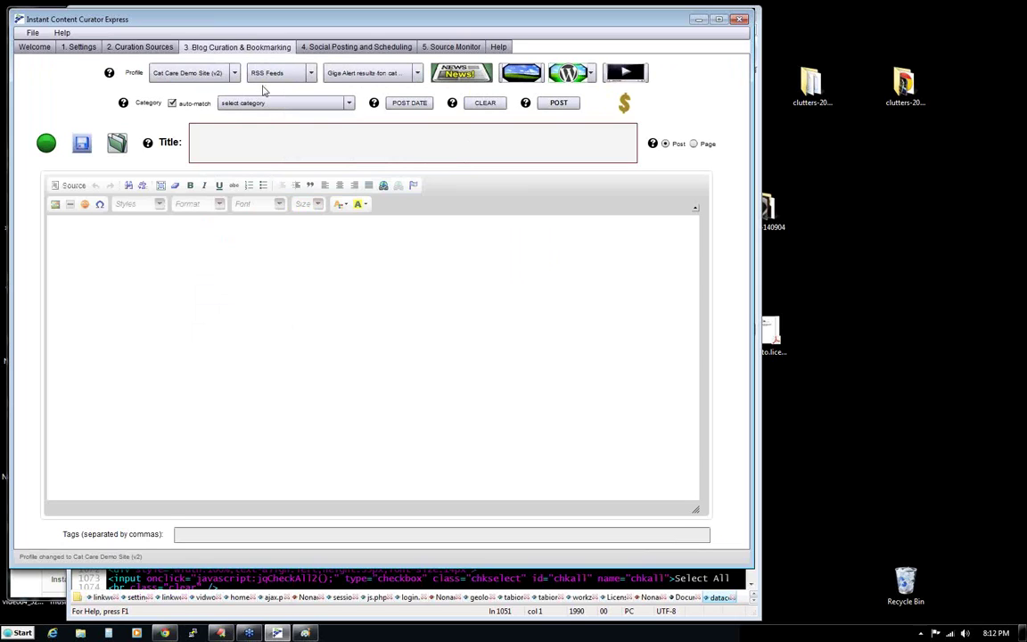
click(383, 70)
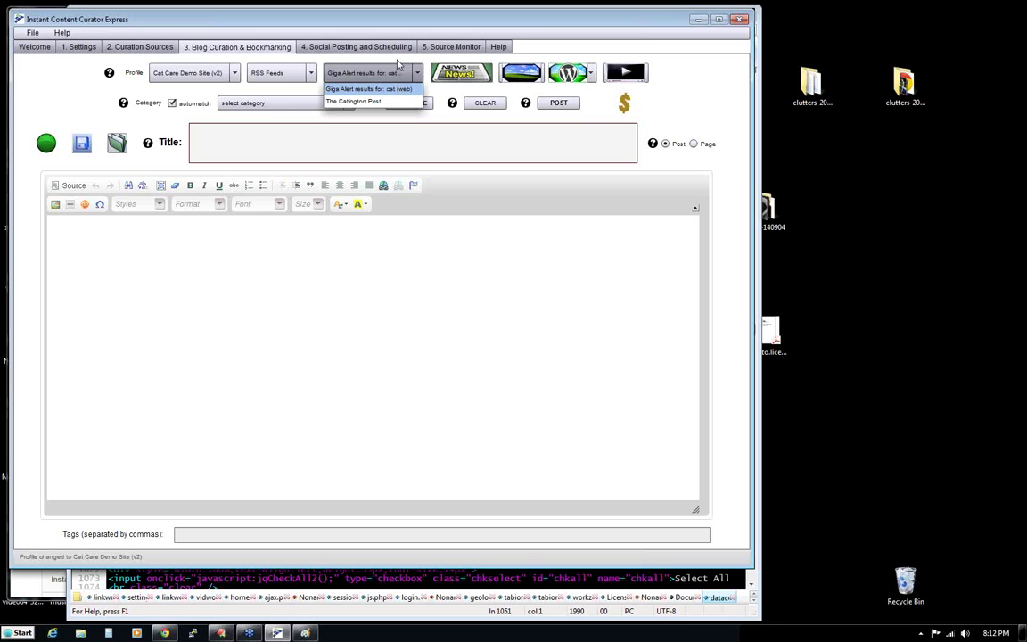
click(399, 65)
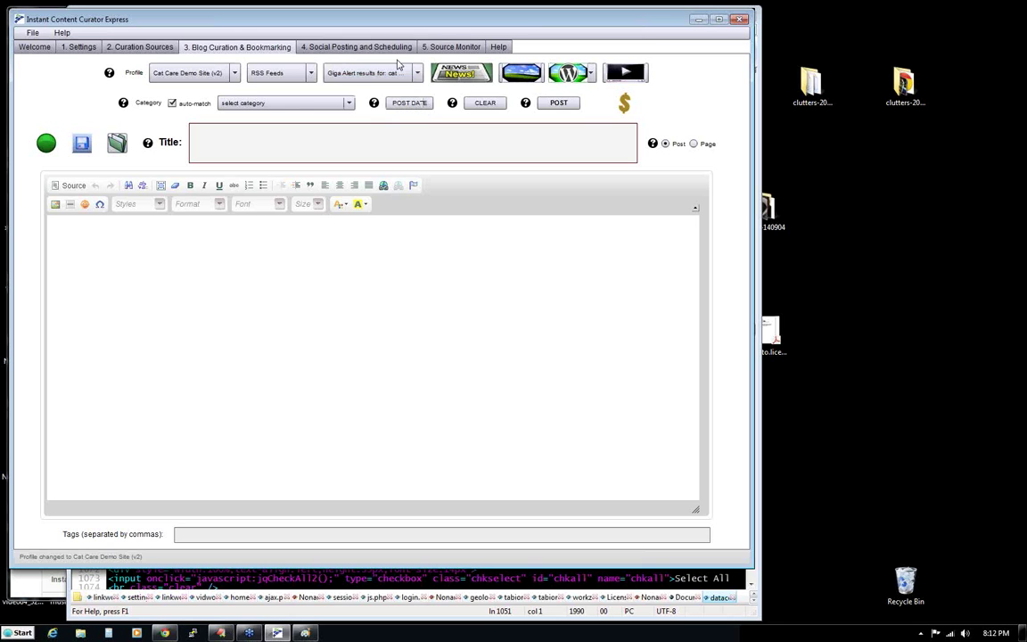
- Fill the blog post from the feed story "21. Gifts for Cat | Unique Cat Gift Ideas - CafePress"
click(480, 74)
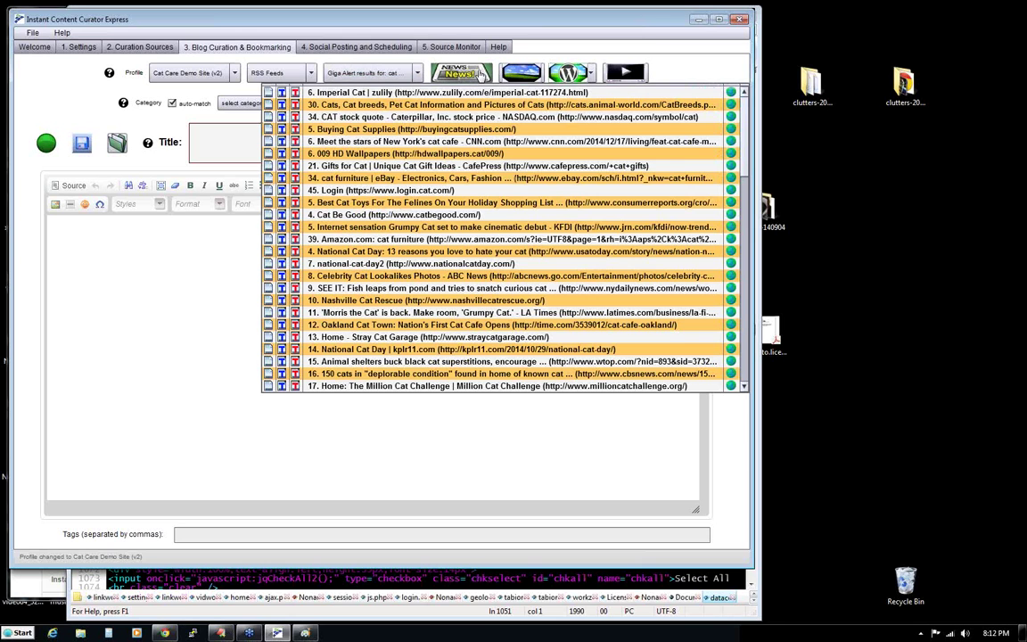
click(282, 166)
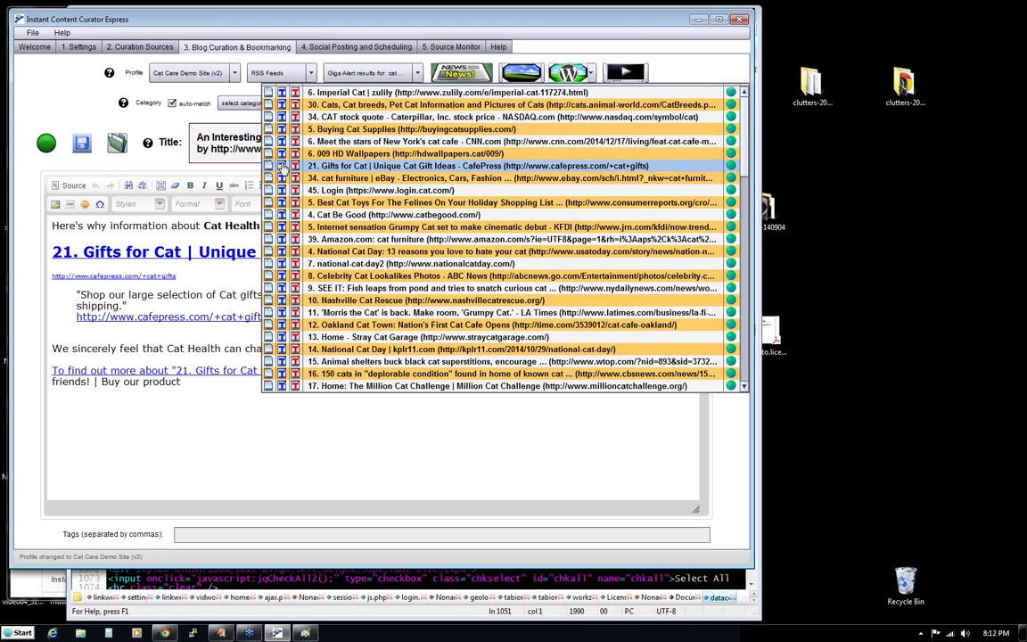
click(215, 279)
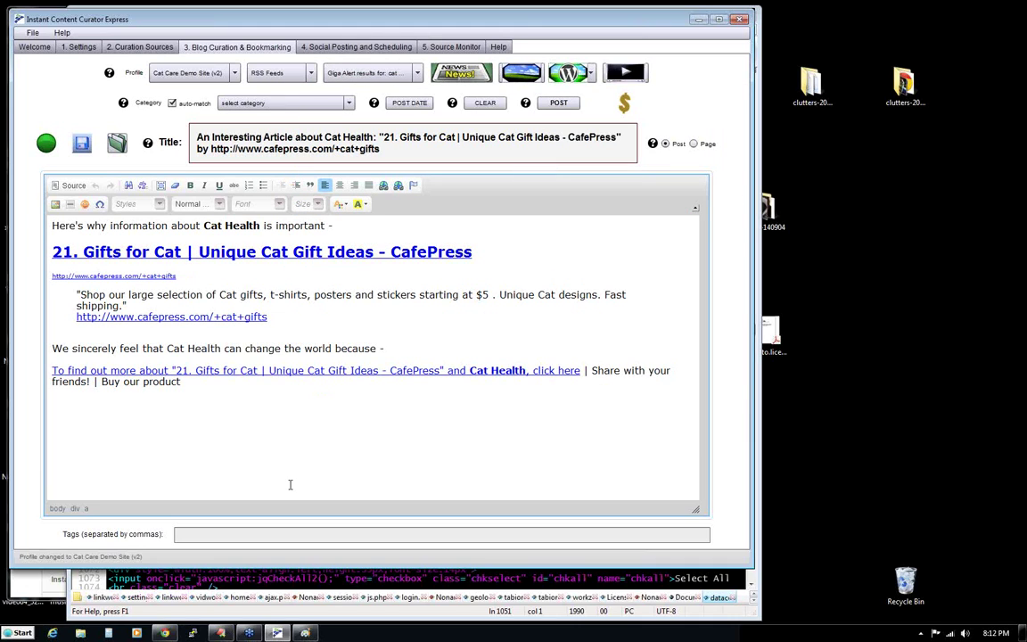
- Compare the bold keyword in the post's opening line with the default keyword in the Cat Care Demo Site (v2) profile settings
drag(205, 226, 260, 225)
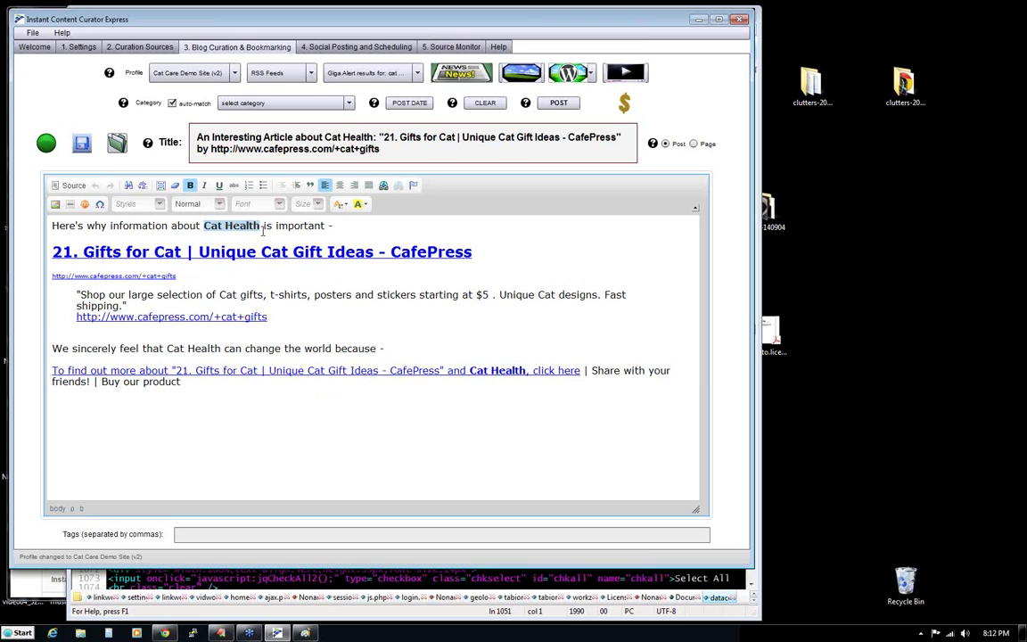
click(365, 226)
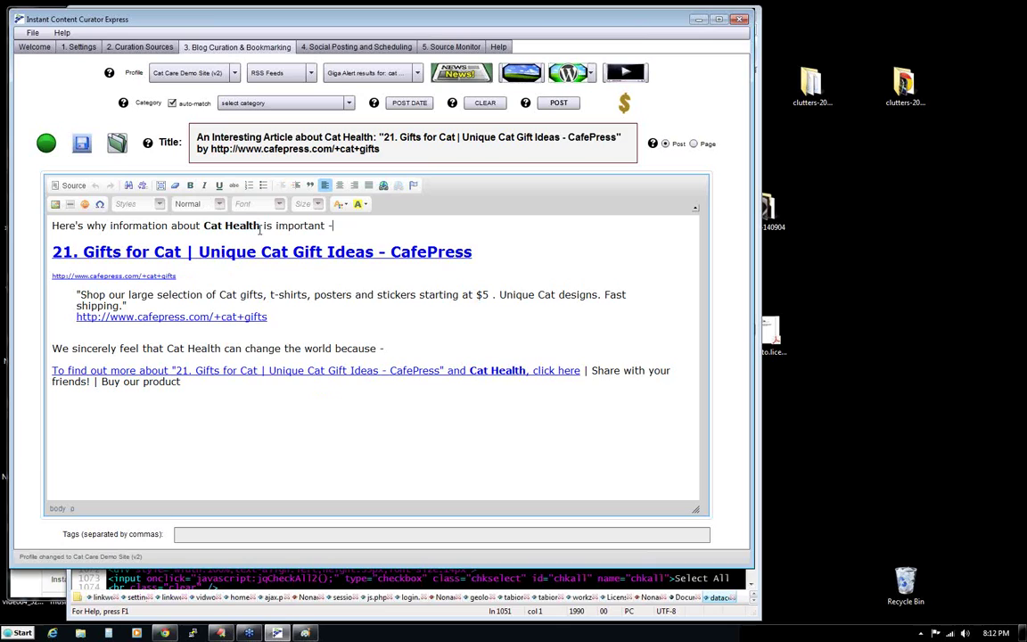
click(78, 47)
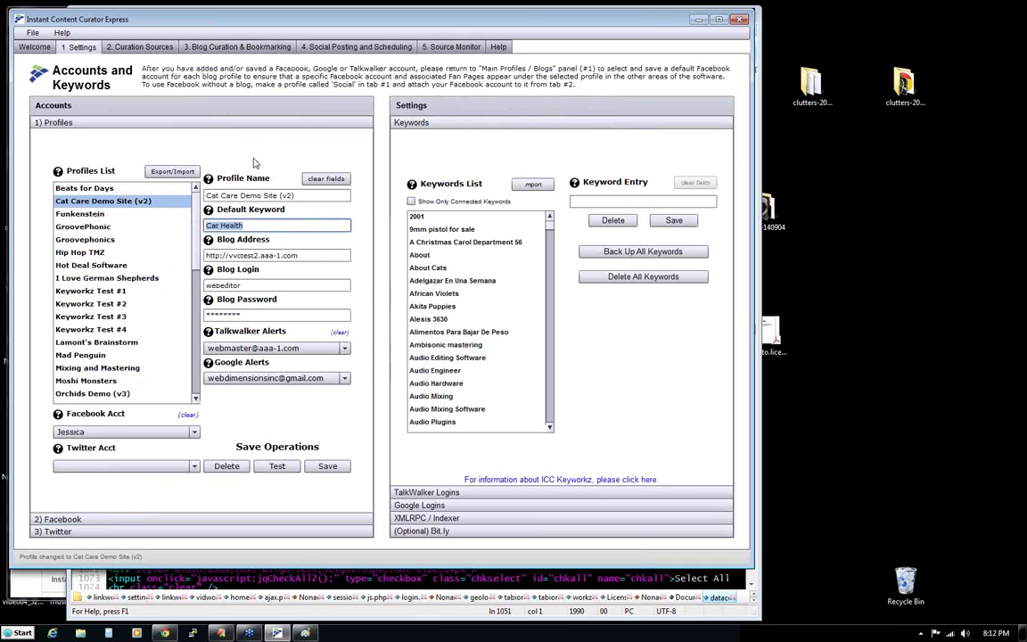
key(Tab)
click(101, 203)
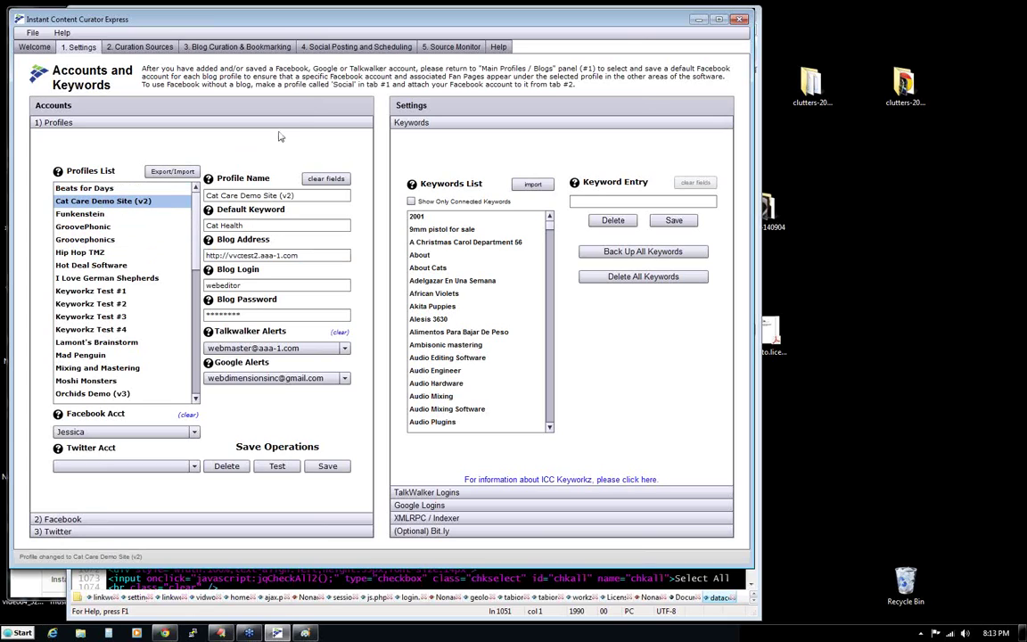
triple_click(271, 226)
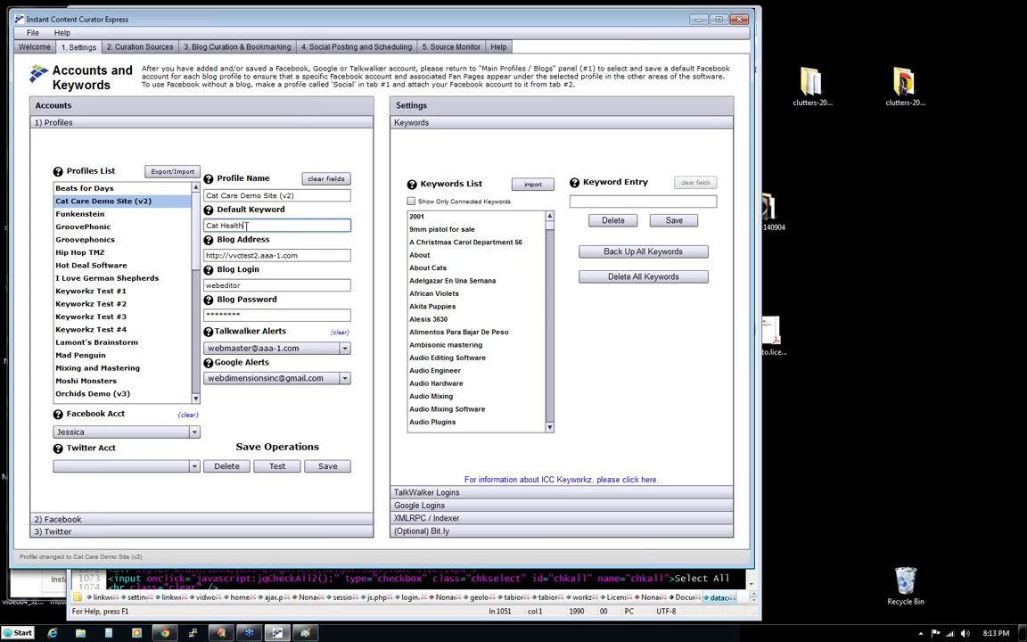
- Choose Catnip Toys from the keywords list as the default keyword of the Cat Care Demo Site (v2) profile
click(613, 200)
drag(550, 229, 551, 252)
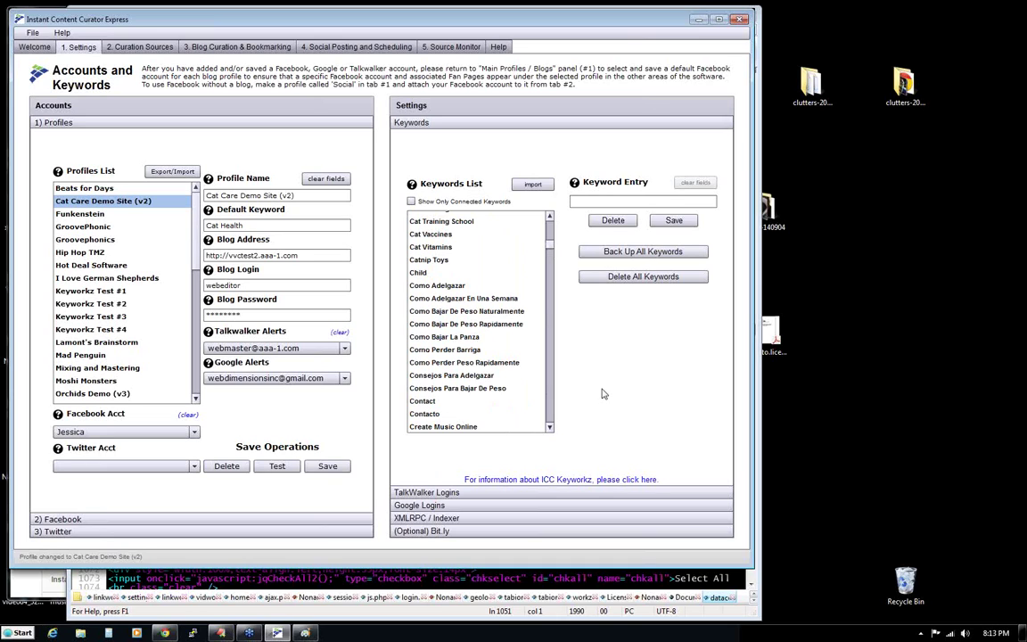
click(433, 261)
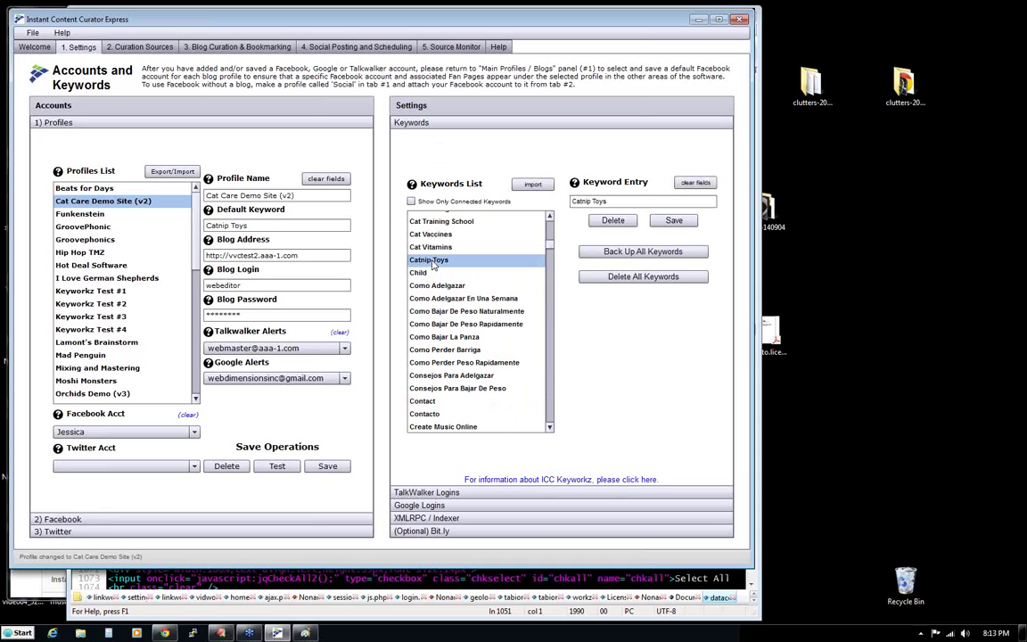
triple_click(279, 225)
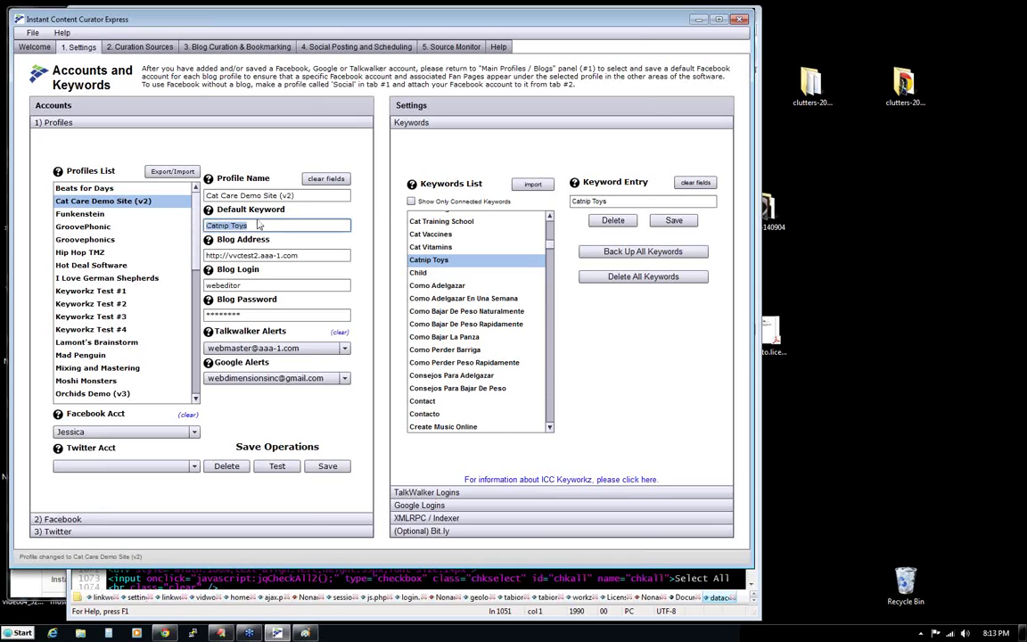
key(Tab)
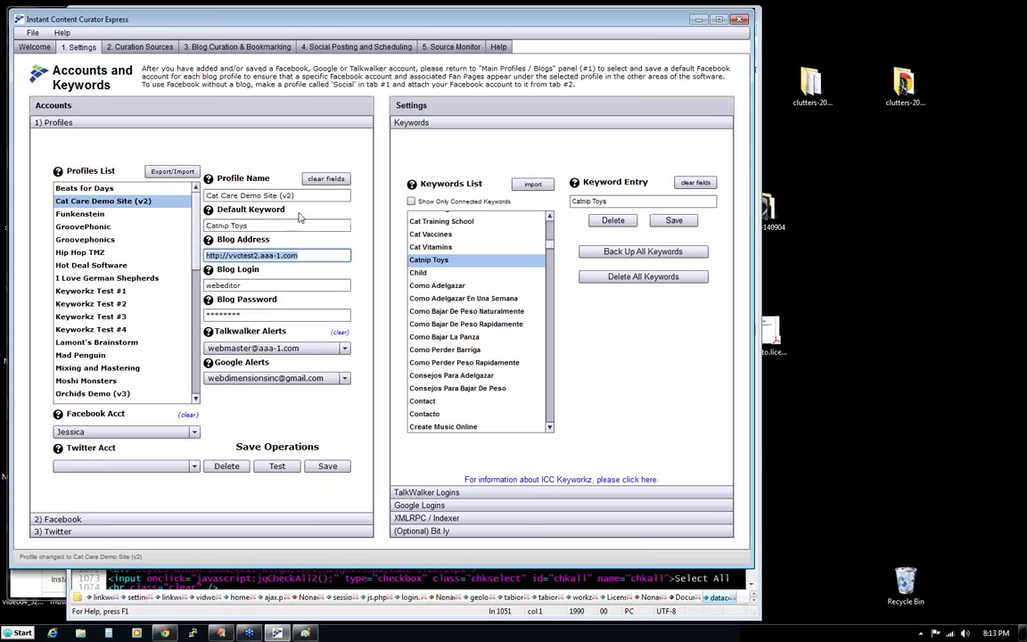
- Save the Cat Care Demo Site (v2) profile with its Catnip Toys default keyword and switch the active profile to GroovePhonic
click(327, 468)
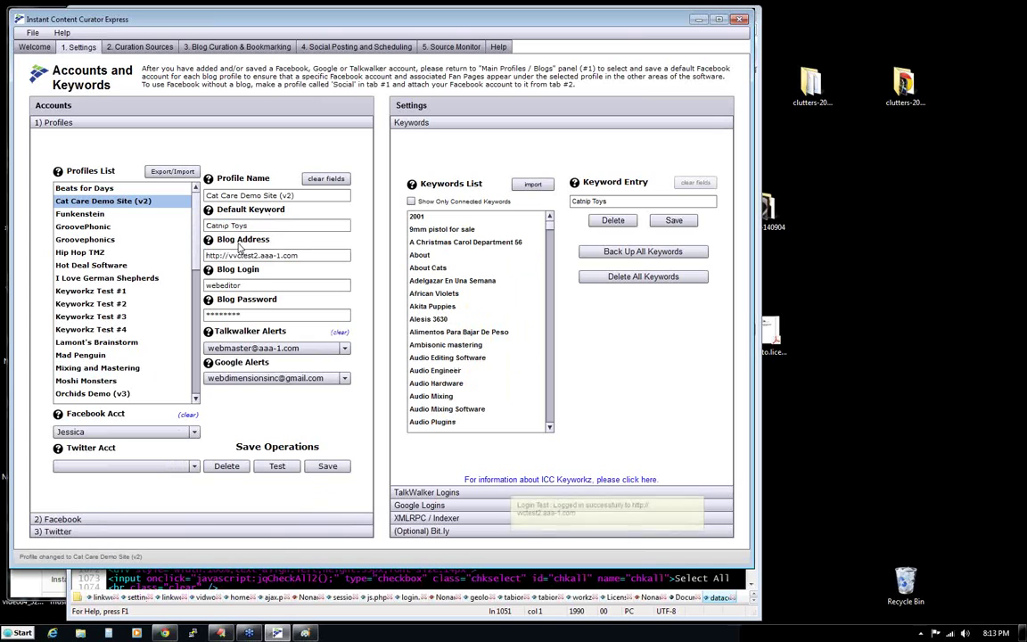
click(119, 217)
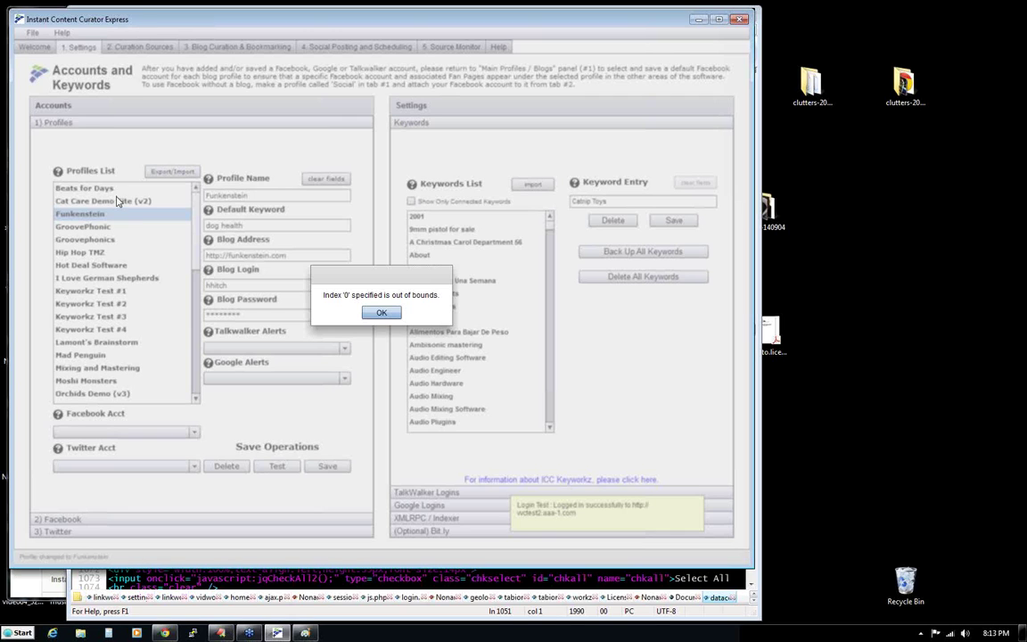
click(436, 311)
click(130, 226)
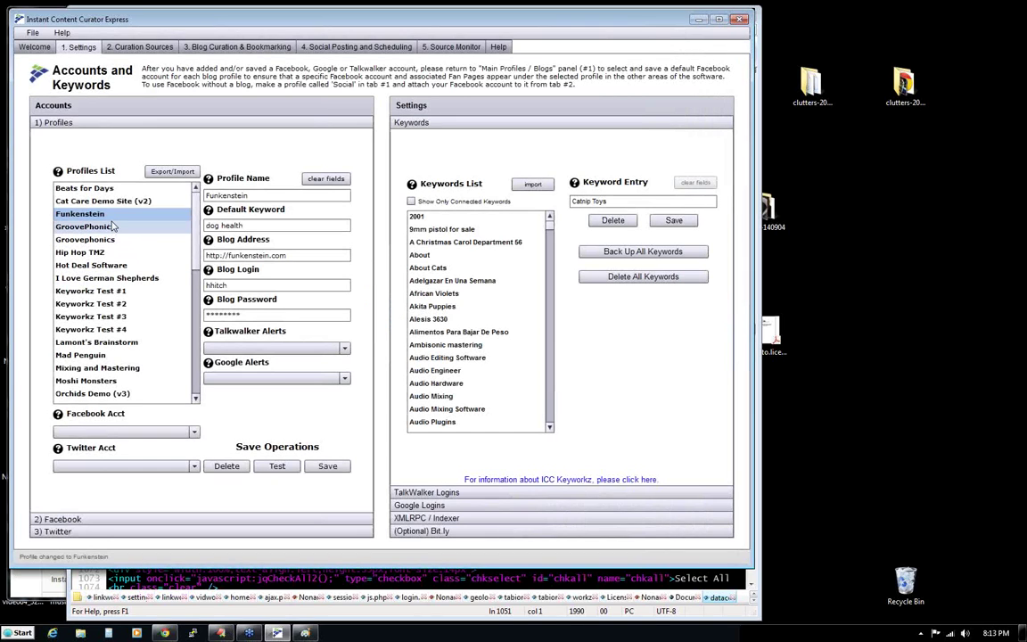
click(381, 313)
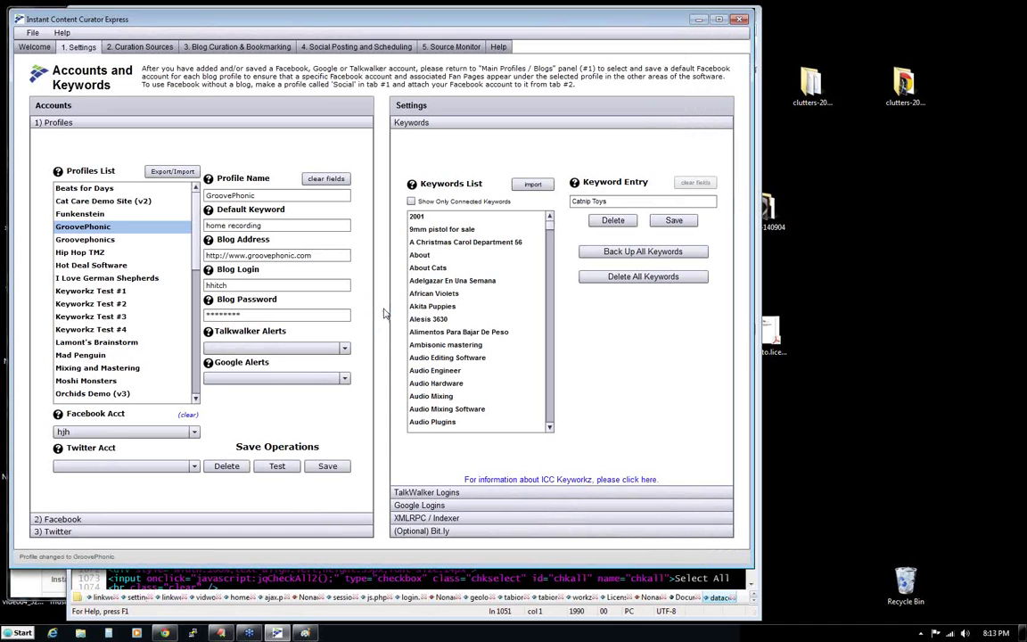
- Examine the Built-in Feeds and RSS Feeds lists offered to the GroovePhonic profile in blog curation
click(254, 46)
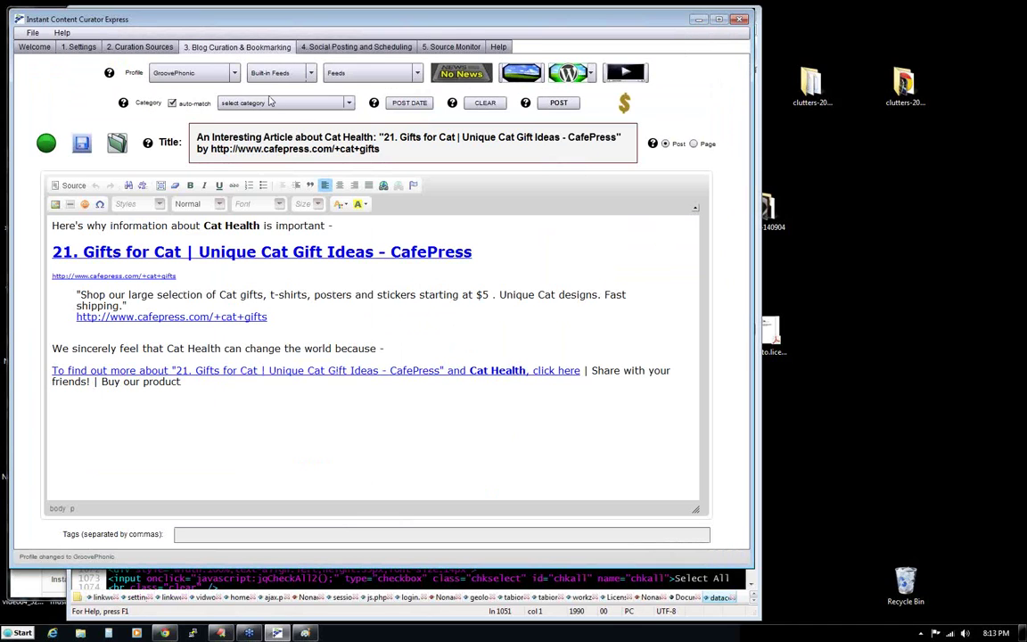
click(309, 74)
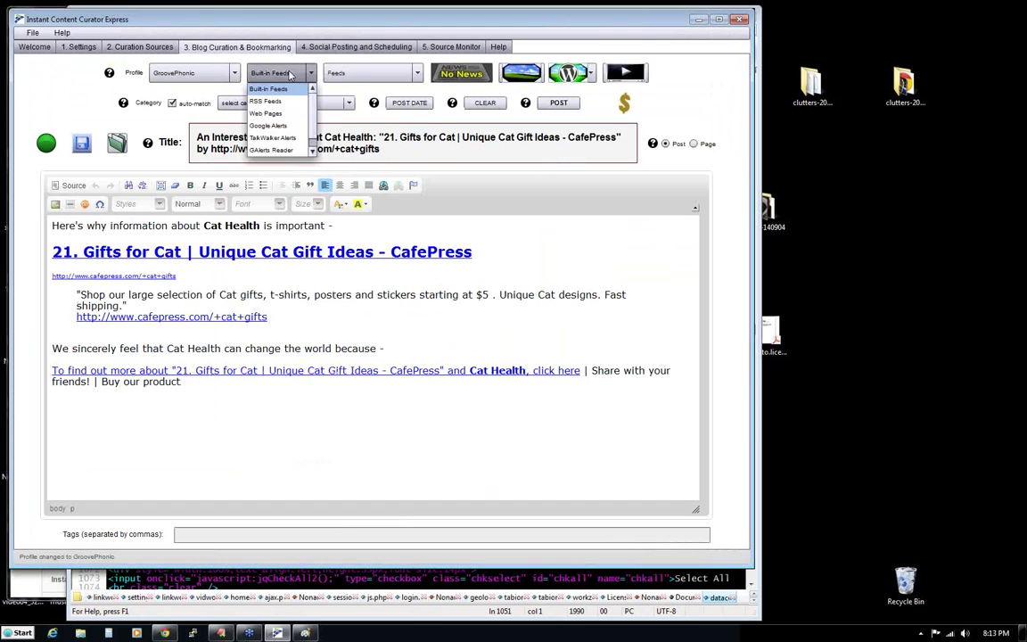
click(348, 74)
click(348, 93)
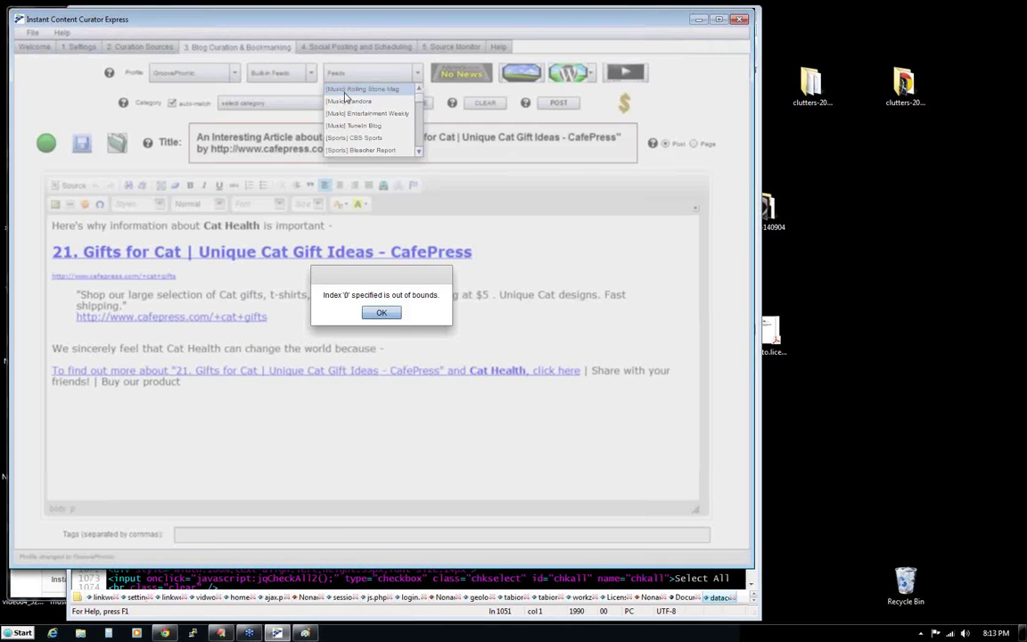
click(381, 313)
click(304, 73)
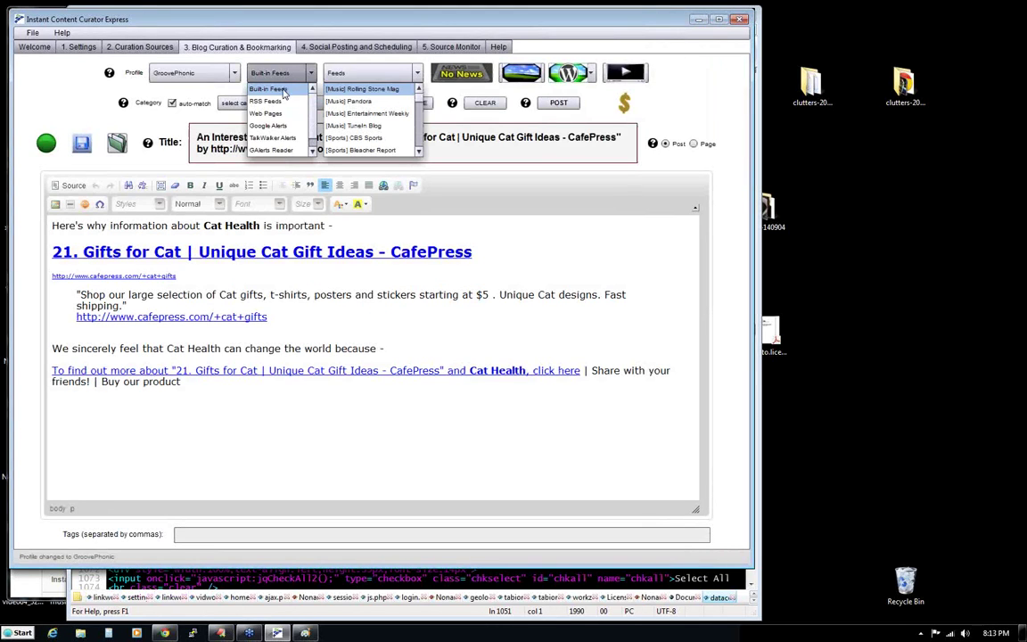
click(268, 94)
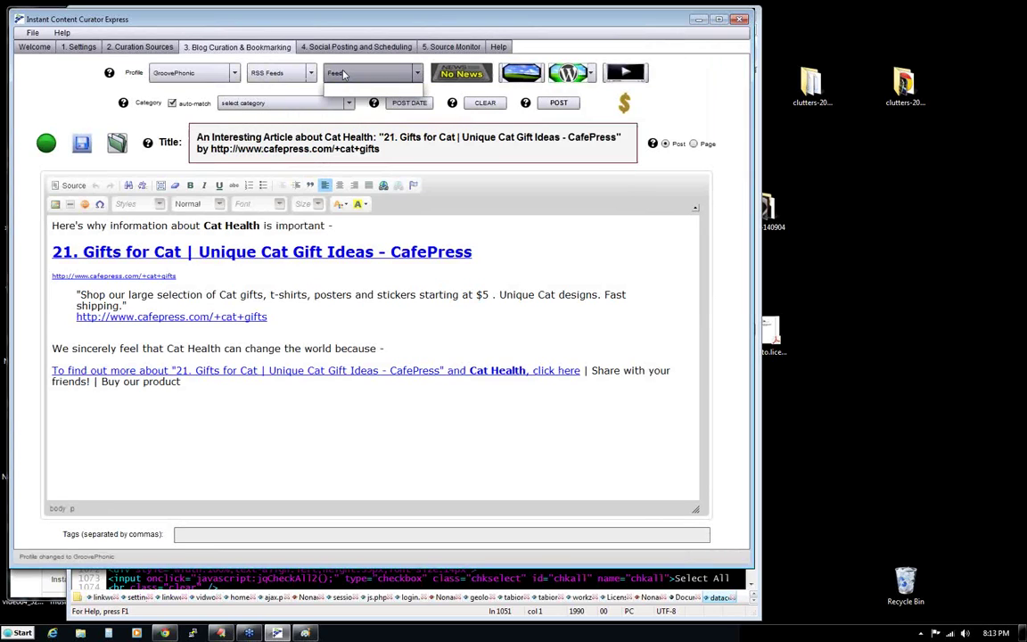
click(290, 74)
click(291, 75)
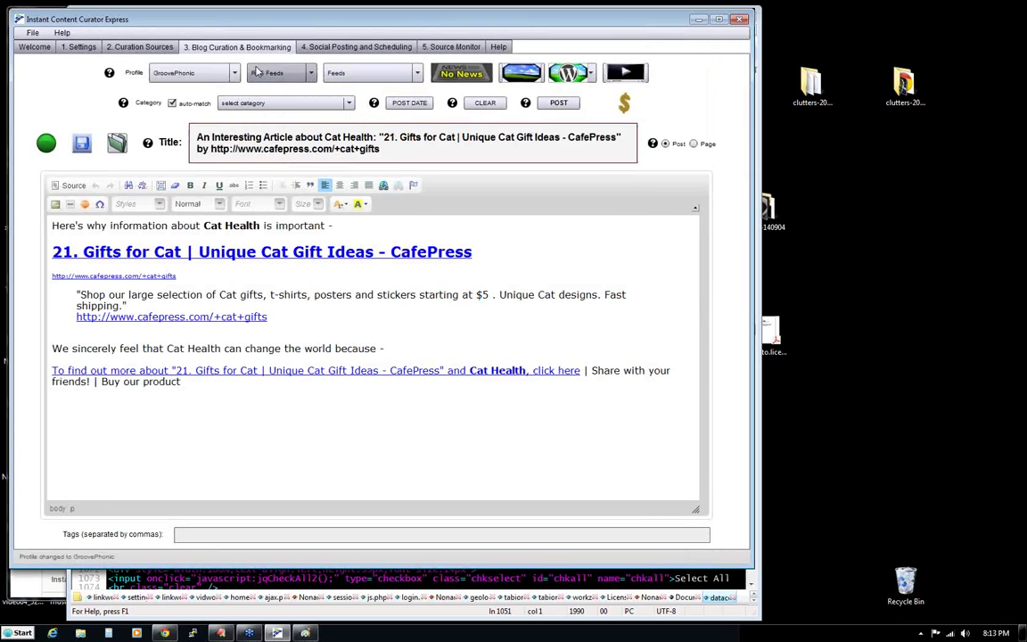
- Switch the blog curation profile back to Cat Care Demo Site (v2)
click(212, 73)
scroll(237, 100, up, 1)
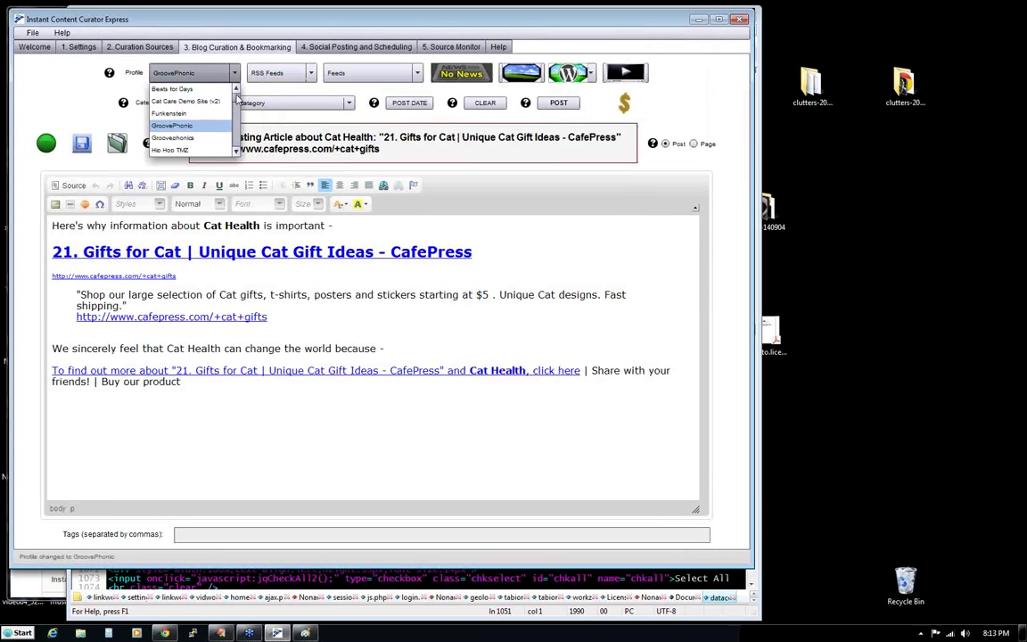
click(212, 101)
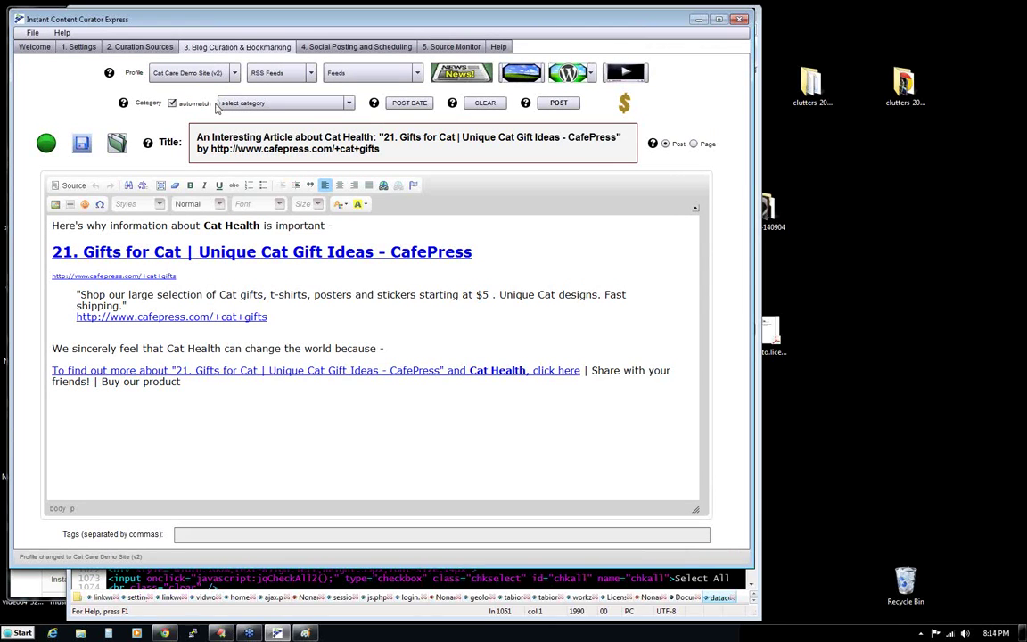
click(460, 76)
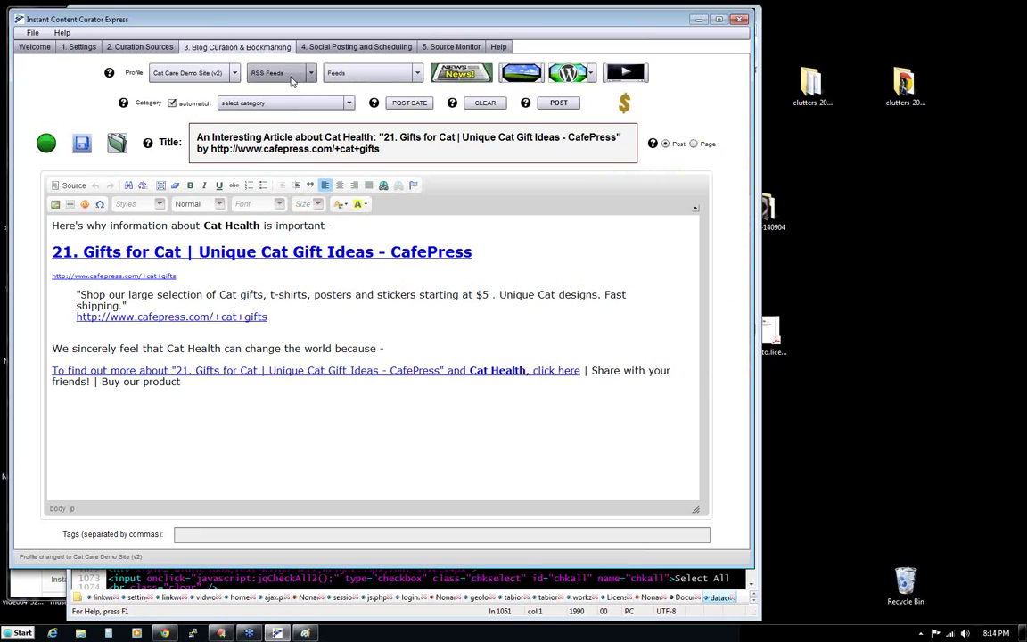
- Reload the profile's feeds by changing the source type to Built-in Feeds and back to RSS Feeds
click(291, 75)
click(290, 75)
click(281, 75)
scroll(281, 89, up, 1)
click(300, 89)
click(284, 75)
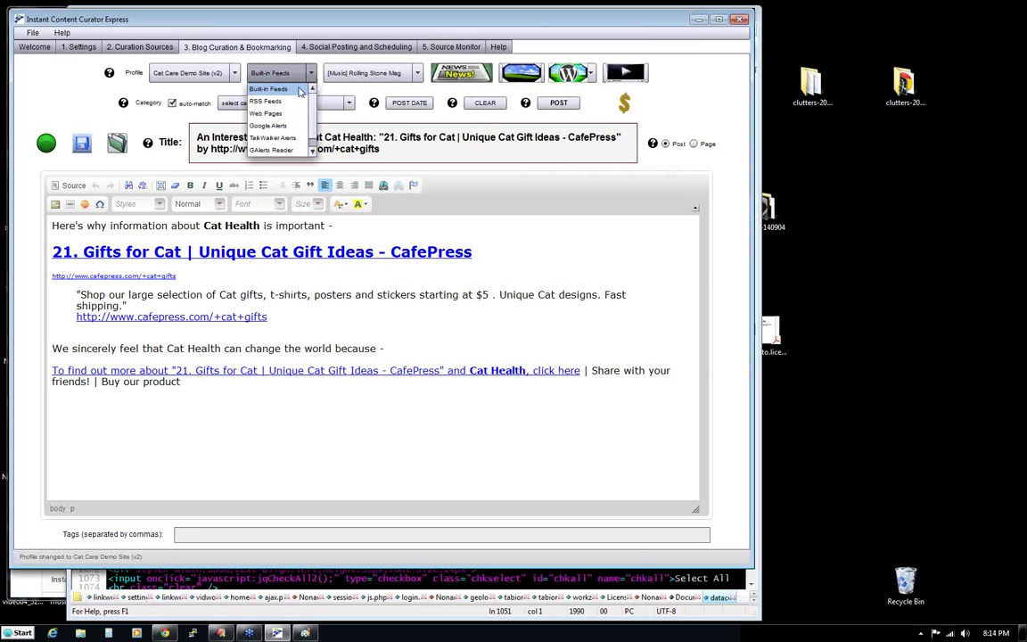
click(292, 101)
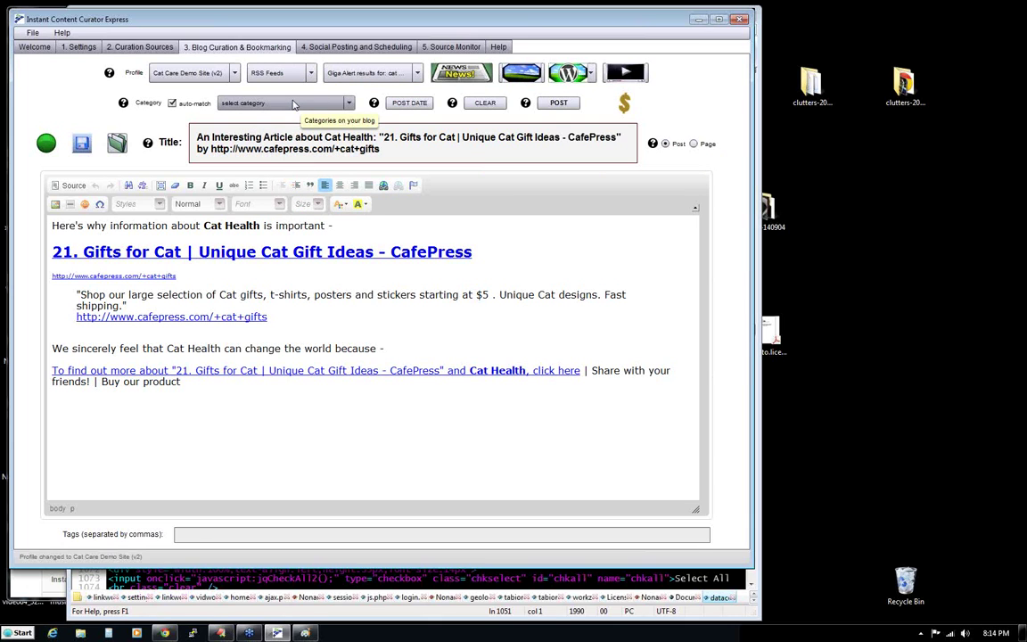
- Look over the story list of the cat alert feed and clear the old CafePress post from the editor
click(465, 76)
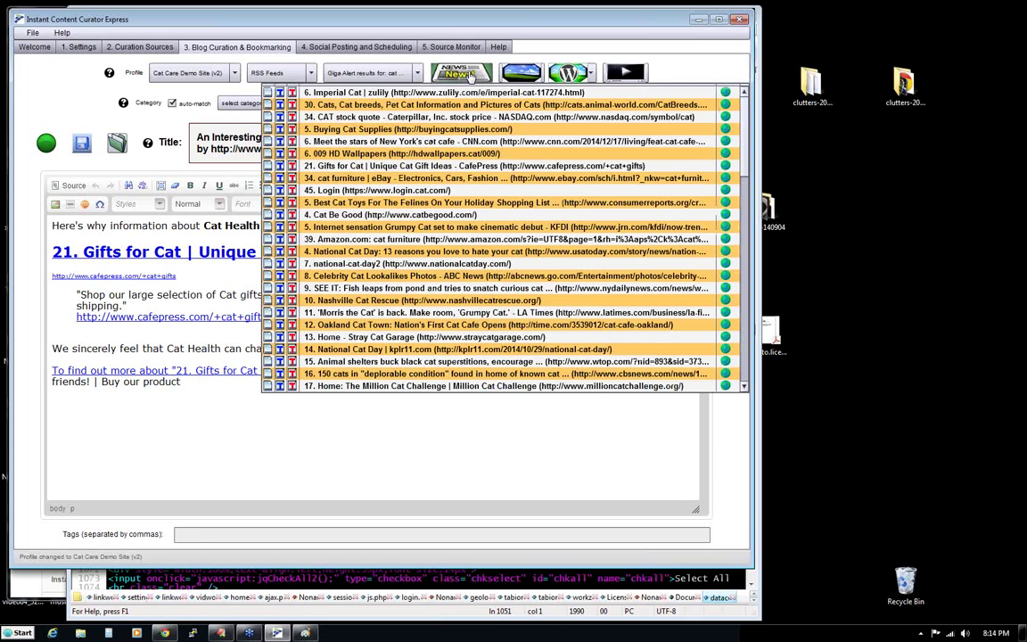
click(426, 61)
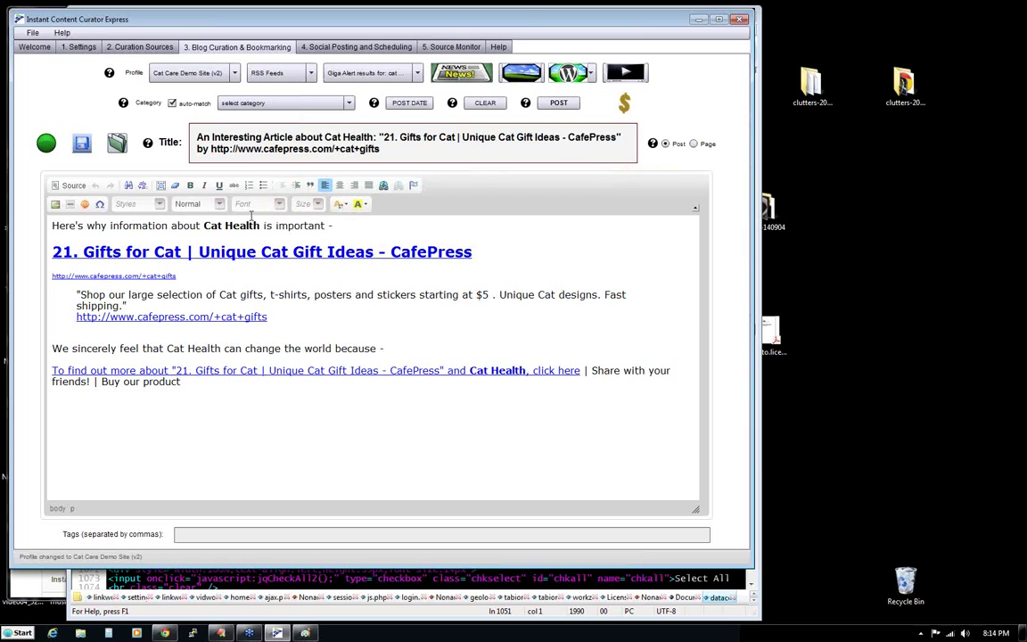
click(483, 104)
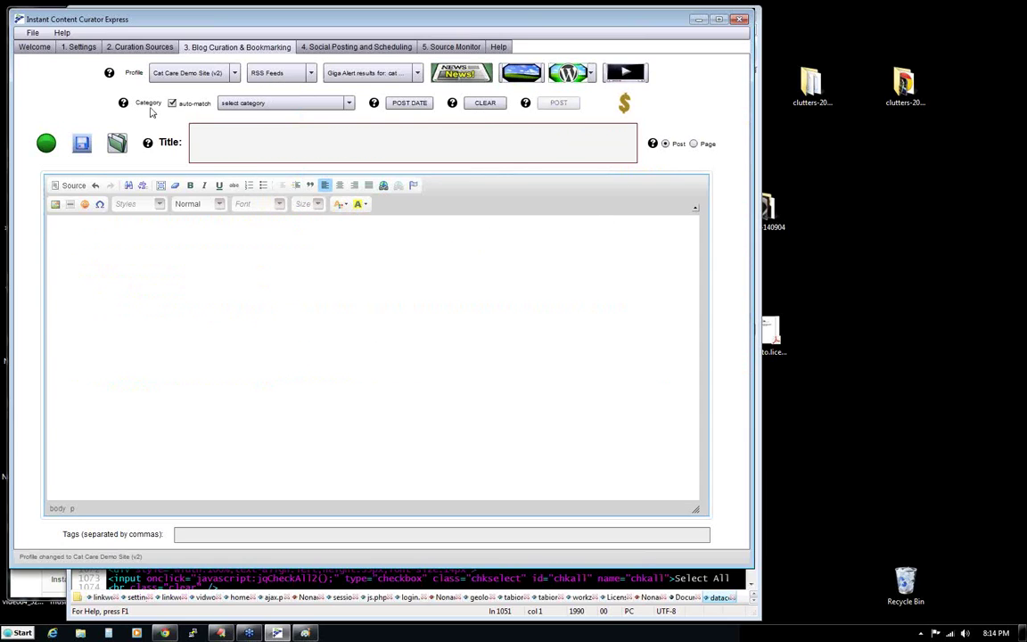
- Check the default keyword of the Cat Care Demo Site (v2) profile in the settings and return to blog curation
click(81, 48)
click(224, 225)
key(Tab)
click(239, 47)
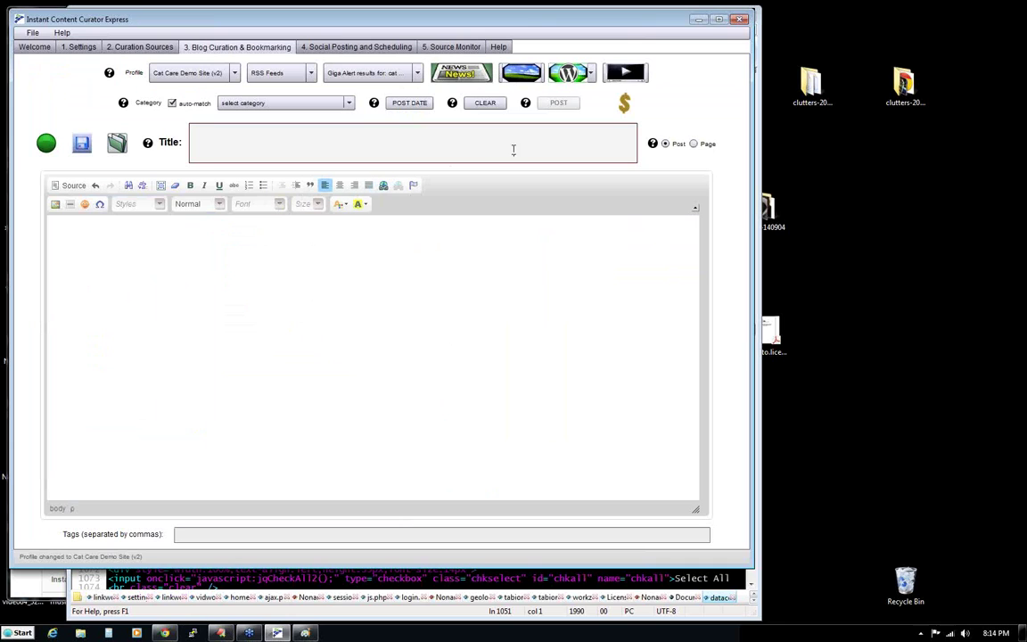
- Fill the blog post from the feed story "5. Best Cat Toys For The Felines On Your Holiday Shopping List ..."
click(461, 75)
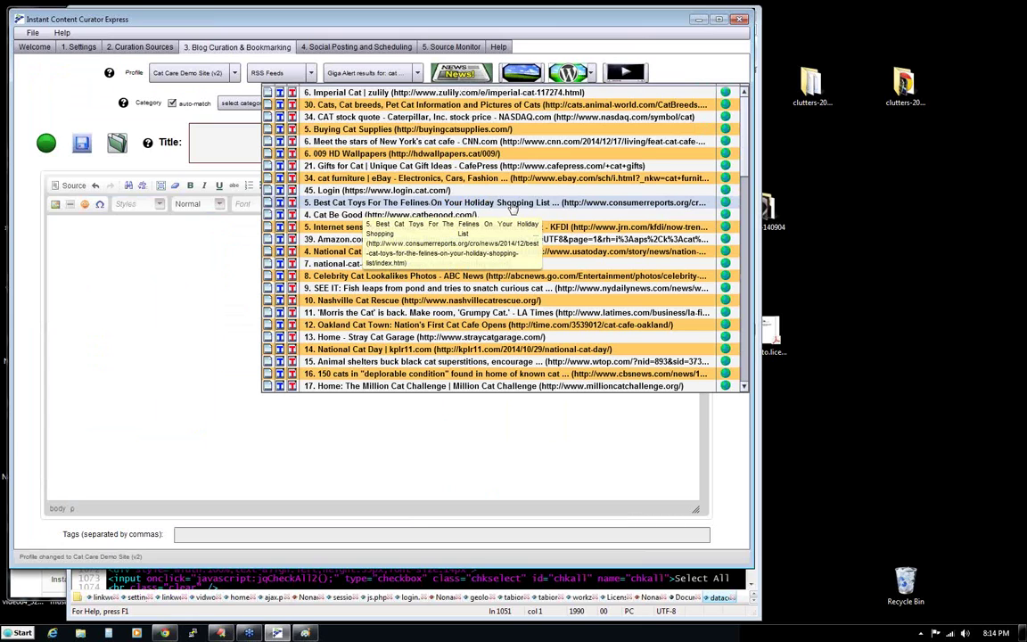
click(280, 205)
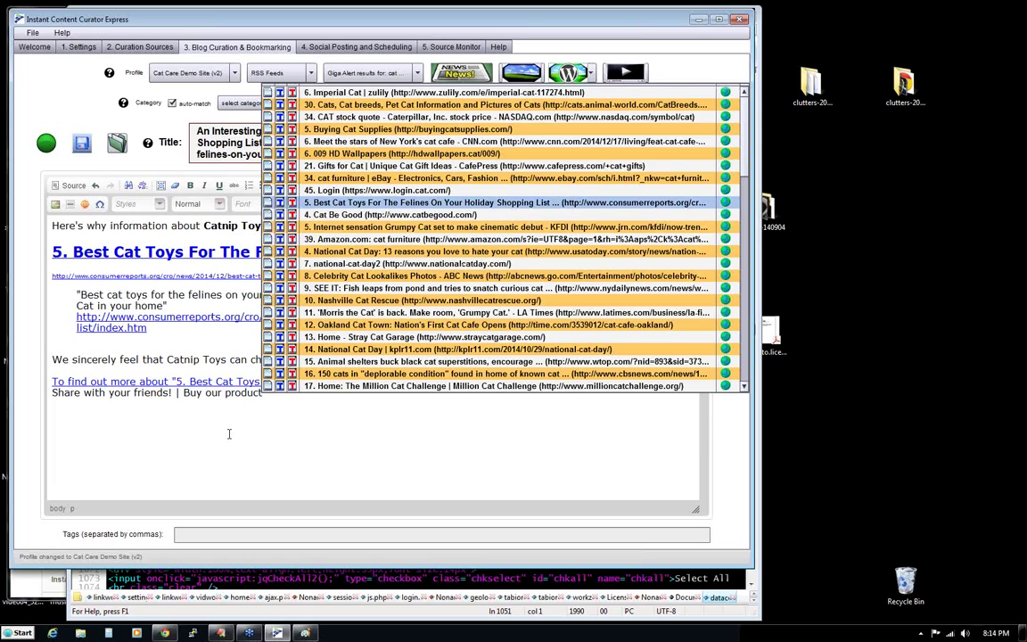
click(228, 435)
- Inspect the bold keyword in the post's opening line and view the story's source page in the Source Monitor
drag(204, 225, 259, 227)
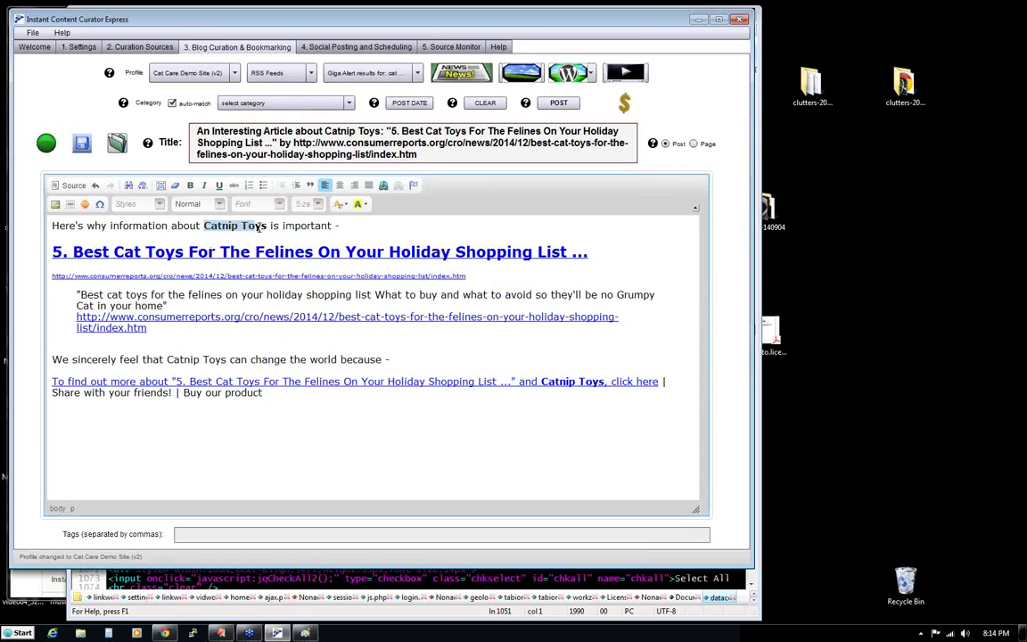
key(ctrl+b)
click(353, 229)
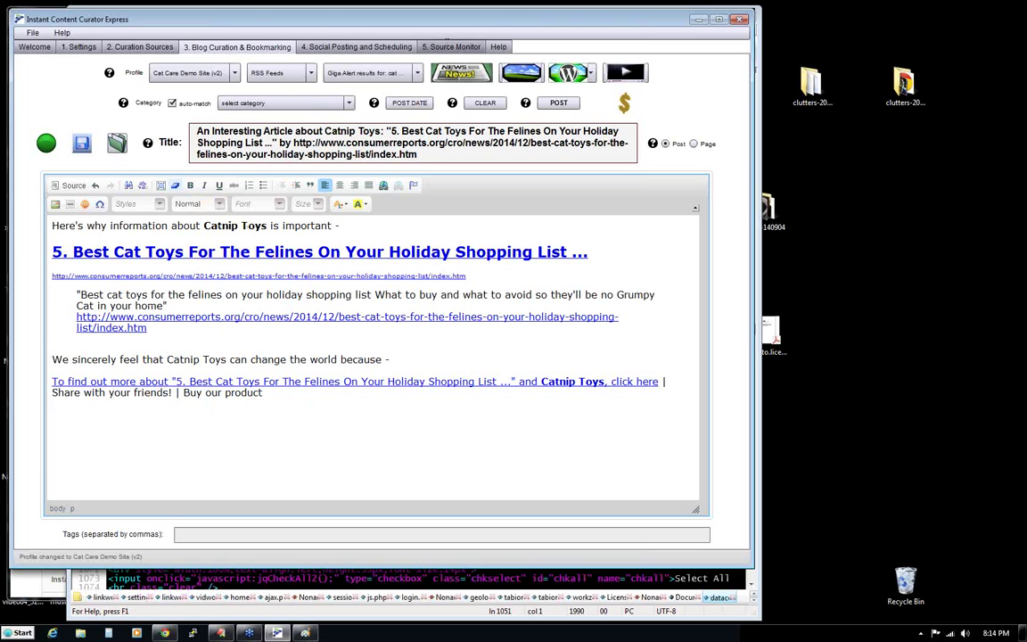
click(448, 44)
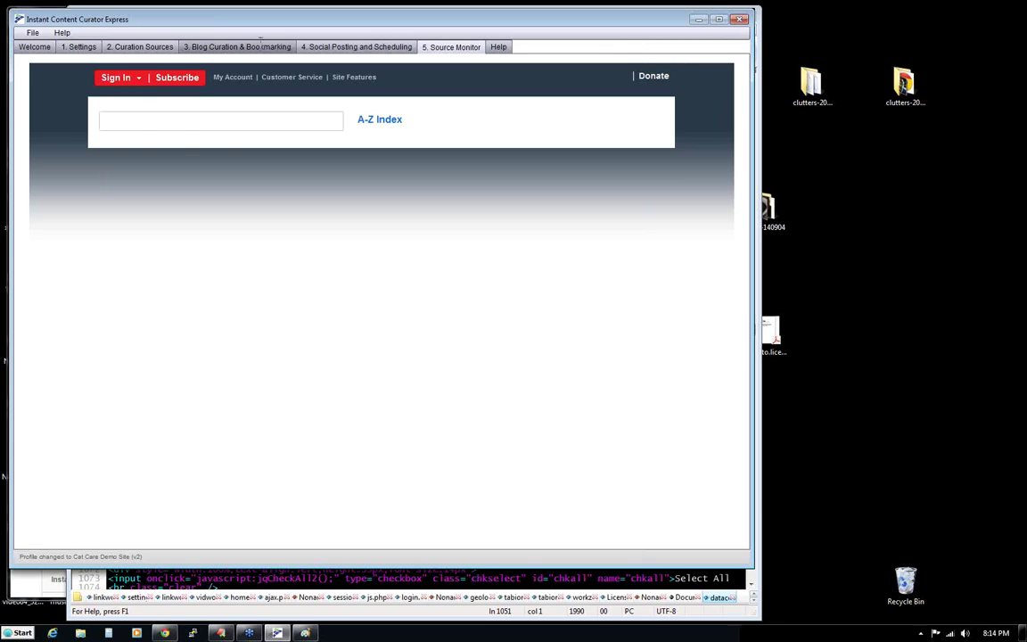
click(250, 47)
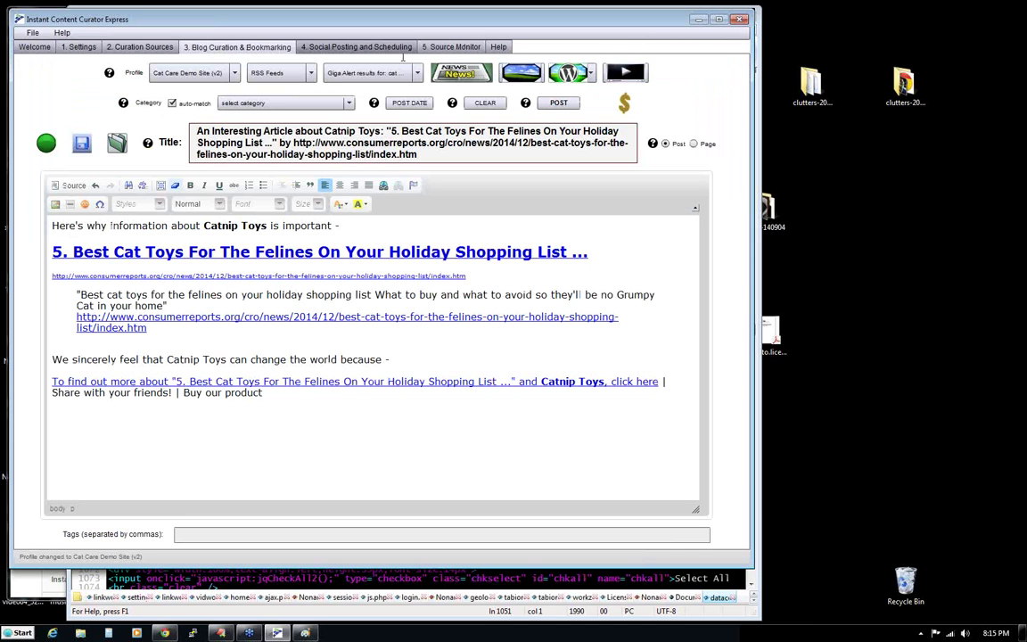
- Read the feed story "Internet sensation Grumpy Cat set to make cinematic debut" in the web browser, then close it and return to the curation software
click(487, 75)
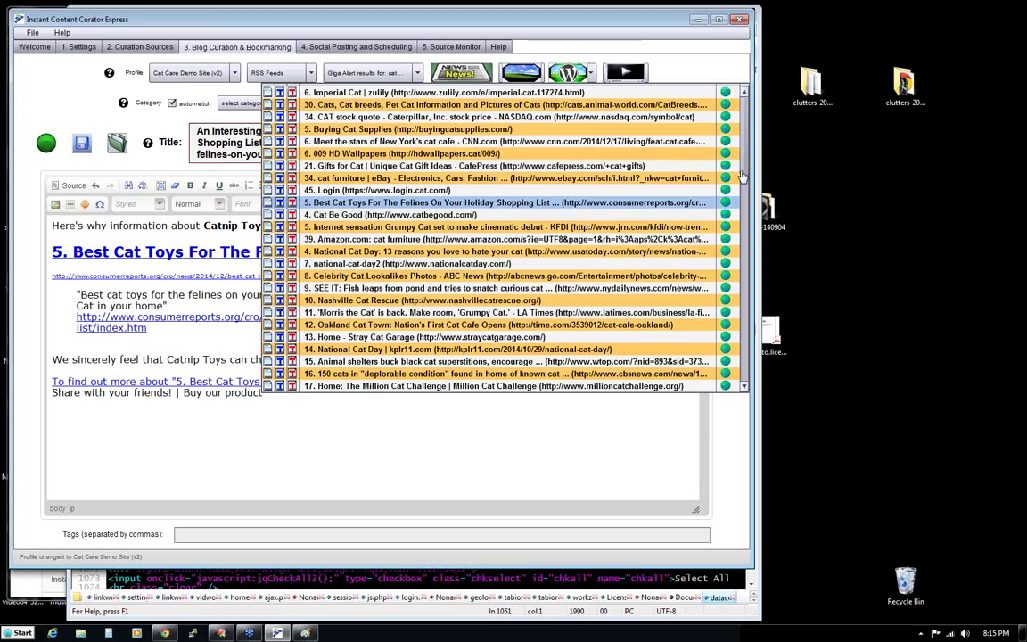
mouse_move(742, 172)
mouse_down()
mouse_move(754, 388)
mouse_move(731, 178)
mouse_up()
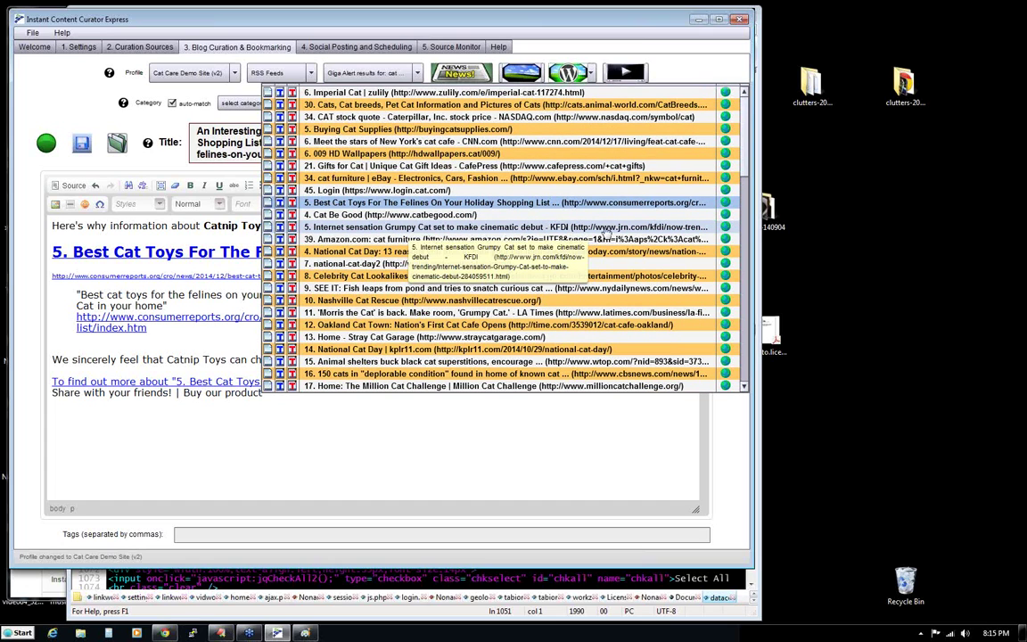
click(727, 232)
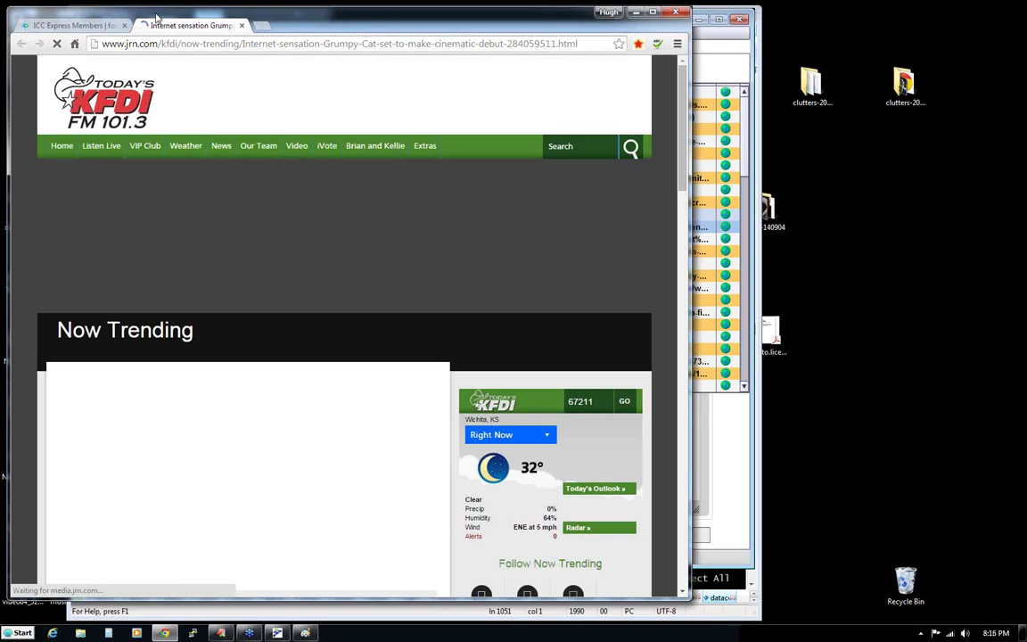
scroll(683, 259, down, 3)
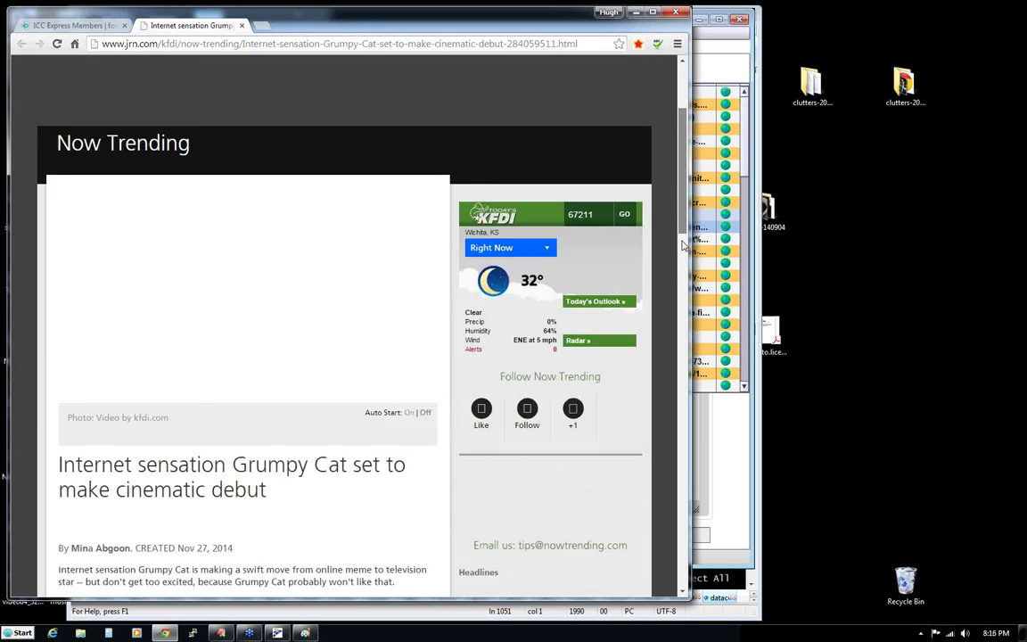
drag(683, 274, 683, 297)
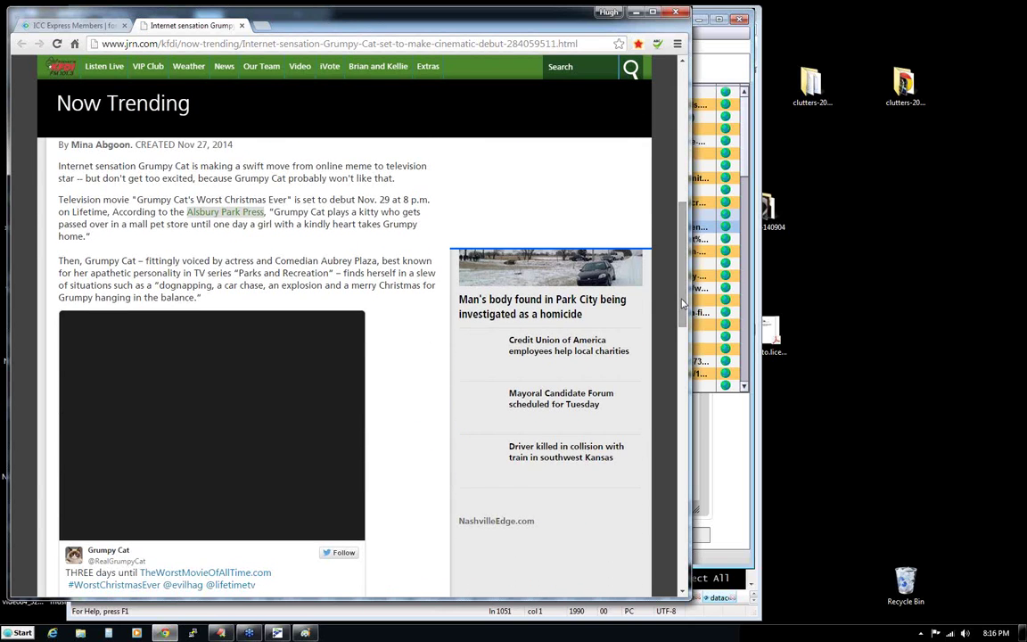
middle_click(223, 27)
click(636, 12)
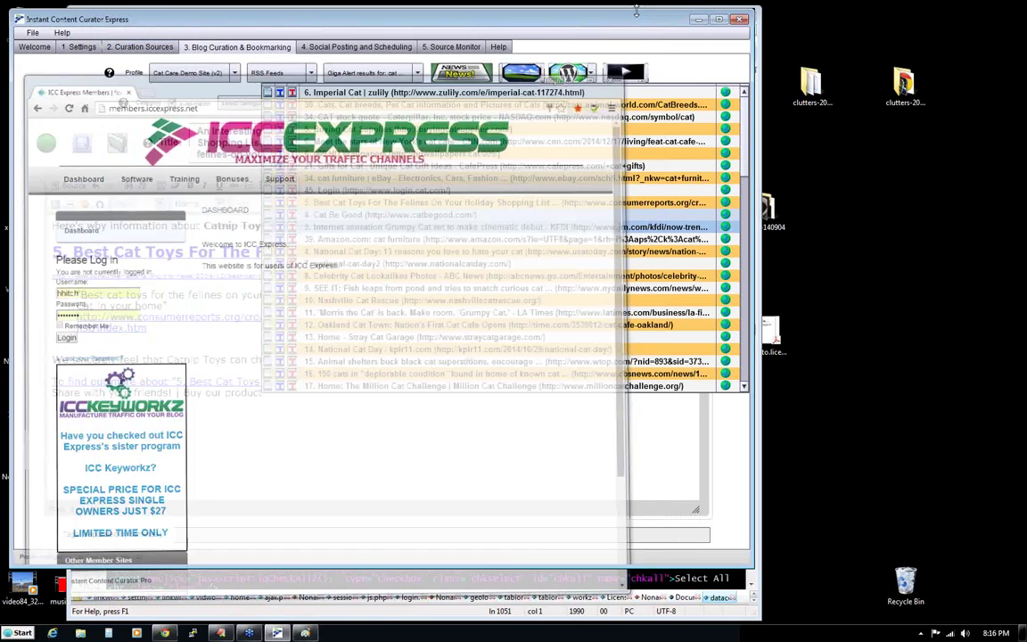
- Insert a blank line below the quoted excerpt and its link in the post, and open the image browser
click(360, 421)
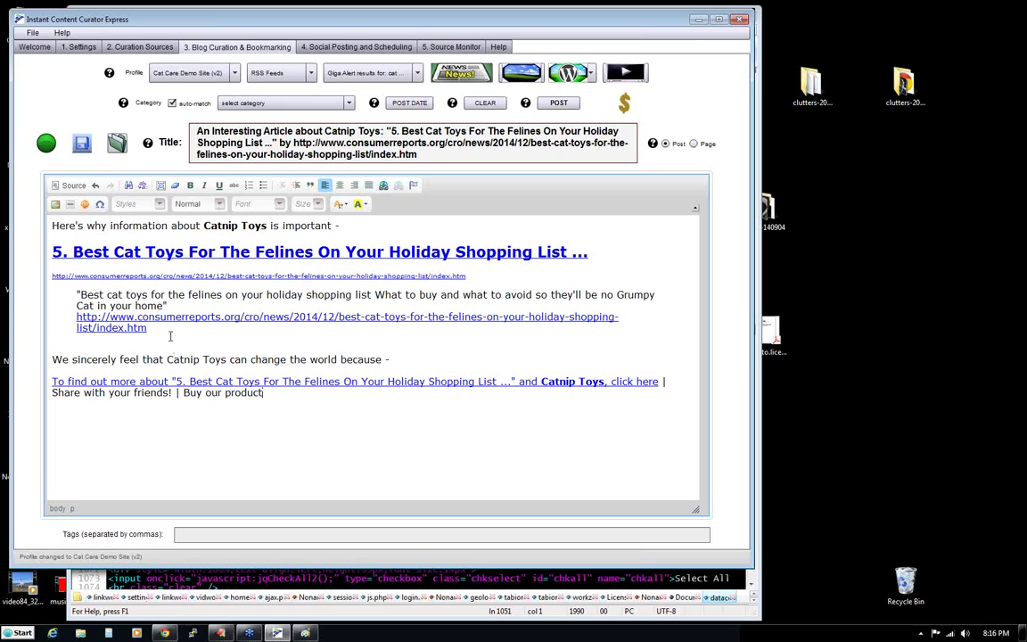
key(Return)
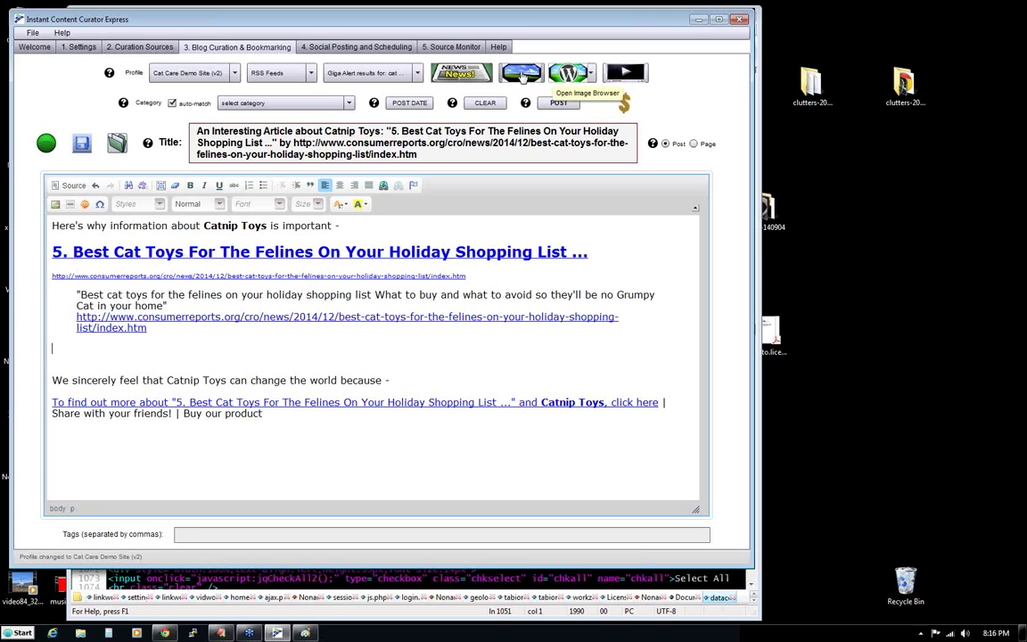
click(522, 74)
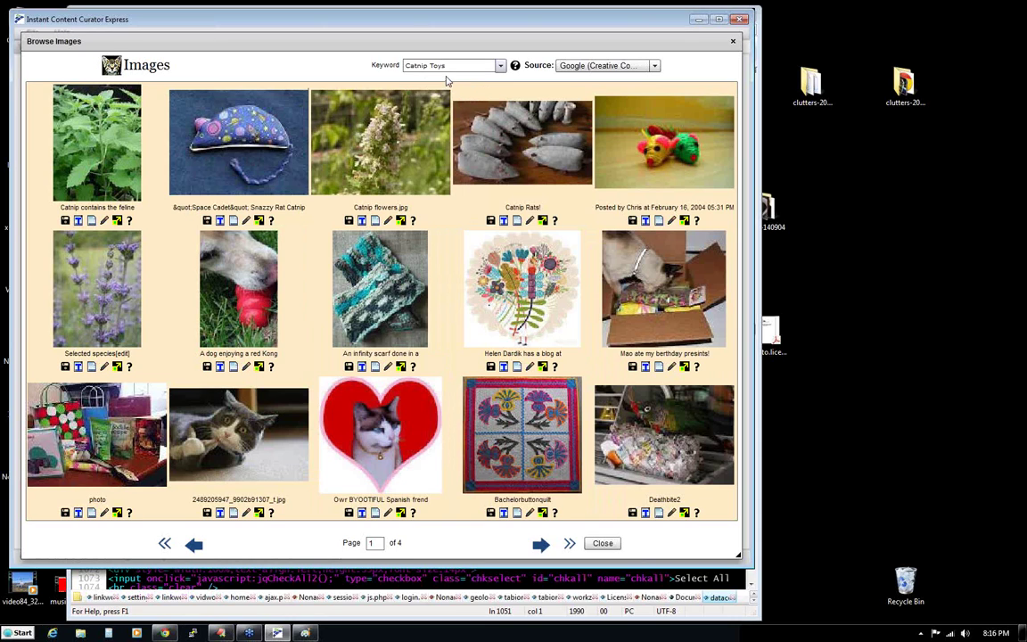
- Check the keyword choices in the image browser, keeping Catnip Toys as the search keyword
click(501, 66)
drag(502, 100, 486, 80)
click(437, 49)
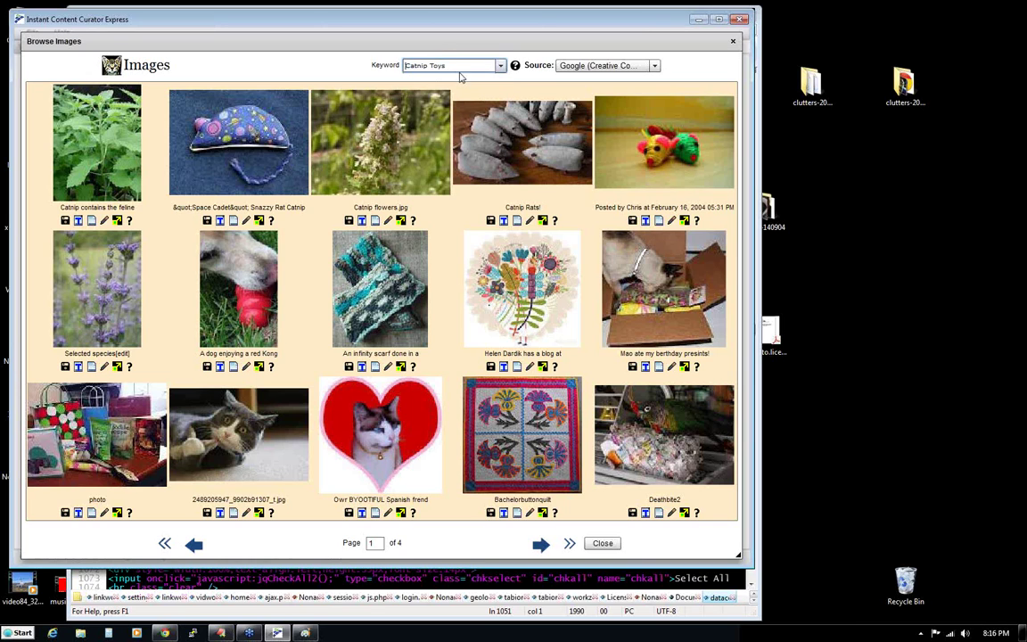
- Close the image browser and show only the keywords connected to Cat Care Demo Site (v2) in the profile source connections
click(733, 41)
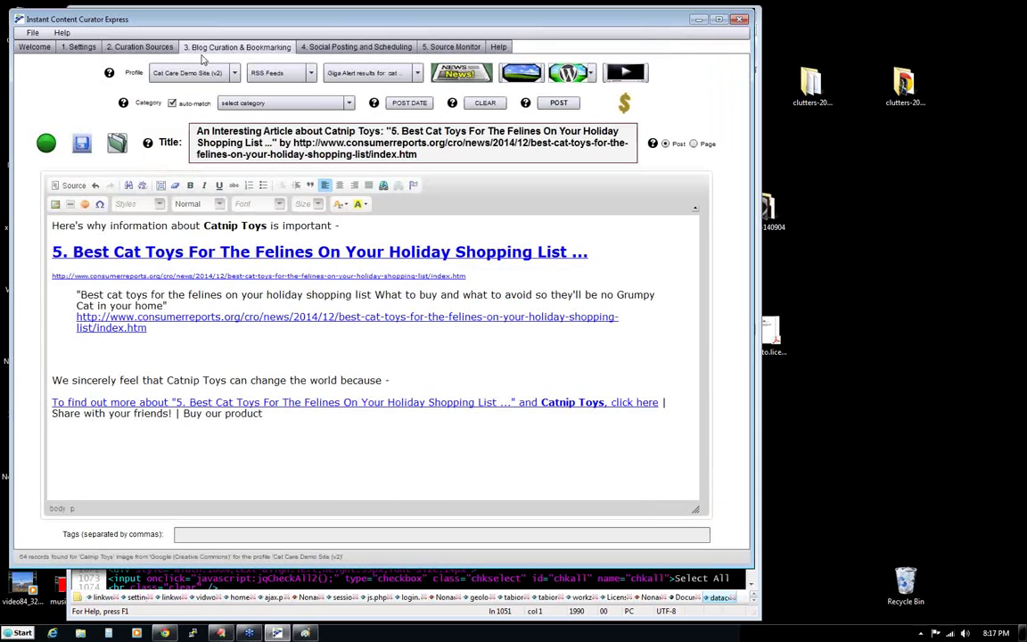
click(140, 49)
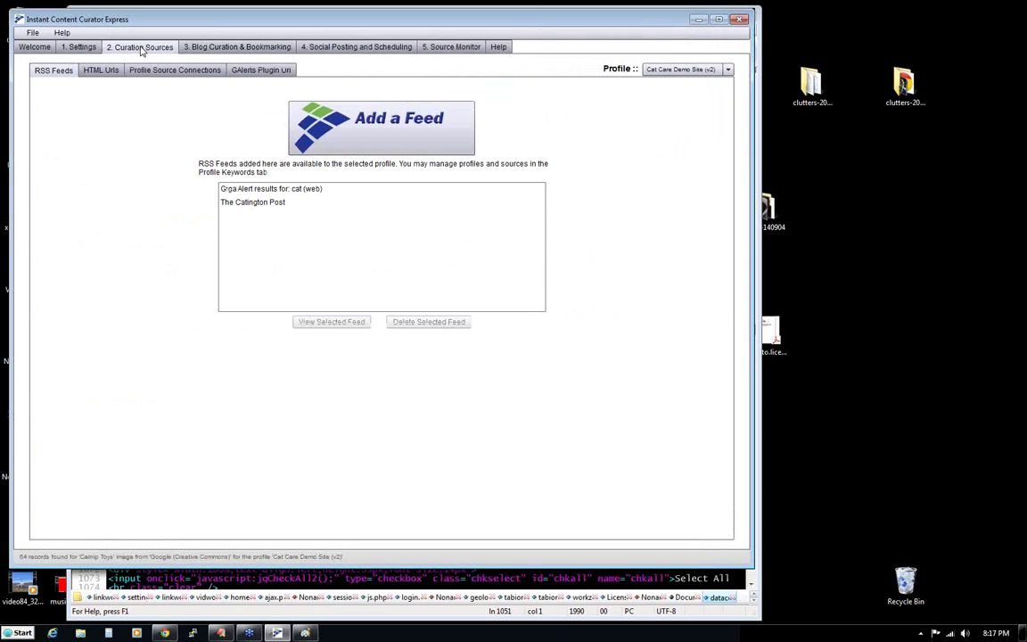
click(204, 75)
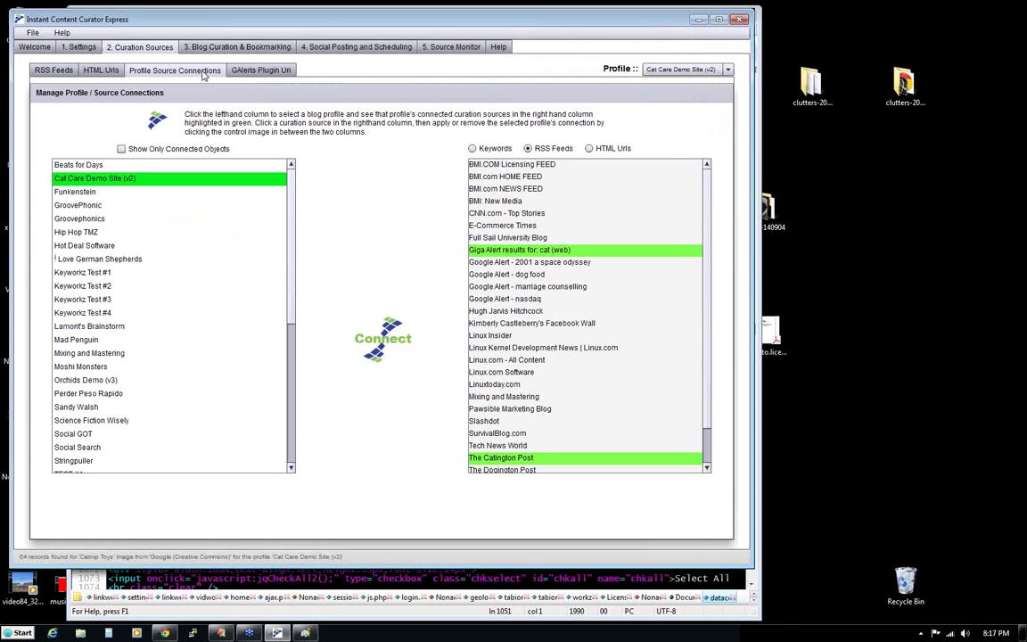
click(122, 149)
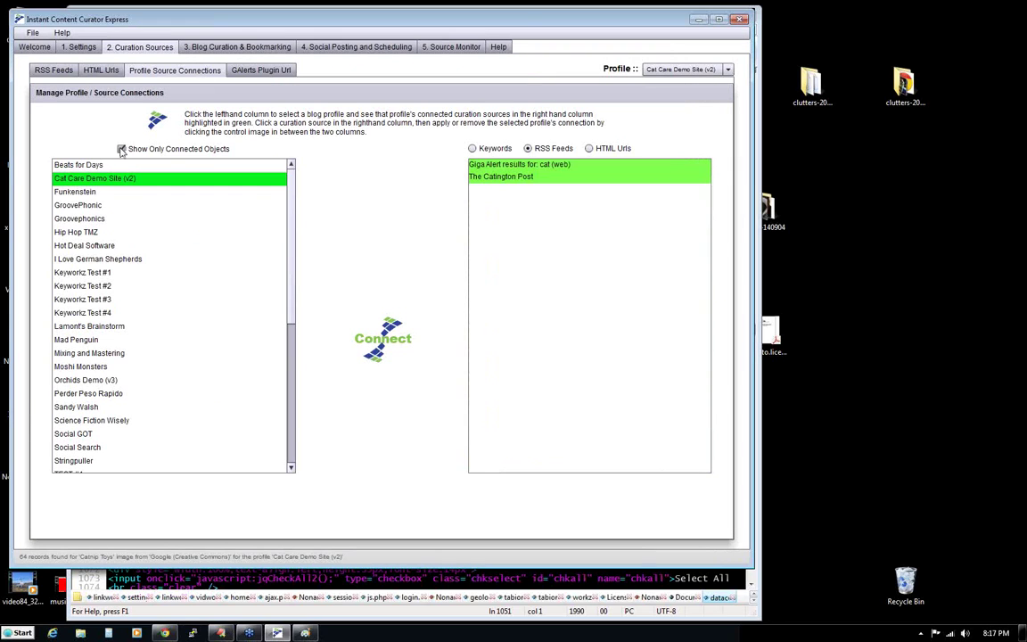
click(472, 148)
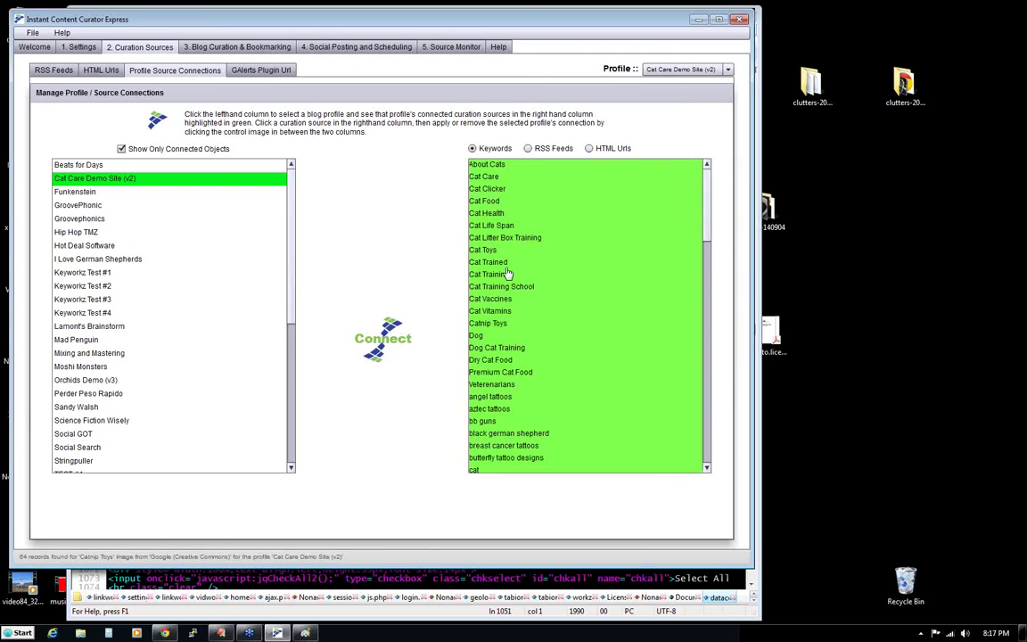
- Disconnect the keywords angel tattoos, bb guns and aztec tattoos from the Cat Care Demo Site (v2) profile
drag(707, 222, 707, 230)
scroll(706, 230, up, 1)
scroll(708, 217, down, 2)
scroll(708, 218, up, 2)
scroll(707, 256, down, 4)
scroll(706, 257, down, 1)
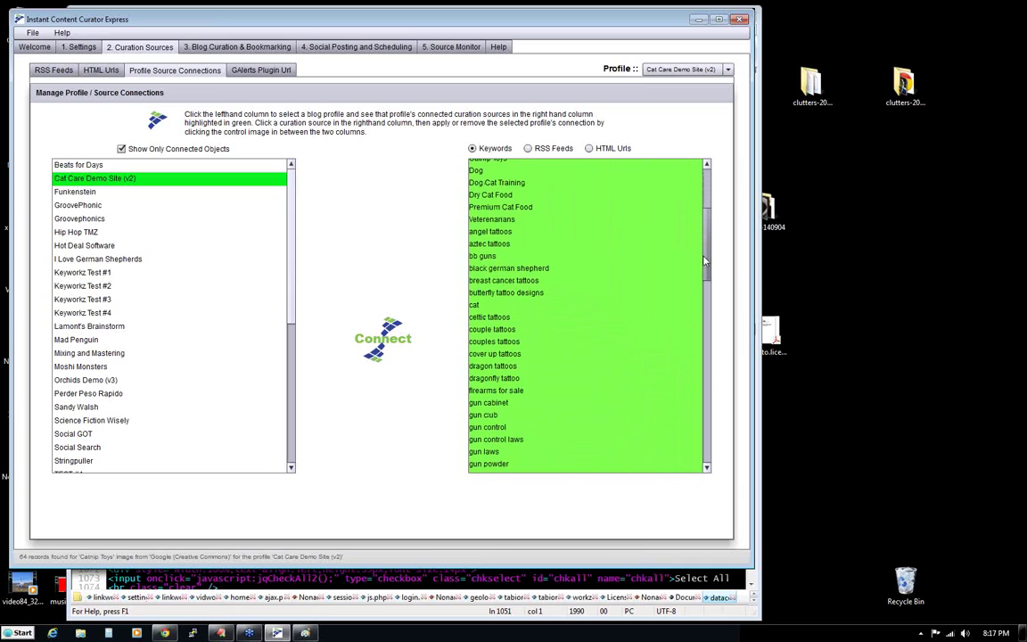
click(484, 230)
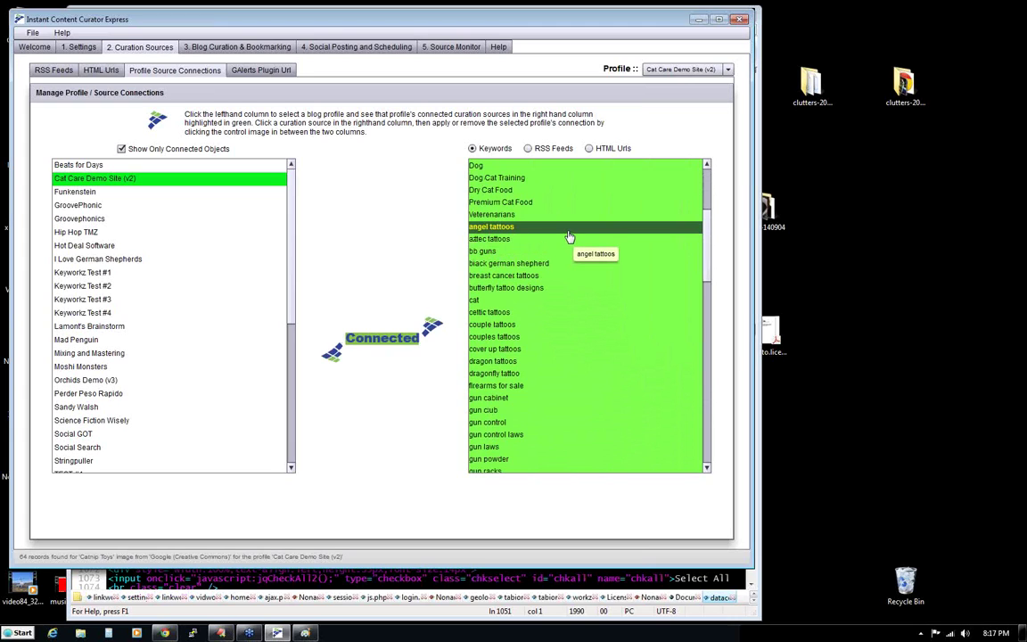
click(377, 340)
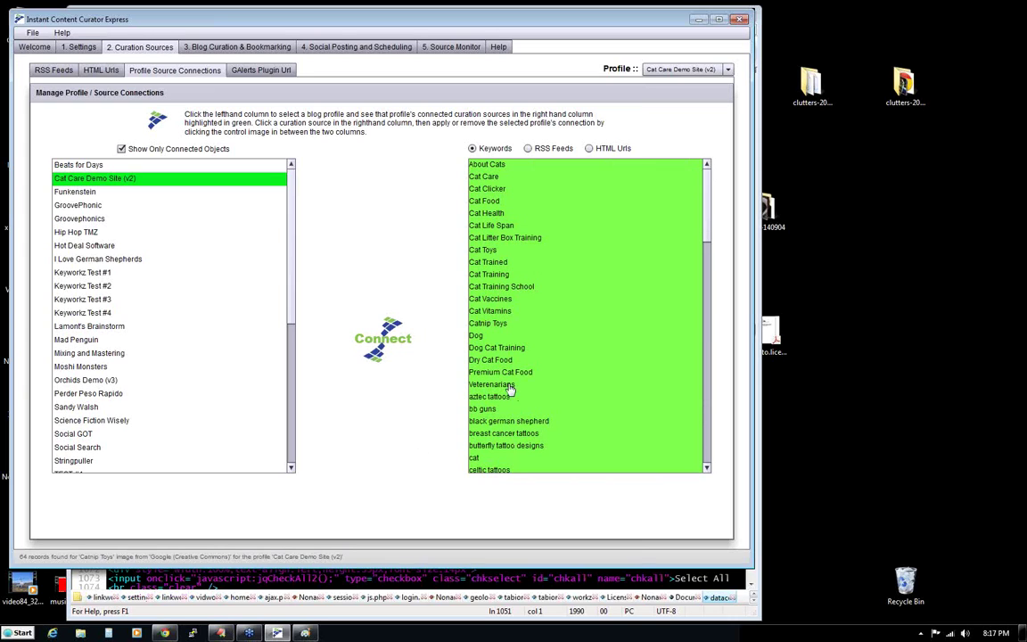
click(483, 408)
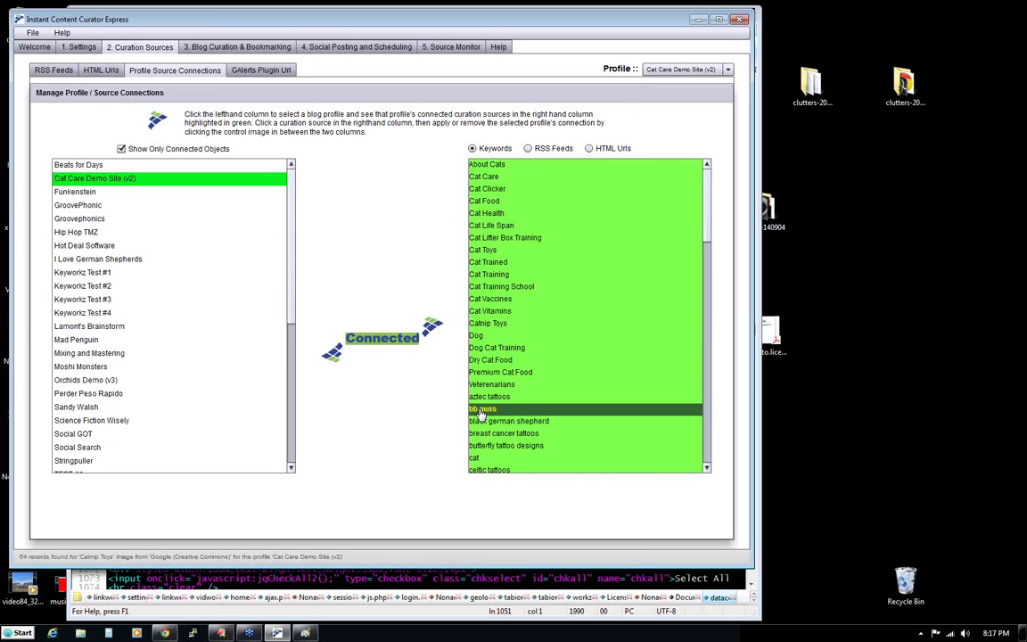
click(384, 344)
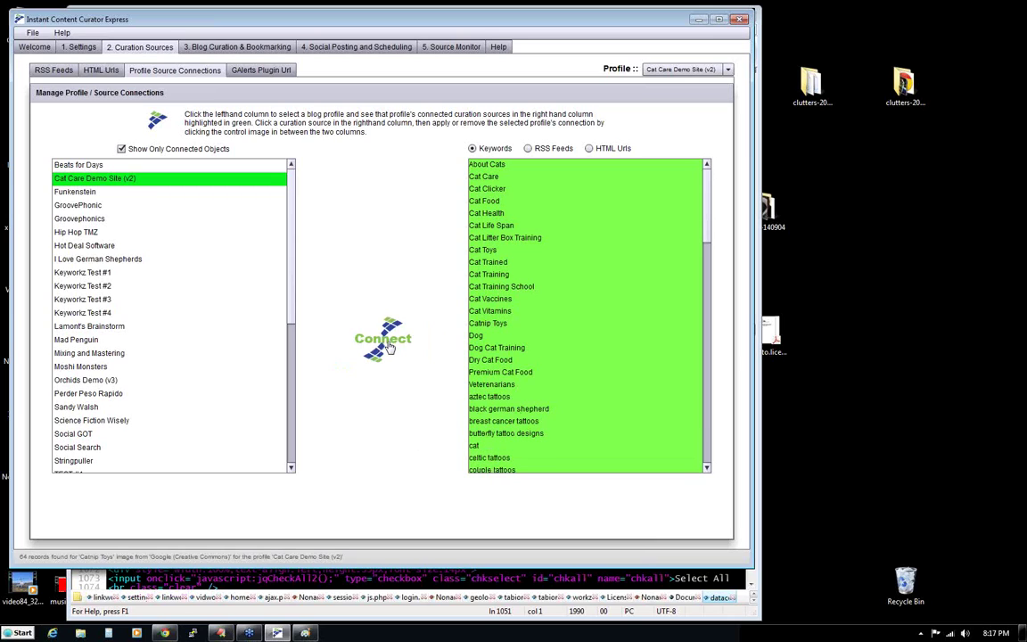
click(489, 398)
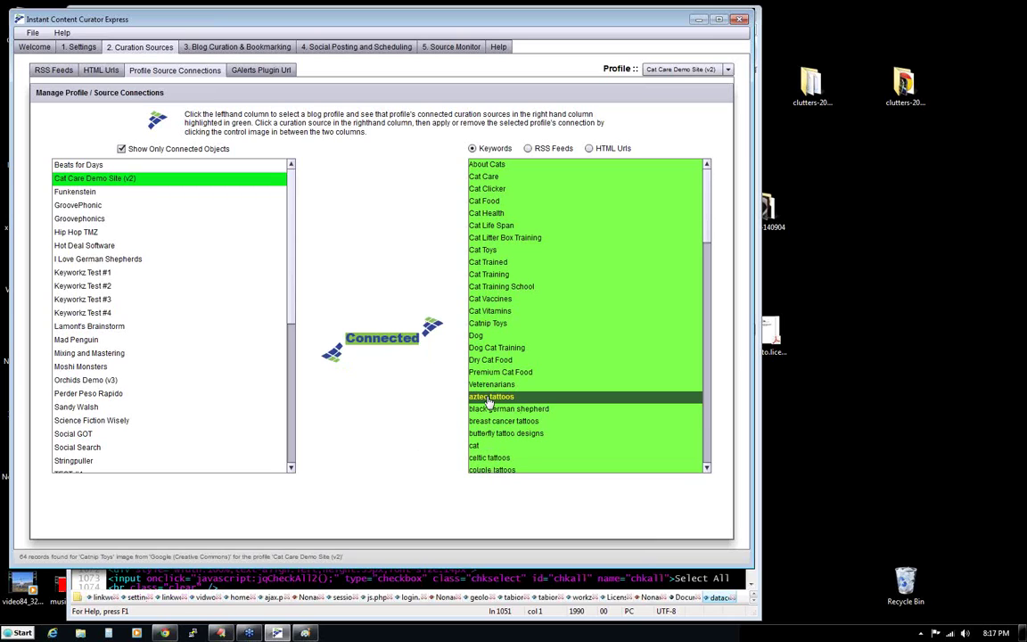
click(383, 339)
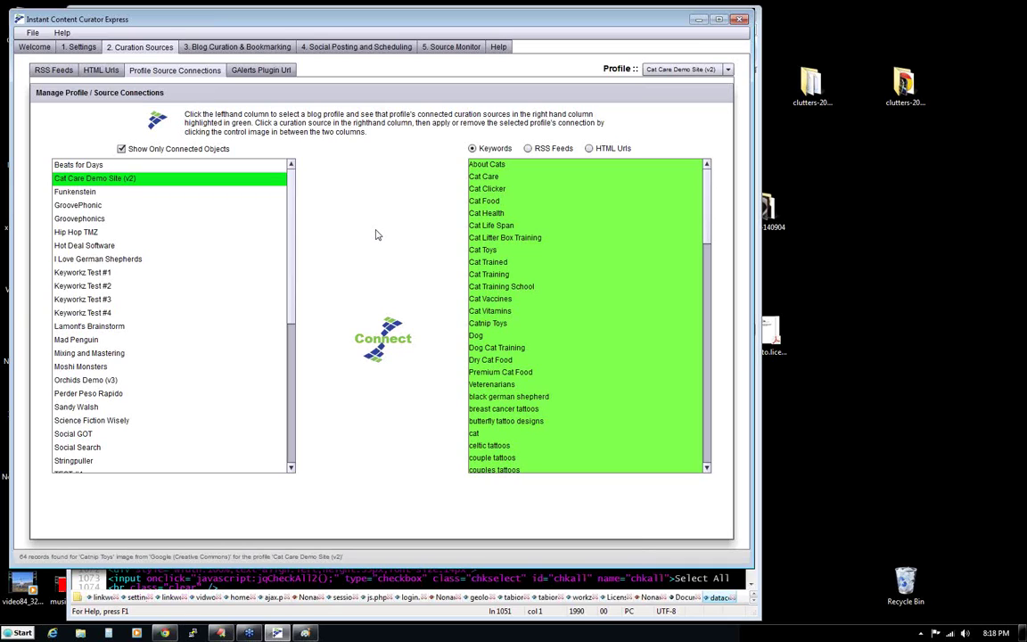
- Check the Keywords List in the account settings and return to the profile source connections
click(78, 46)
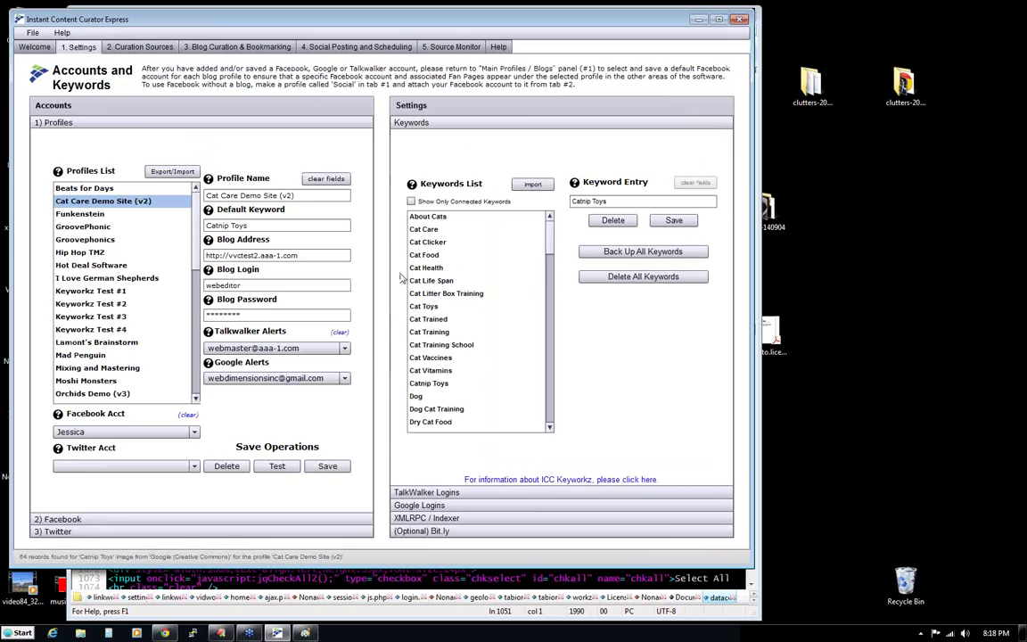
click(533, 185)
click(219, 50)
click(140, 47)
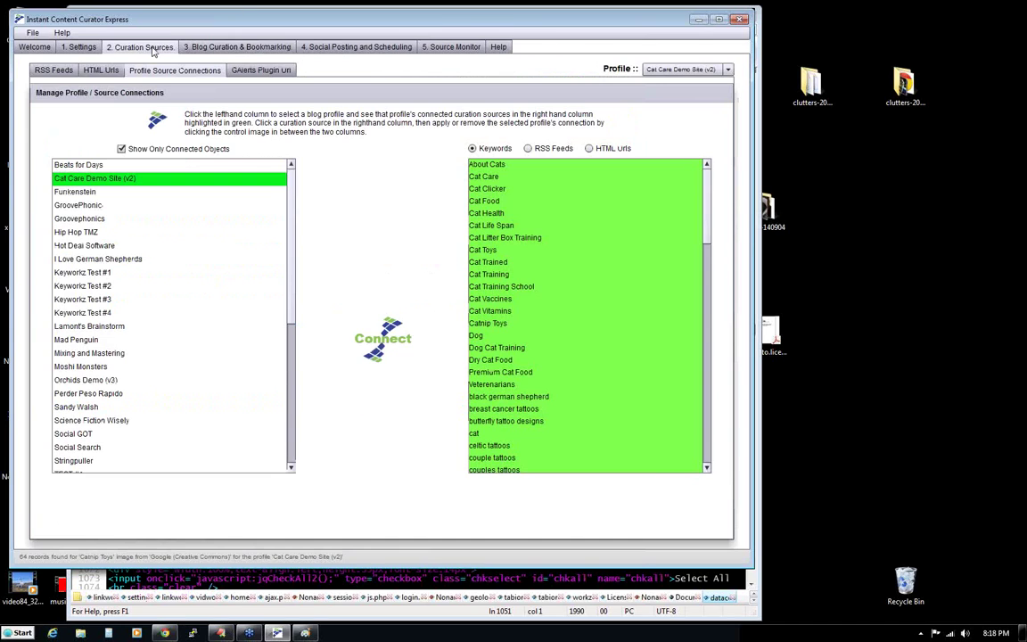
- Look through the keywords connected to the Cat Care Demo Site (v2) profile for unrelated entries
click(121, 150)
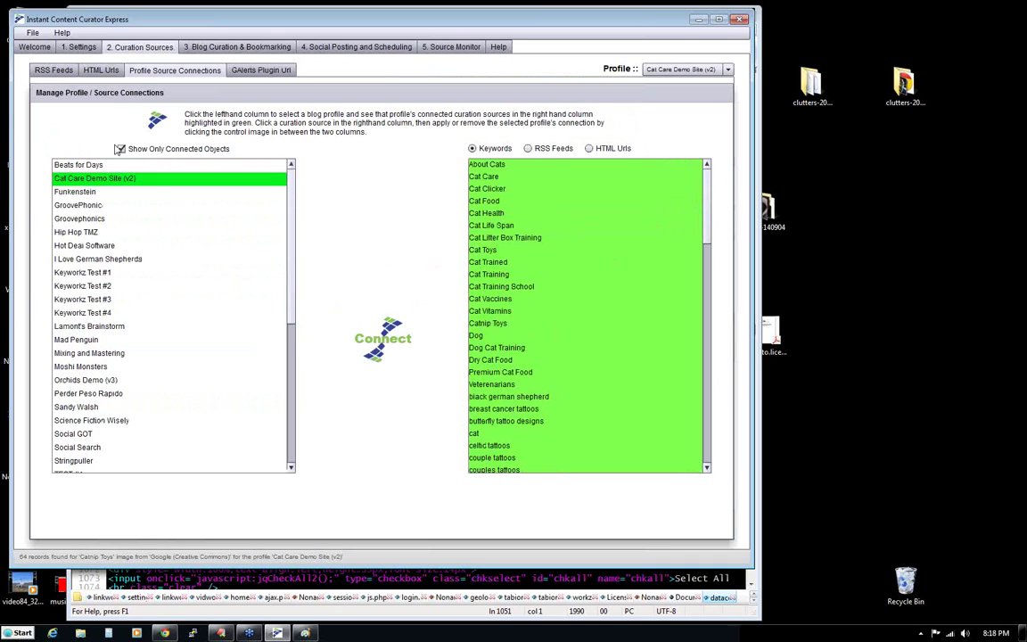
scroll(552, 348, down, 5)
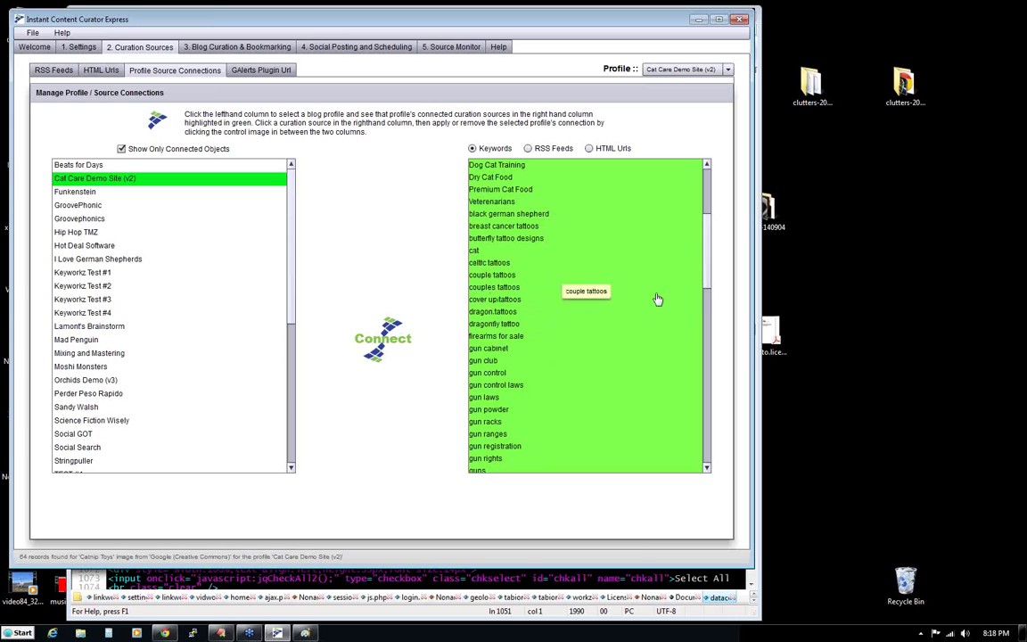
drag(705, 265, 446, 173)
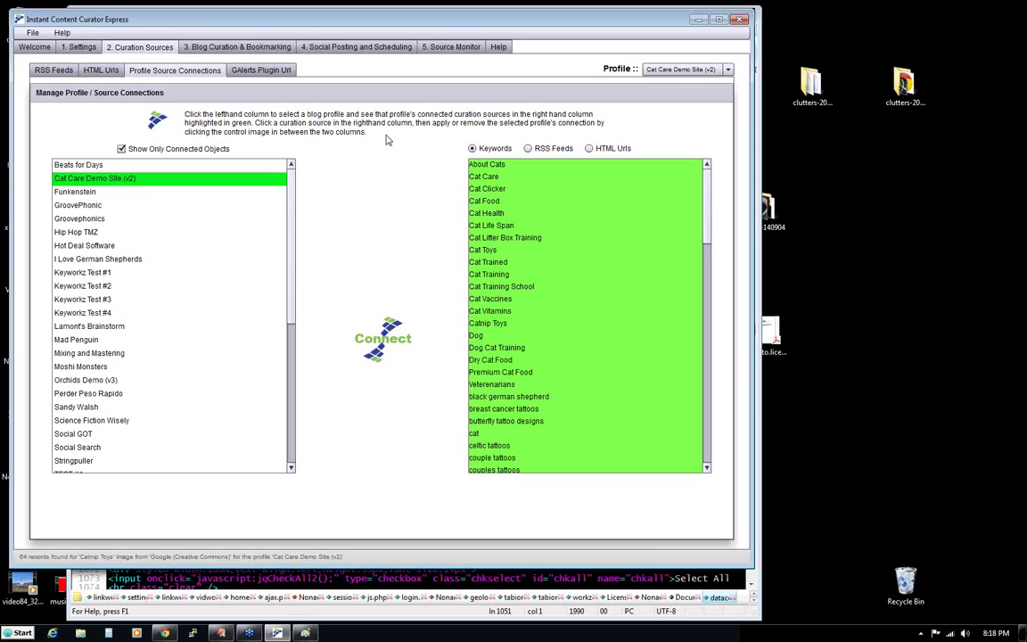
- Compare the profile's RSS feeds and HTML URLs with and without the connected-only filter, ending on connected HTML URLs
click(121, 150)
click(528, 149)
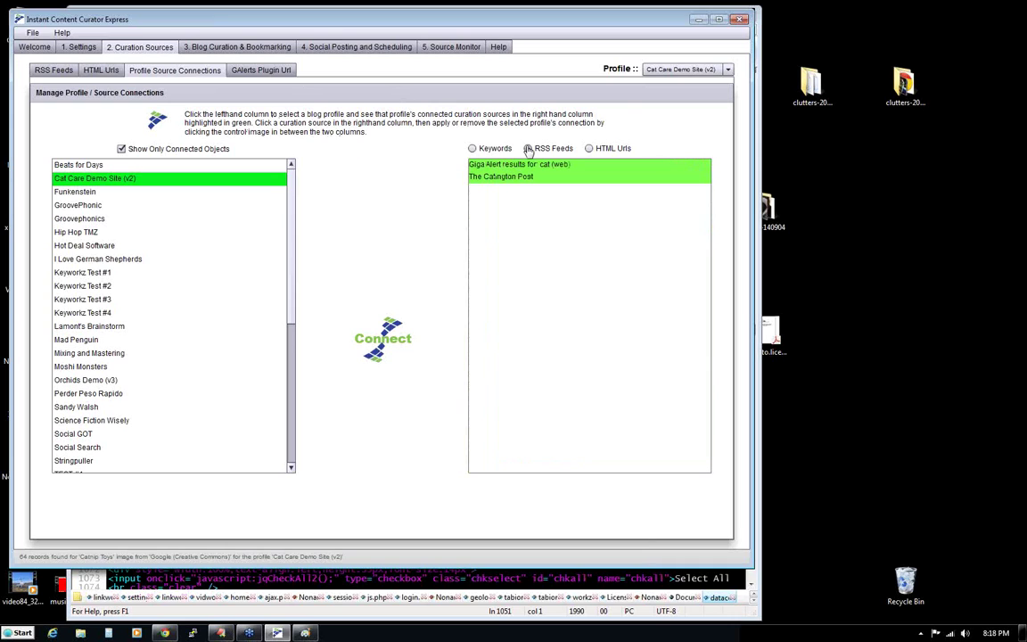
click(589, 149)
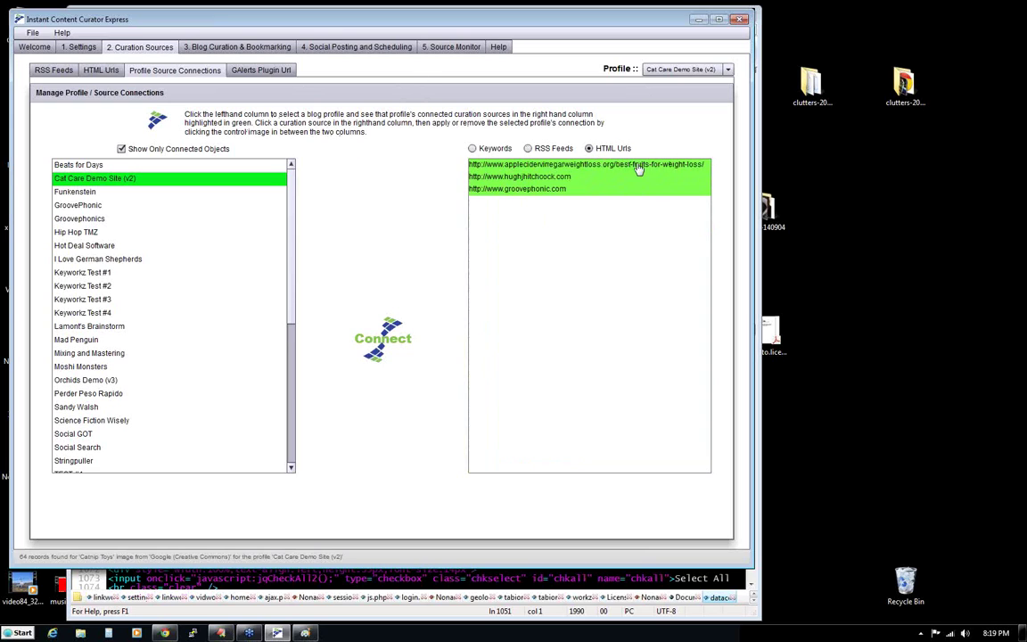
click(188, 150)
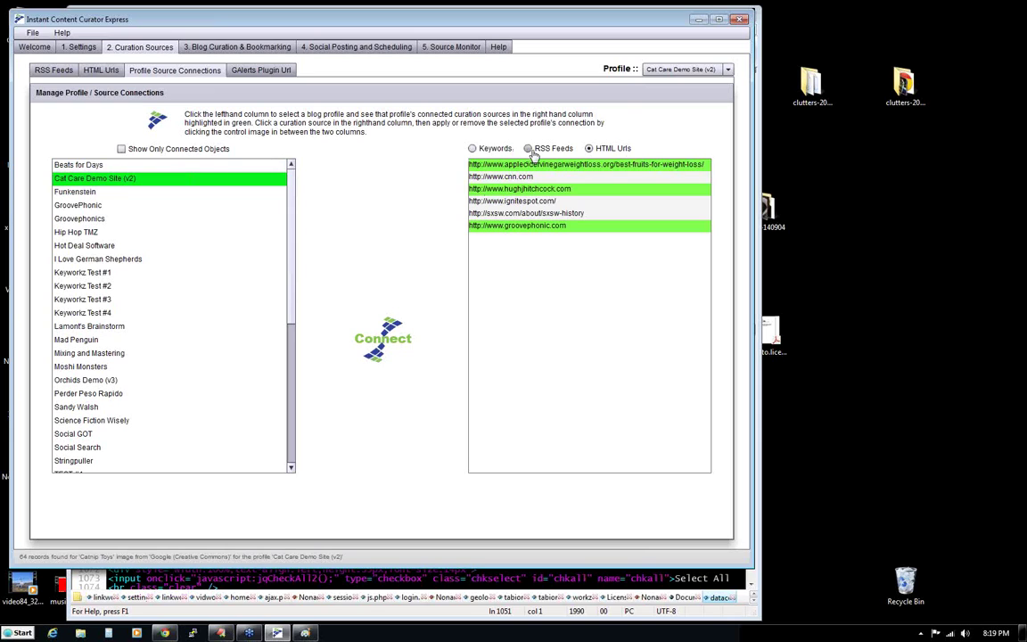
click(560, 150)
click(590, 148)
click(191, 152)
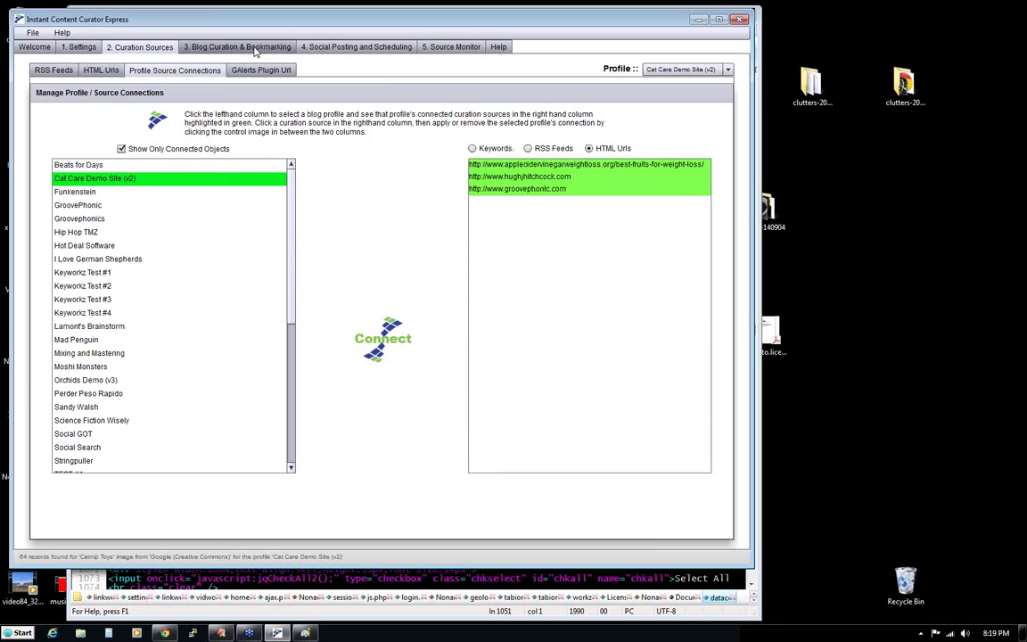
- Set the blog curation source type to Web Pages and view the list of pages from the profile's HTML URLs
click(232, 46)
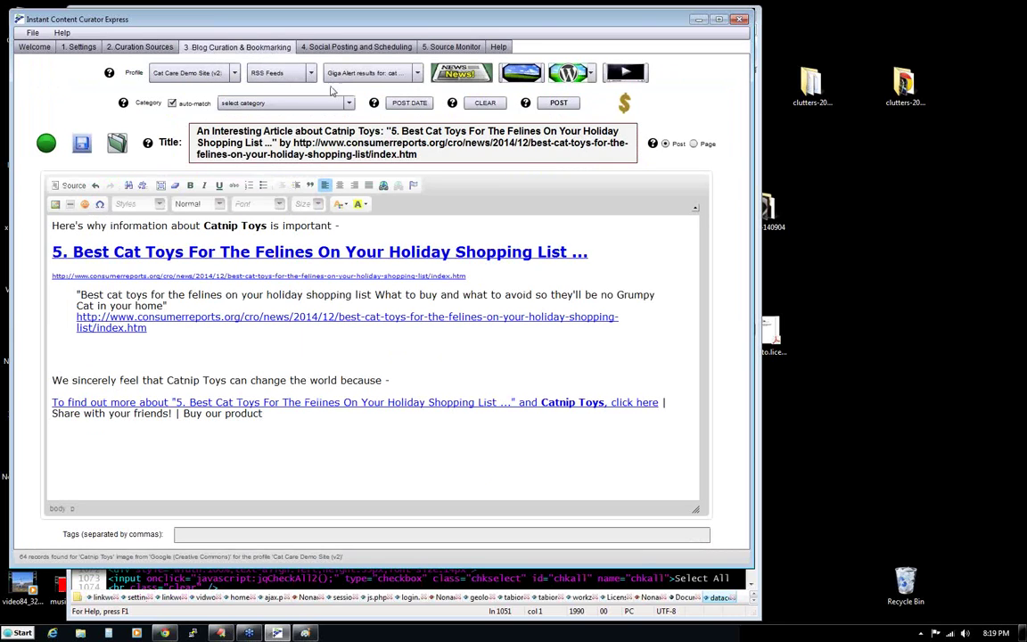
click(276, 75)
click(276, 75)
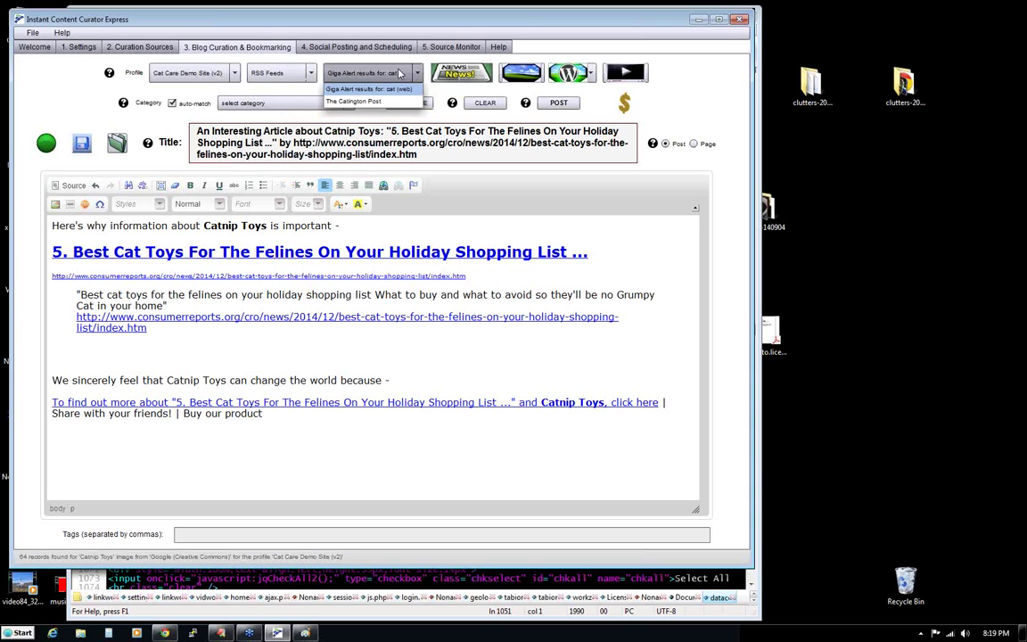
click(301, 73)
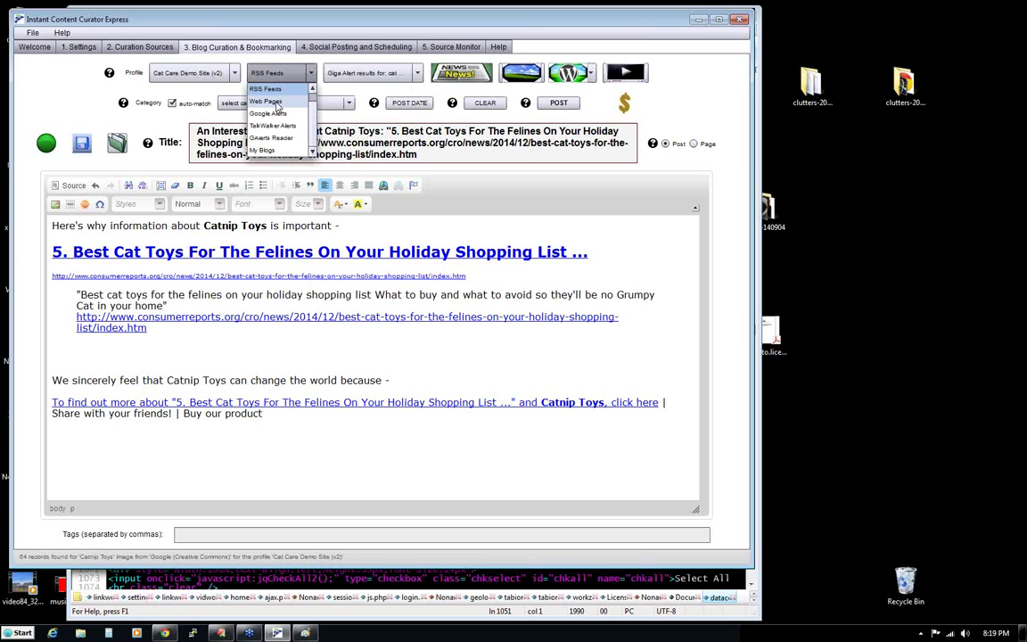
click(277, 102)
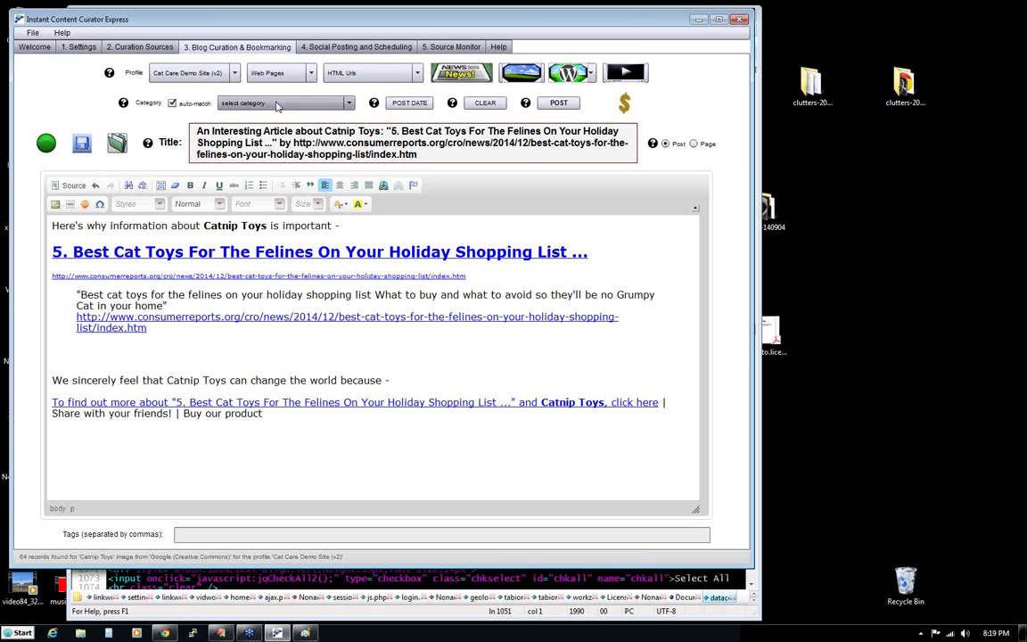
click(458, 75)
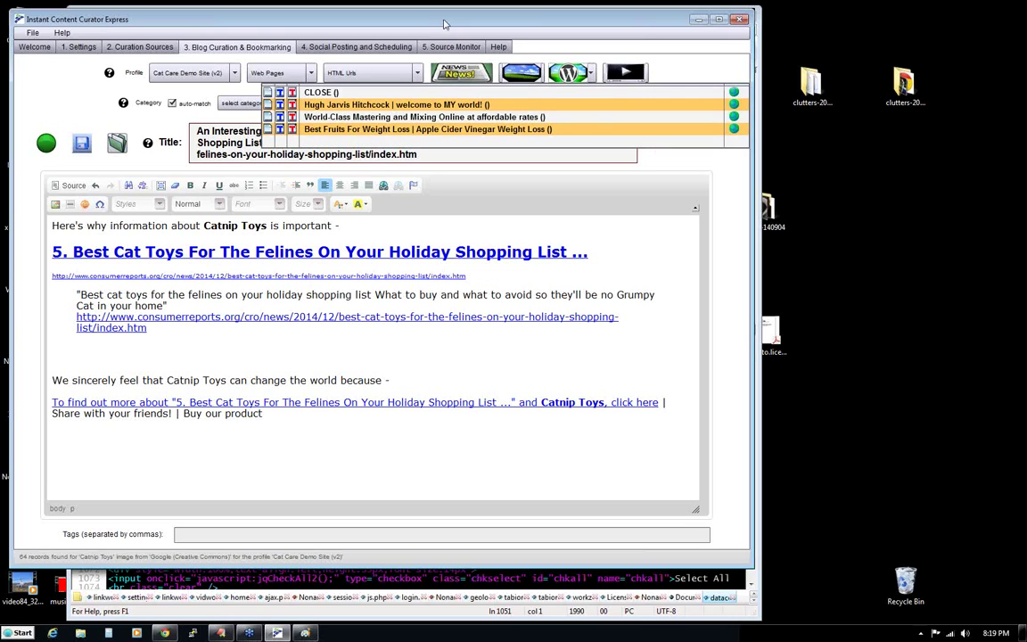
click(674, 51)
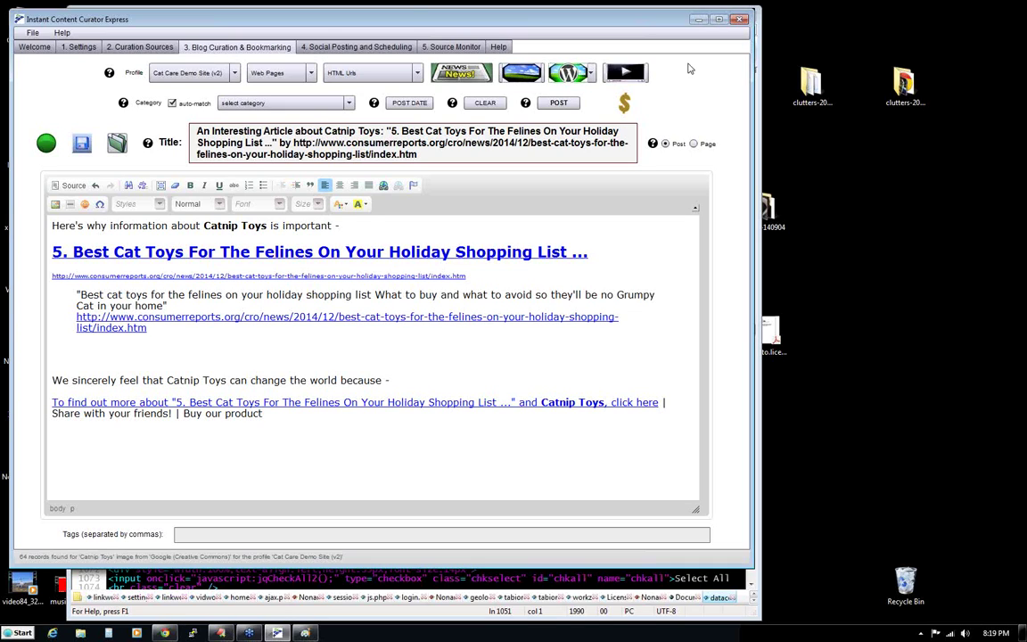
- Place the cursor in the blank space below the quoted excerpt and open the image browser with the Catnip Toys keyword
click(218, 350)
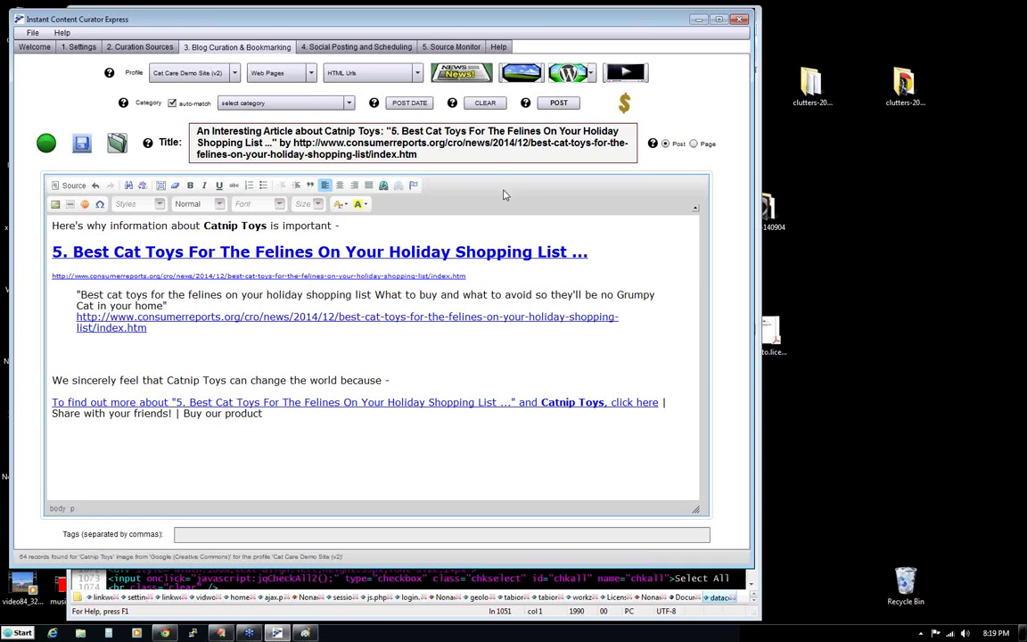
click(520, 76)
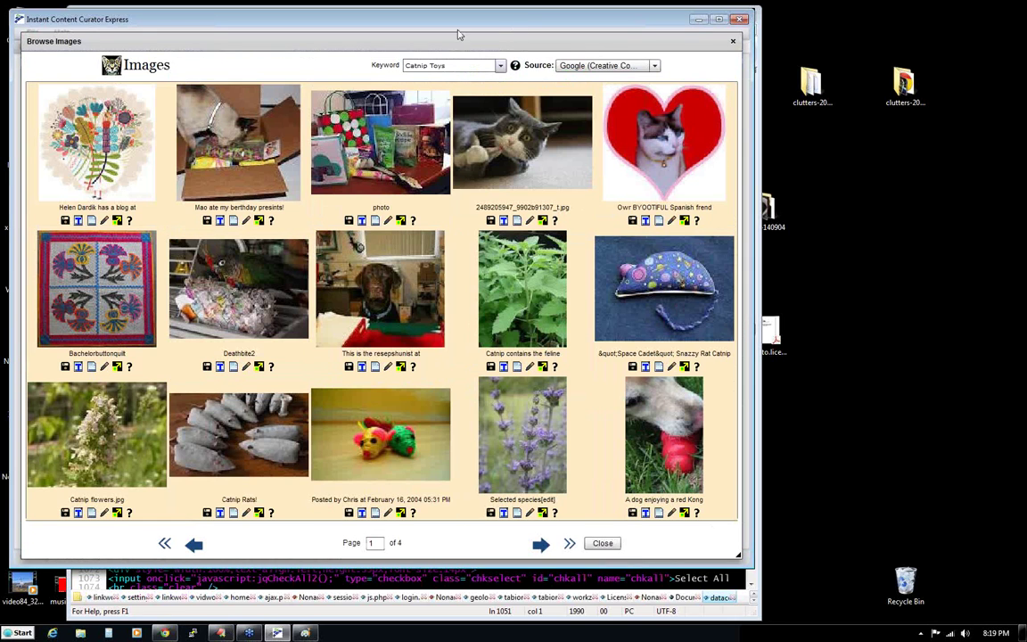
click(453, 66)
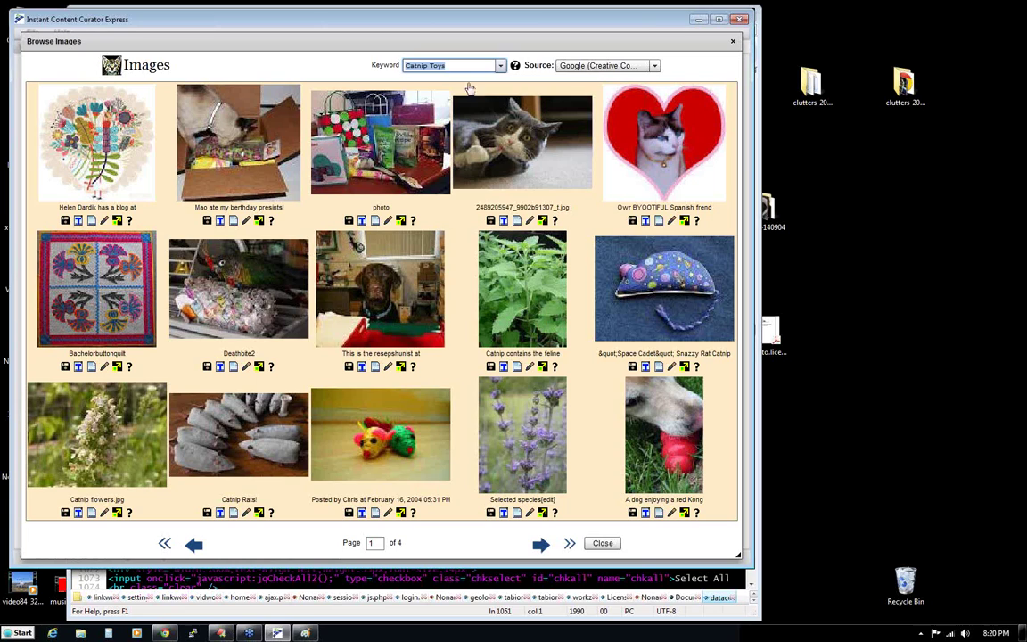
- Look over the available image sources in the image browser and switch the source to Morgue File
click(655, 66)
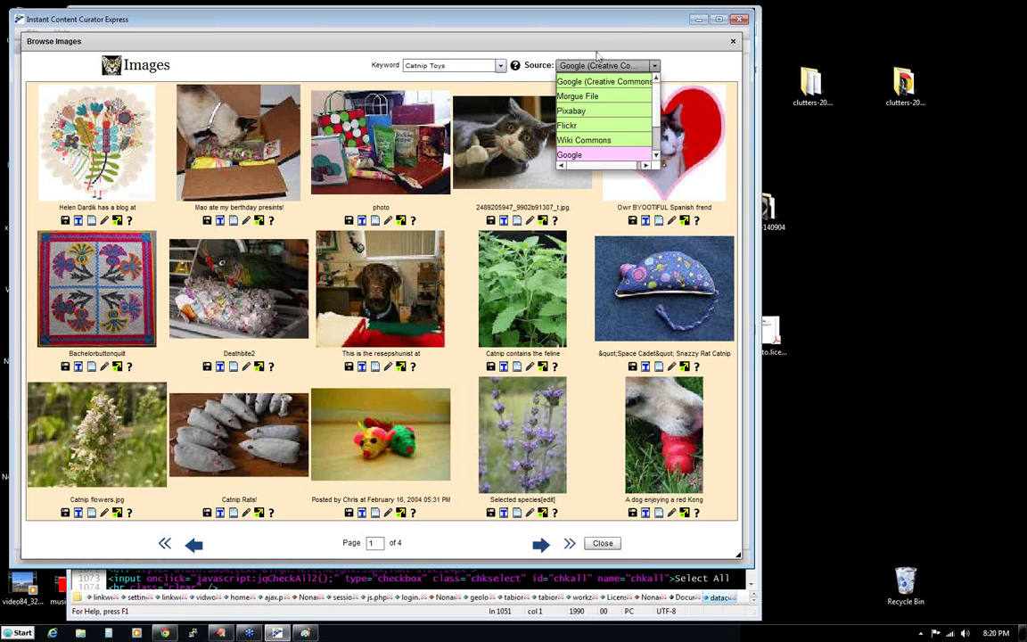
click(538, 47)
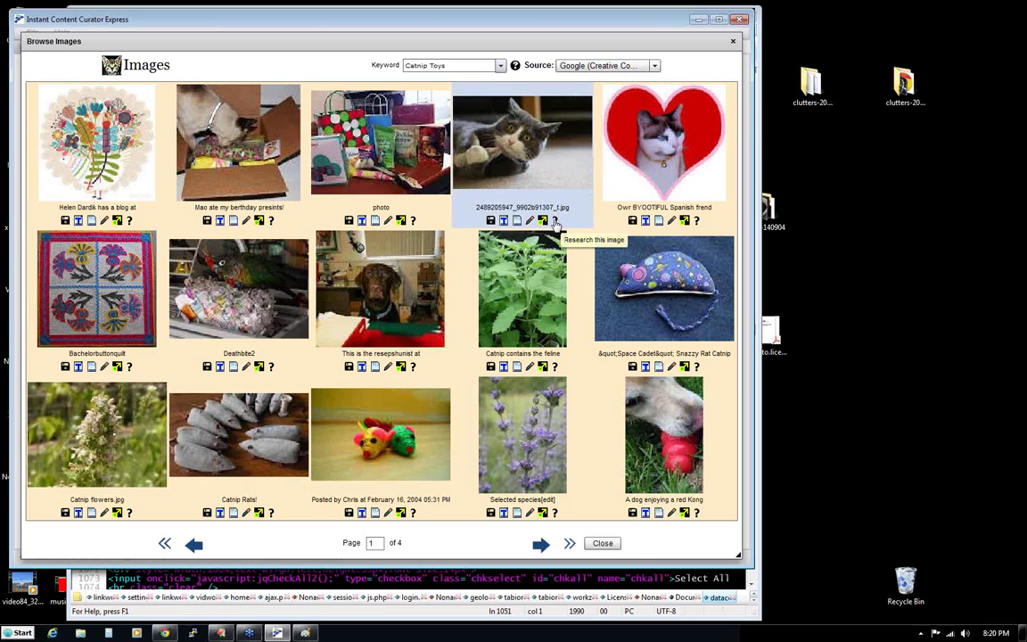
click(654, 66)
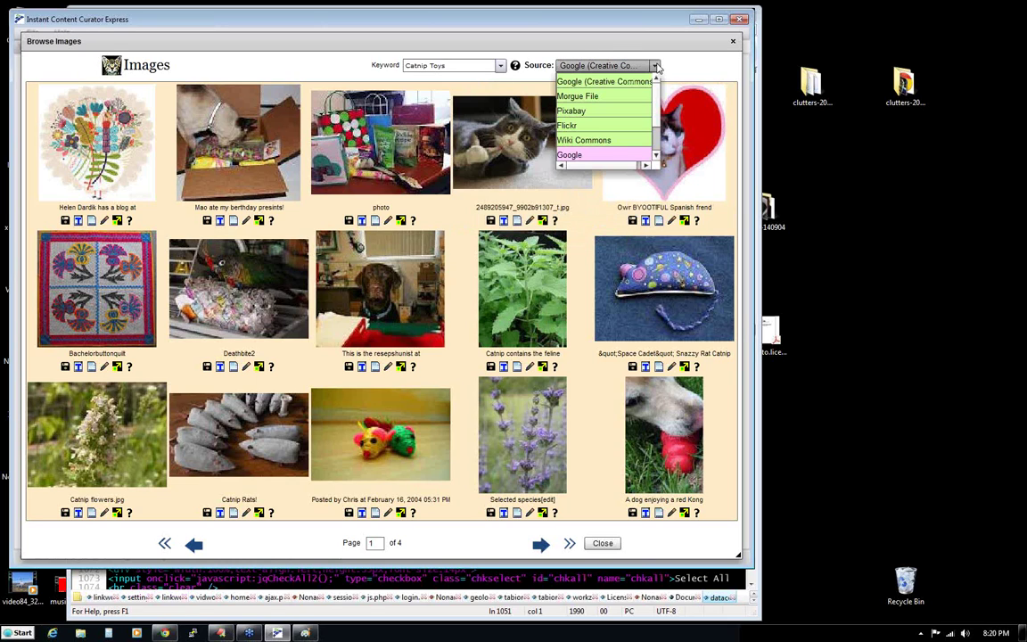
scroll(657, 116, down, 3)
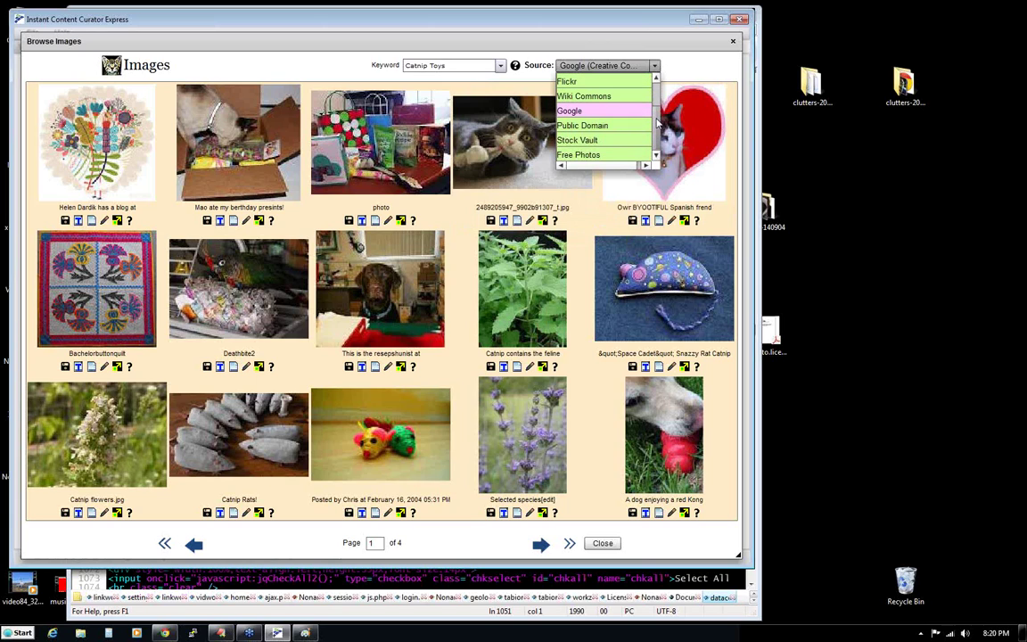
scroll(657, 120, up, 3)
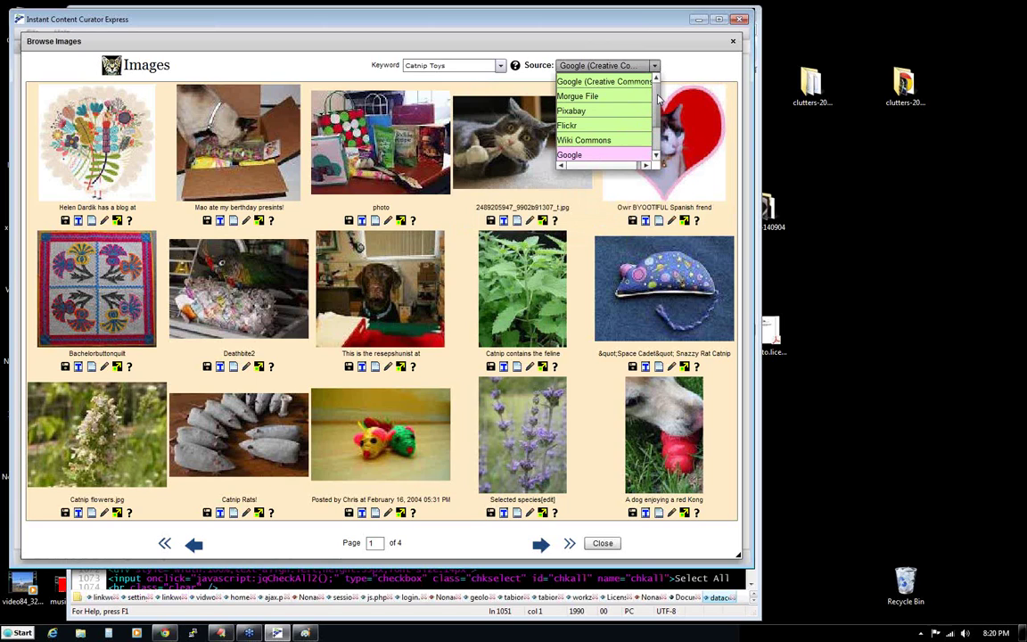
click(579, 93)
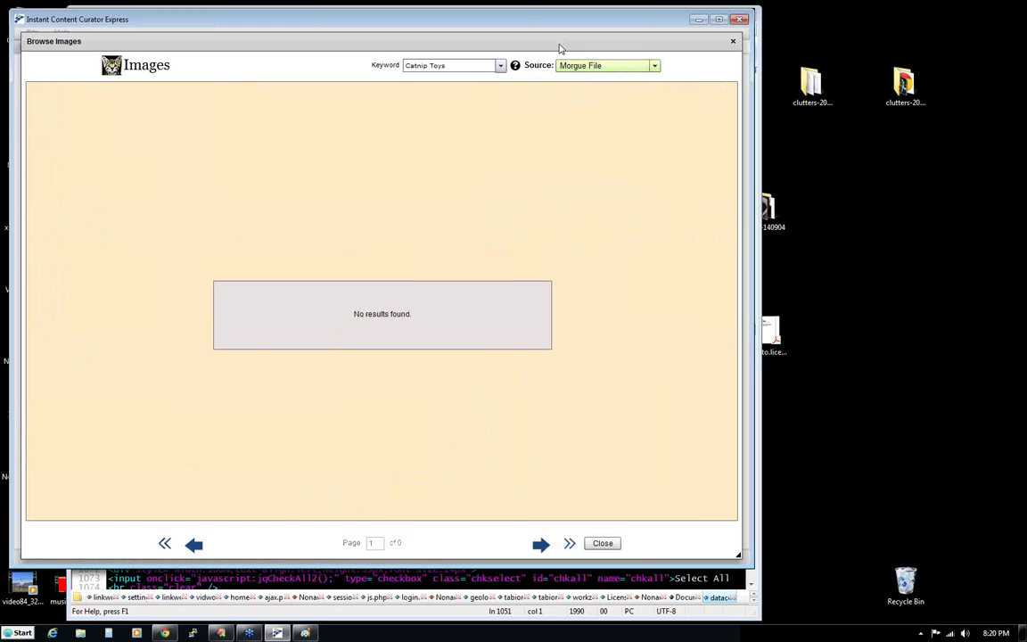
drag(560, 48, 554, 46)
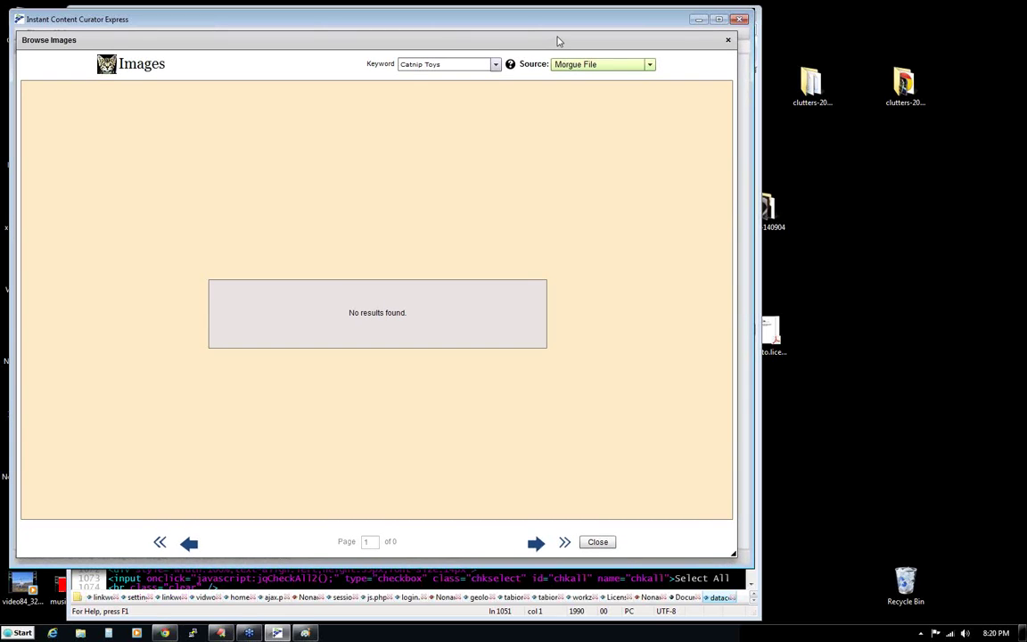
- Shorten the image search keyword to Catnip and search Morgue File with it
triple_click(427, 64)
click(422, 66)
drag(423, 66, 450, 49)
key(BackSpace)
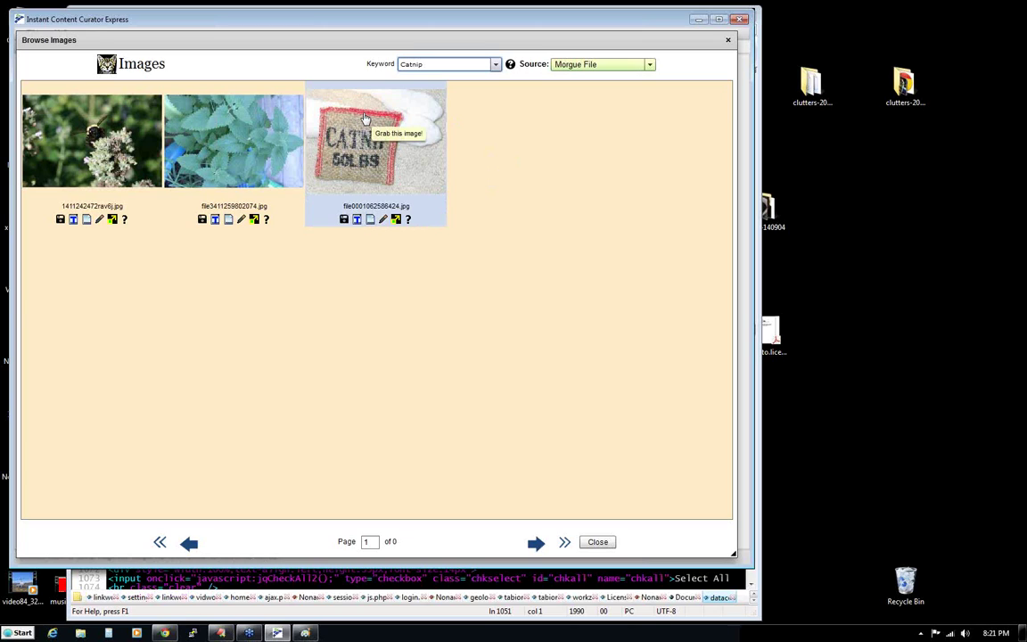
click(396, 222)
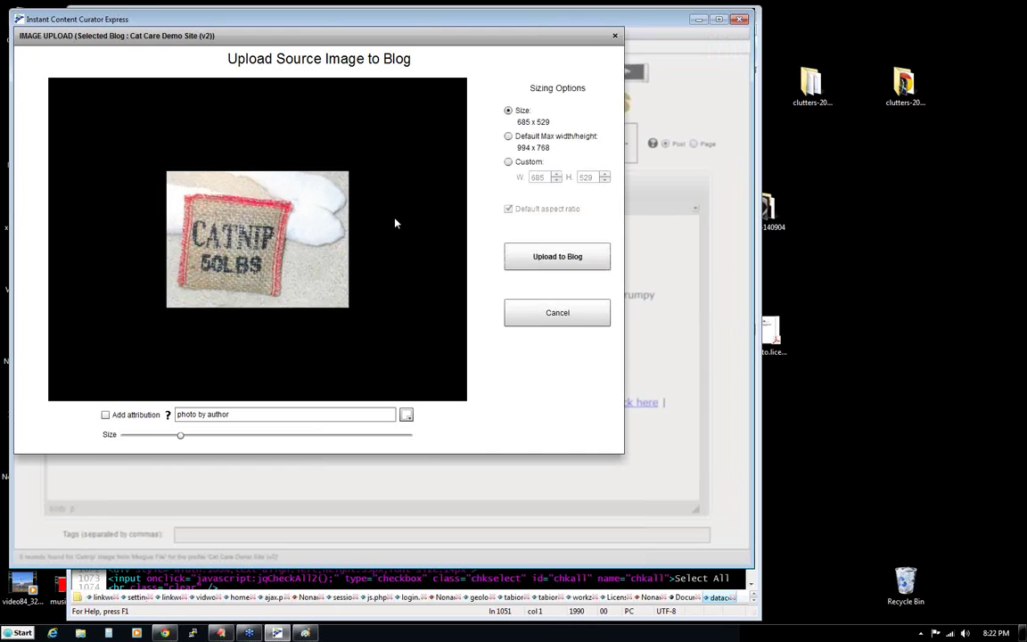
drag(189, 440, 258, 438)
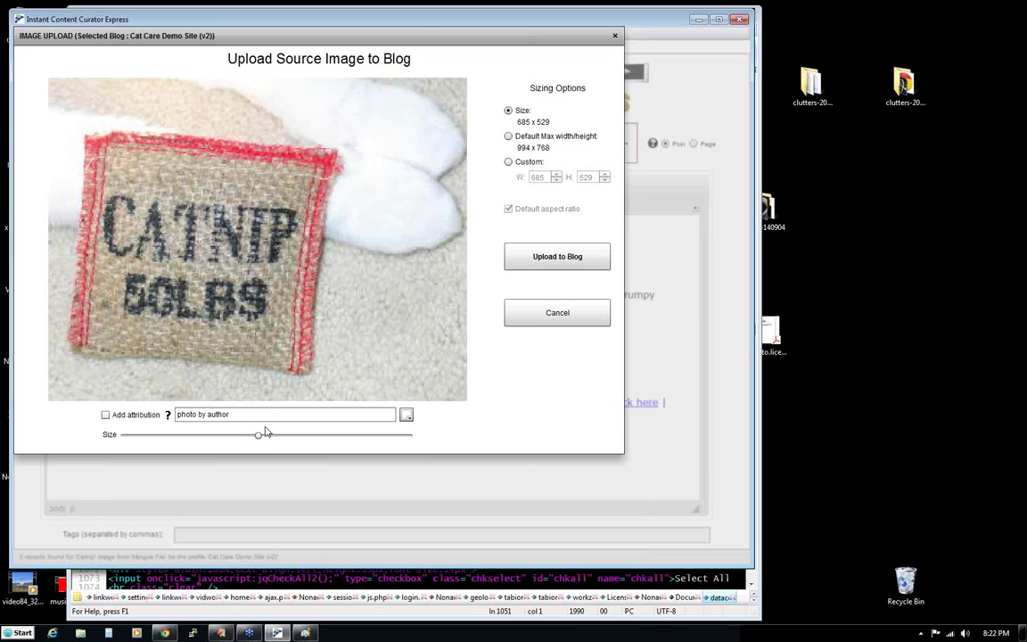
drag(259, 437, 255, 441)
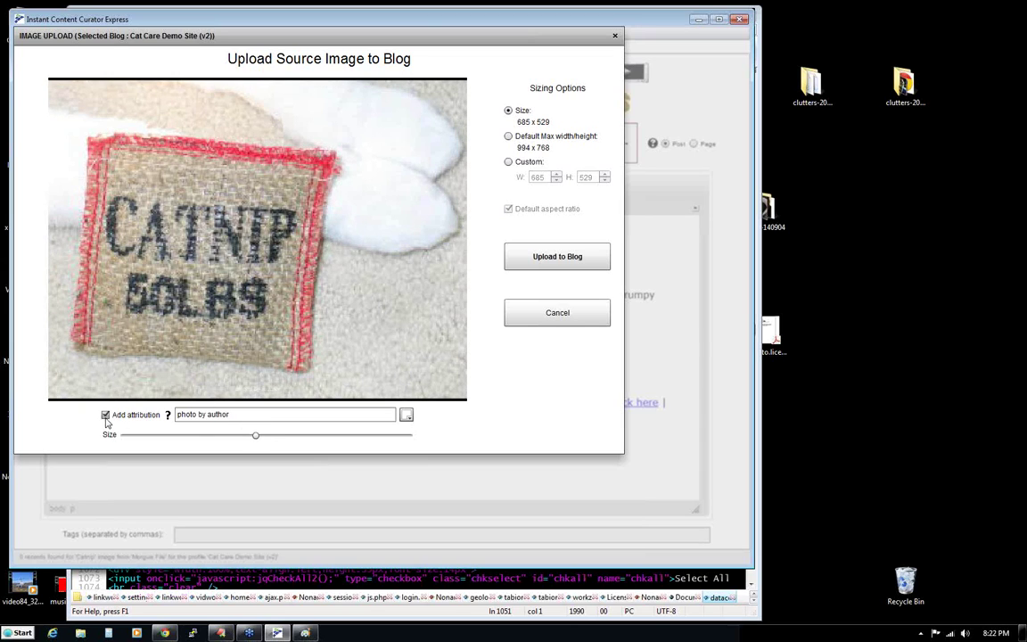
drag(255, 437, 257, 437)
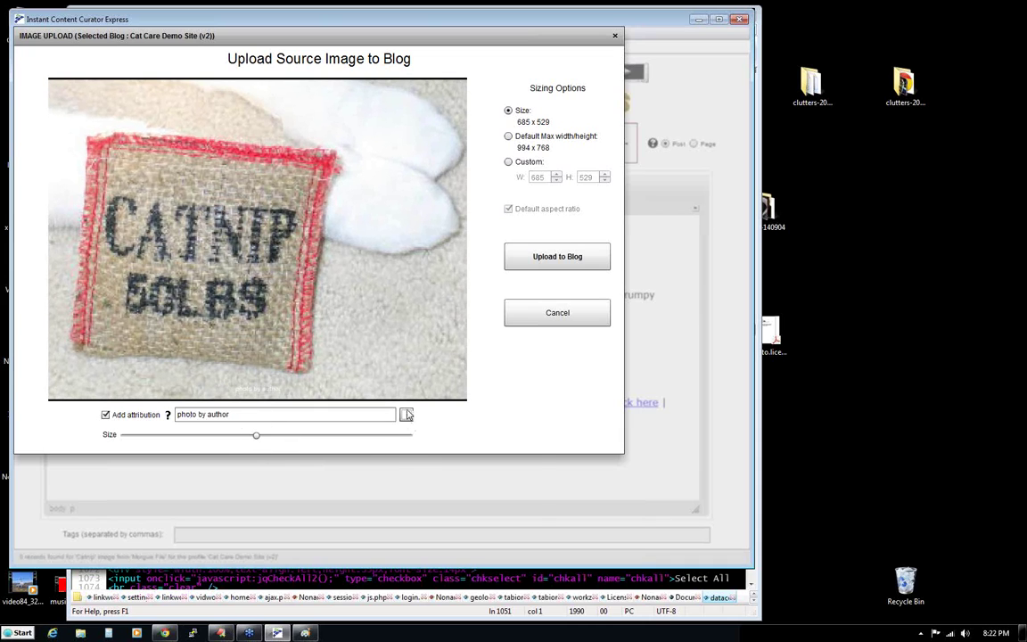
click(407, 415)
click(413, 450)
drag(207, 413, 233, 415)
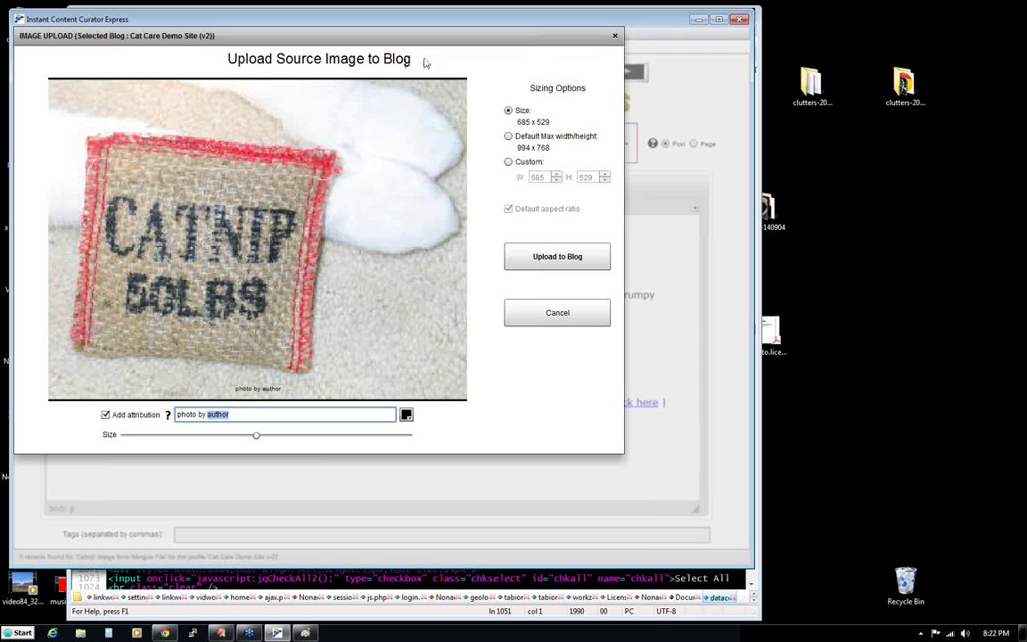
click(614, 37)
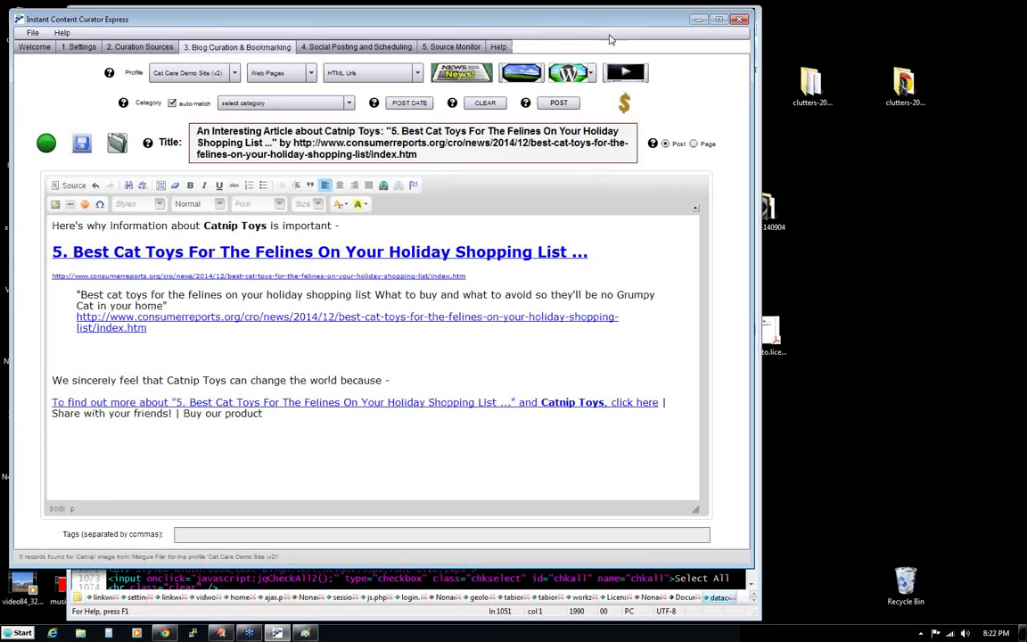
- Reopen the image browser, research the Catnip 50LBS sack image on its morgueFile page for author and license, and return to the image results
click(519, 71)
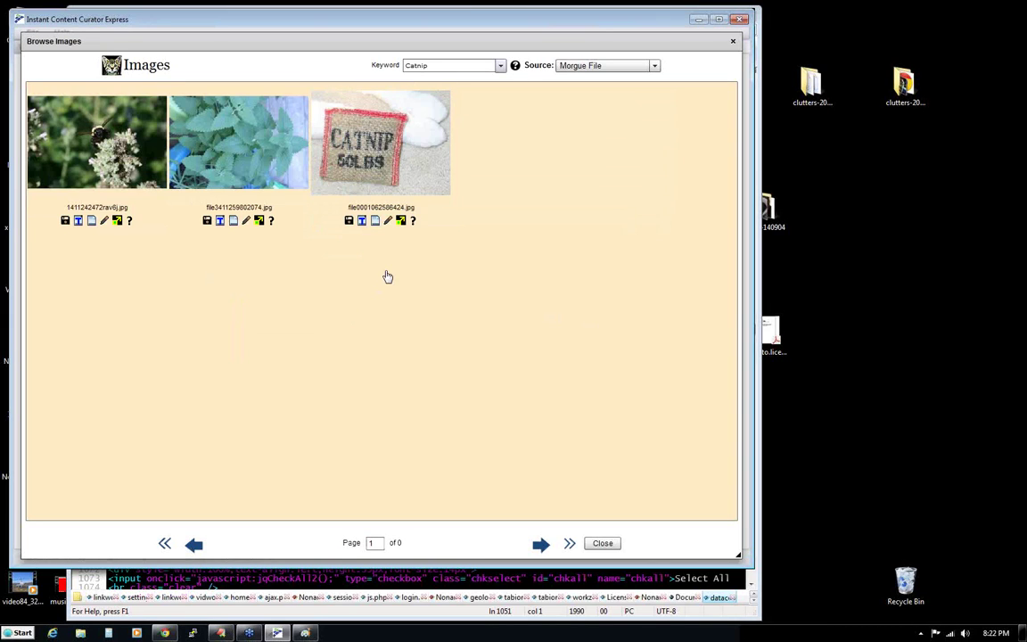
click(413, 221)
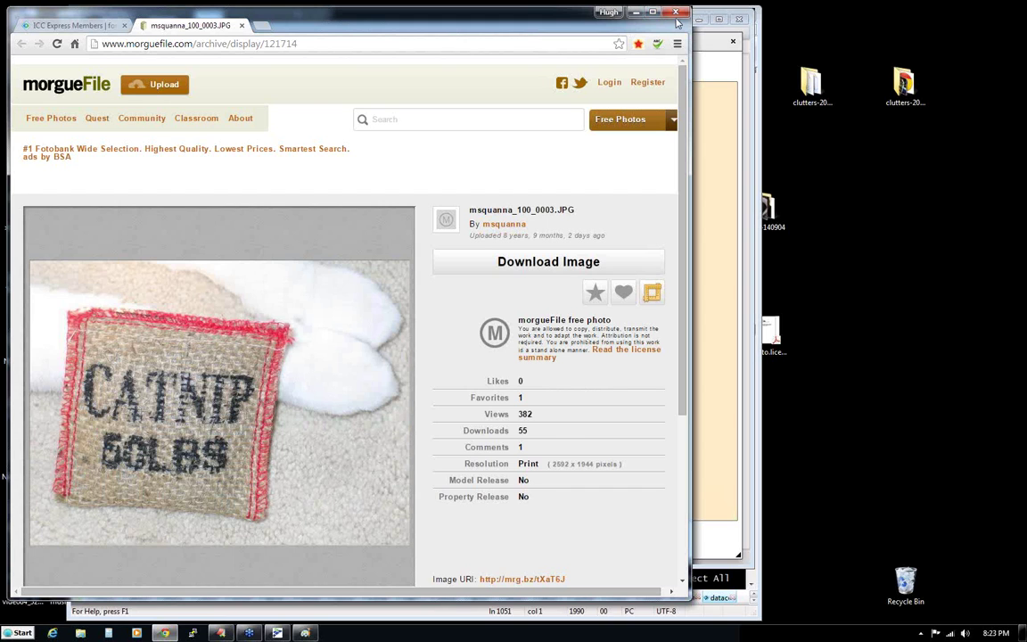
click(242, 26)
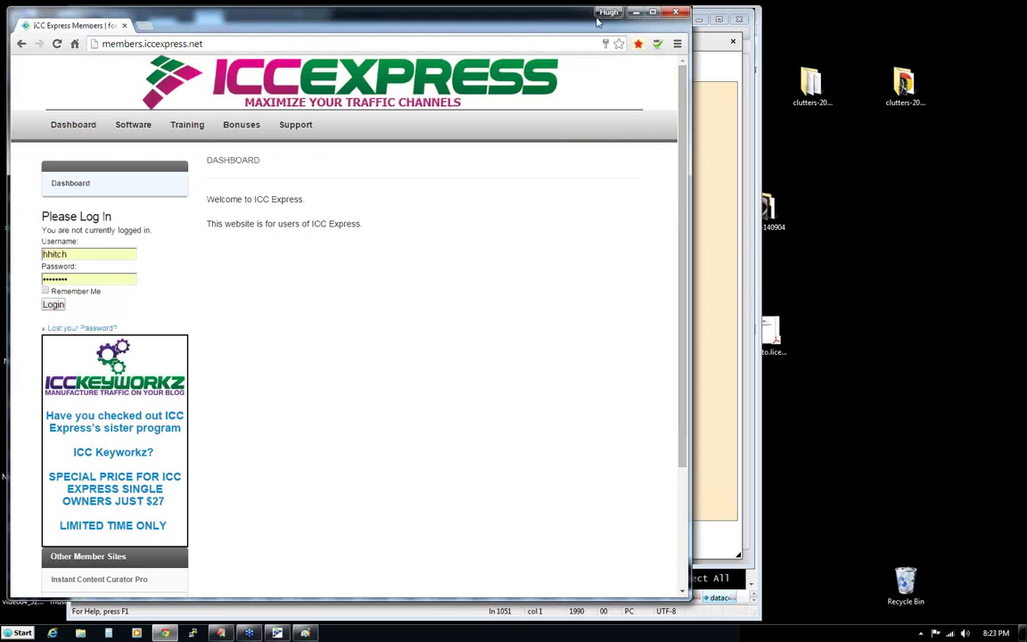
click(636, 13)
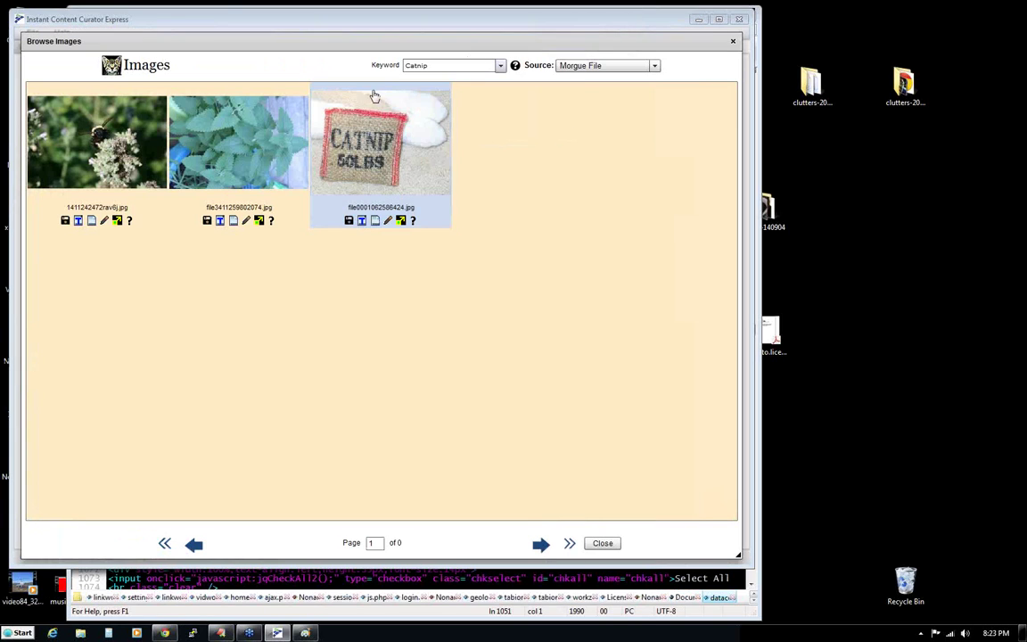
- Upload the Catnip 50LBS image to the blog at 685 x 529, enlarged to fill the frame and without attribution
click(400, 221)
click(401, 221)
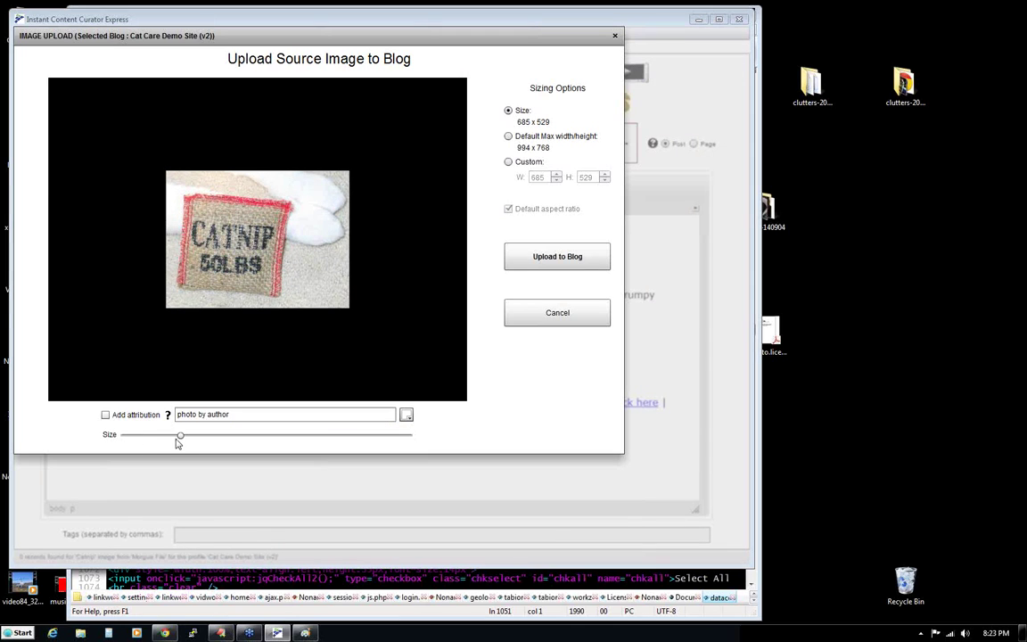
drag(180, 435, 259, 449)
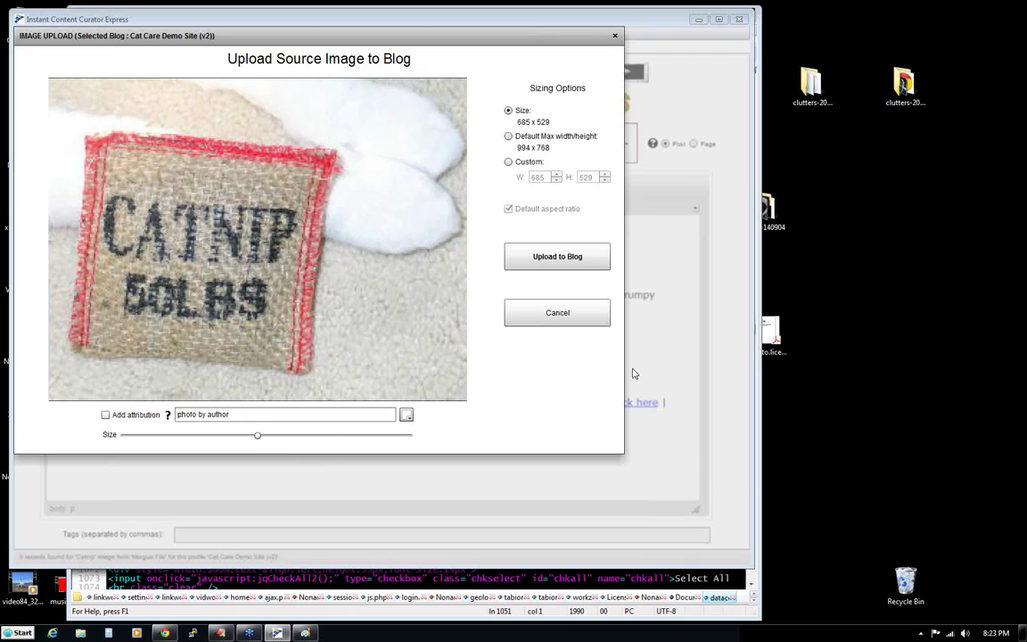
click(541, 256)
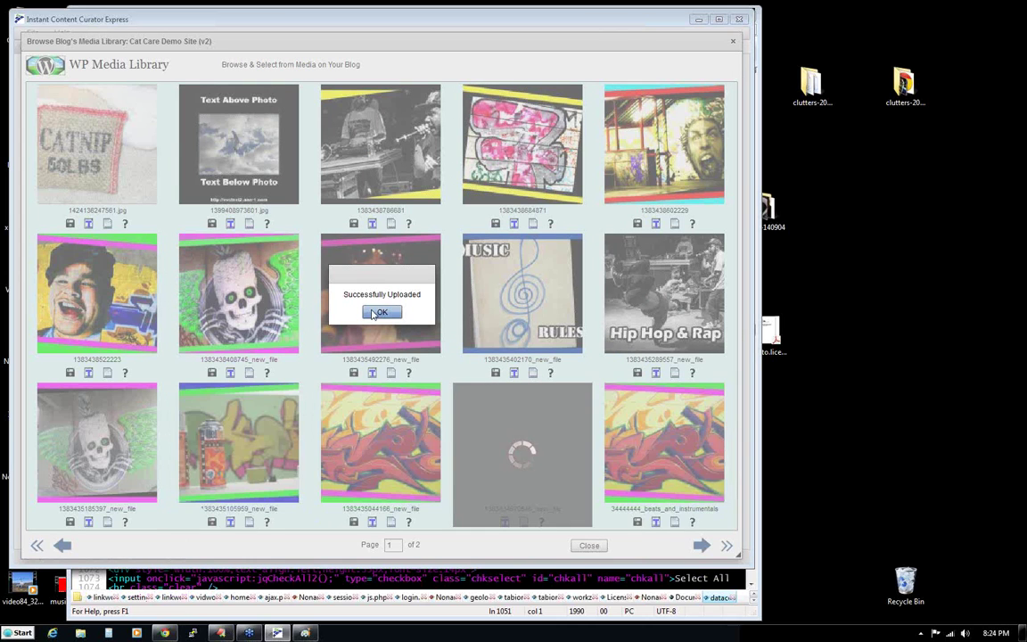
click(380, 312)
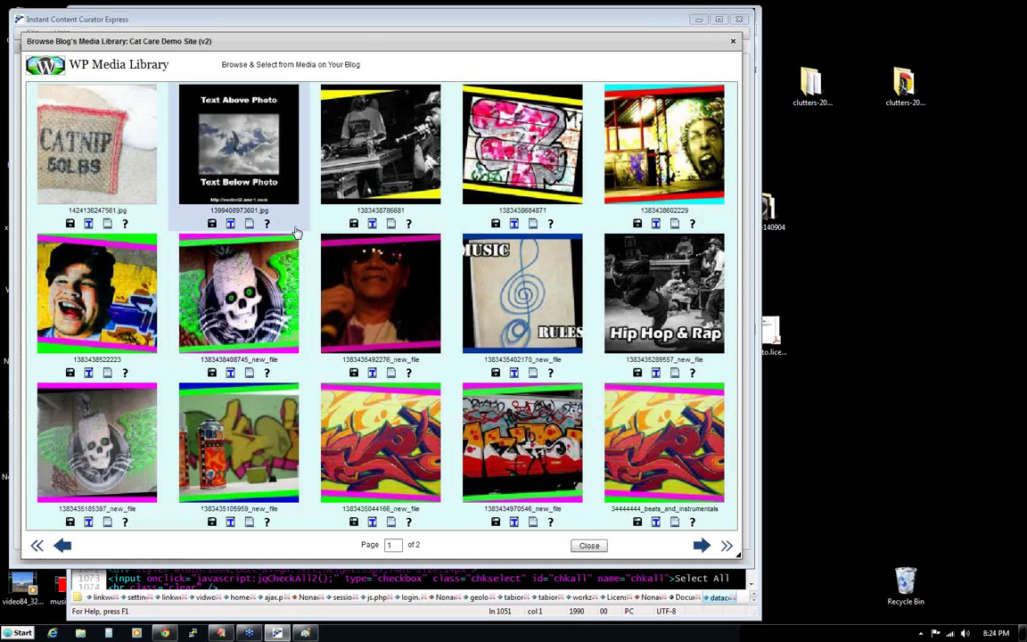
- Insert the uploaded catnip image from the blog's media library into the post and close the library
mouse_move(360, 41)
mouse_down()
mouse_move(383, 271)
mouse_move(369, 59)
mouse_move(354, 36)
mouse_up()
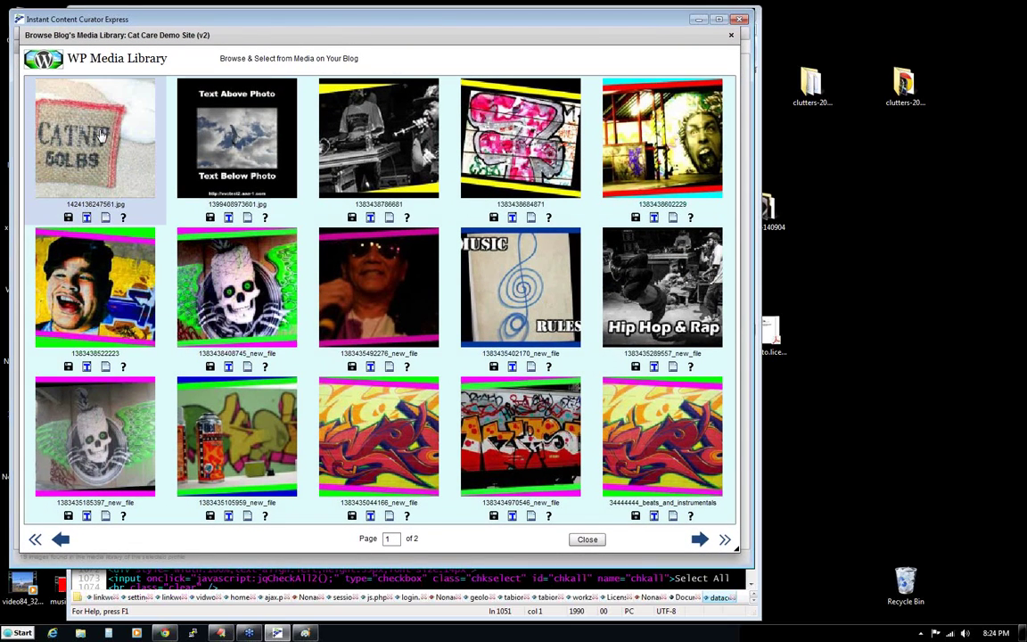
click(105, 218)
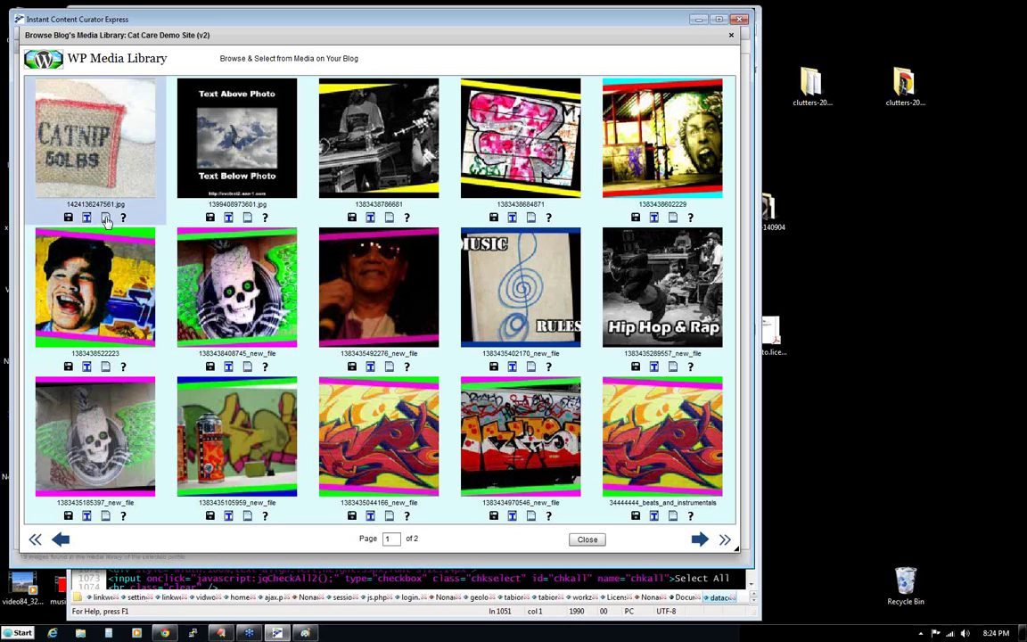
click(380, 313)
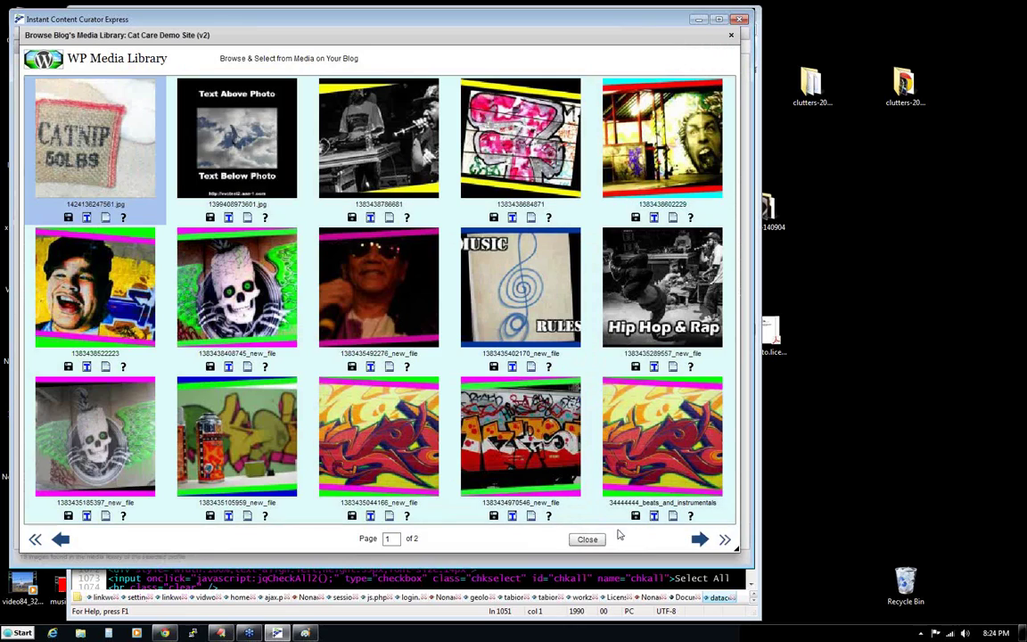
click(588, 539)
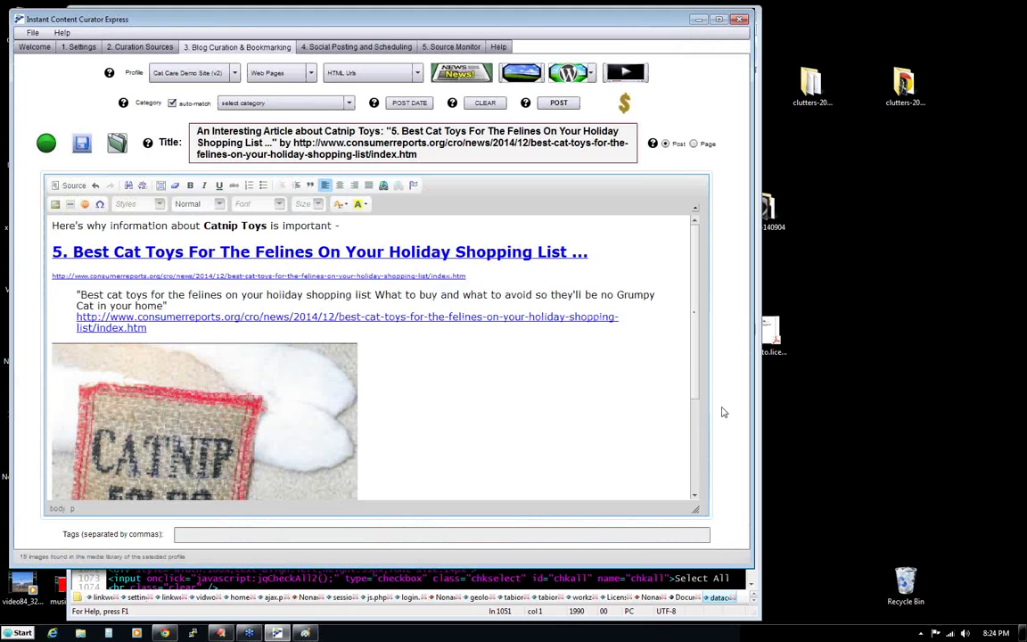
- Center the inserted catnip image in the post
scroll(701, 416, down, 2)
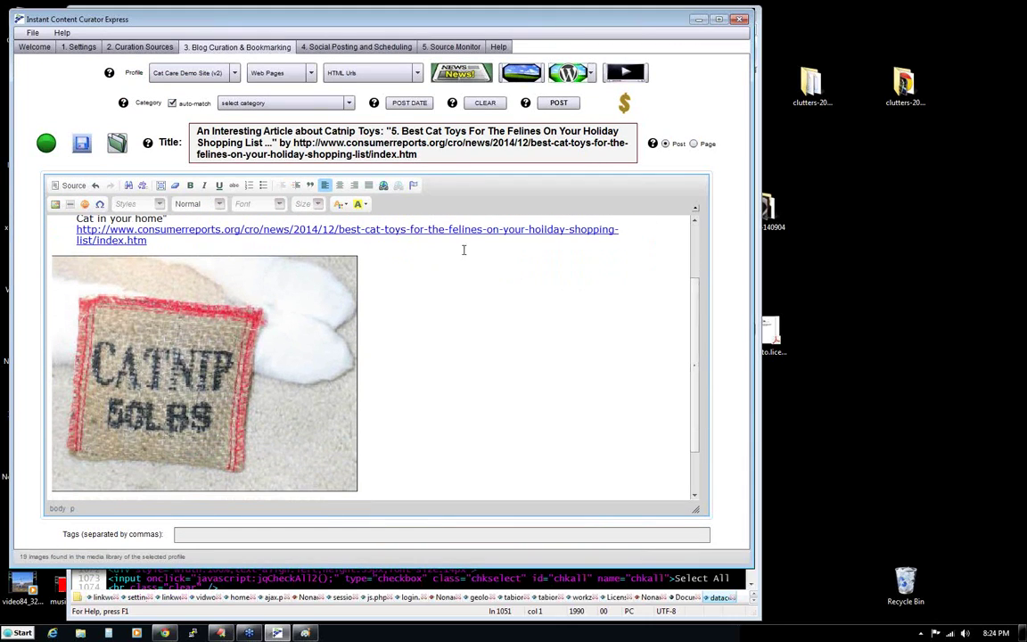
click(339, 184)
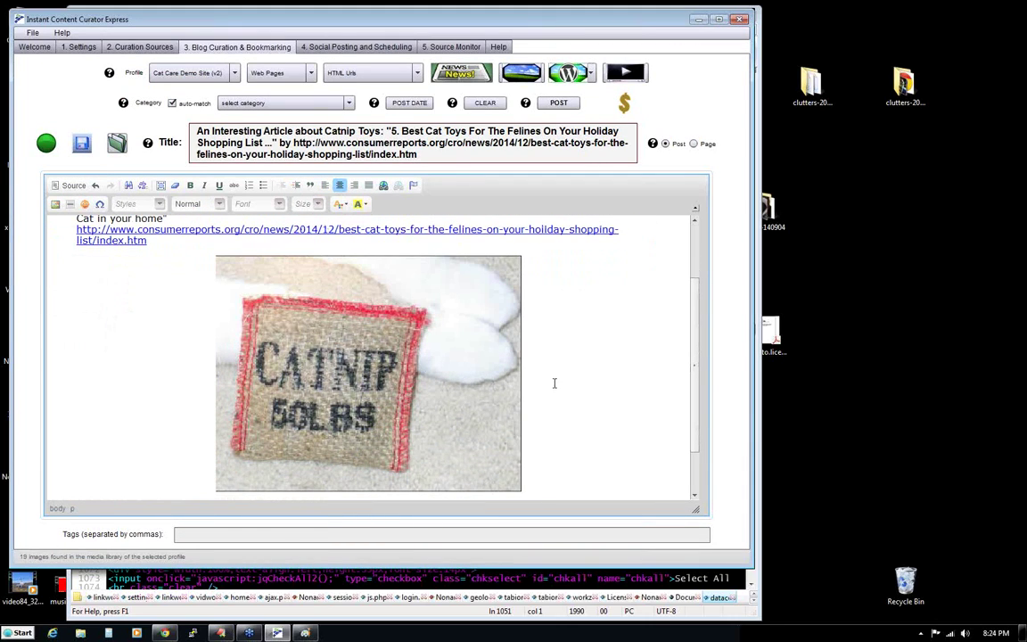
click(383, 326)
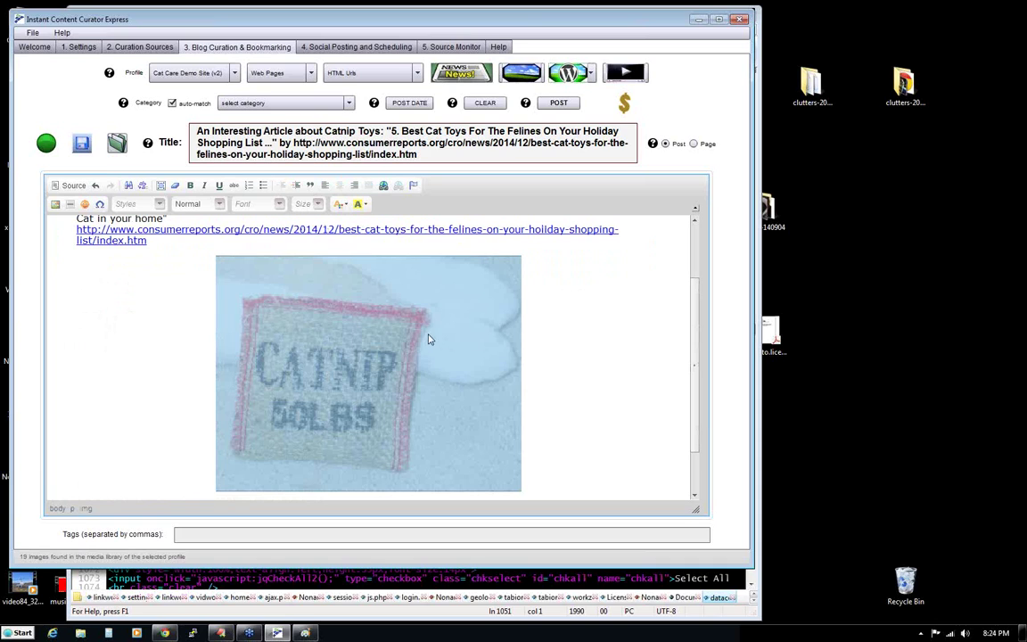
click(570, 370)
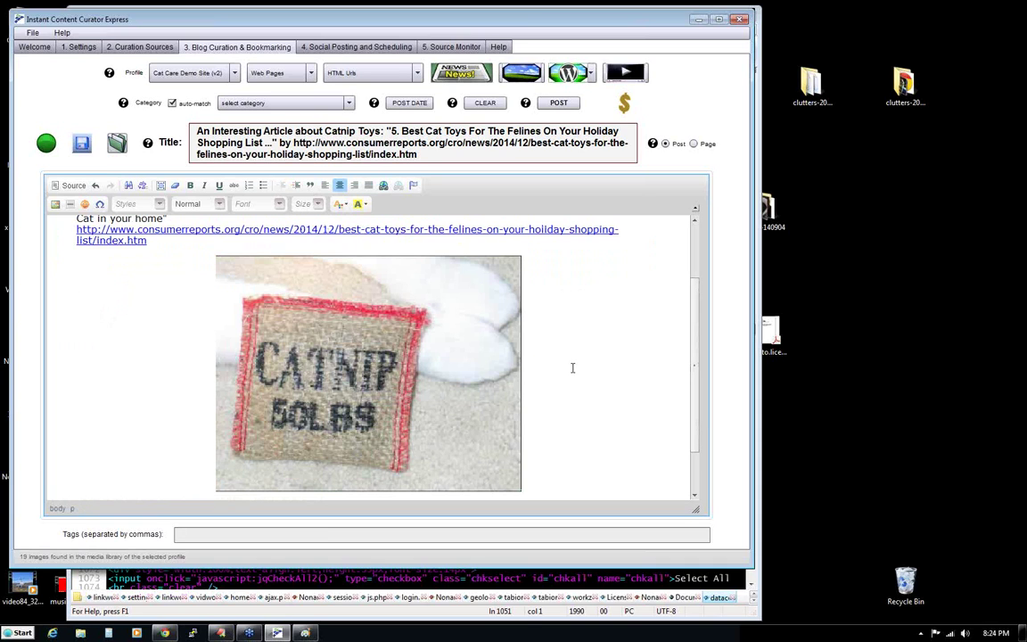
- Open the properties of the catnip image in the post and inspect its full URL and alternative text
click(379, 326)
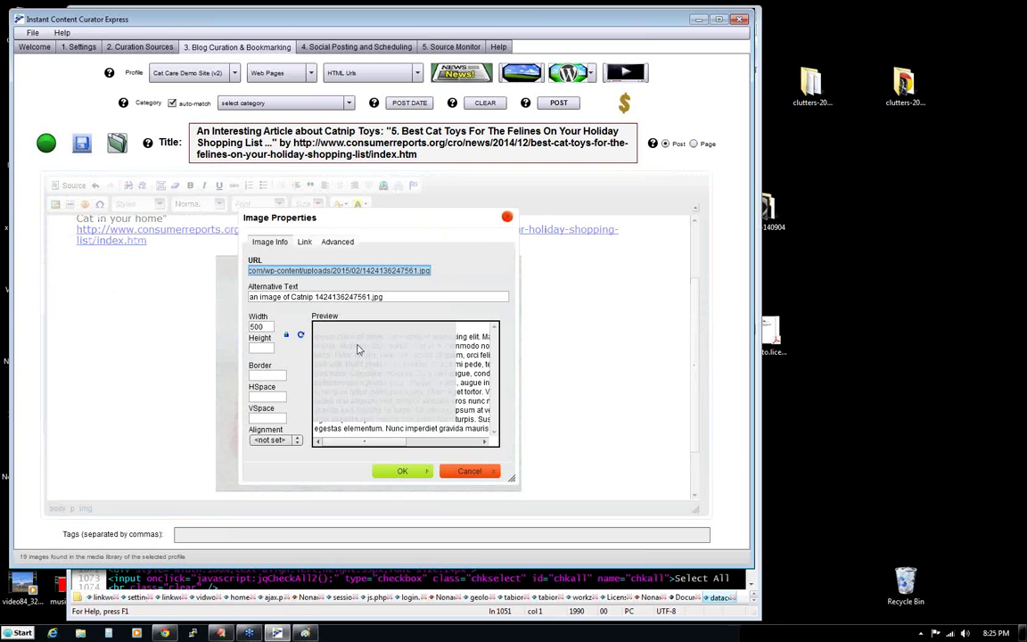
drag(430, 225, 417, 188)
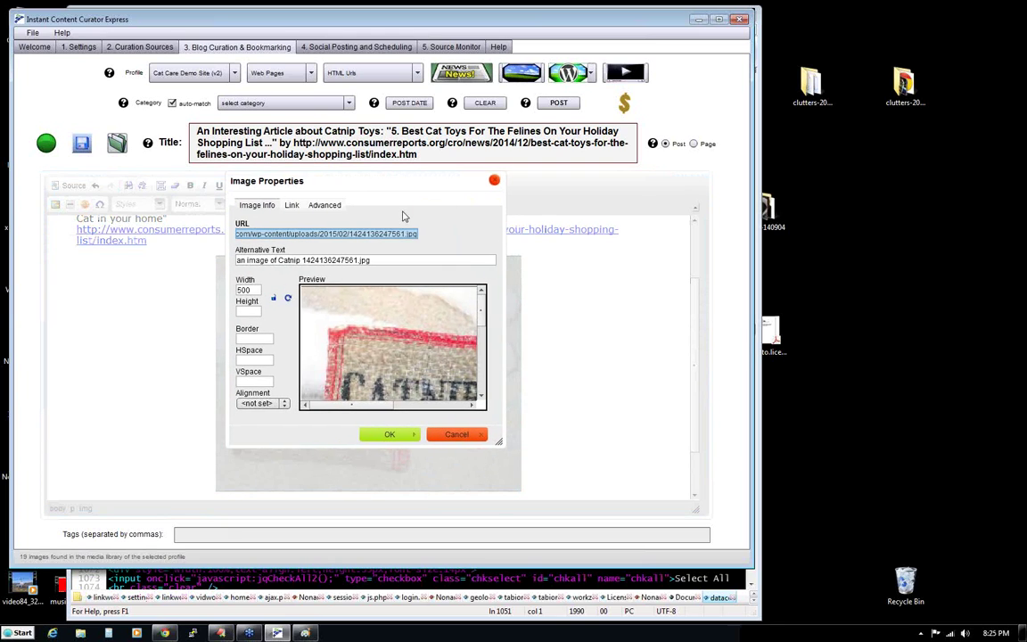
click(326, 235)
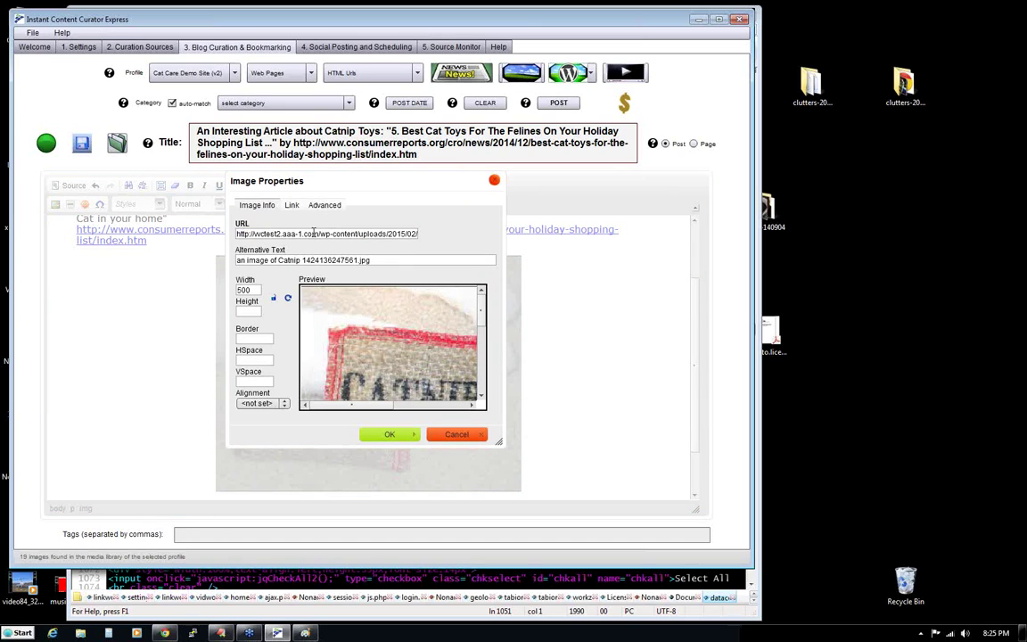
drag(238, 234, 416, 233)
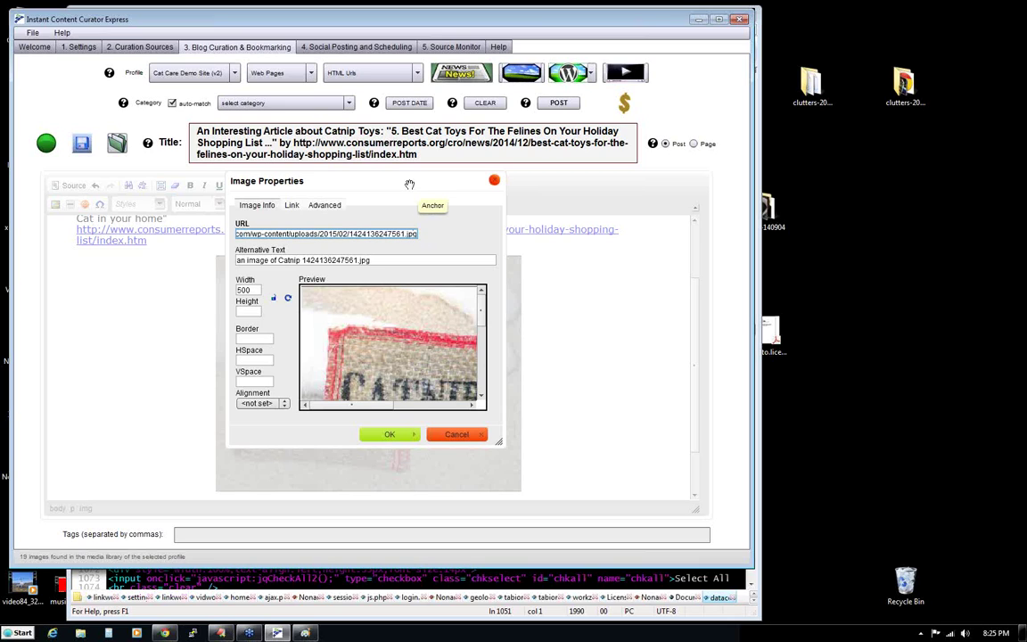
drag(409, 184, 401, 212)
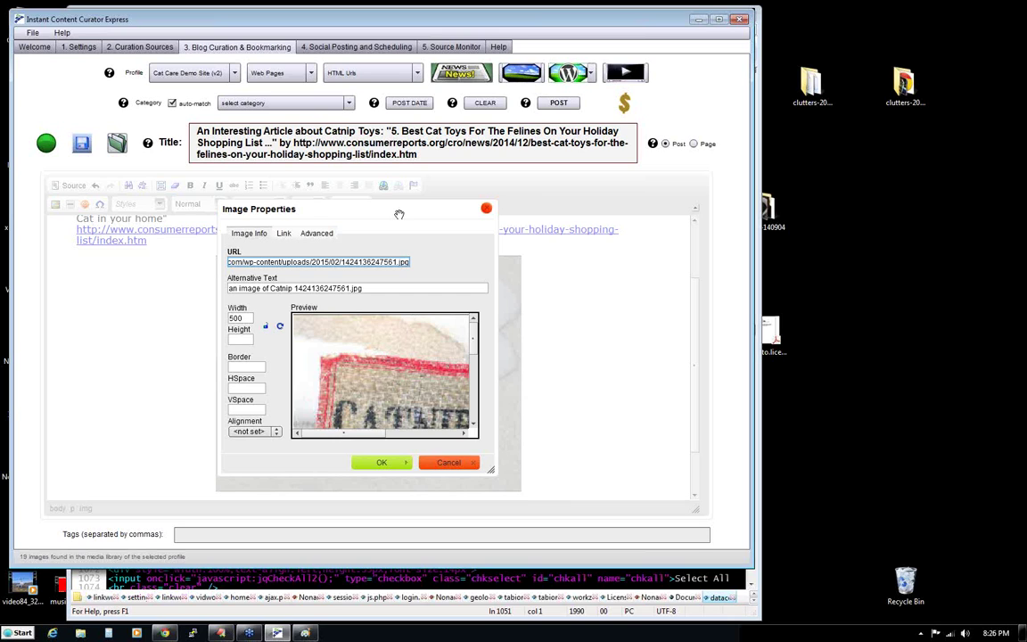
- Close and reopen the catnip image's properties, and examine the file name at the end of its URL
click(486, 211)
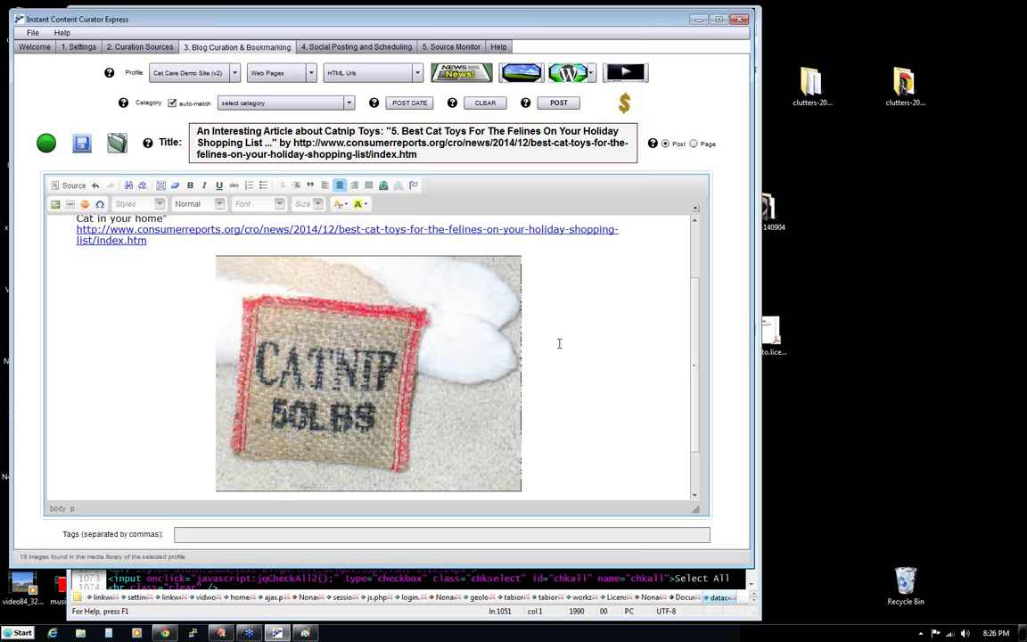
click(450, 338)
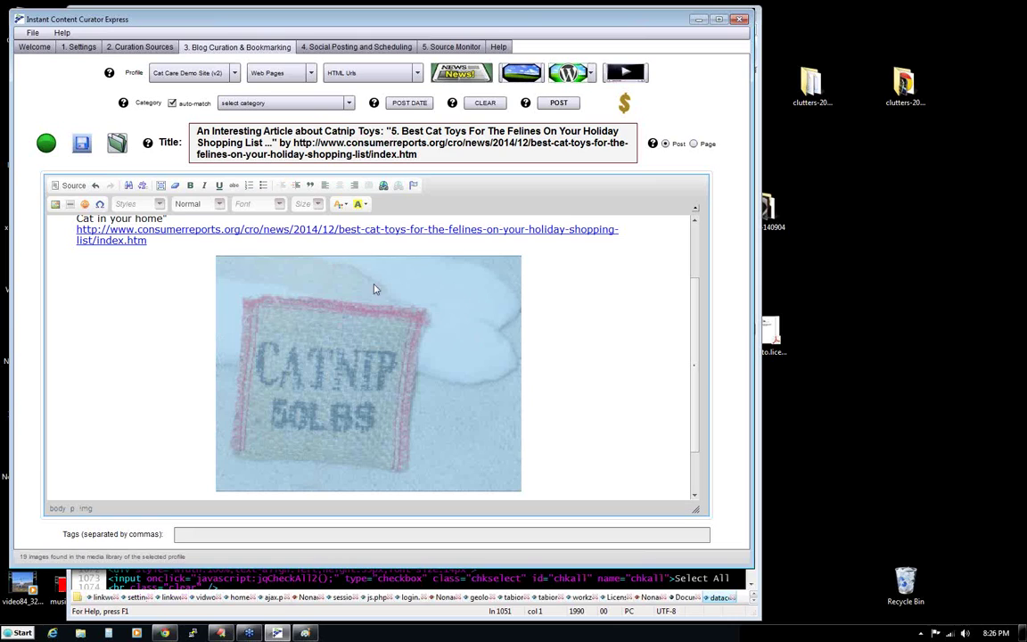
click(56, 207)
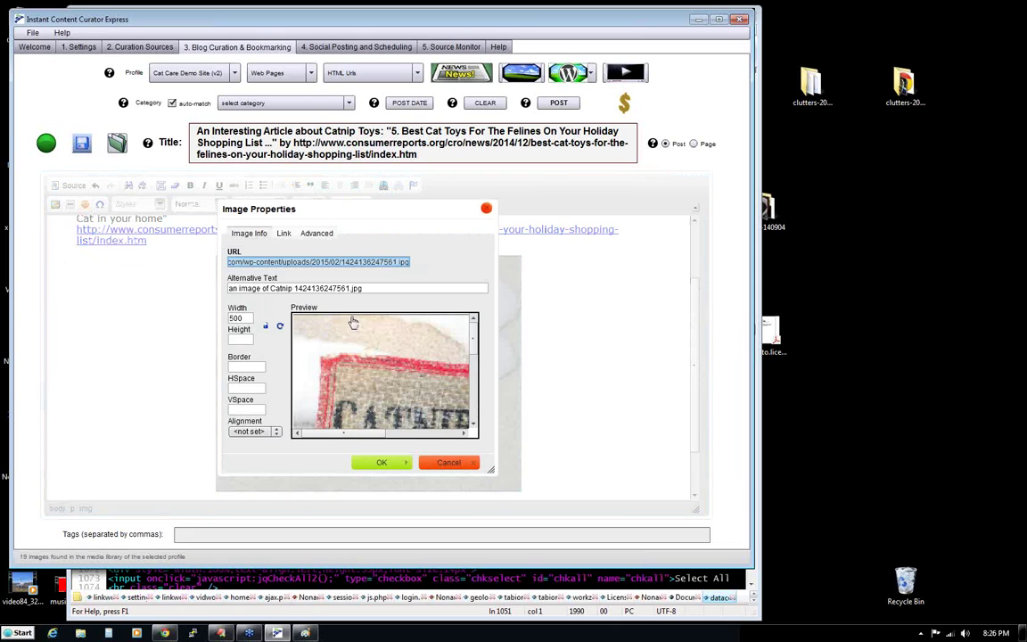
click(324, 262)
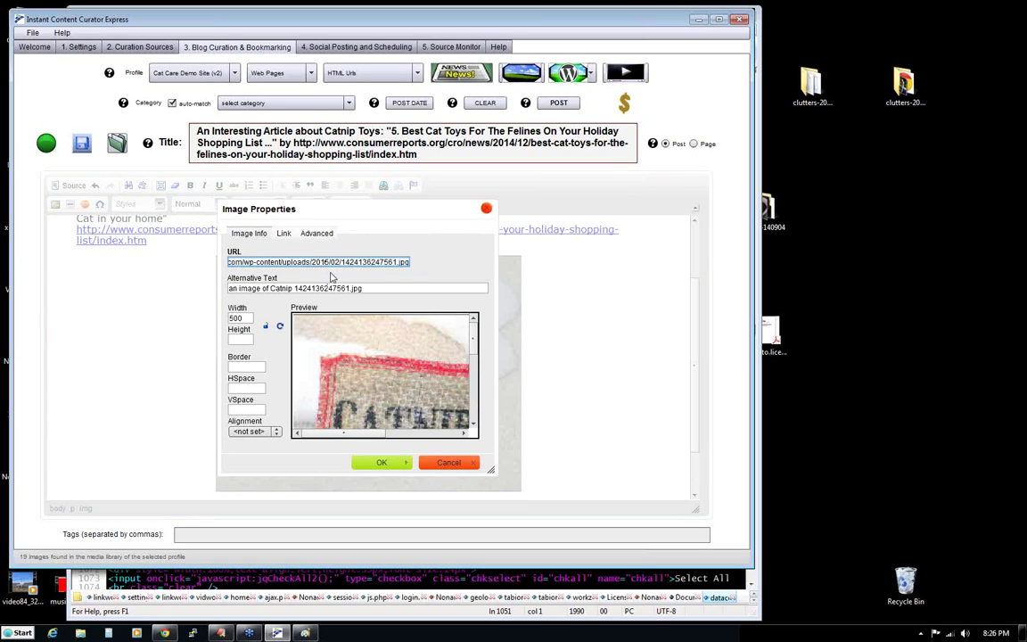
drag(342, 261, 403, 261)
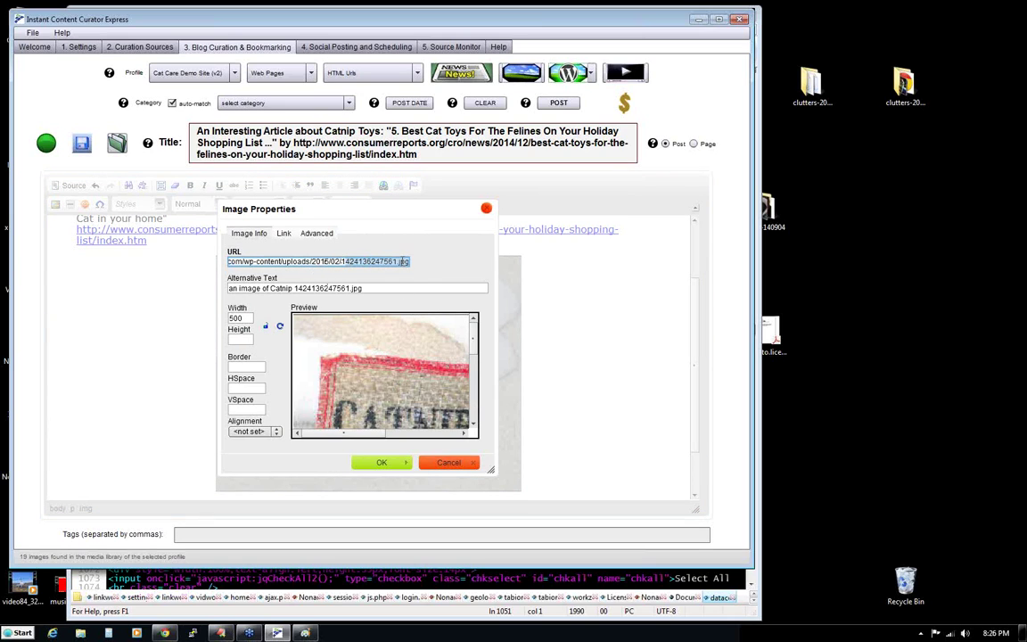
click(343, 261)
- Examine the catnip image's alternative text against its full URL and cancel the image properties without changes
drag(402, 211, 388, 224)
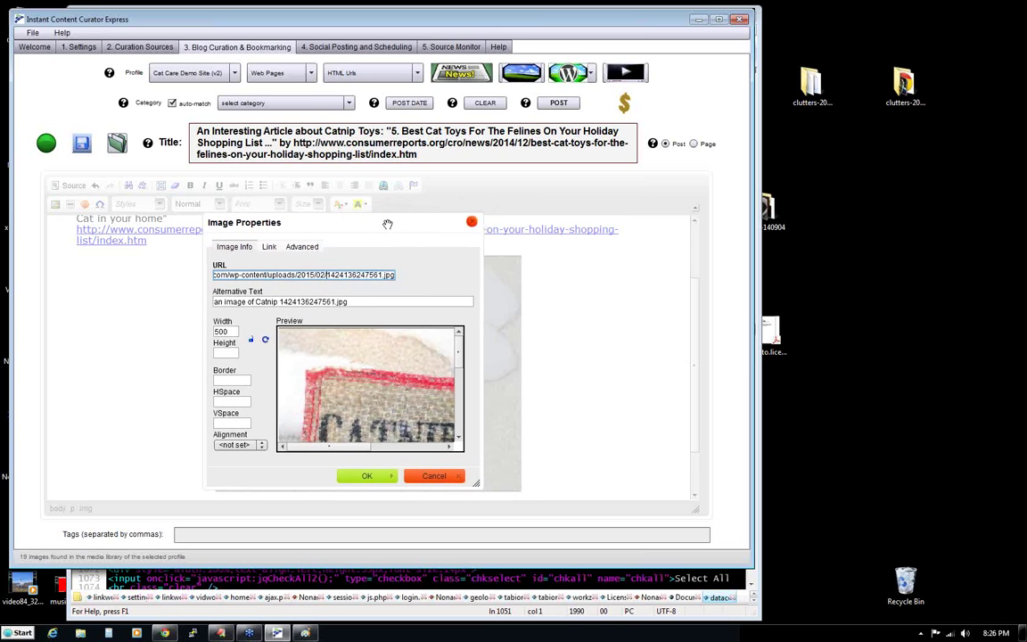
click(365, 303)
drag(364, 302, 214, 302)
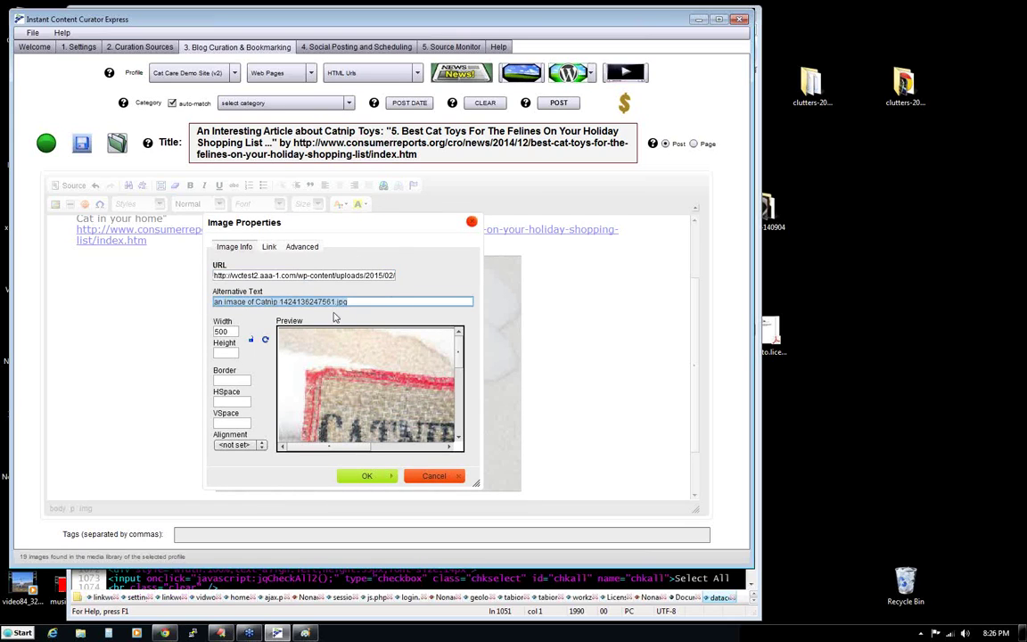
click(212, 301)
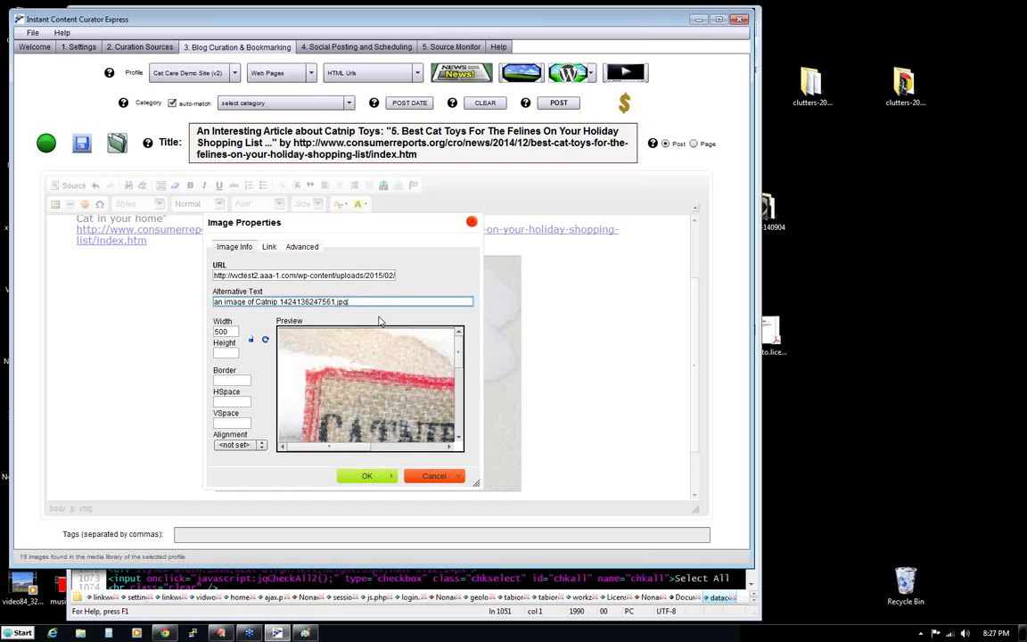
drag(219, 276, 397, 276)
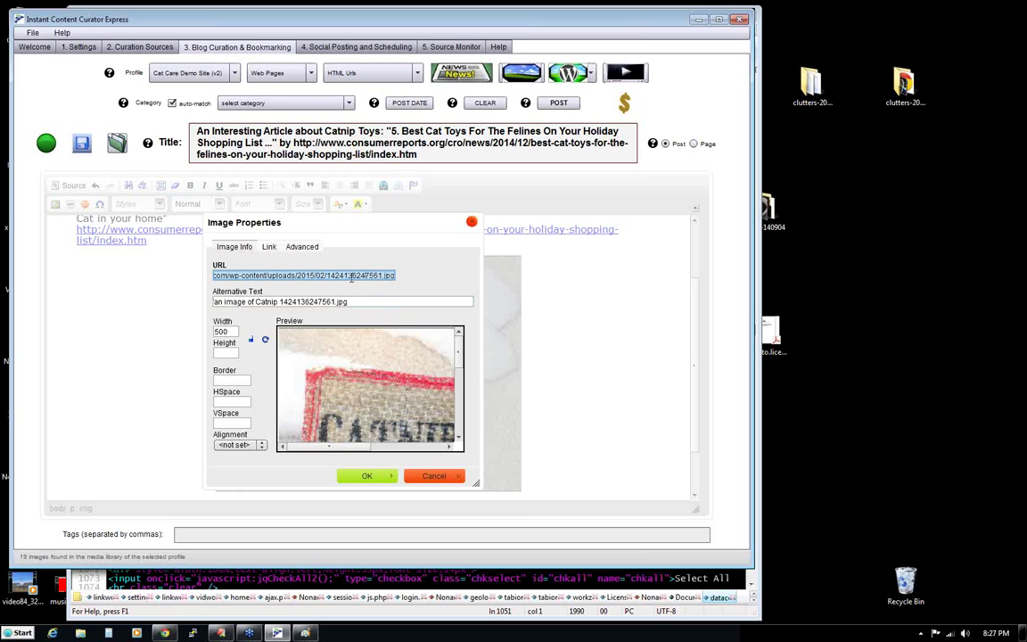
click(365, 276)
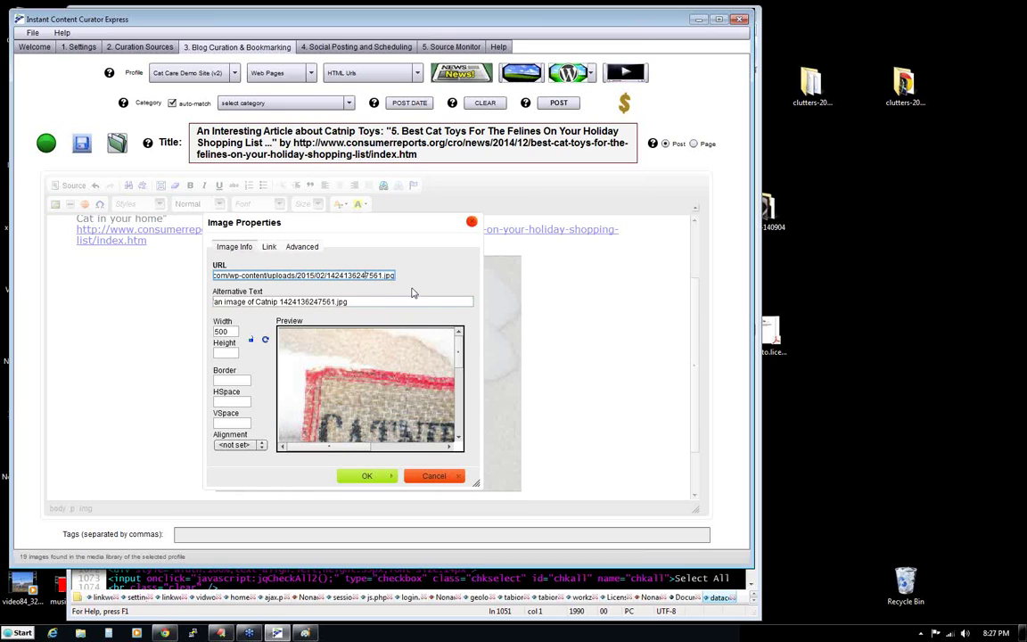
mouse_move(389, 222)
mouse_down()
mouse_move(369, 221)
mouse_move(373, 230)
mouse_move(391, 204)
mouse_up()
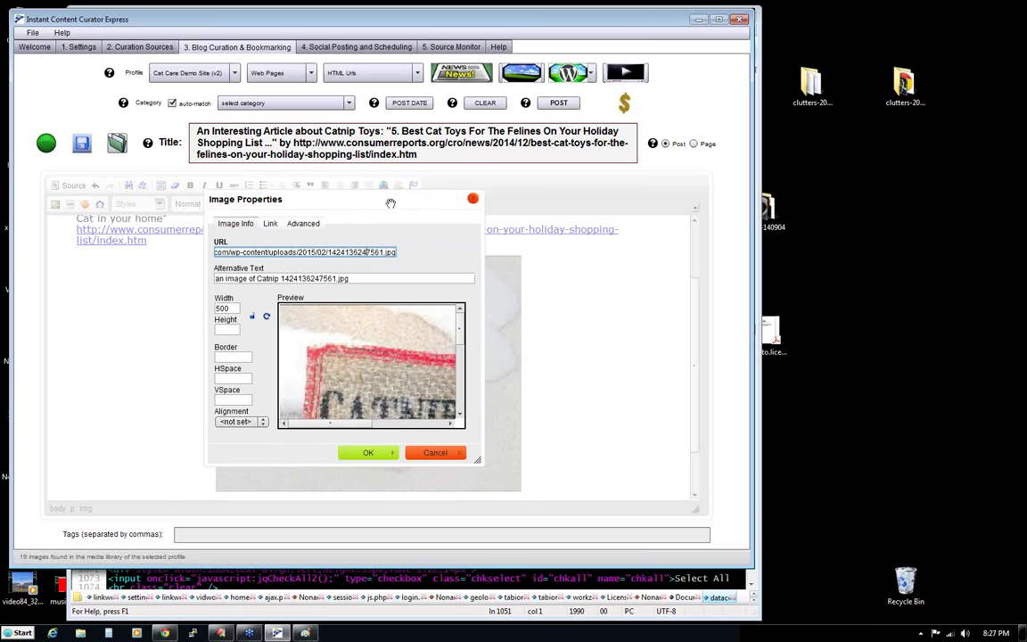
click(436, 454)
click(622, 403)
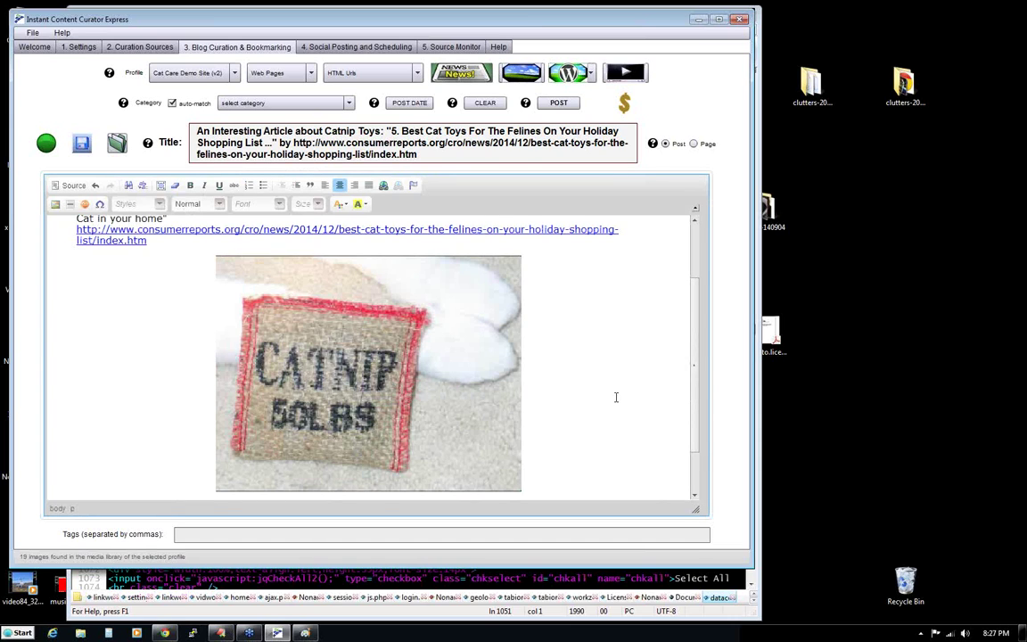
- Remove the leading "5." from the "Best Cat Toys For The Felines On Your Holiday Shopping List" heading in the post
drag(697, 347, 701, 272)
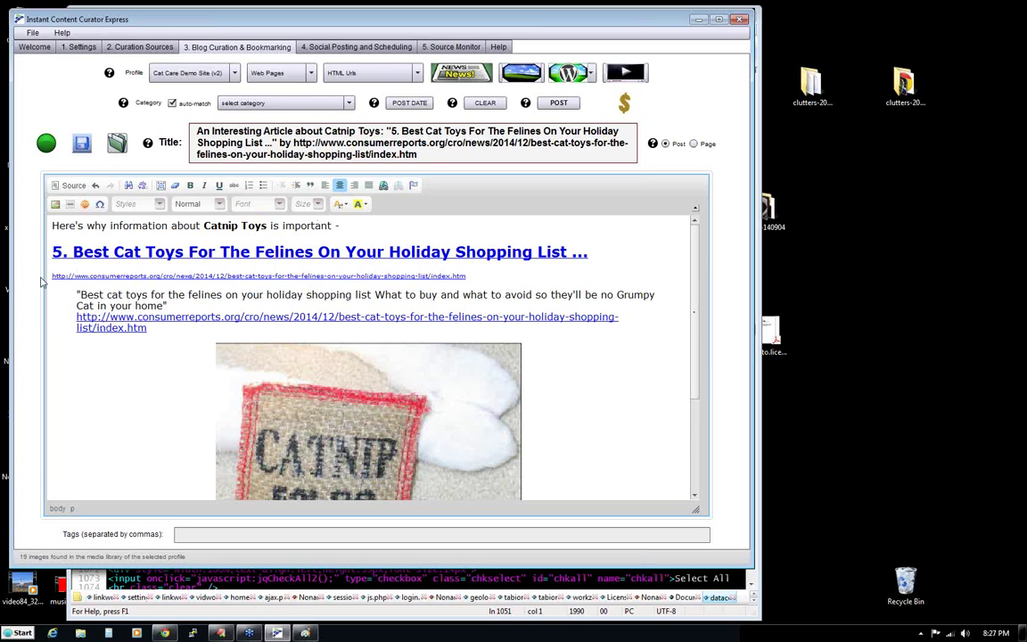
click(73, 255)
key(BackSpace)
key(BackSpace)
key(BackSpace)
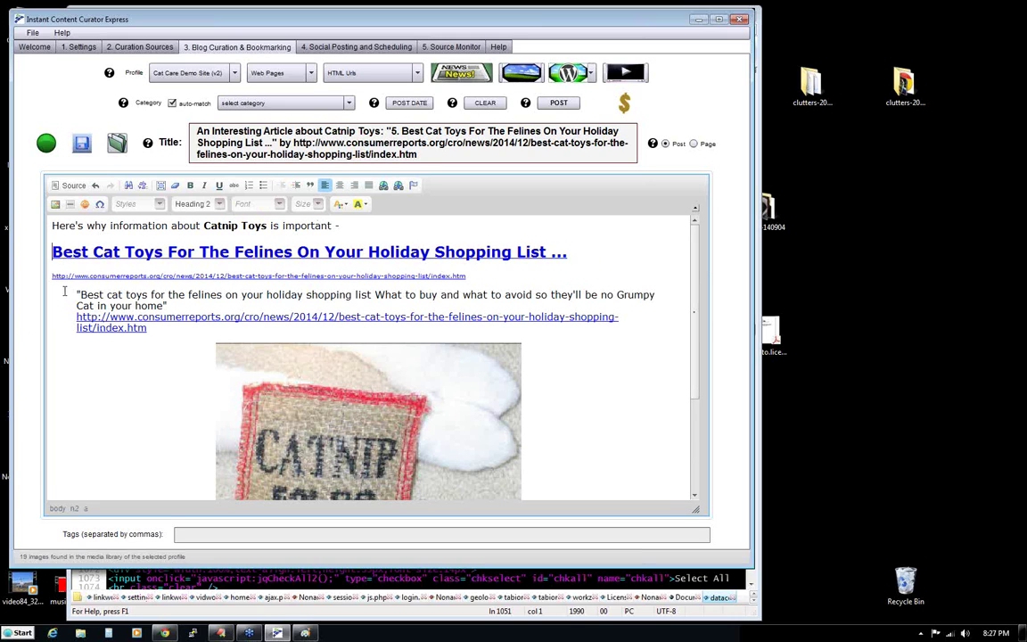
click(424, 226)
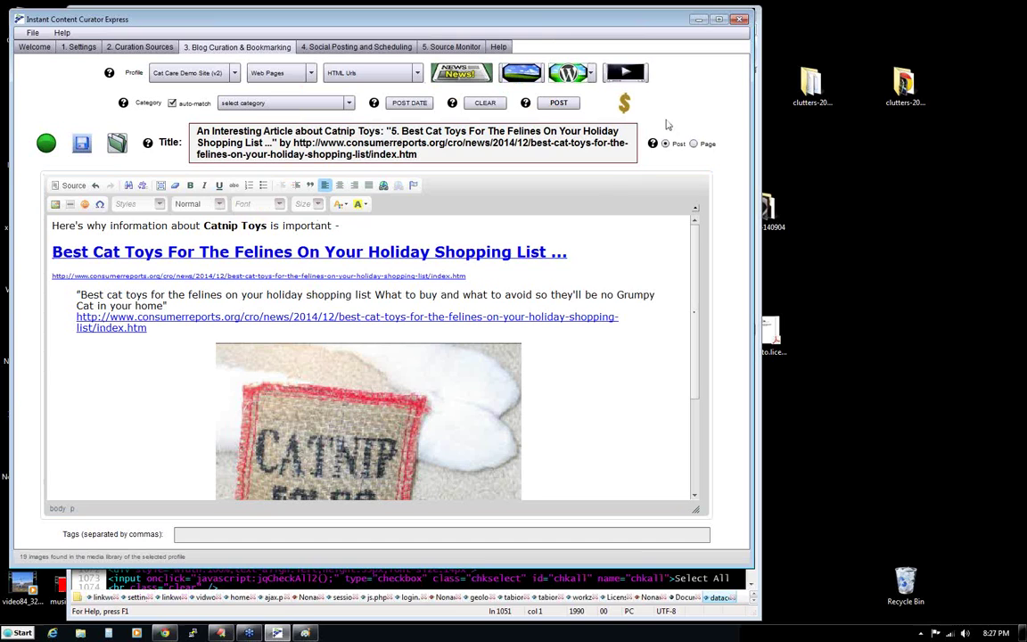
- Add an empty line below the "We sincerely feel that Catnip Toys can change the world" sentence and open the Monetization Console
drag(692, 303, 701, 414)
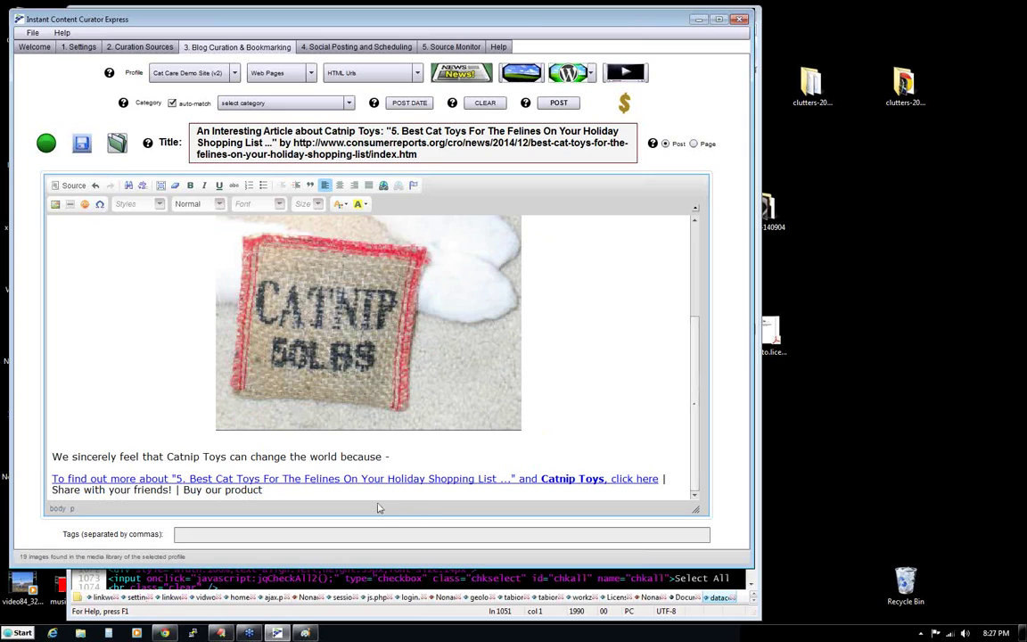
key(Return)
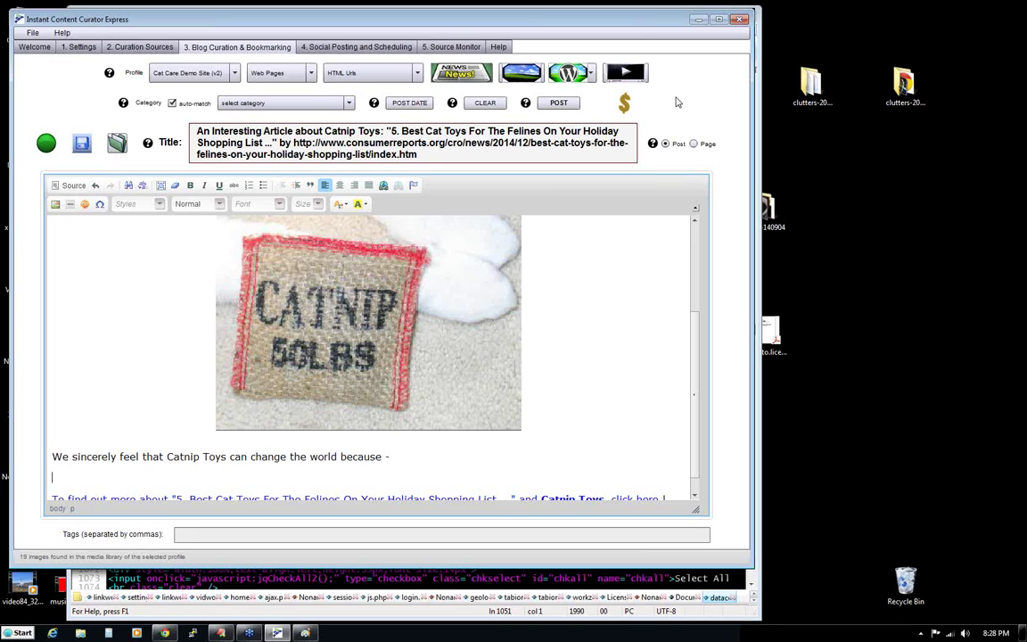
click(624, 104)
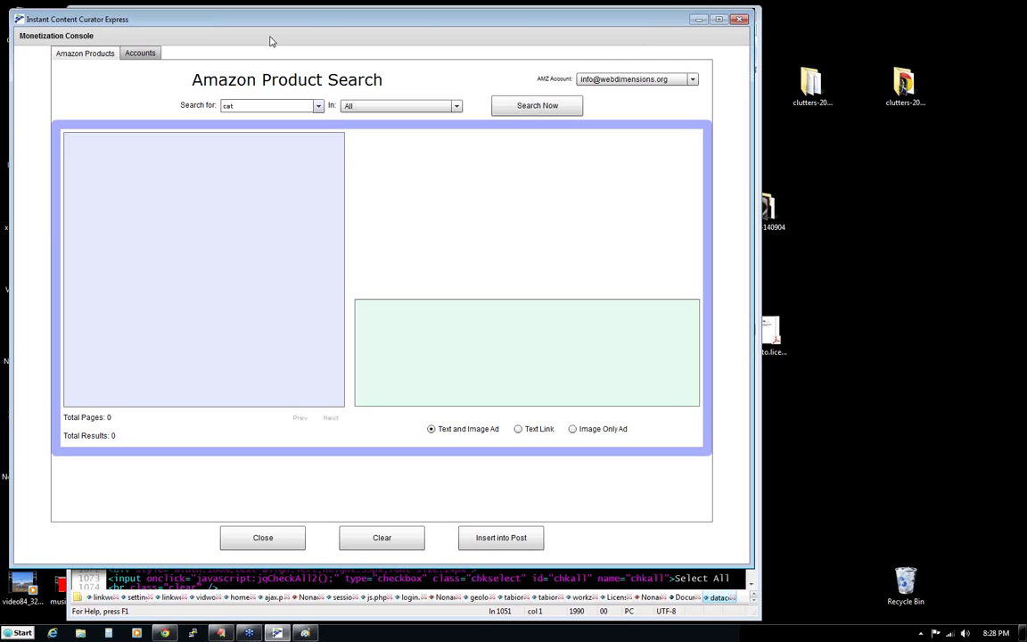
- Browse the keyword and category choices, and search Amazon products for "cat" in All
double_click(228, 105)
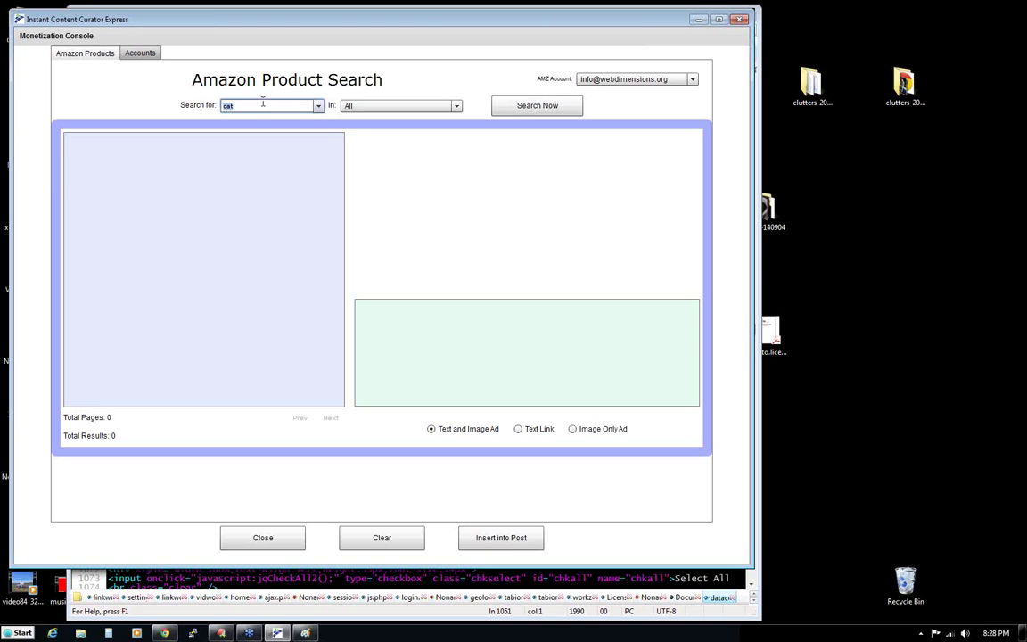
click(317, 106)
click(317, 106)
click(318, 107)
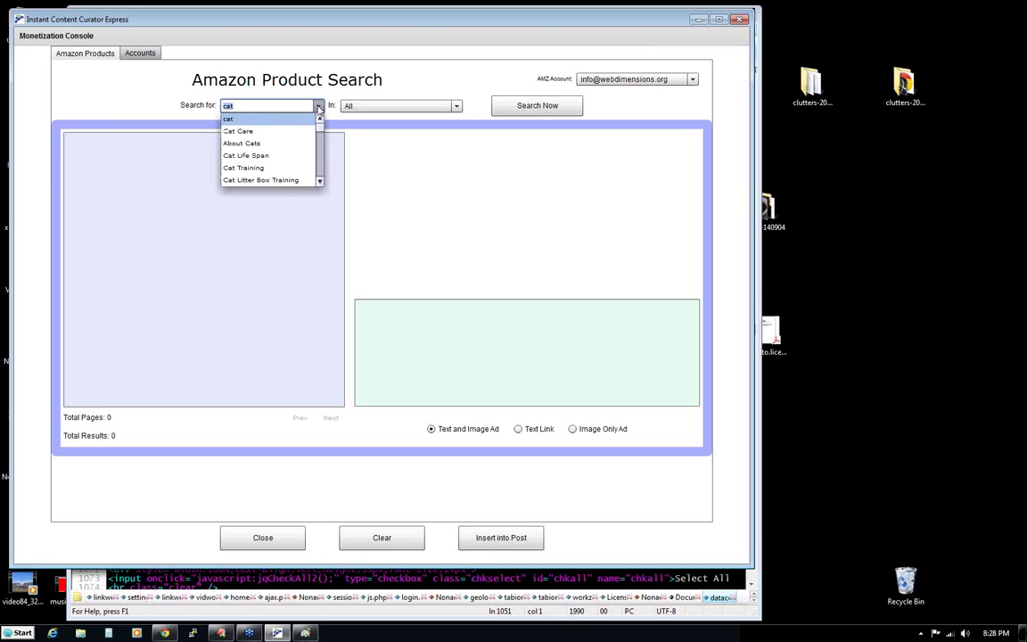
mouse_move(318, 123)
mouse_down()
mouse_move(319, 164)
mouse_move(326, 130)
mouse_up()
click(255, 88)
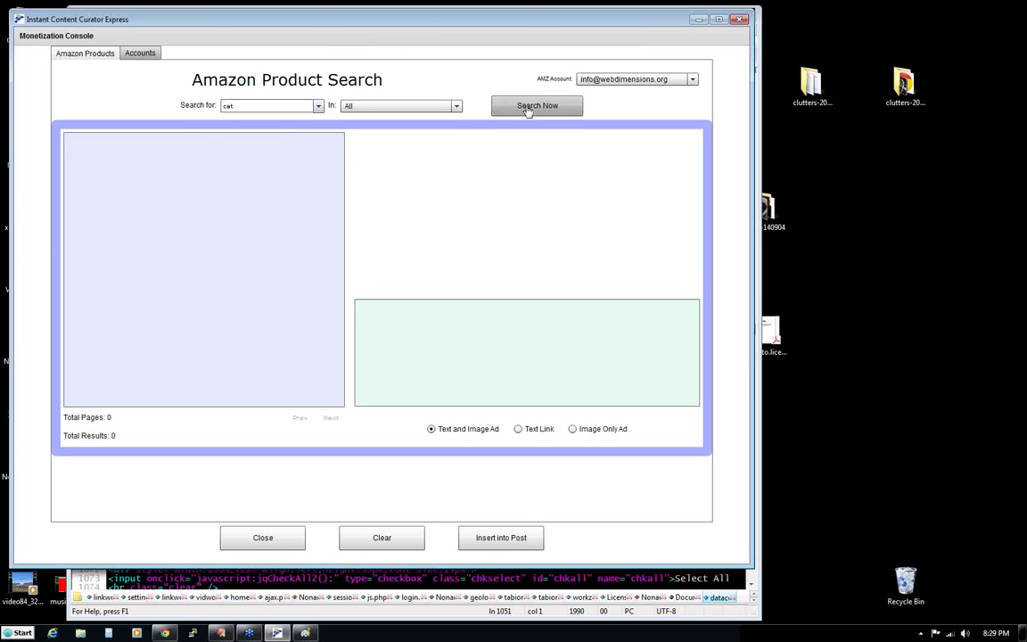
click(457, 106)
mouse_move(459, 123)
mouse_down()
mouse_move(459, 183)
mouse_move(458, 119)
mouse_up()
click(395, 73)
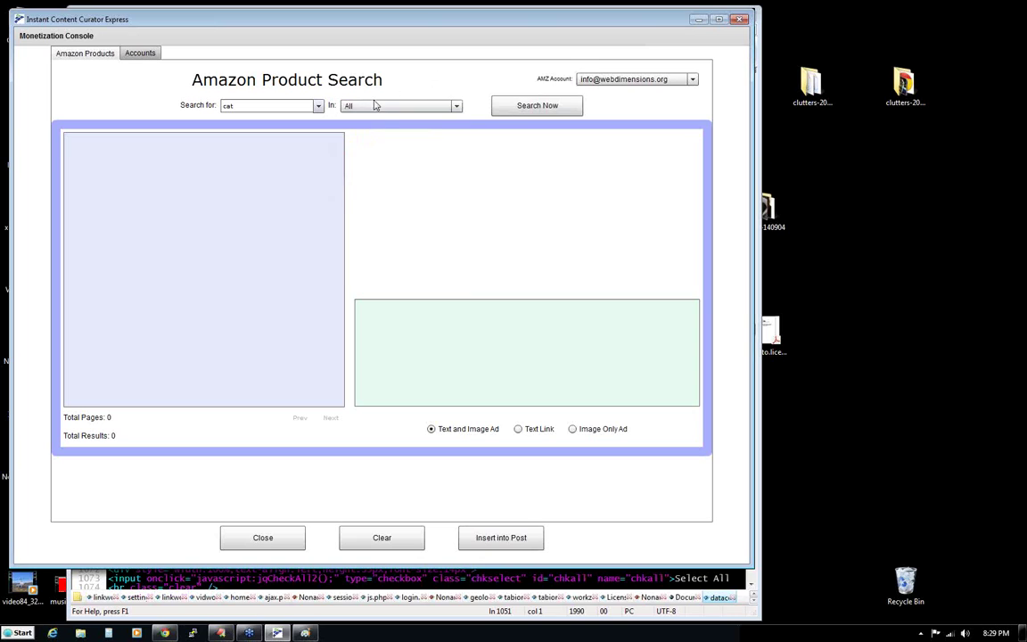
click(528, 106)
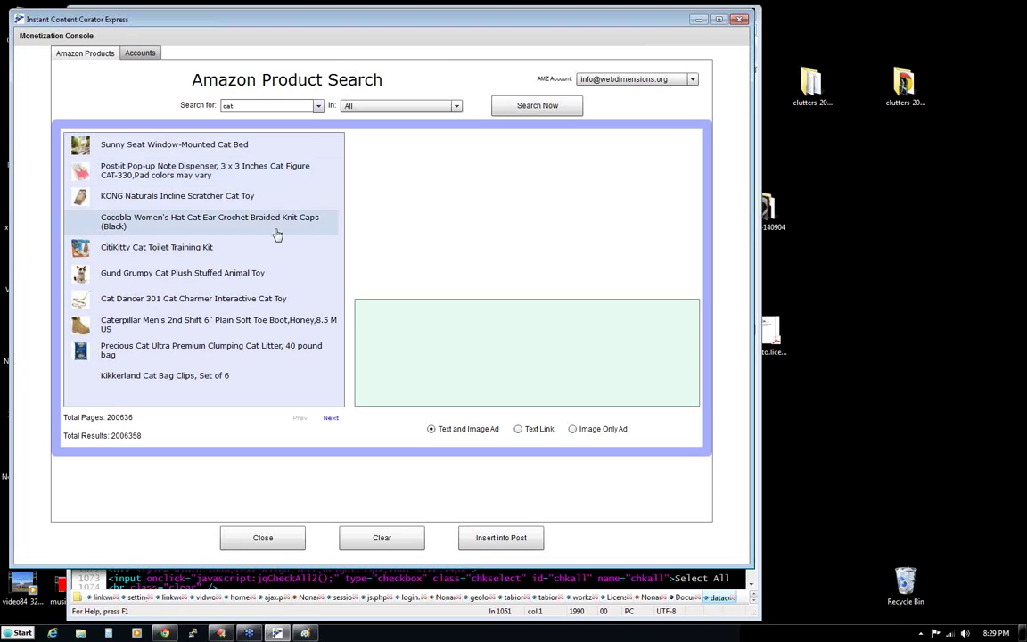
- Preview the Sunny Seat Window-Mounted Cat Bed ad and read through its generated HTML code
click(146, 147)
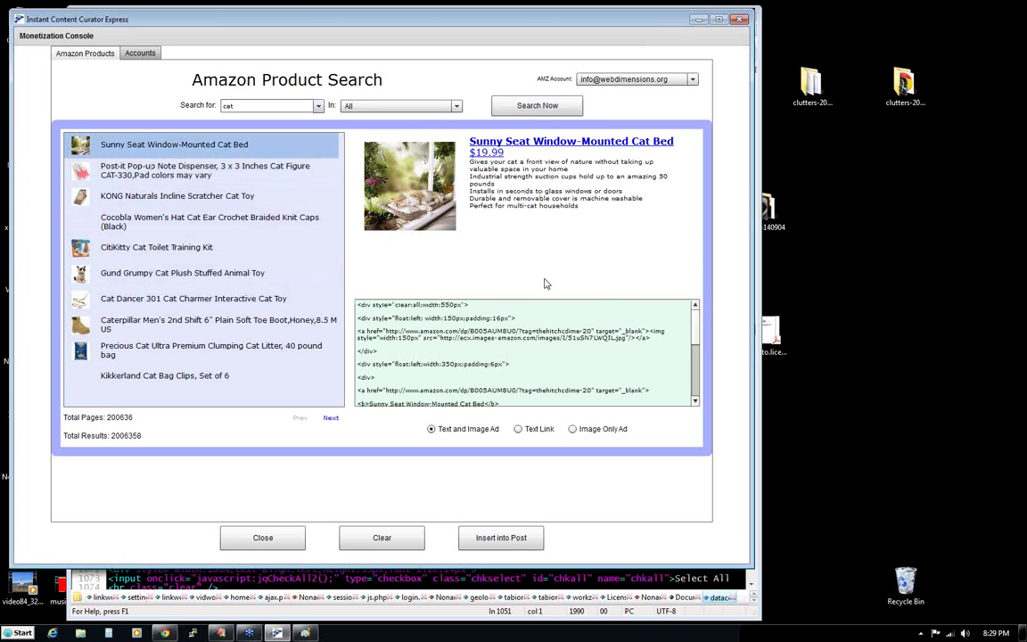
scroll(696, 364, down, 5)
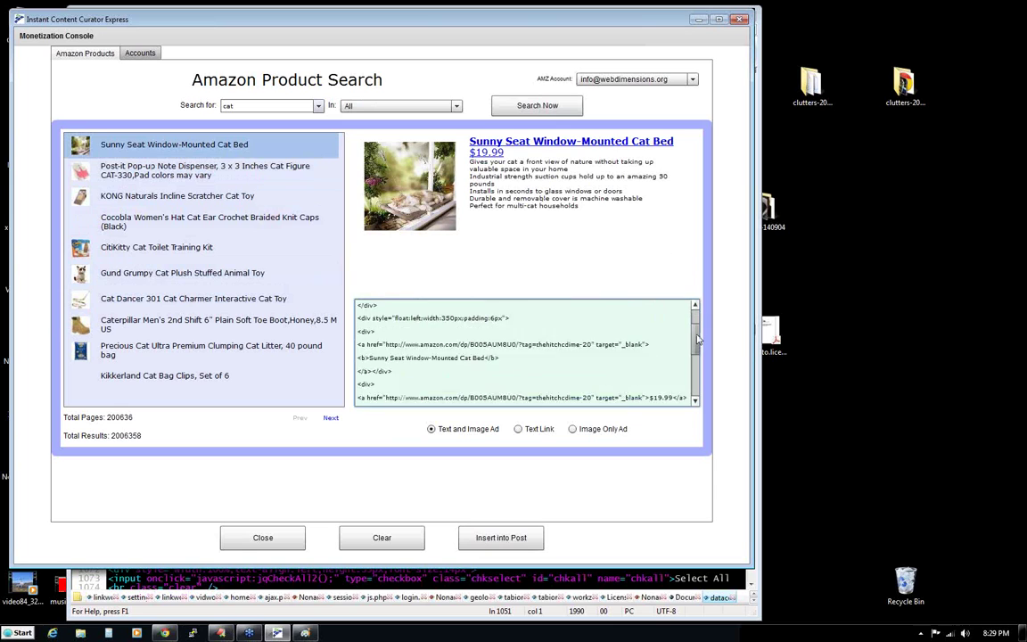
scroll(696, 364, down, 3)
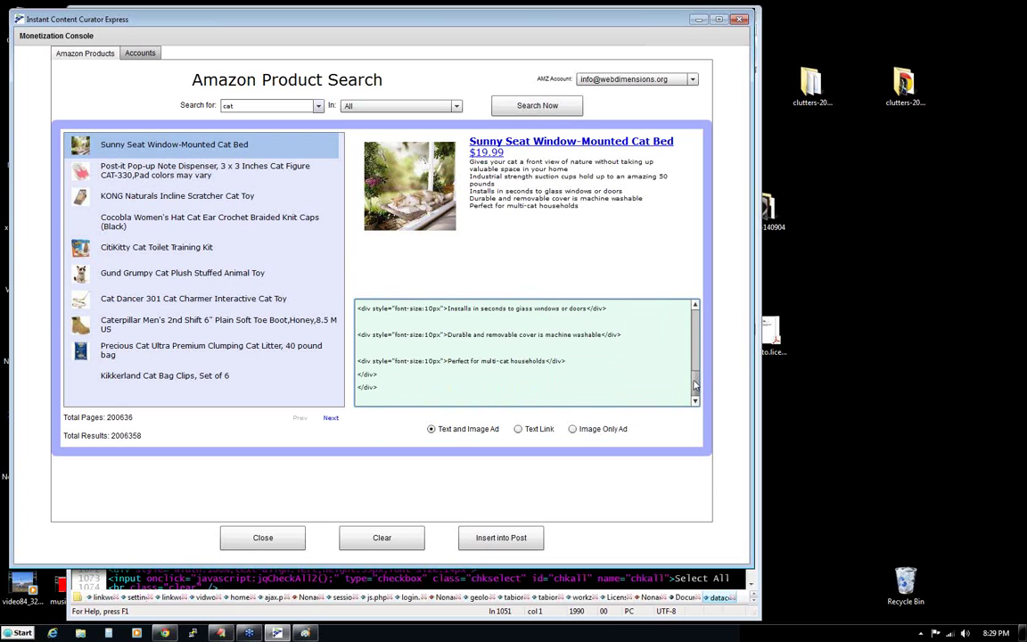
scroll(698, 375, up, 8)
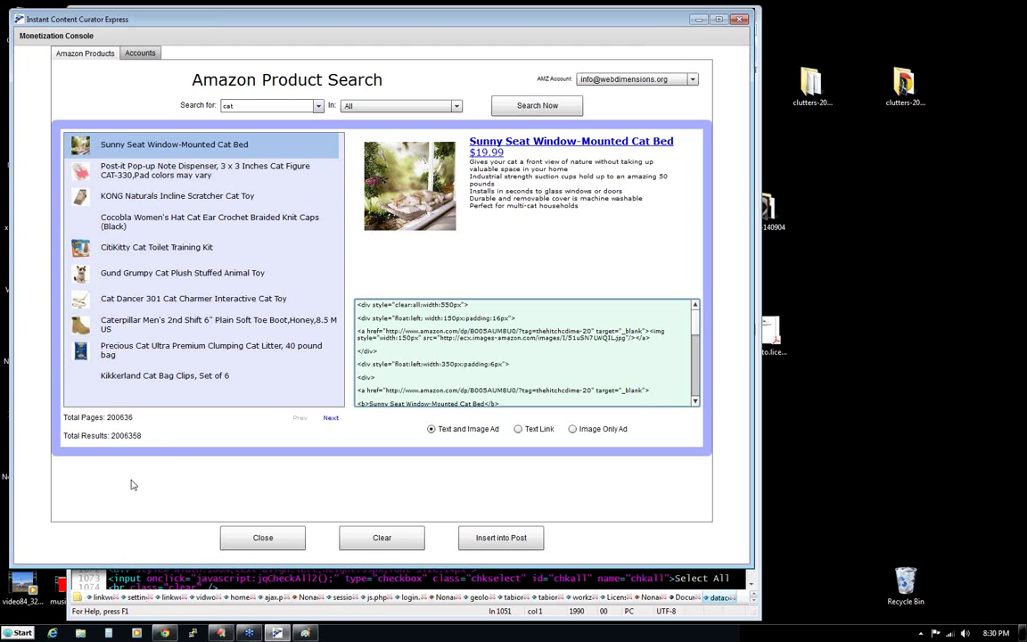
- Advance two pages in the product results and select the Four Paws Purple Love Glove Cat Grooming Mitt
click(331, 418)
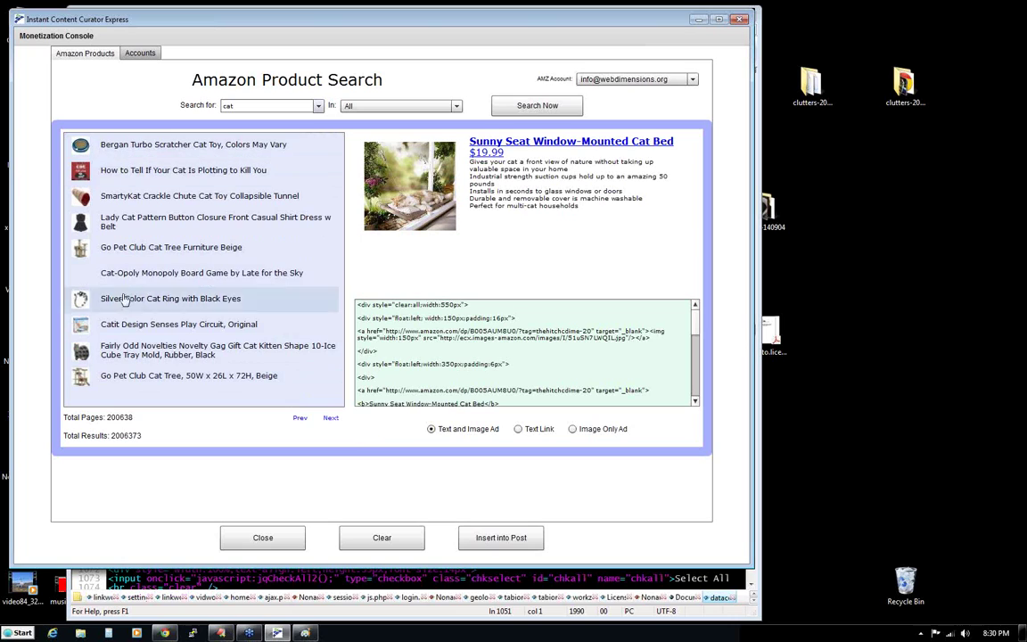
click(330, 419)
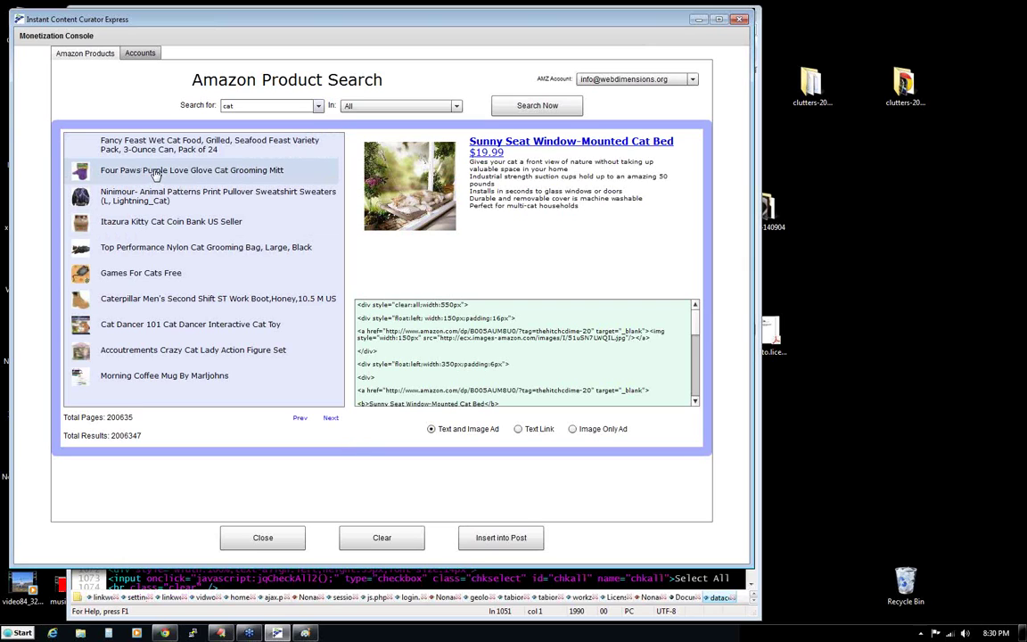
click(186, 173)
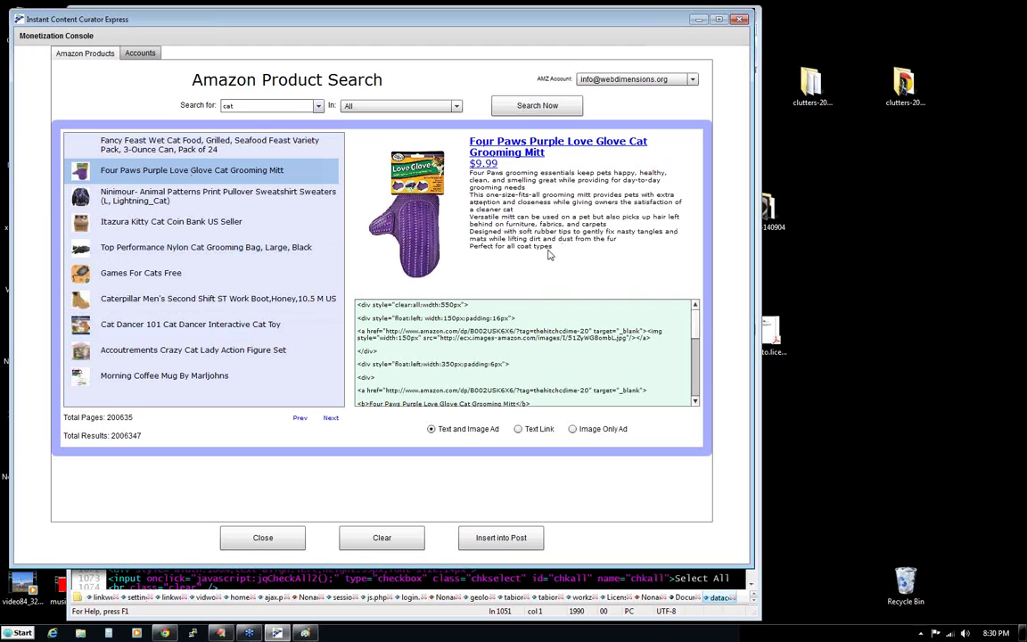
- Examine the grooming mitt's product description and the HTML code of its text and image ad
drag(553, 255, 470, 172)
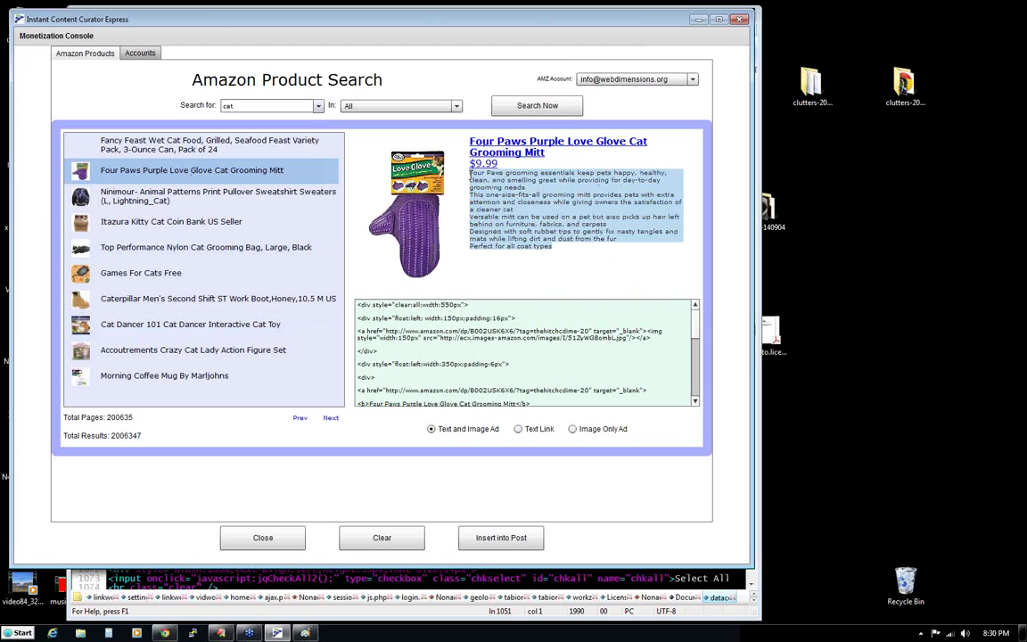
click(518, 216)
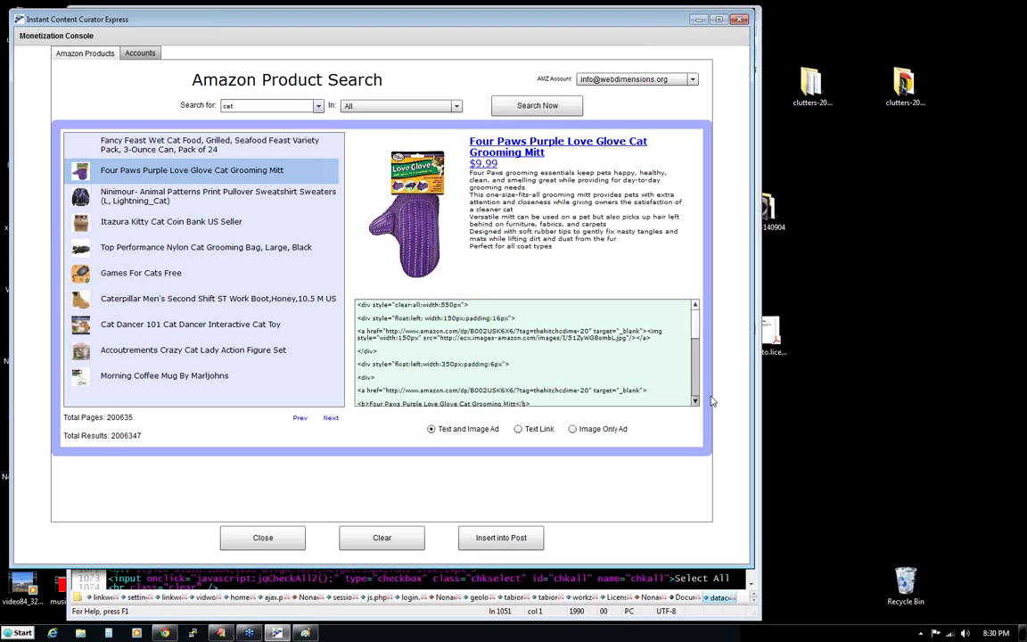
scroll(697, 365, down, 3)
drag(697, 365, 700, 321)
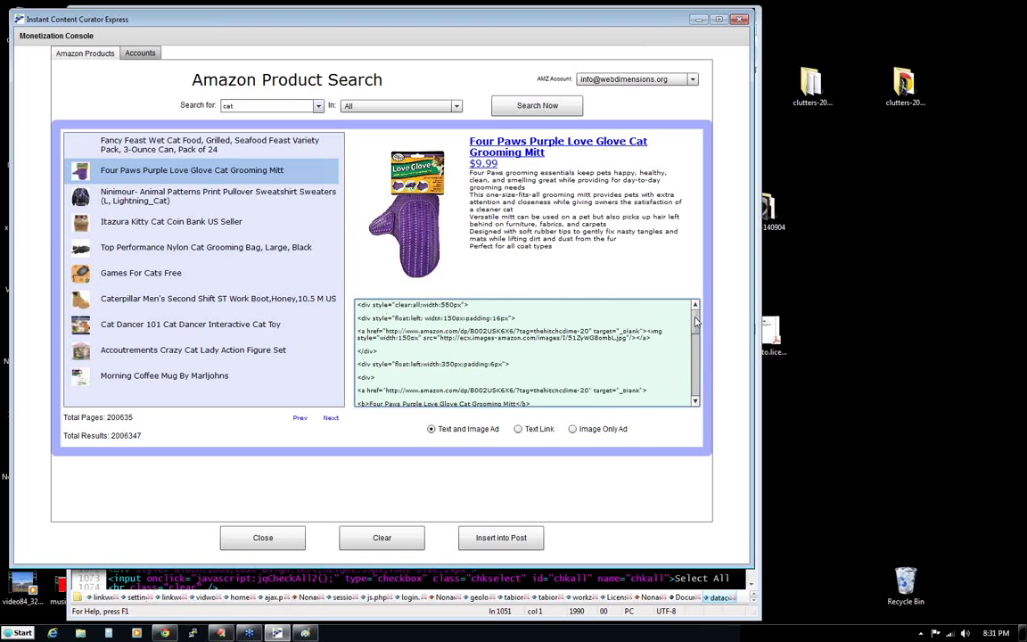
scroll(499, 308, down, 1)
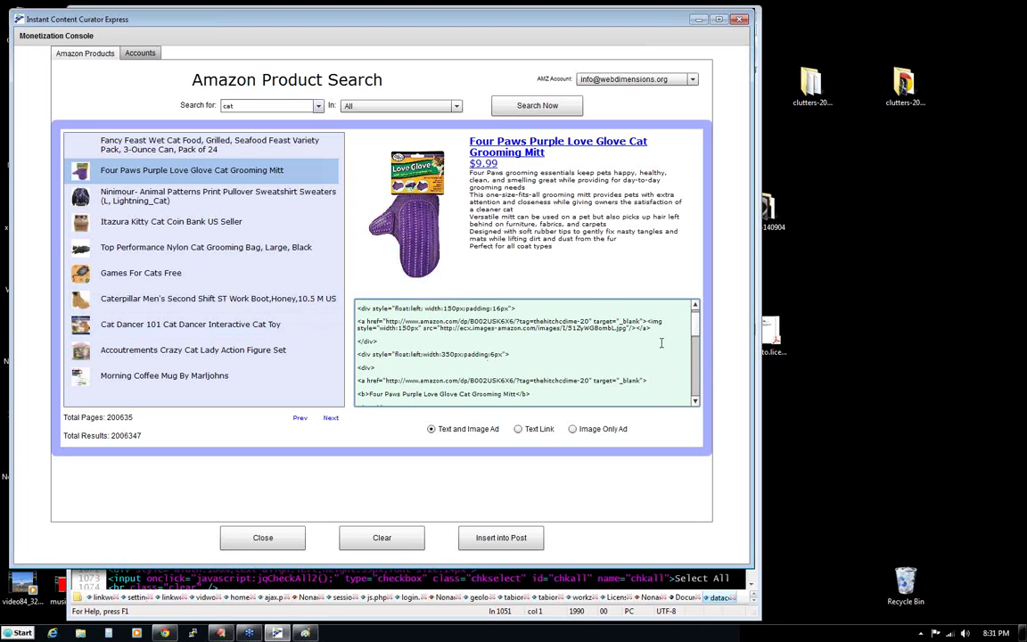
- Insert the text-and-image ad for the Four Paws Purple Love Glove Cat Grooming Mitt into the post and close the product search
scroll(389, 337, up, 1)
drag(359, 305, 598, 449)
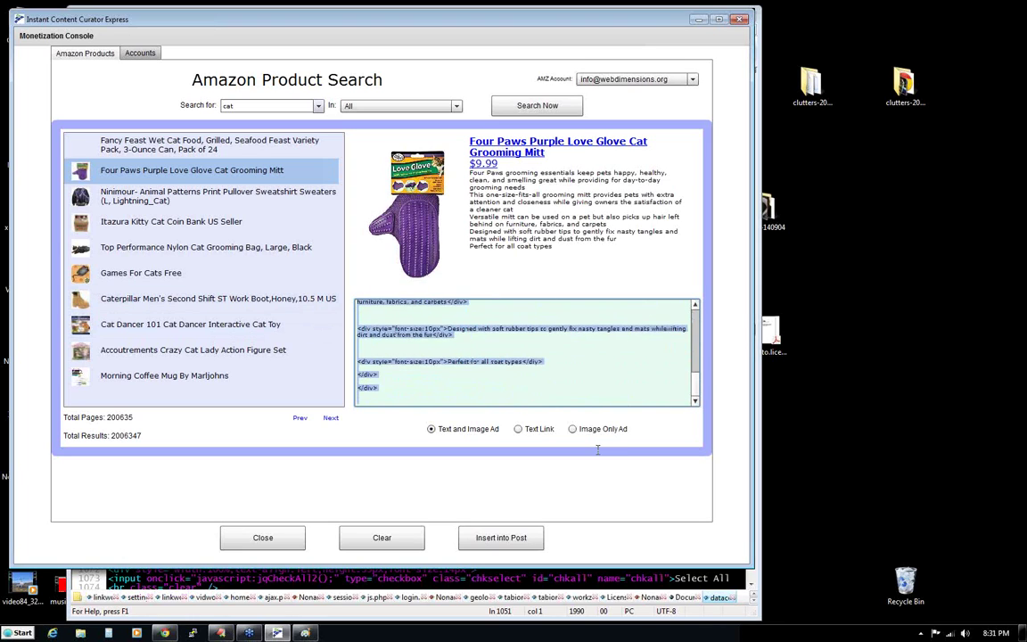
click(629, 356)
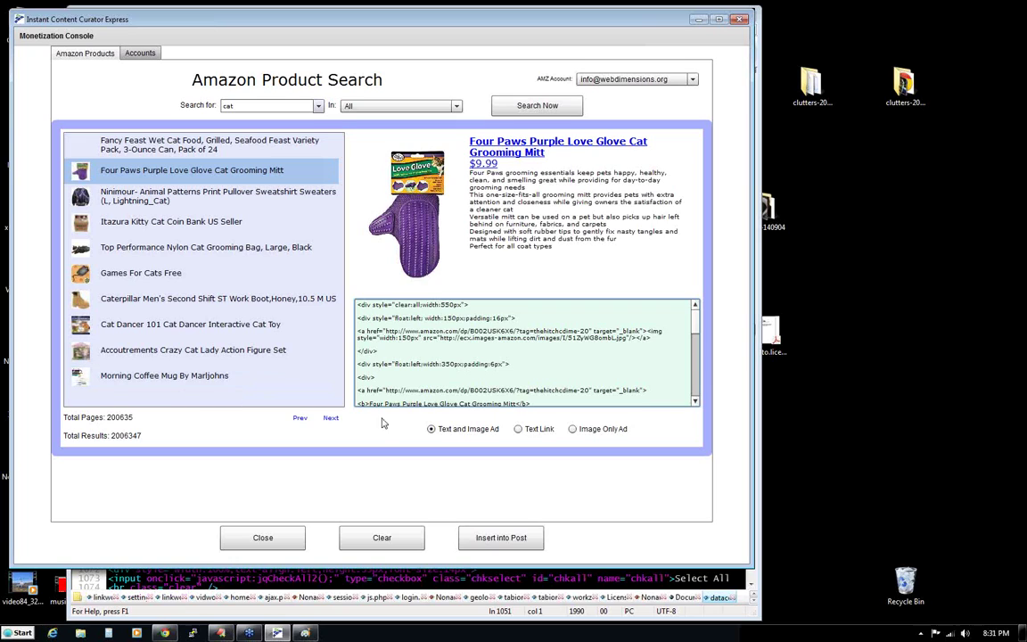
click(502, 540)
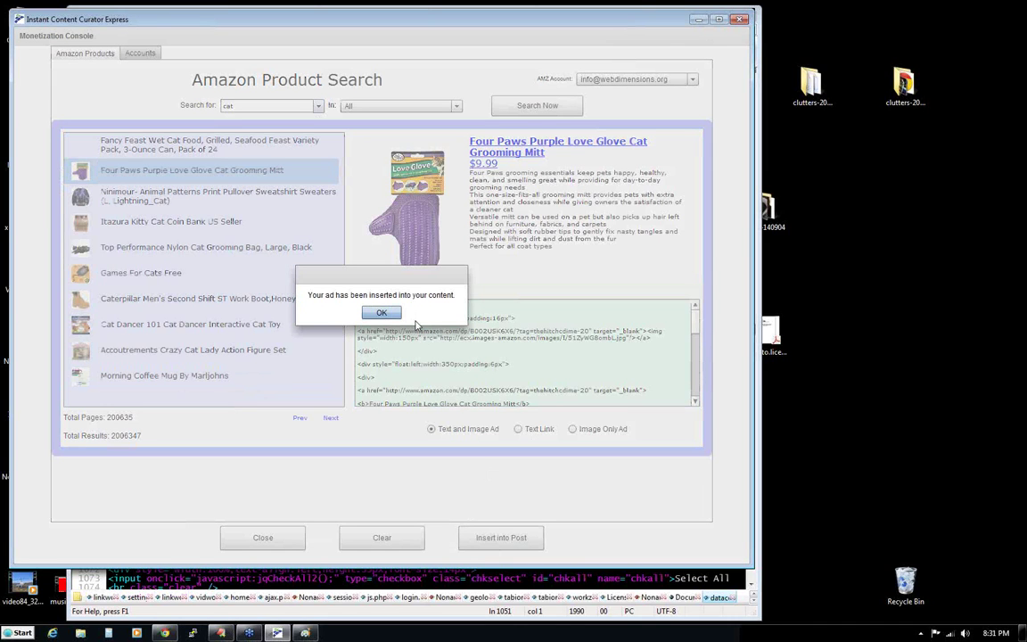
click(389, 312)
click(263, 538)
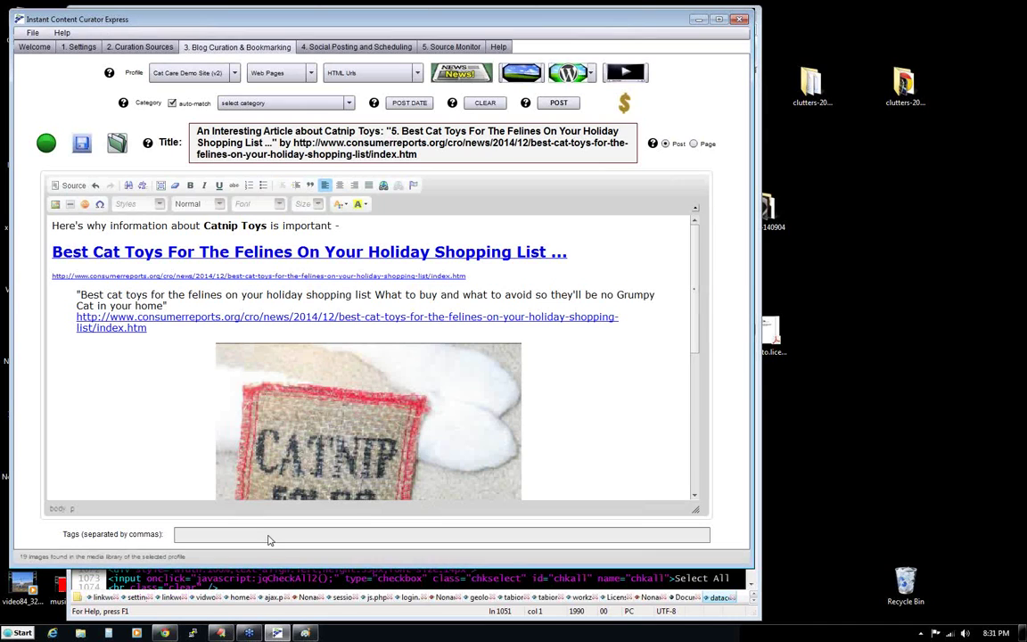
- Replace the post's closing link text beside the mitt ad with "For more tips and tricks on Cat Care, sign up to our mailing list."
scroll(693, 376, down, 5)
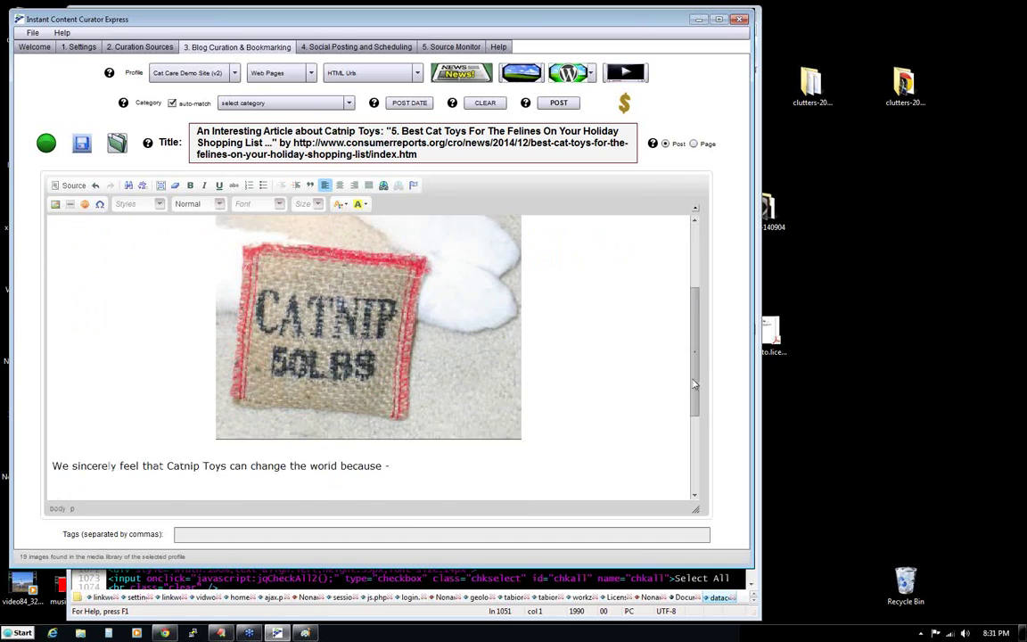
scroll(686, 431, down, 2)
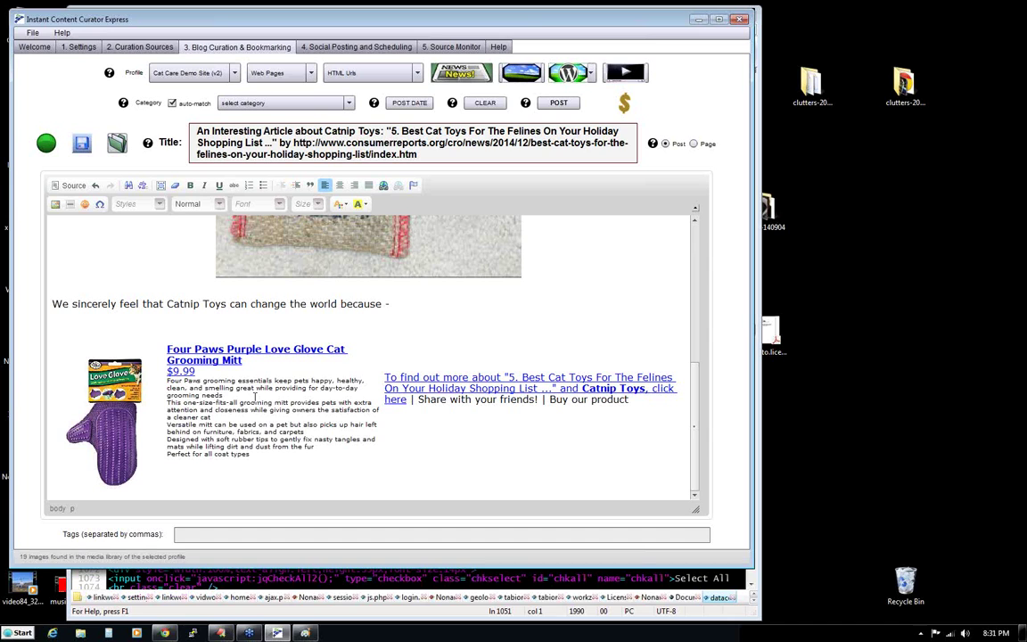
scroll(628, 357, up, 5)
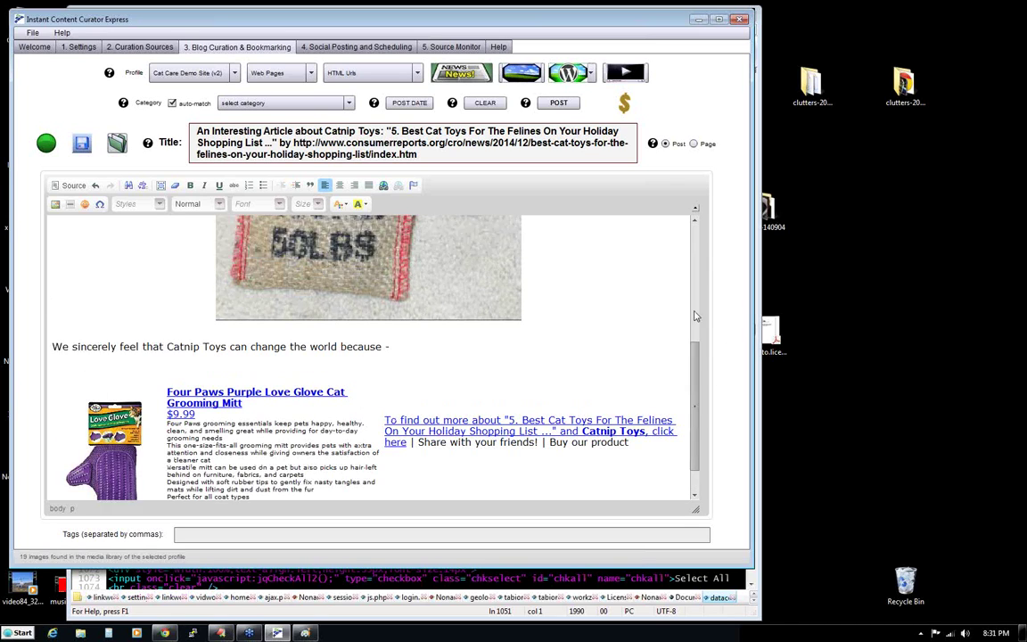
scroll(630, 386, down, 5)
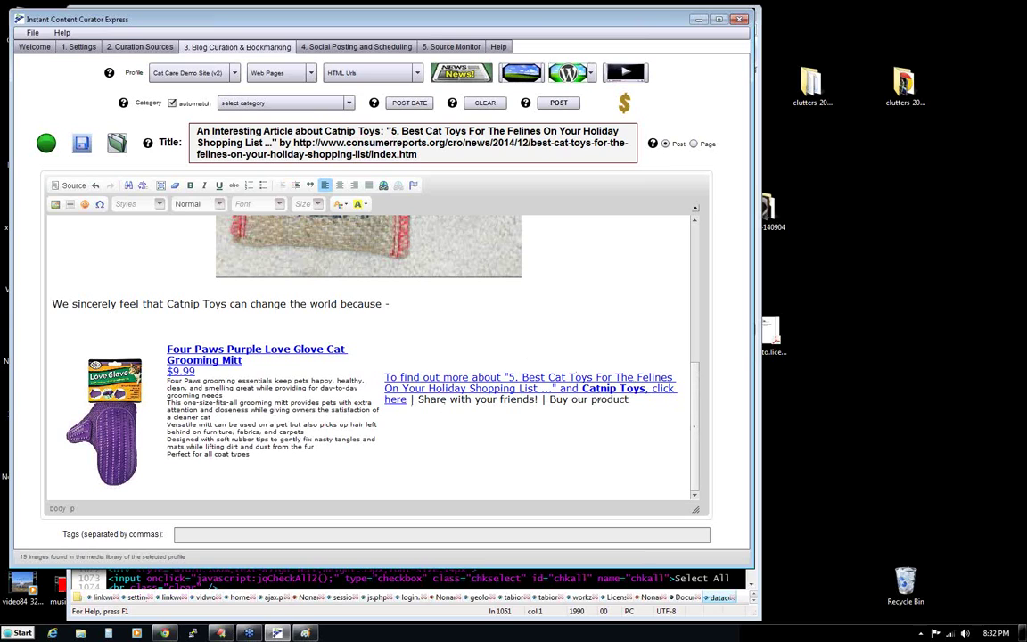
drag(637, 401, 385, 379)
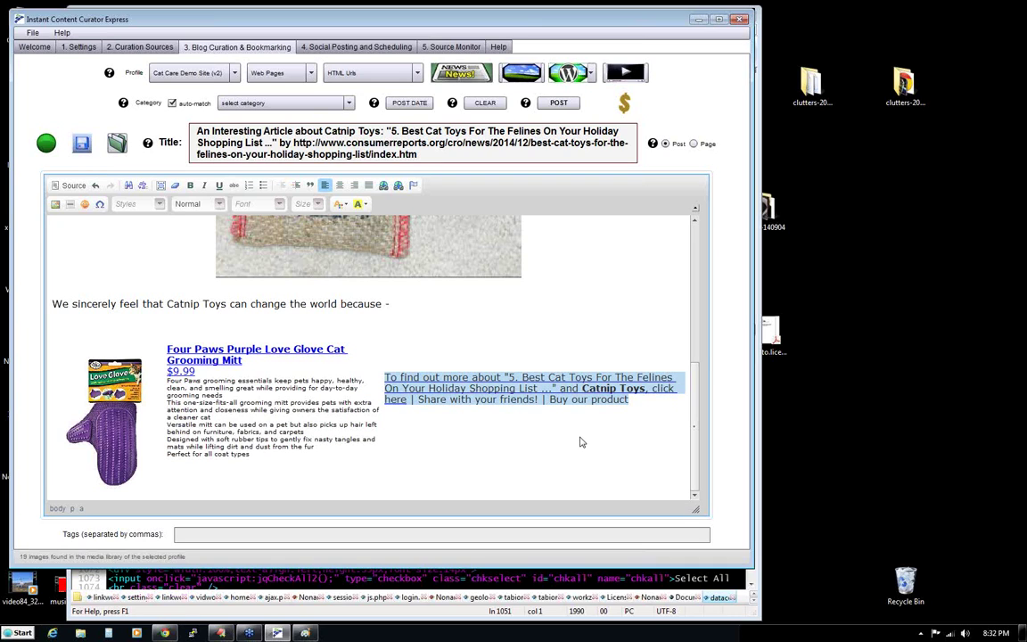
key(BackSpace)
text(For more tips and tricks o)
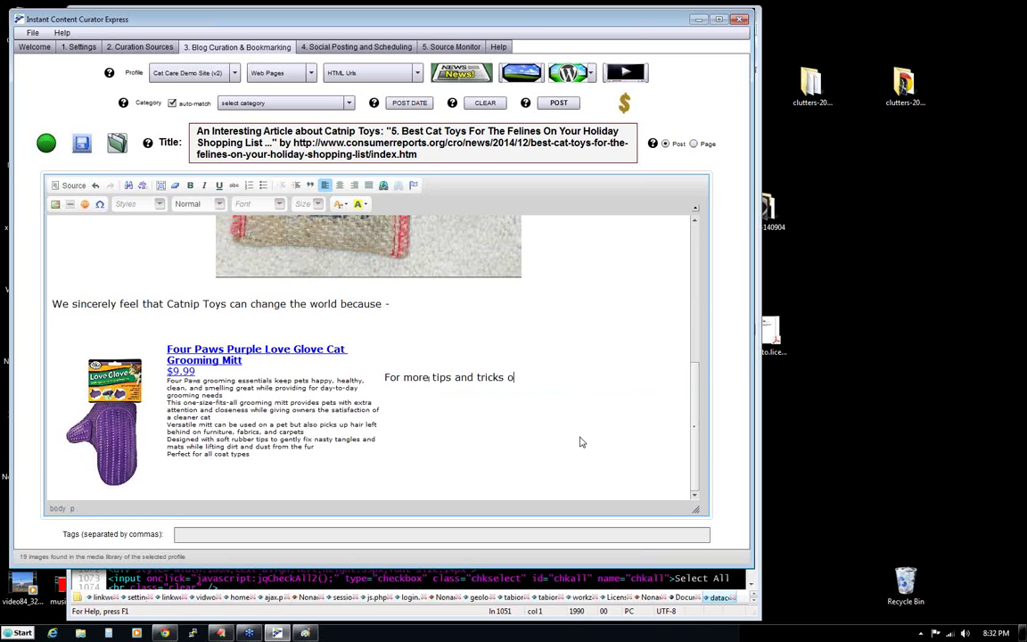
text(n Care Care, sign up to our)
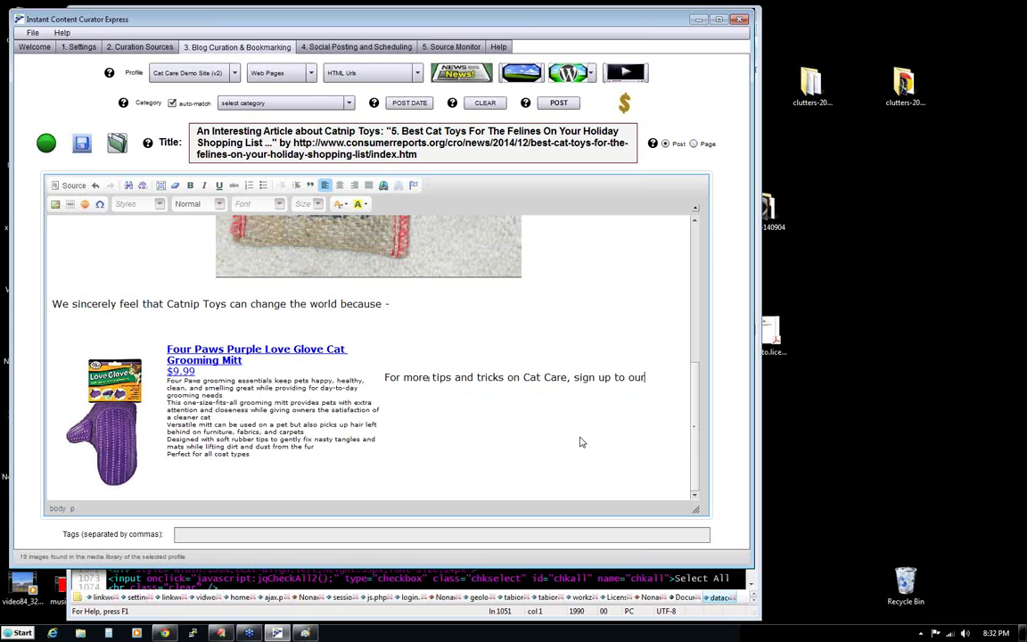
text( mailing list.)
- Replace the sentence below the catnip image with "Does your cat like catnip? Then check this out" and add two new lines after it
drag(51, 304, 35, 267)
click(388, 304)
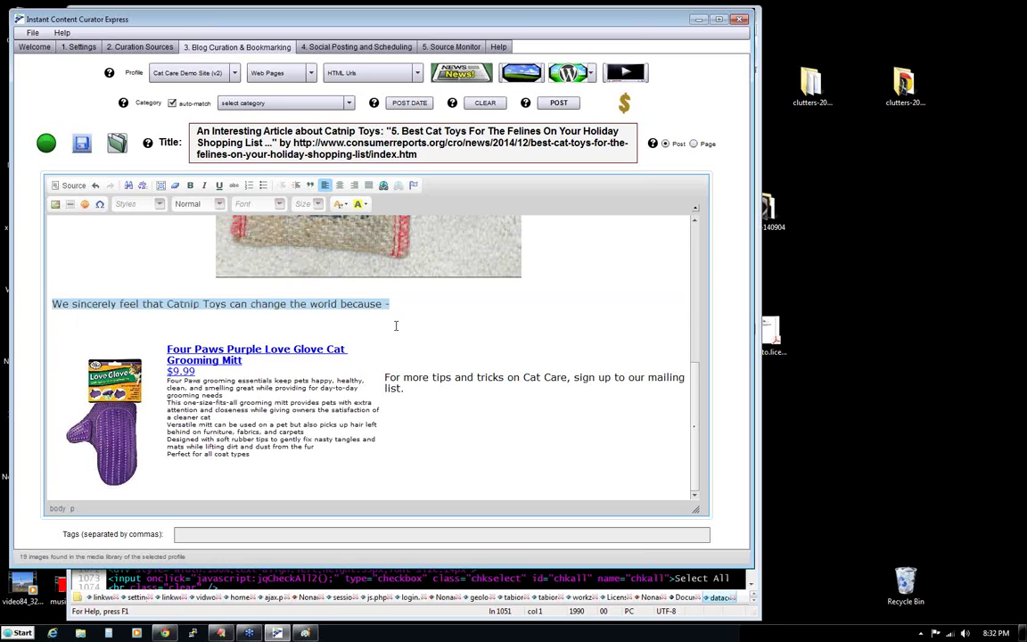
key(BackSpace)
text(Does your c)
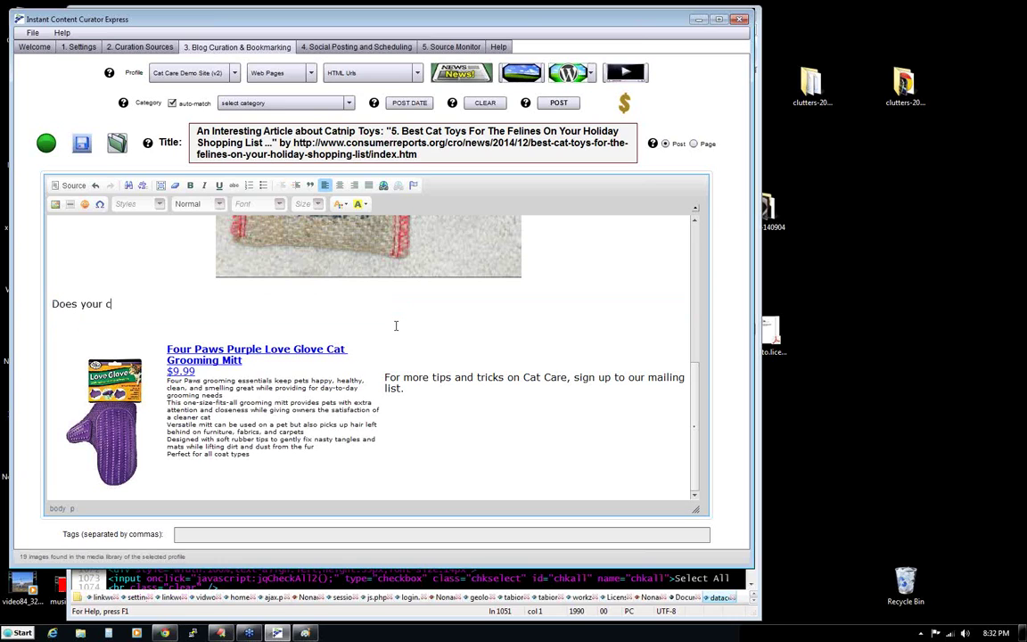
text(at like catnip? Then check this out)
key(Return)
key(Return)
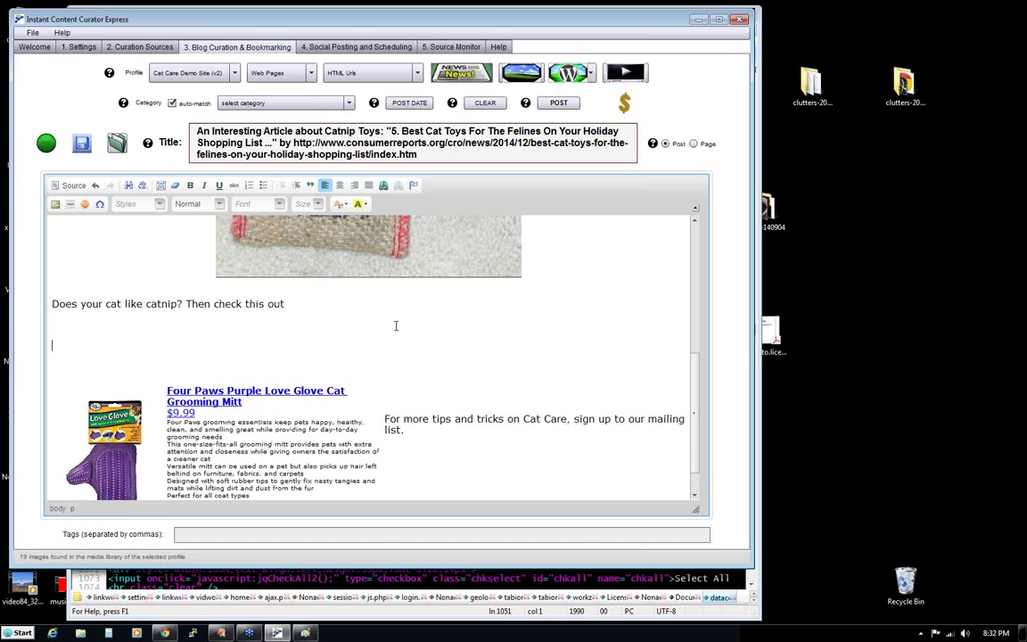
- Search Amazon products in all categories using the saved keyword Catnip
click(624, 104)
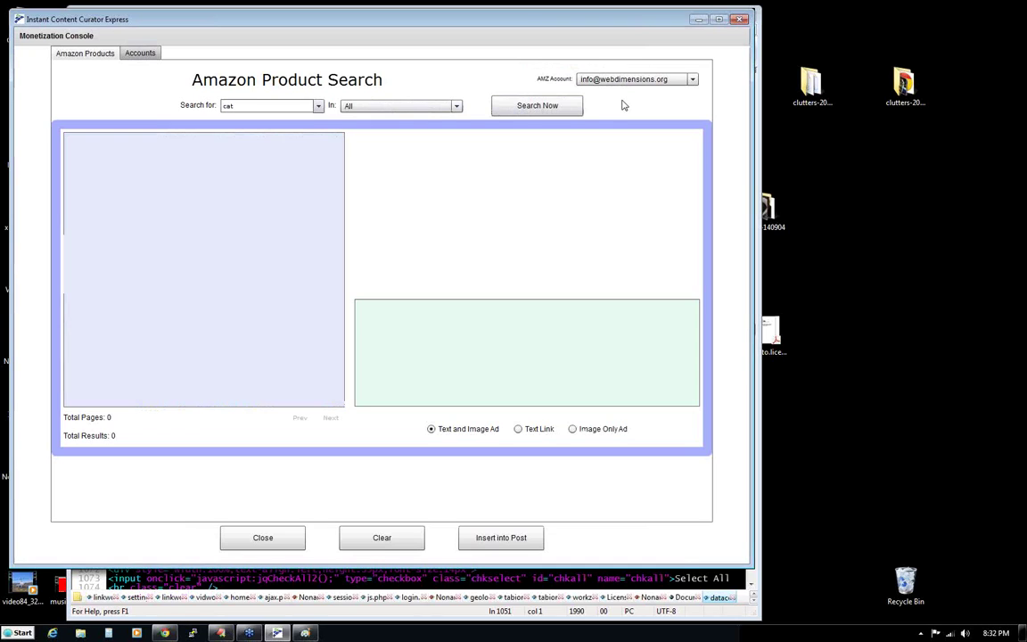
double_click(247, 106)
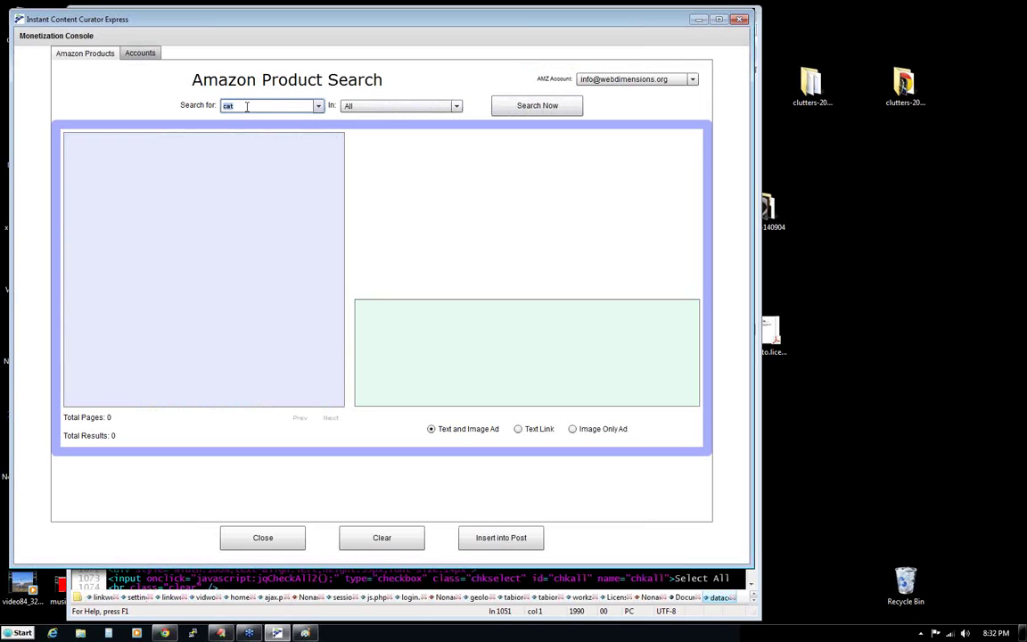
click(317, 106)
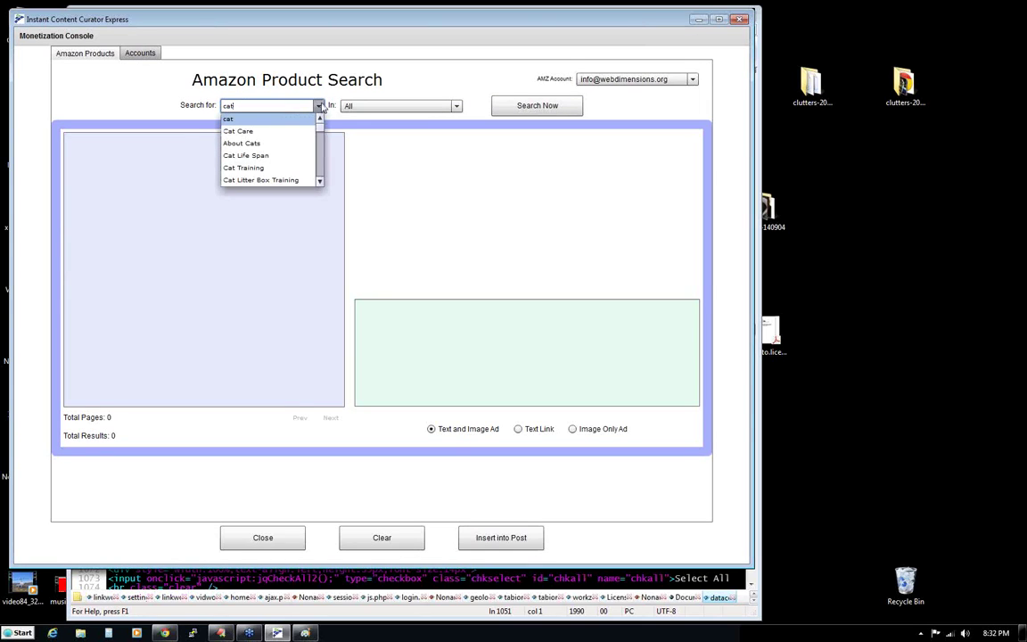
drag(323, 132, 321, 183)
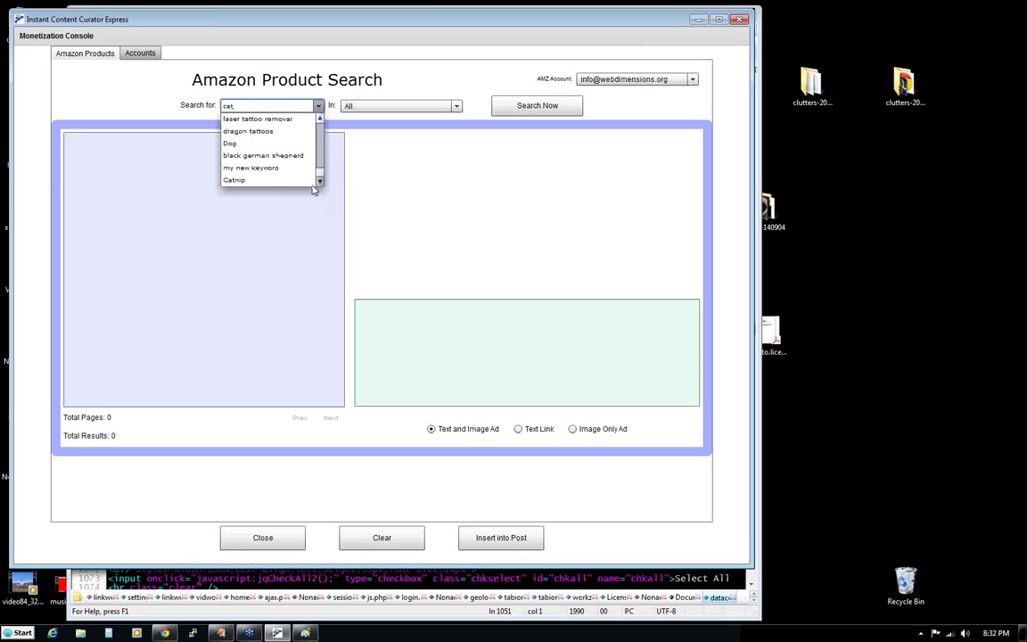
click(268, 178)
click(520, 106)
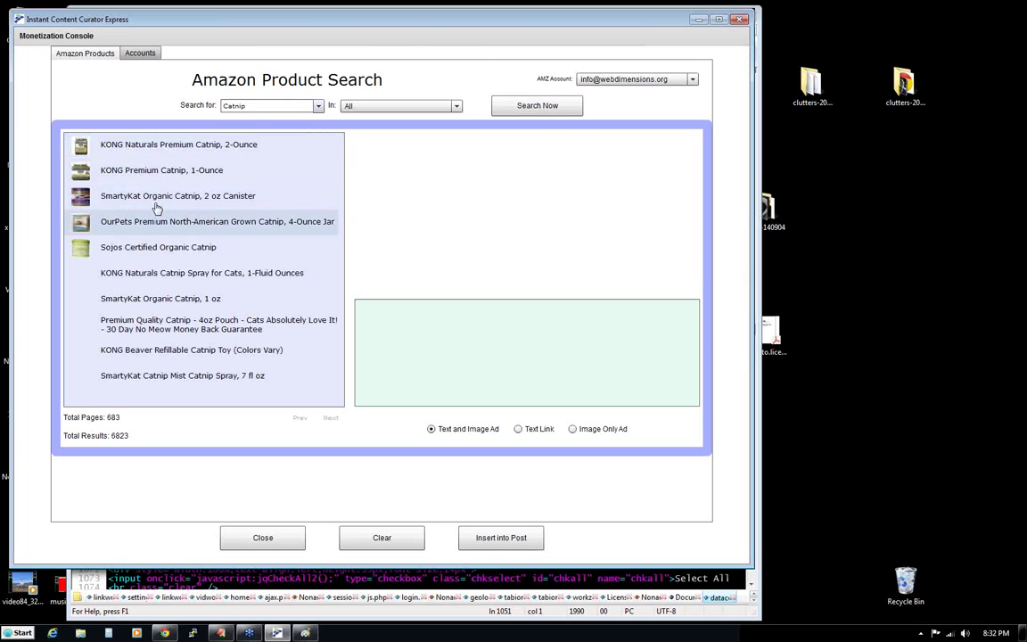
- Insert the text-and-image ad for KONG Naturals Premium Catnip, 2-Ounce into the post and return to the editor
click(140, 145)
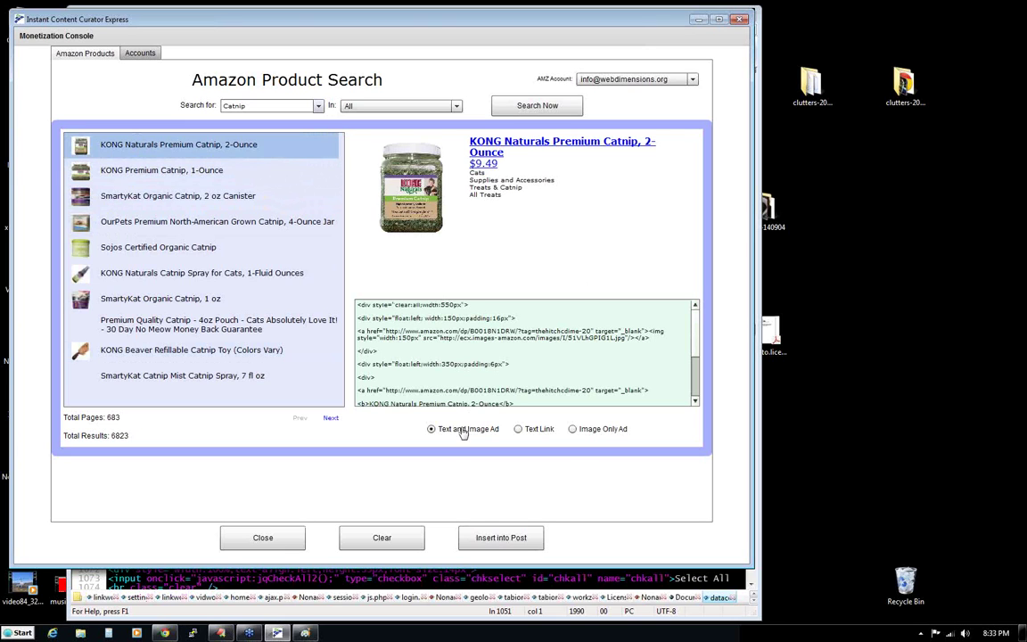
click(488, 540)
click(393, 314)
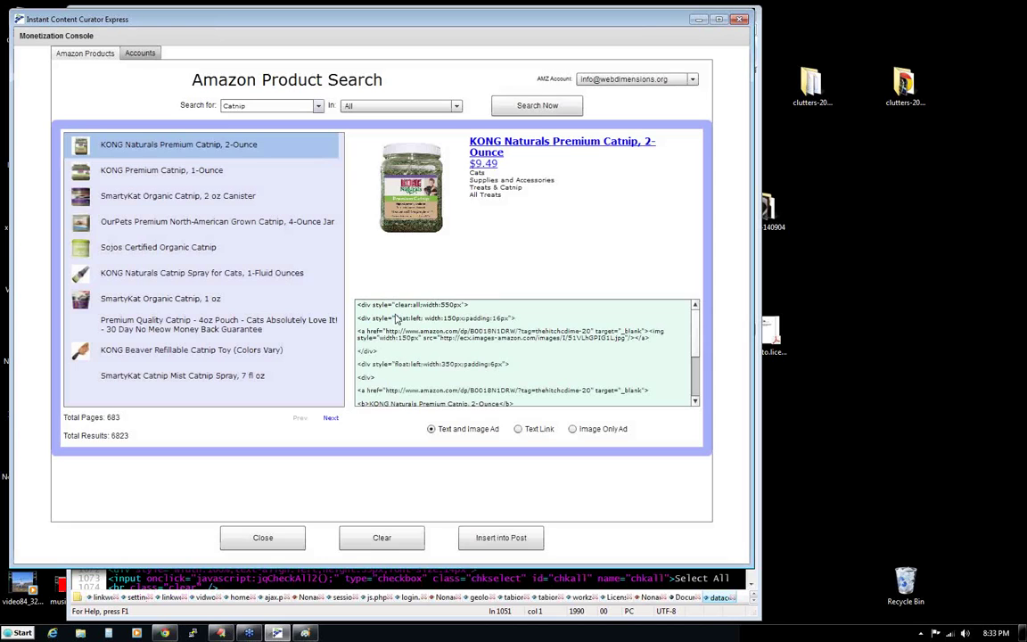
click(265, 540)
drag(697, 245, 705, 407)
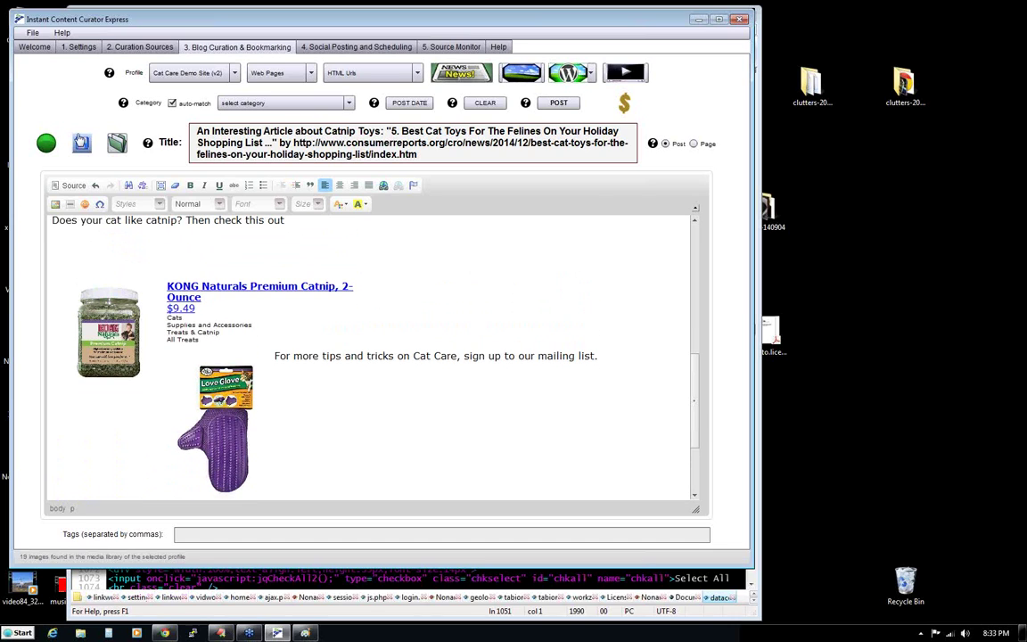
- Examine the post's HTML source and return to the formatted view
click(74, 185)
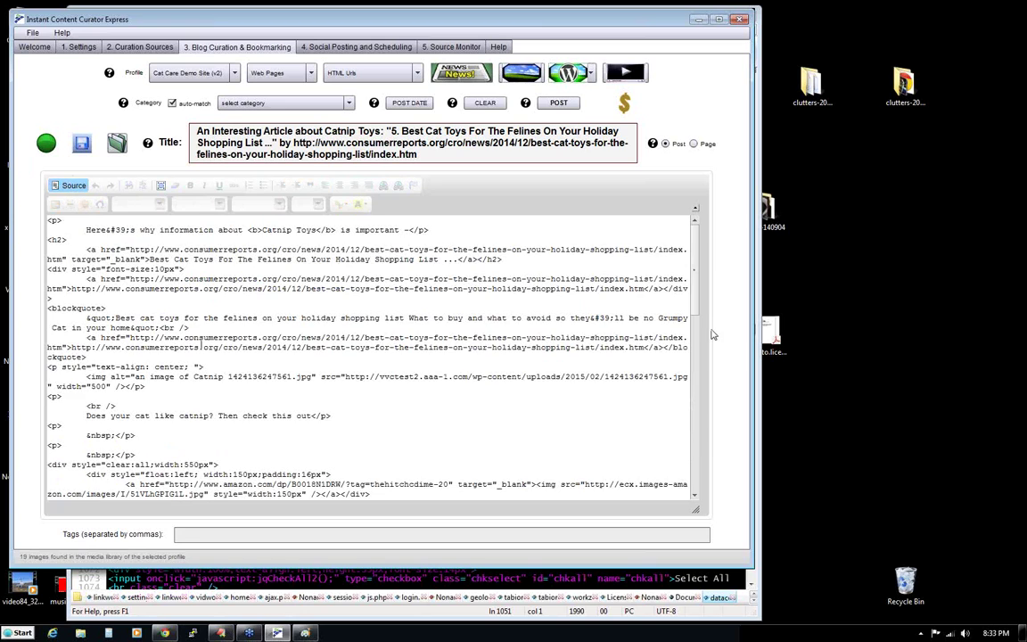
drag(695, 294, 49, 212)
click(74, 185)
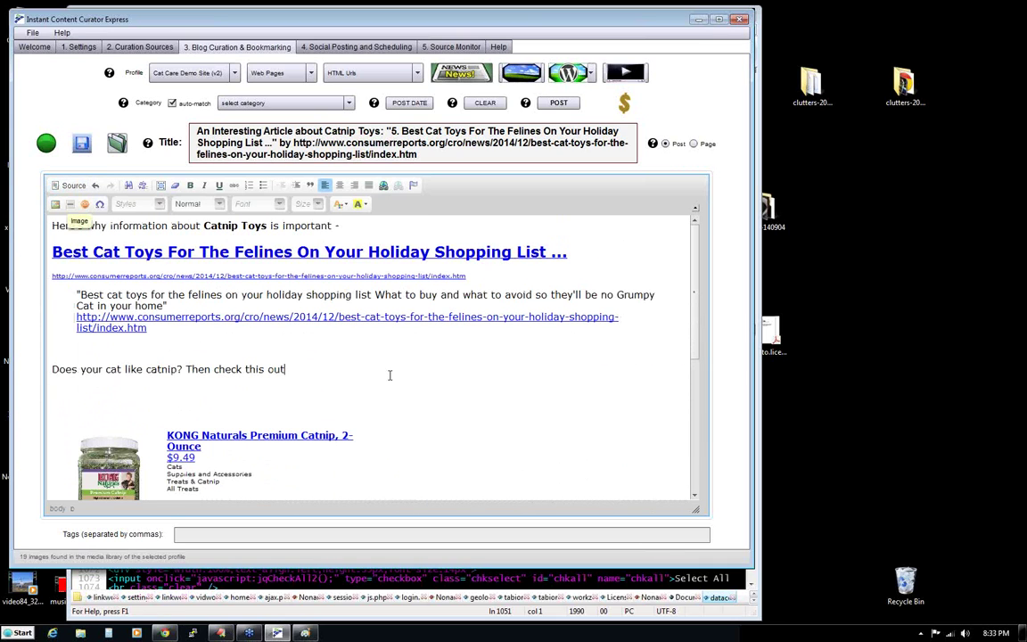
- Add line breaks before the mailing-list sentence to shift it down from beside the KONG catnip ad
scroll(633, 419, down, 4)
scroll(633, 418, up, 5)
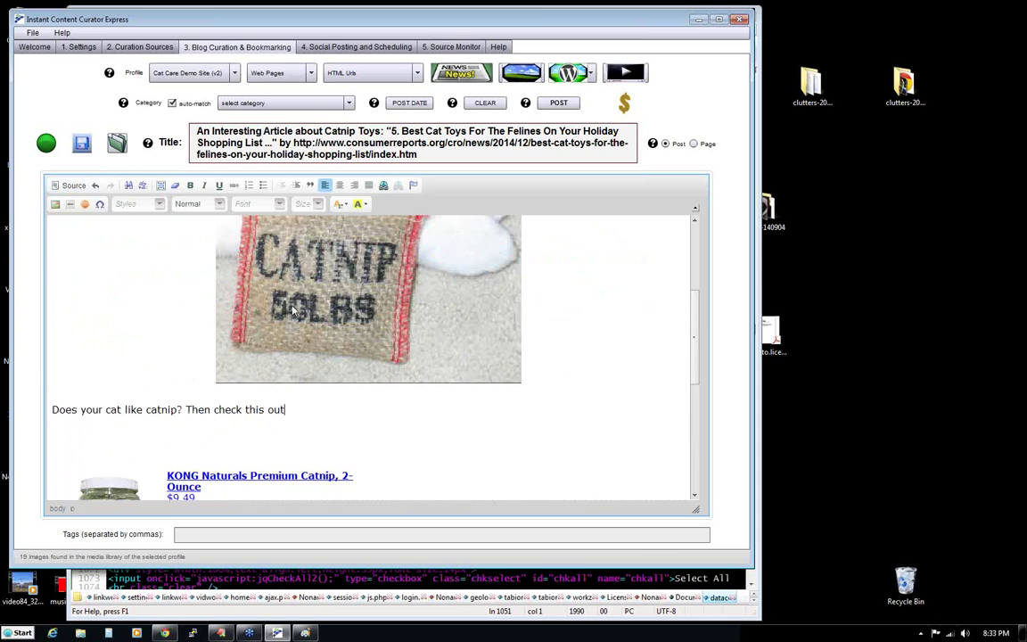
scroll(624, 365, down, 5)
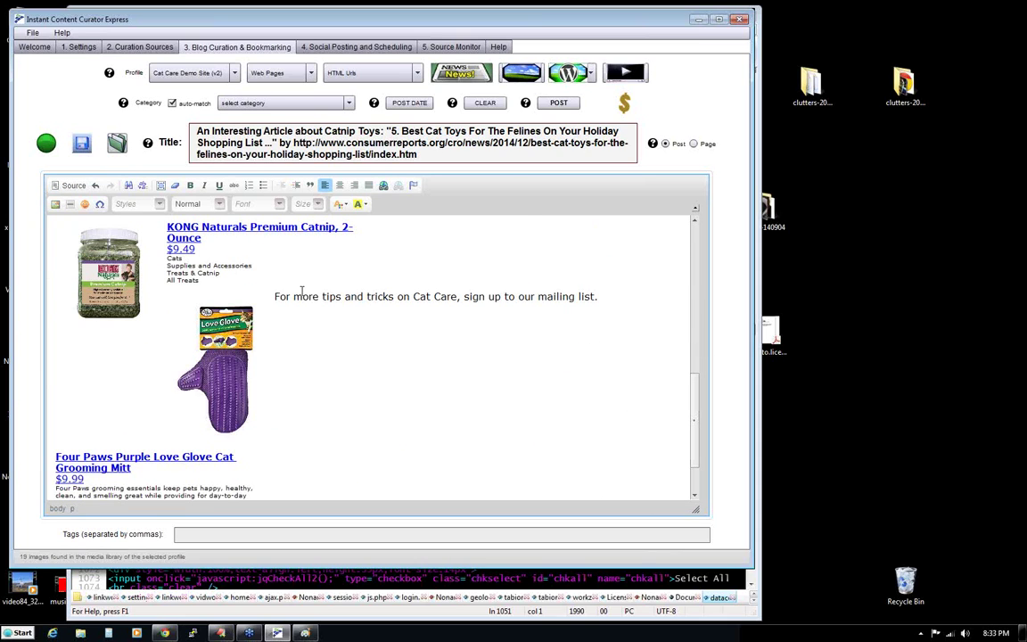
key(Return)
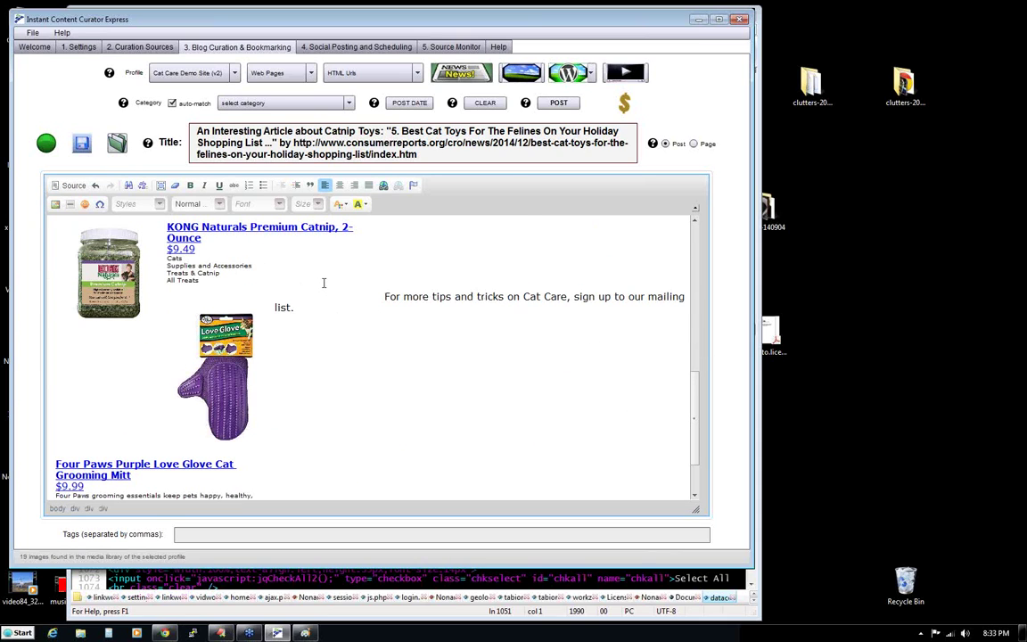
key(Return)
key(Return)
key(Return)
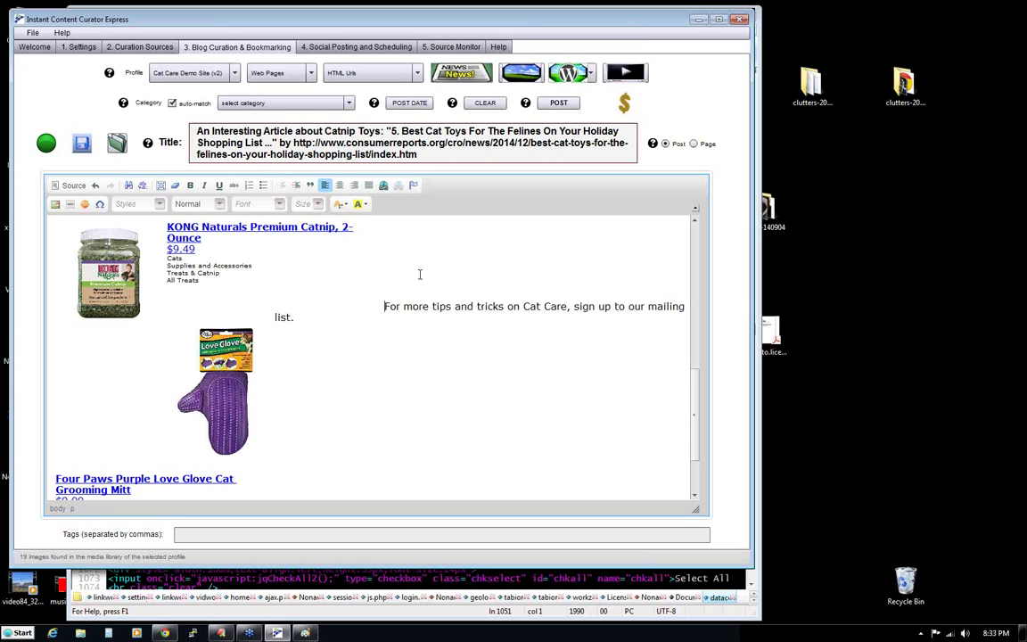
key(Return)
key(Return)
key(Return)
key(Return)
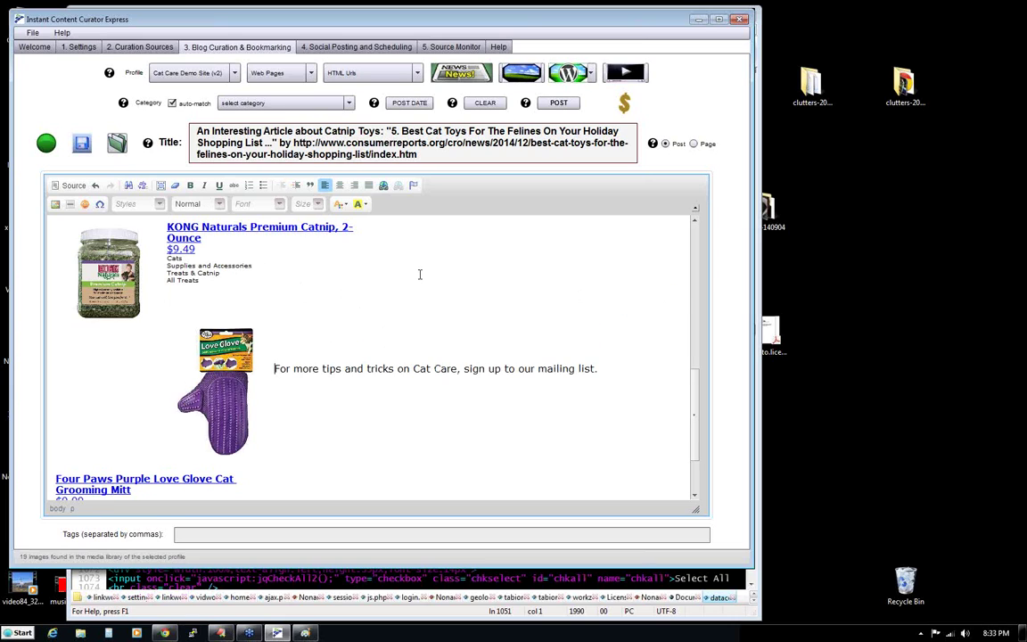
- Move the grooming mitt ad down so that it sits fully below the KONG catnip ad
click(247, 351)
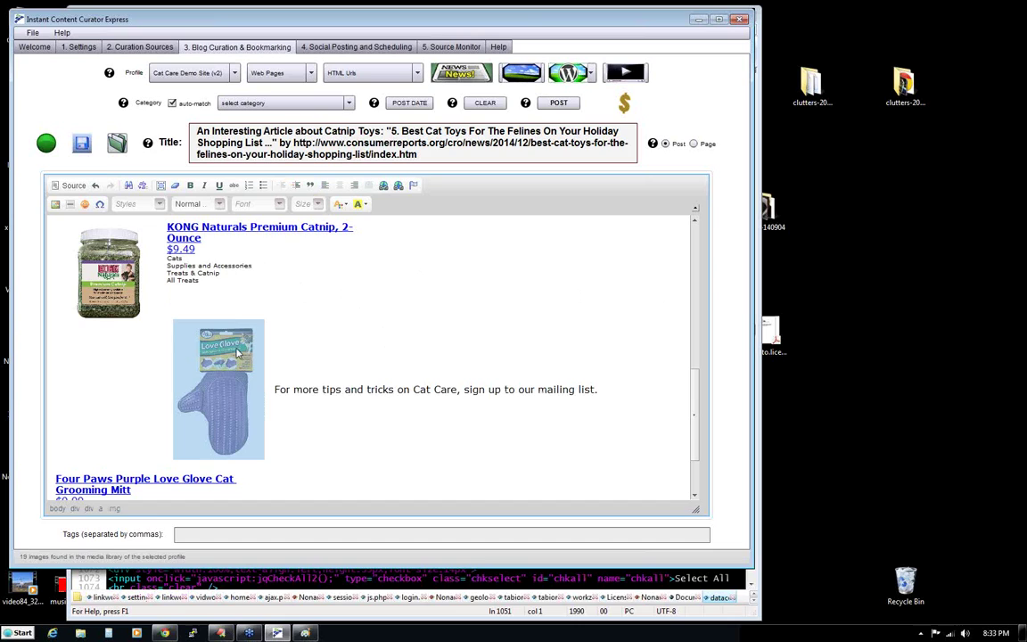
key(ctrl+z)
key(ctrl+z)
key(ctrl+z)
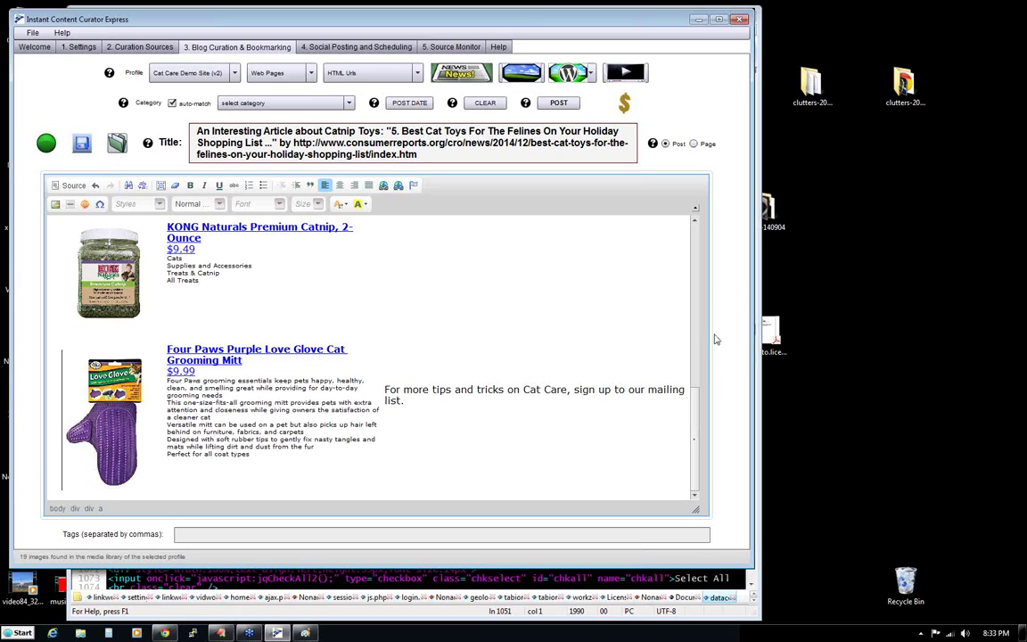
click(550, 316)
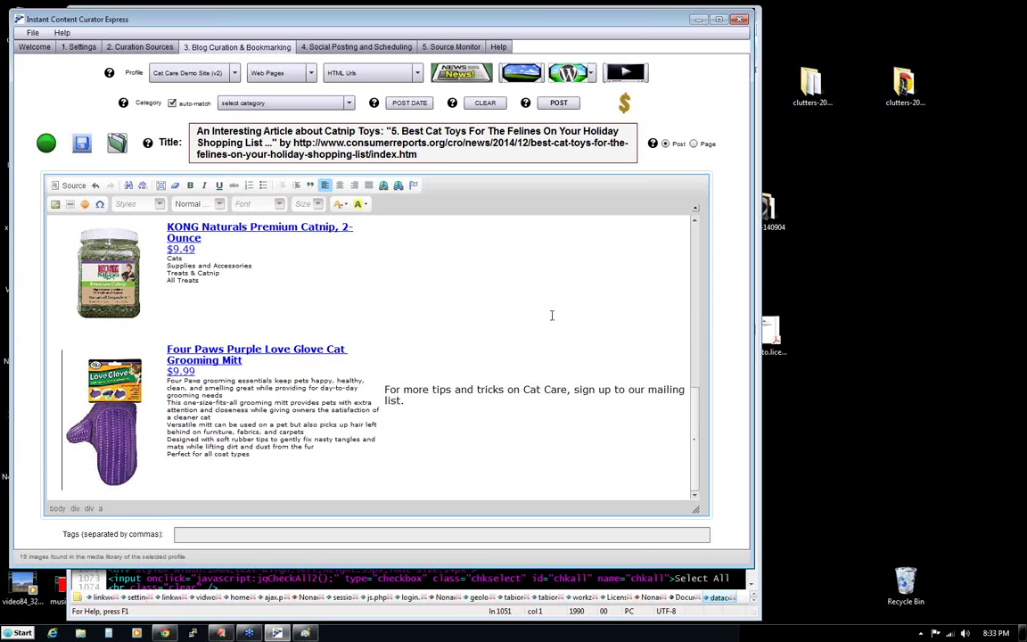
- Add line breaks before the mailing-list sentence to place it below the grooming mitt ad, and review the post layout
click(407, 389)
key(Return)
key(Return)
key(Return)
key(Return)
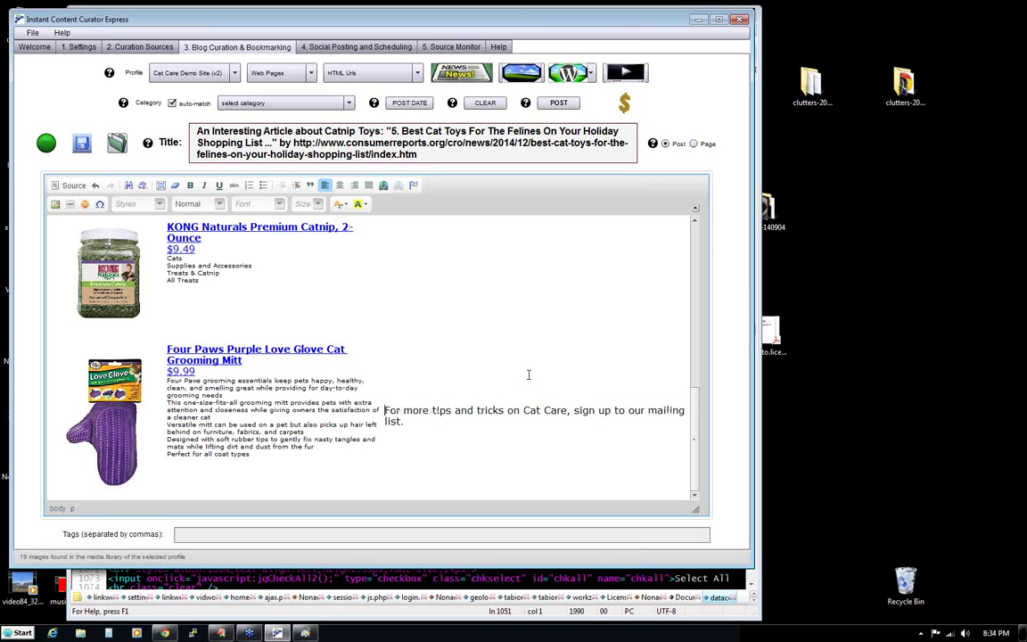
key(Return)
key(Return)
key(Return)
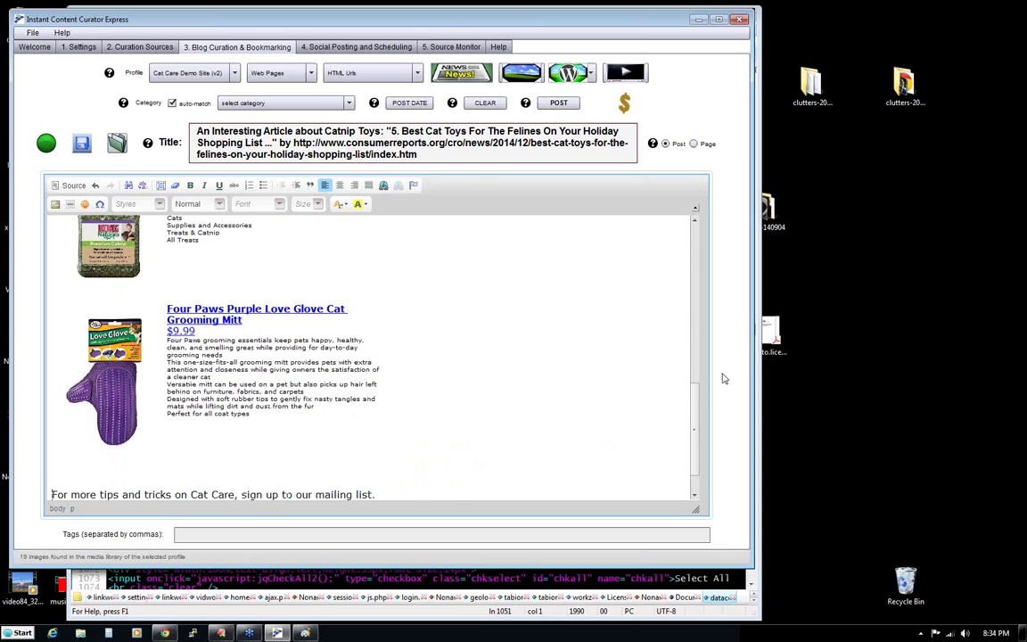
drag(695, 429, 692, 335)
scroll(513, 401, down, 2)
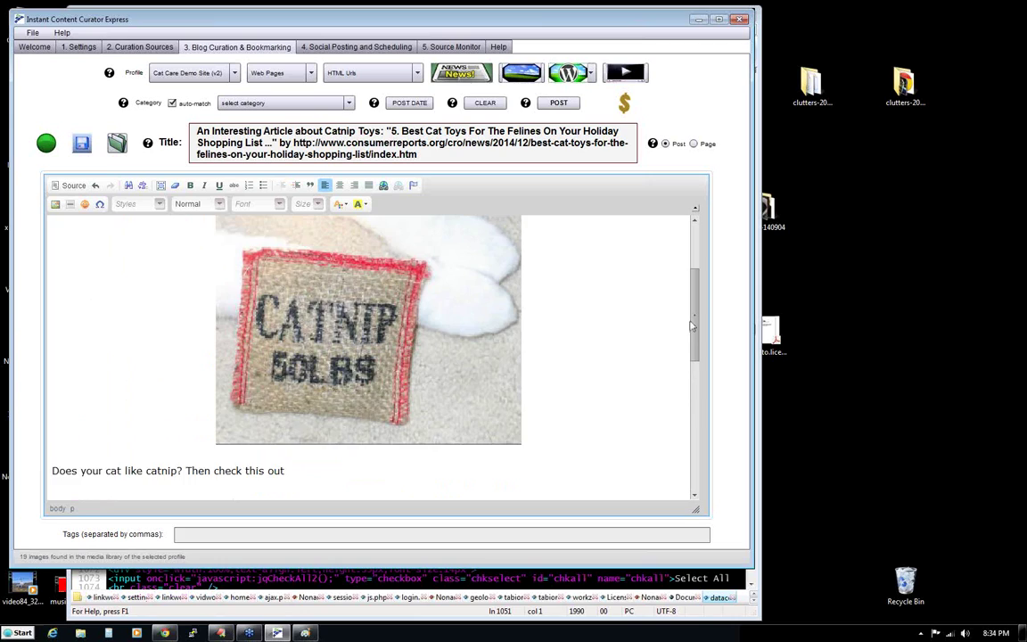
- Remove the extra blank lines between the sentence "Does your cat like catnip? Then check this out" and the KONG catnip ad
click(316, 363)
key(Delete)
key(Delete)
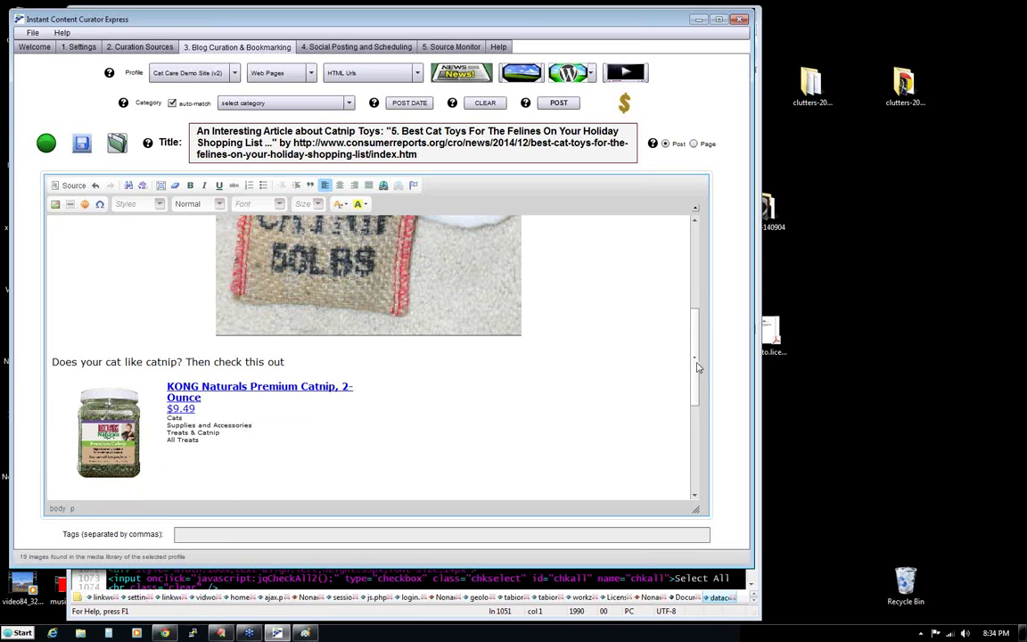
- Replace "Here's why information" at the start of the post's opening sentence with "I was checking out information"
drag(696, 325, 695, 257)
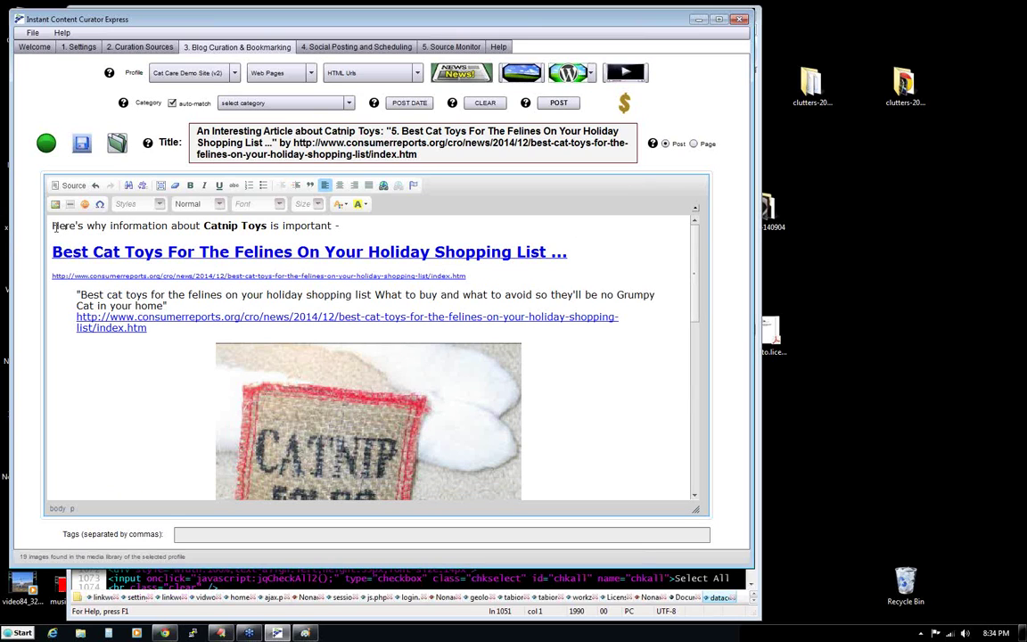
drag(54, 225, 276, 226)
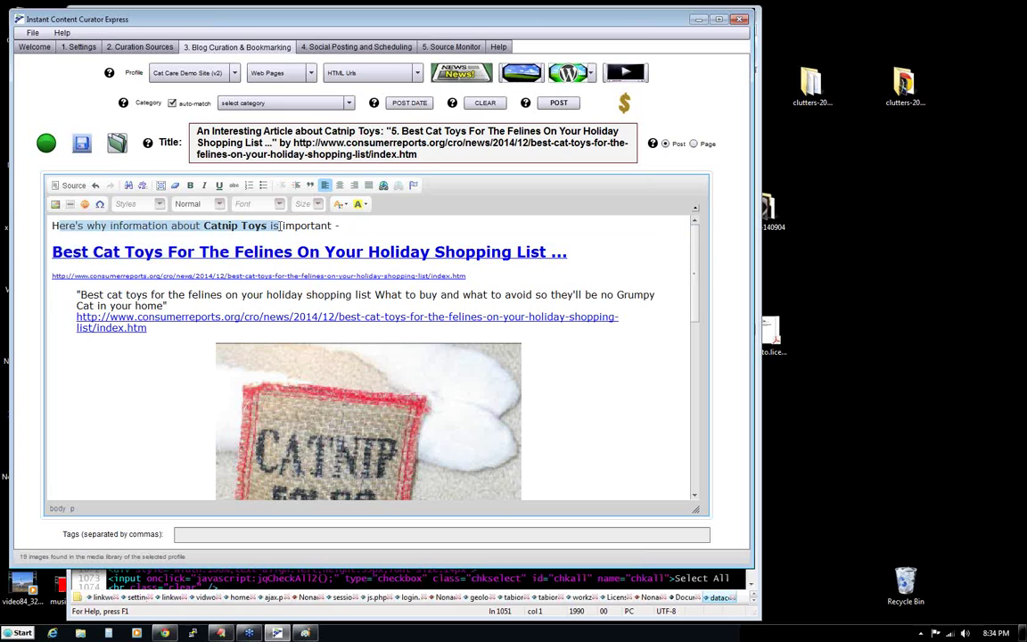
click(280, 226)
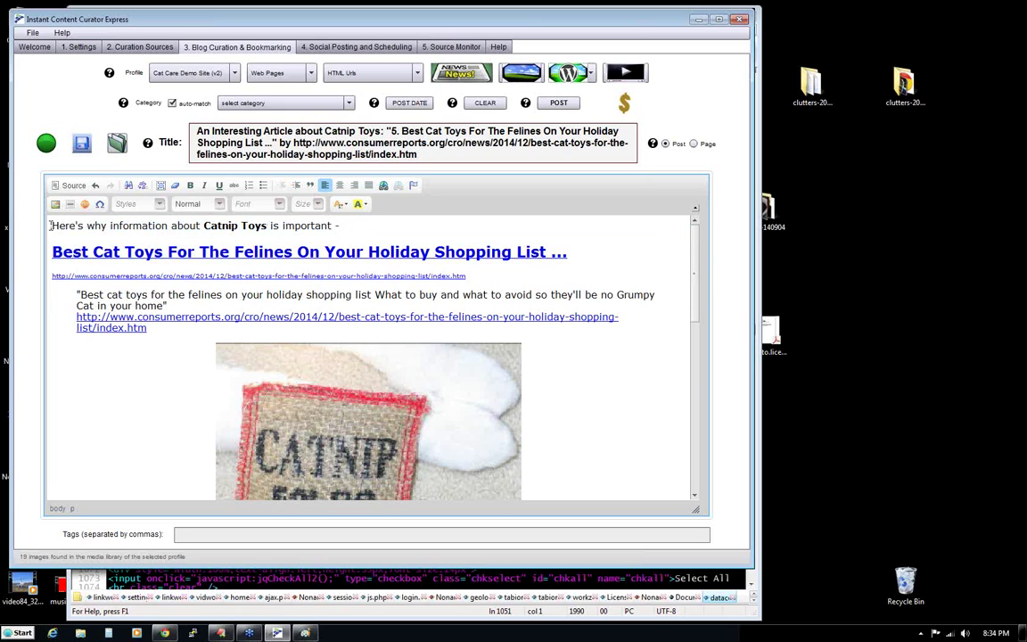
drag(53, 225, 173, 225)
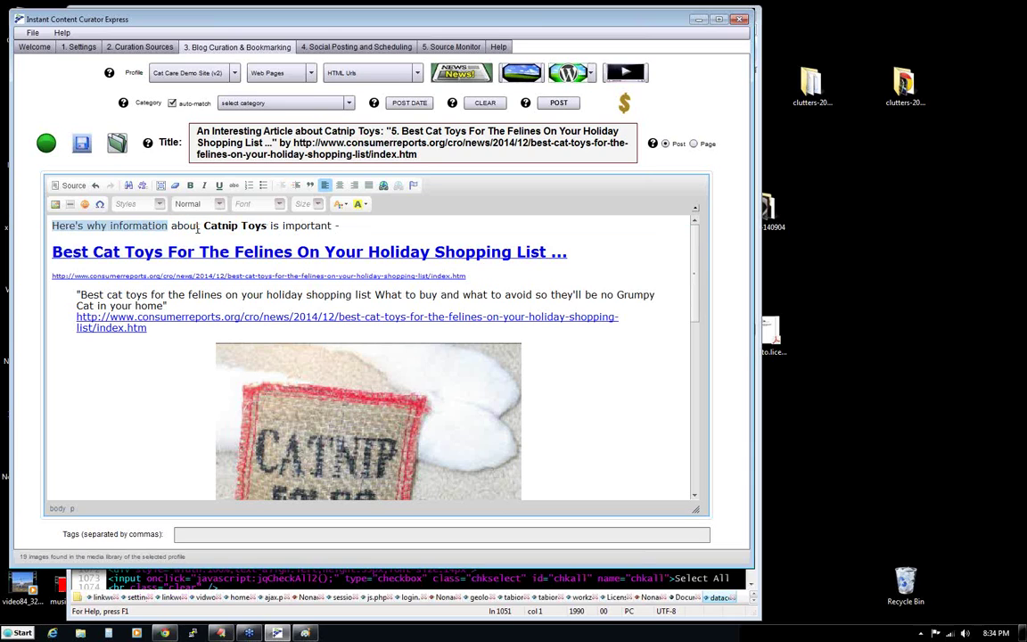
text(I was checking out Information a)
key(BackSpace)
key(BackSpace)
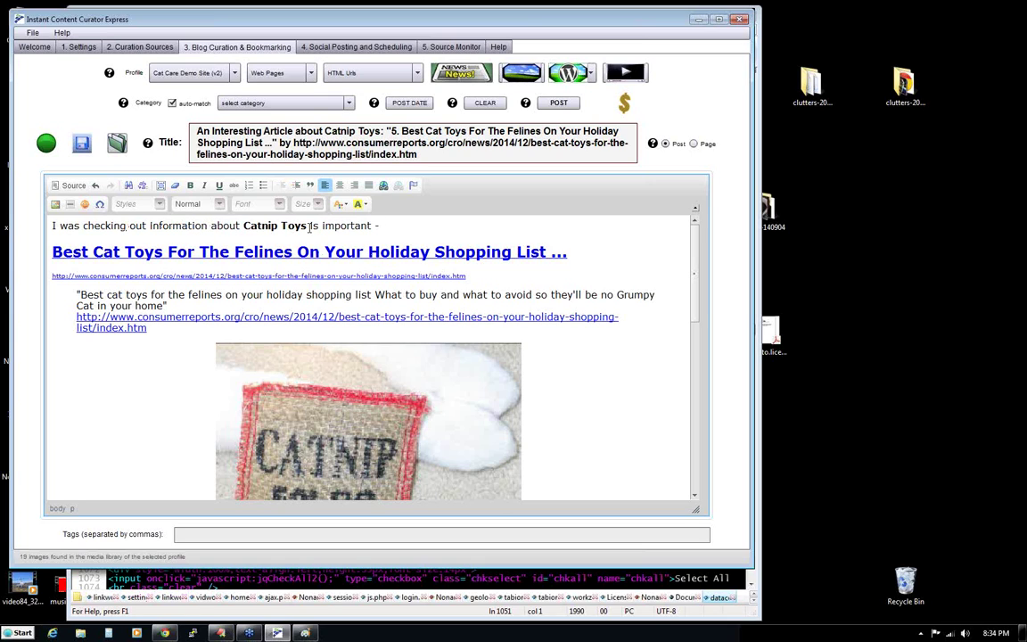
- Replace "is important -" in the opening sentence with "and I found this awesome article that you may enjoy."
drag(310, 226, 425, 220)
text(and I found this awesomse)
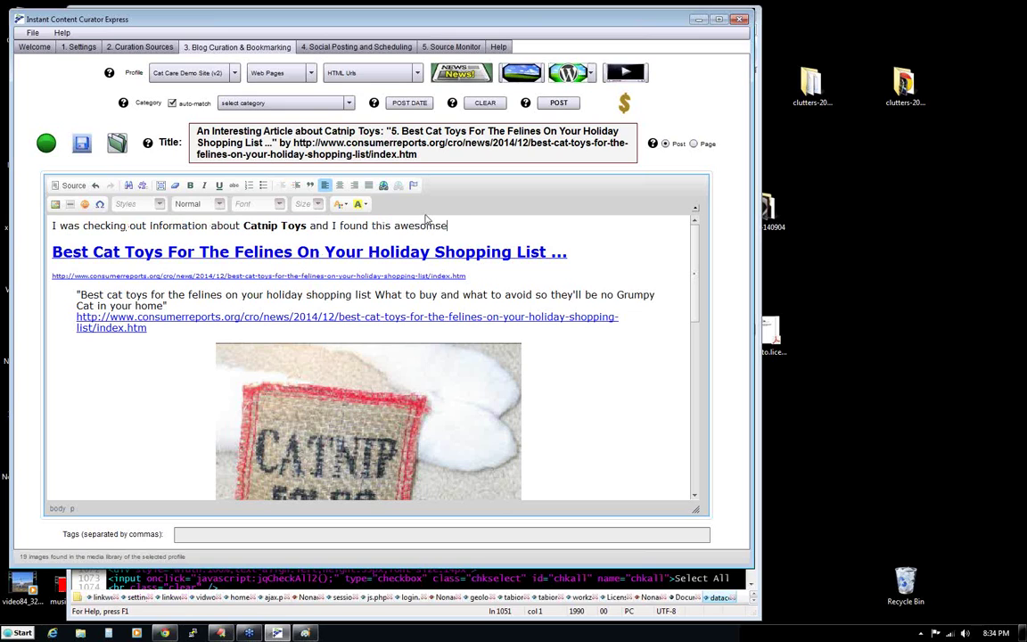
key(BackSpace)
key(BackSpace)
key(BackSpace)
text(me article that you may enjoy.)
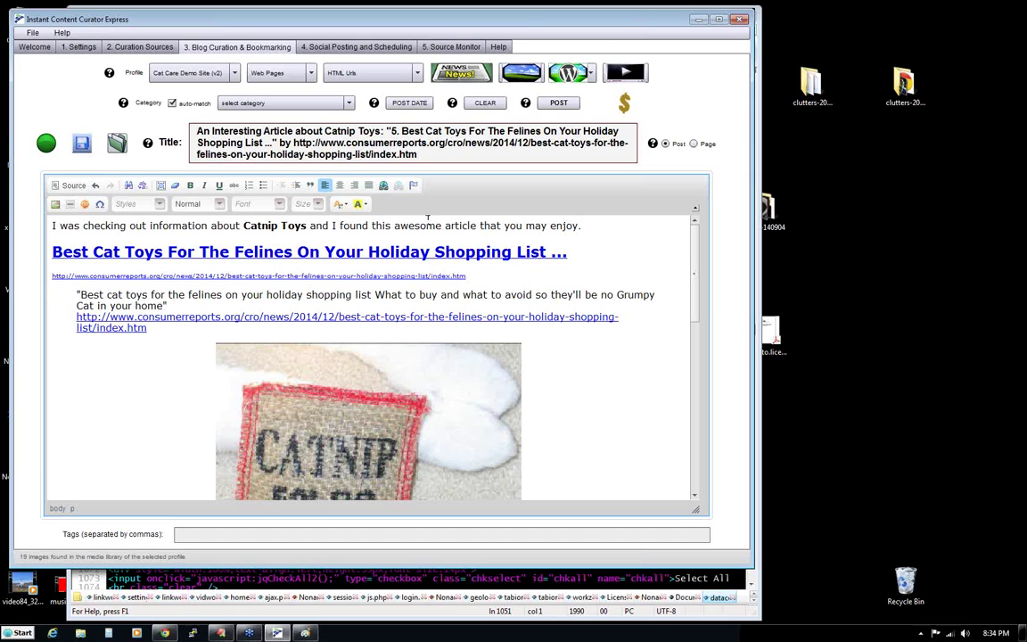
- Review the quoted article excerpt, check the page in the source monitor, and return to the post
mouse_move(694, 271)
mouse_down()
mouse_move(686, 447)
mouse_move(699, 268)
mouse_up()
drag(80, 294, 165, 306)
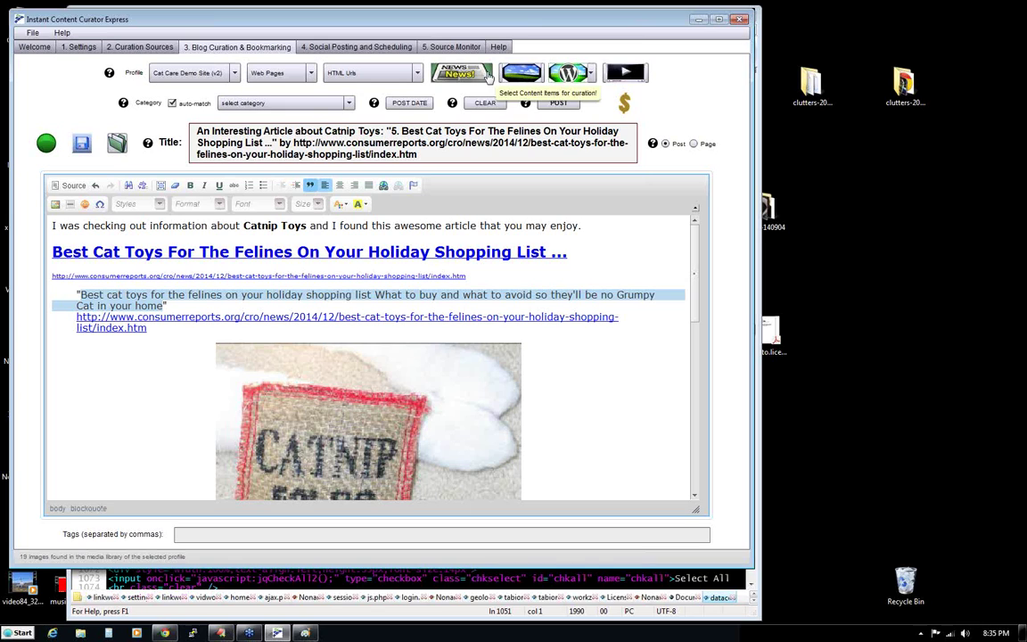
click(437, 49)
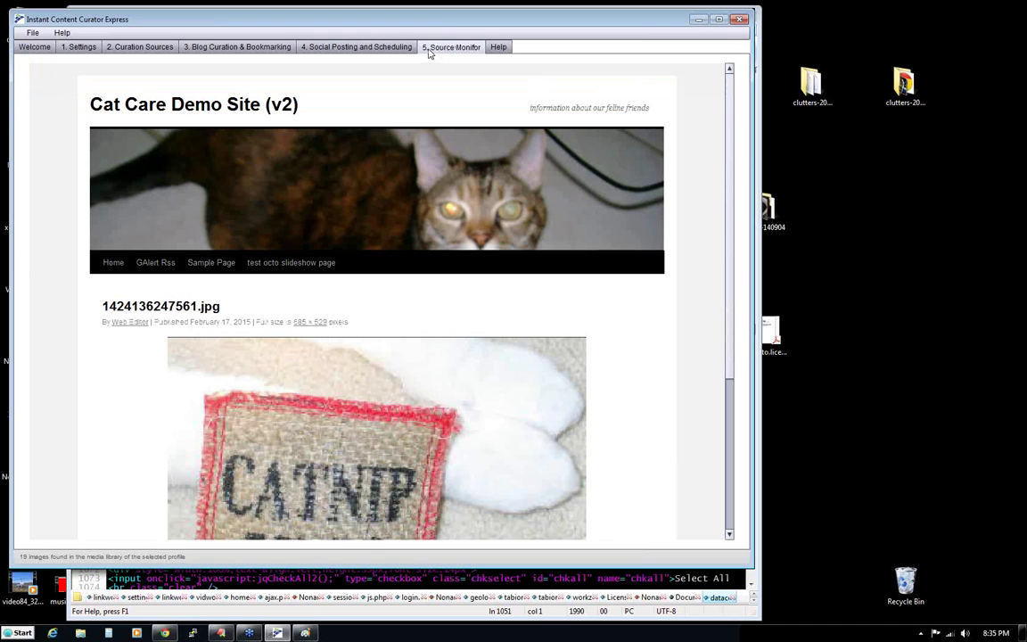
click(266, 50)
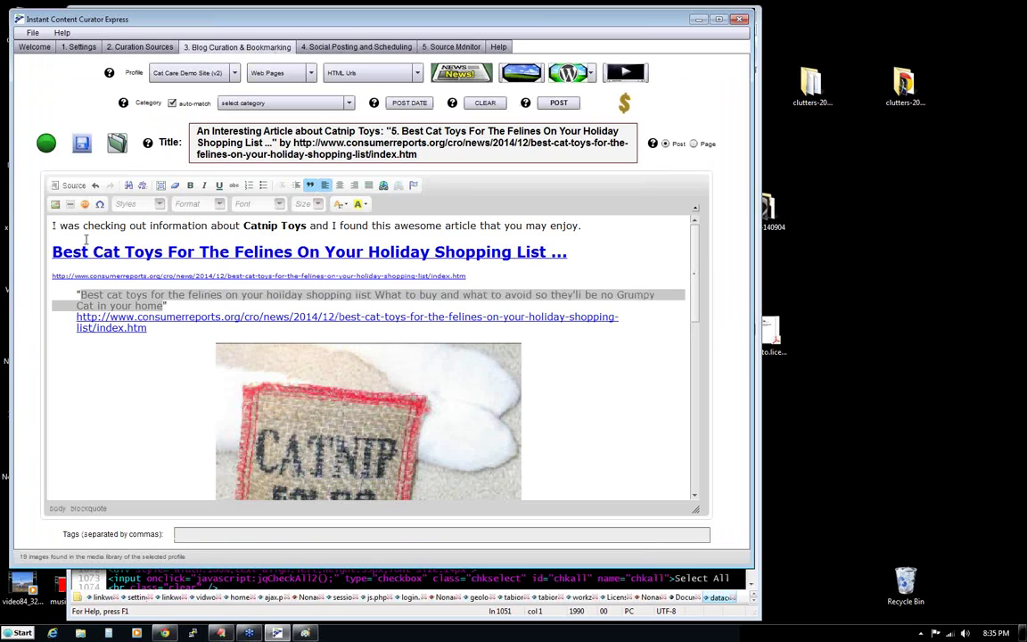
click(169, 305)
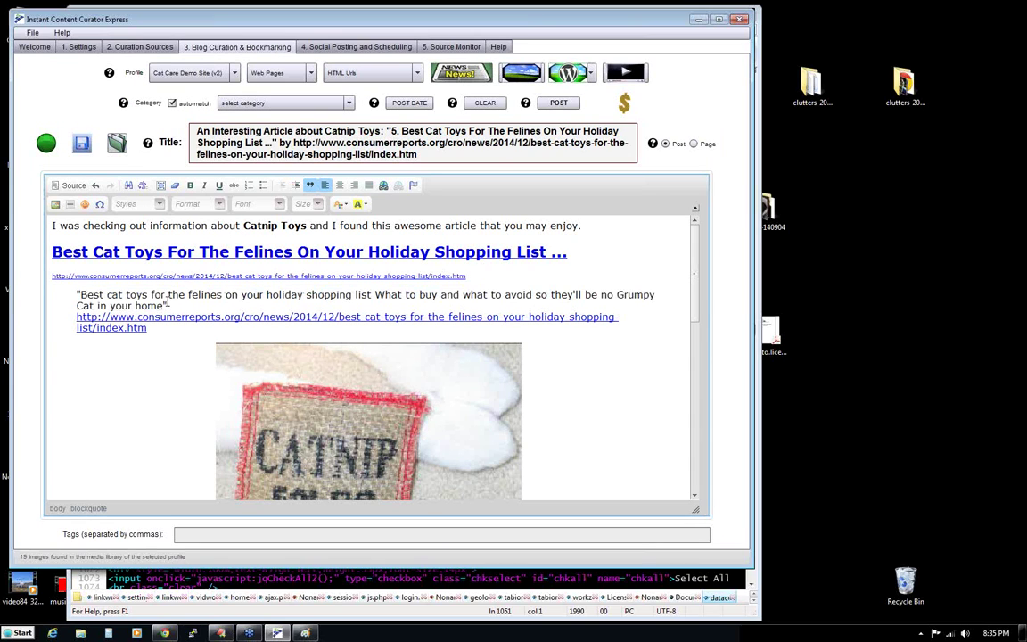
- Add the prefix "Consumer Reports:" at the start of the post title
click(422, 154)
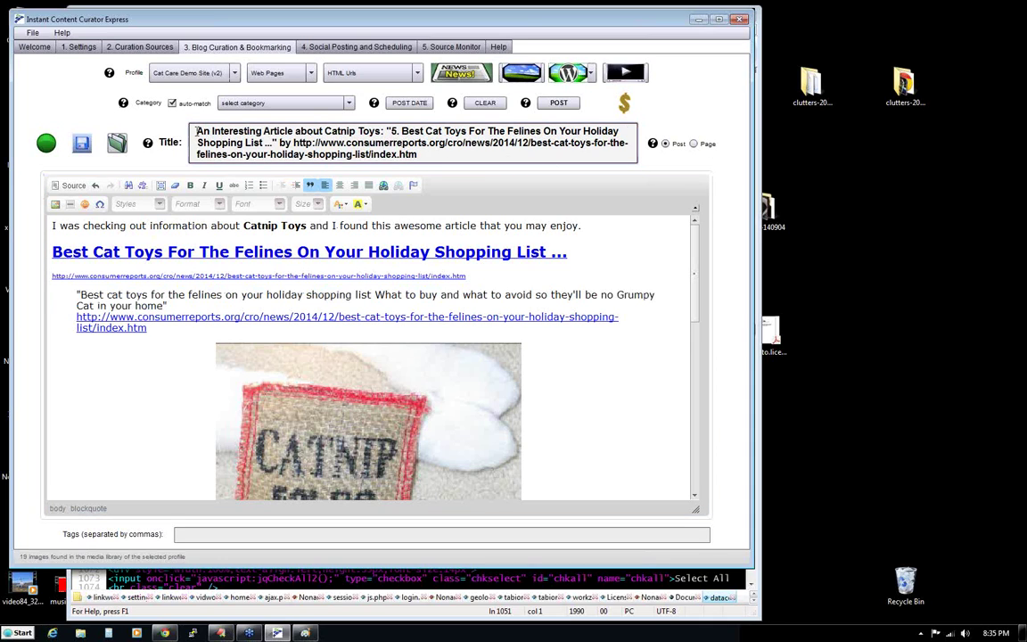
click(198, 134)
text(cpma)
key(BackSpace)
key(BackSpace)
key(BackSpace)
key(BackSpace)
text(Consumer)
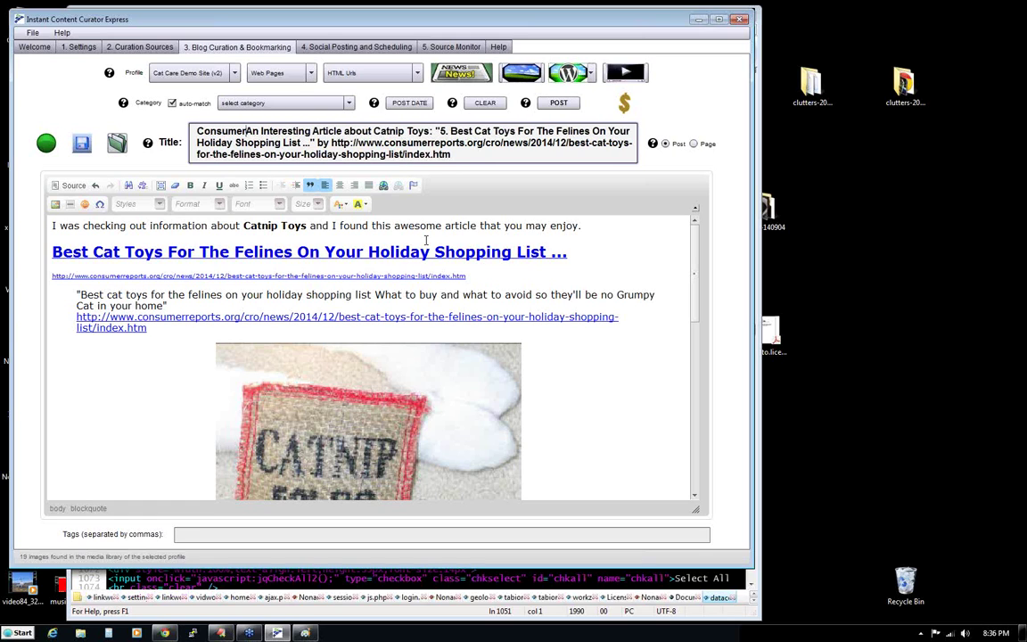
text( Report)
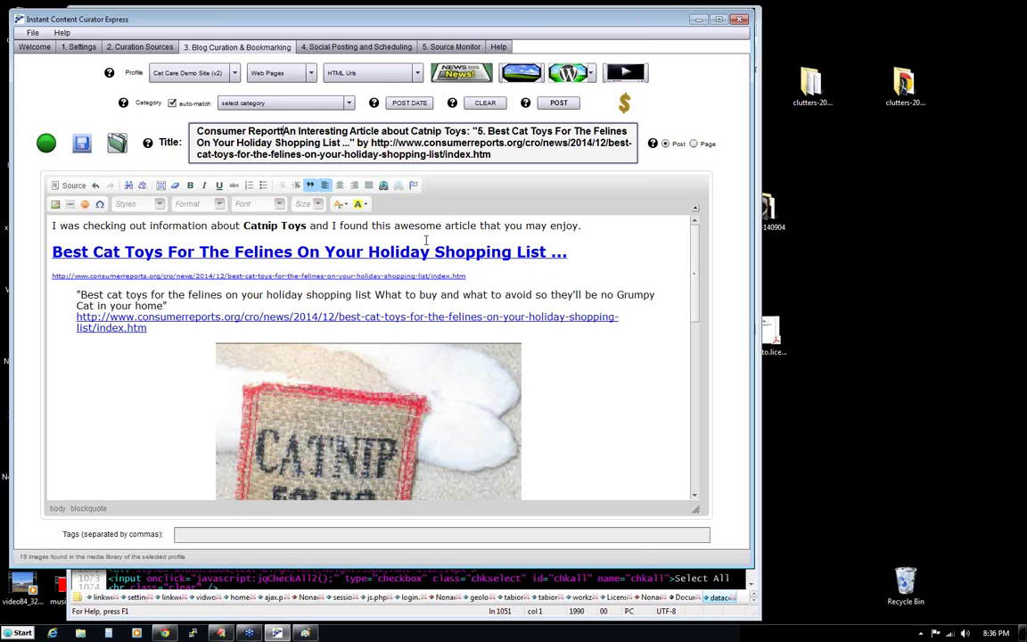
text(s:)
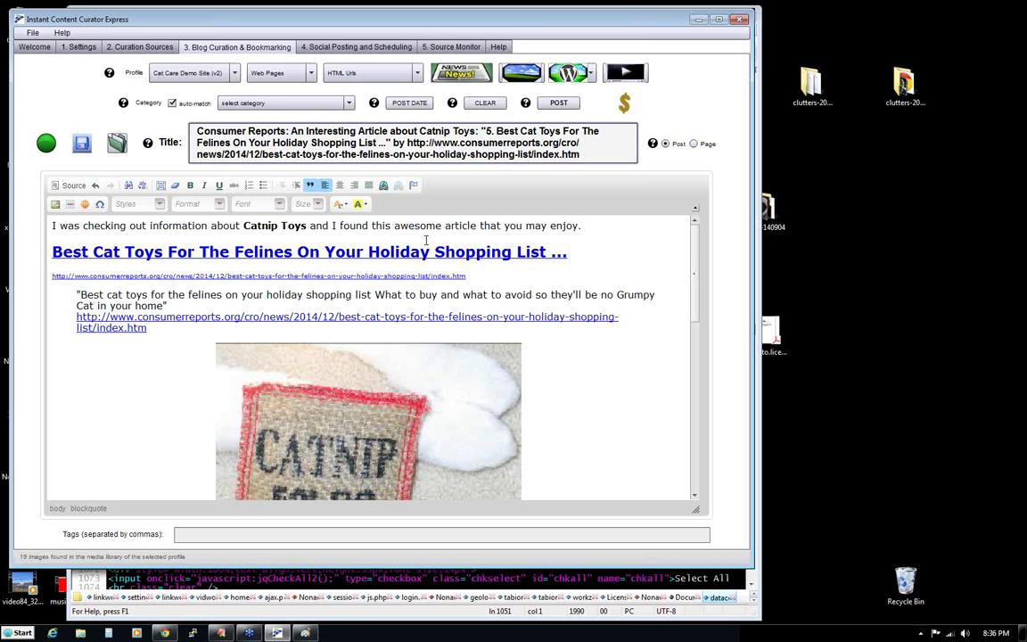
- Delete "An Interesting" from the post title and replace "Catnip" with "Best Cat"
key(Delete)
key(Delete)
key(Delete)
key(Delete)
key(Delete)
key(Delete)
key(Delete)
key(Delete)
key(Delete)
key(Delete)
key(Delete)
key(Delete)
key(Delete)
key(Delete)
key(Delete)
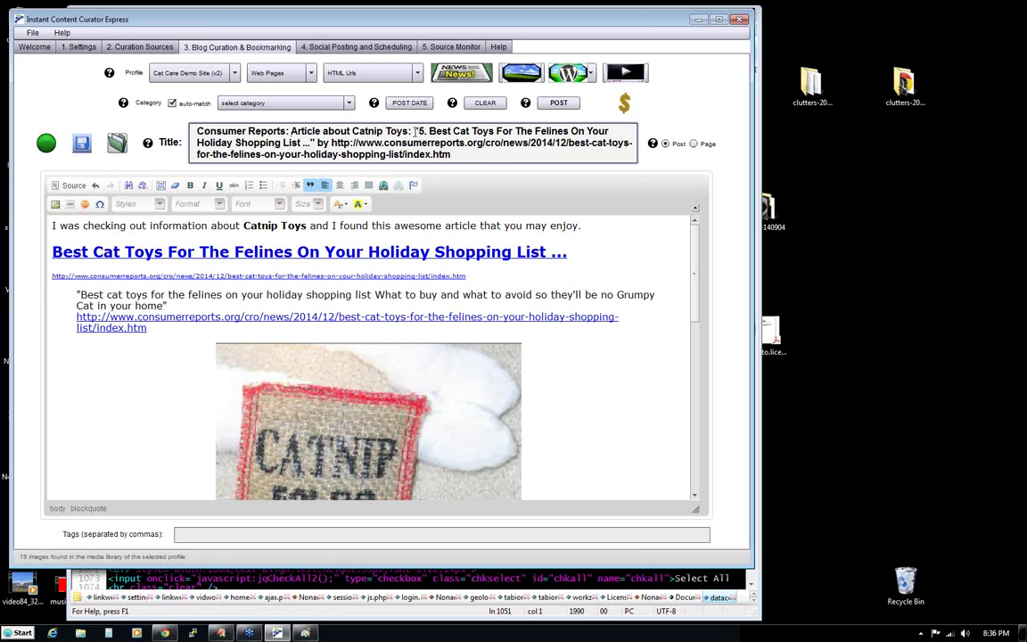
double_click(361, 131)
text(Best Cat)
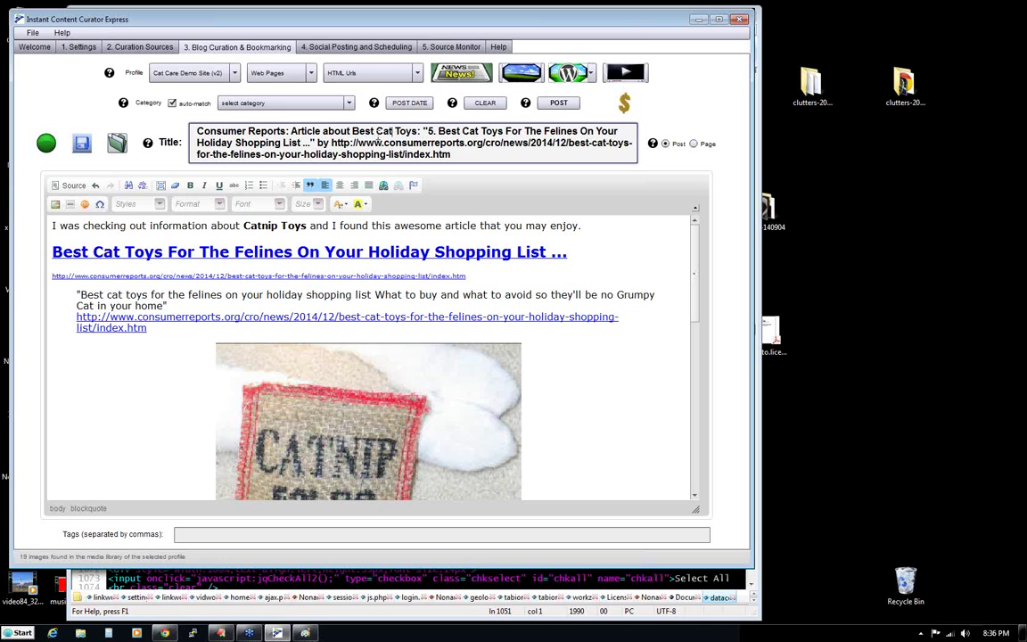
- Delete everything before "Best Cat Toys For The Felines" in the title and change "Cat" to "Catnip"
drag(434, 131, 183, 131)
key(BackSpace)
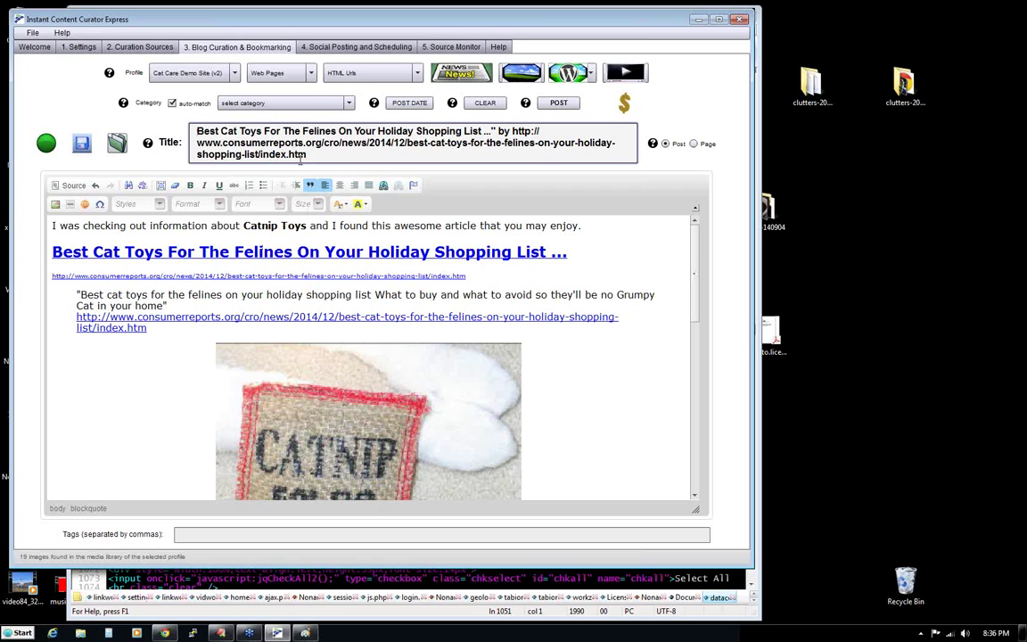
click(239, 131)
key(Delete)
text(nip)
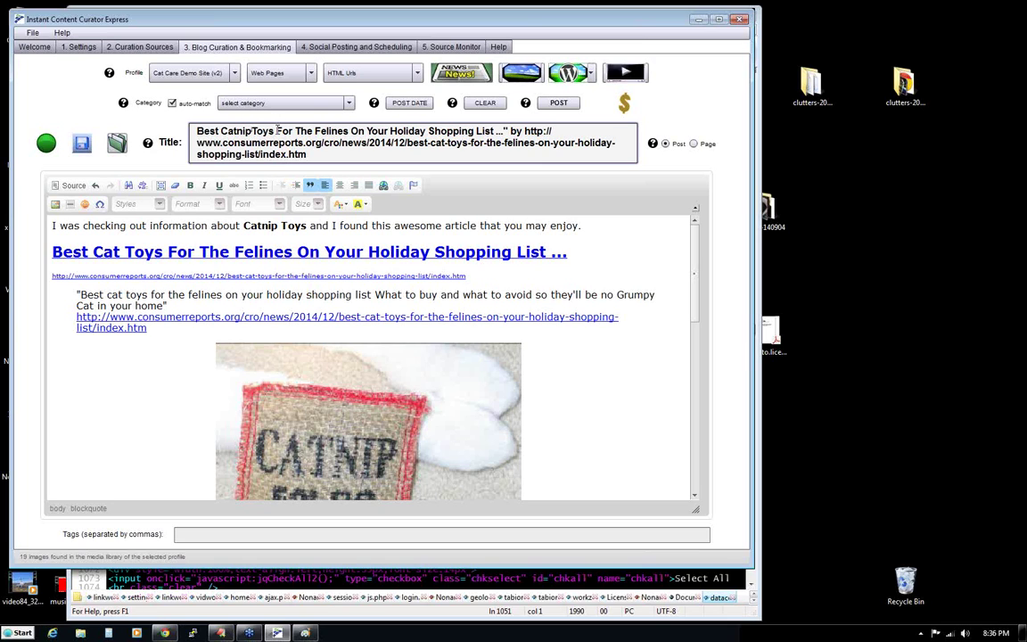
- Replace the remainder of the title after "Toys" with "According to Consumer Reports"
drag(276, 132, 307, 155)
text(Acco)
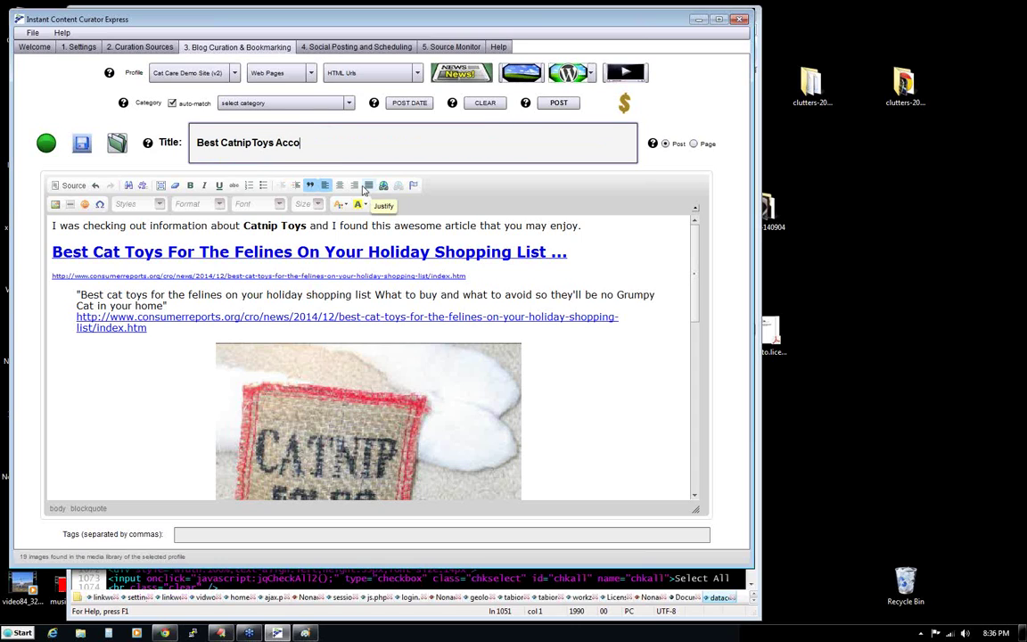
text(rding to Consumer Reports)
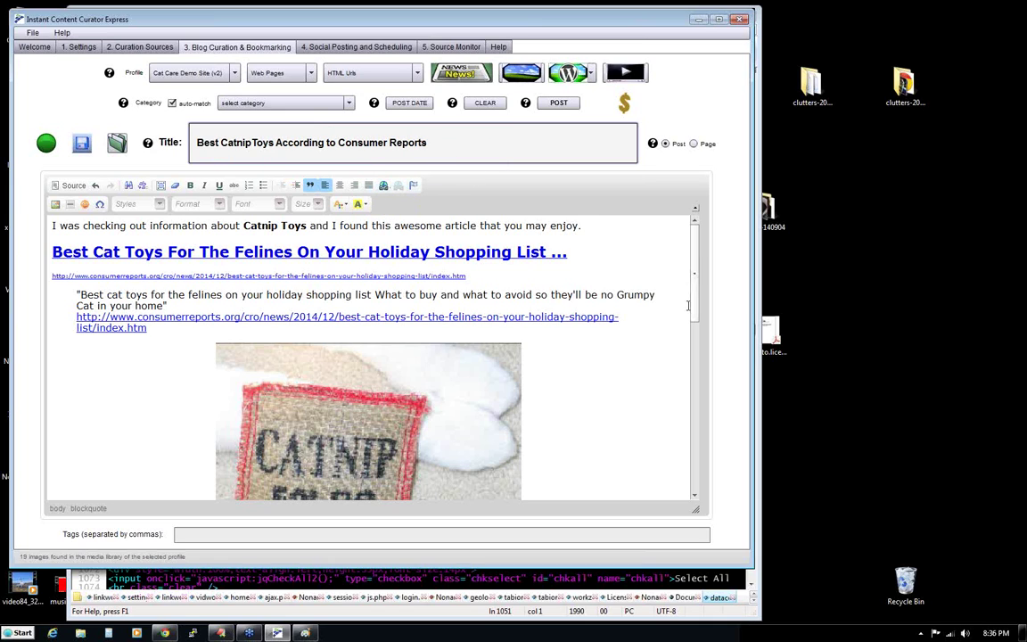
click(657, 260)
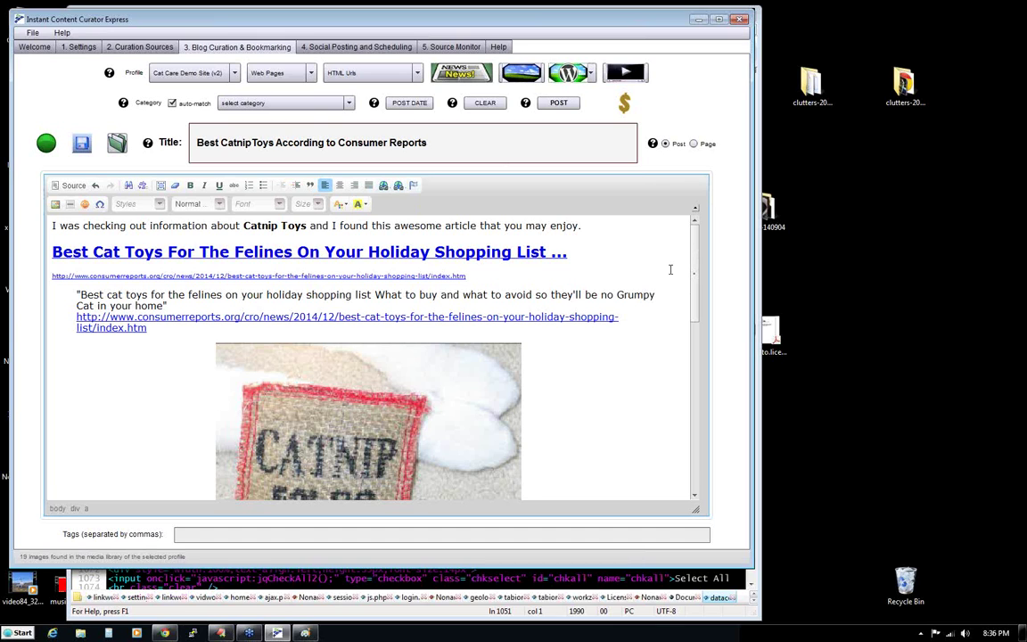
click(587, 143)
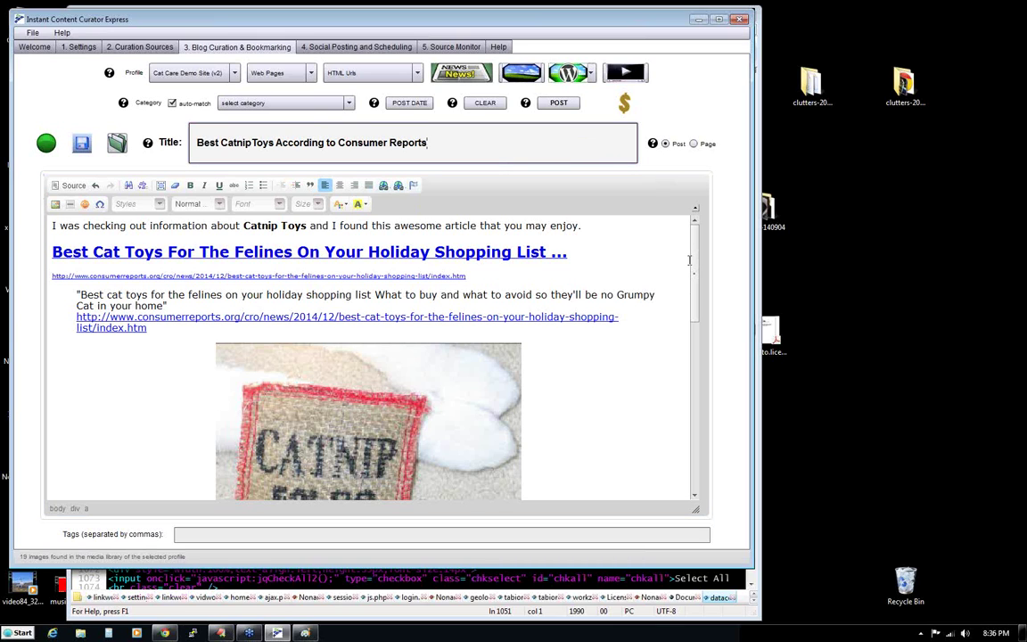
mouse_move(698, 261)
mouse_down()
mouse_move(699, 451)
mouse_move(699, 258)
mouse_up()
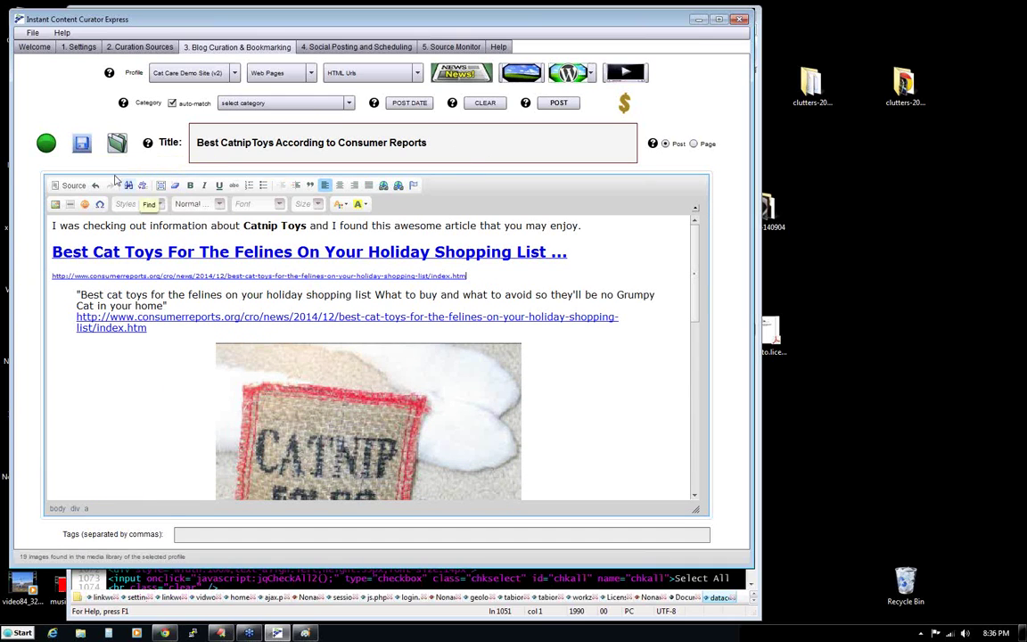
- Look over the Saved Drafts dialog and its list of drafts, and close it without saving the post
click(81, 145)
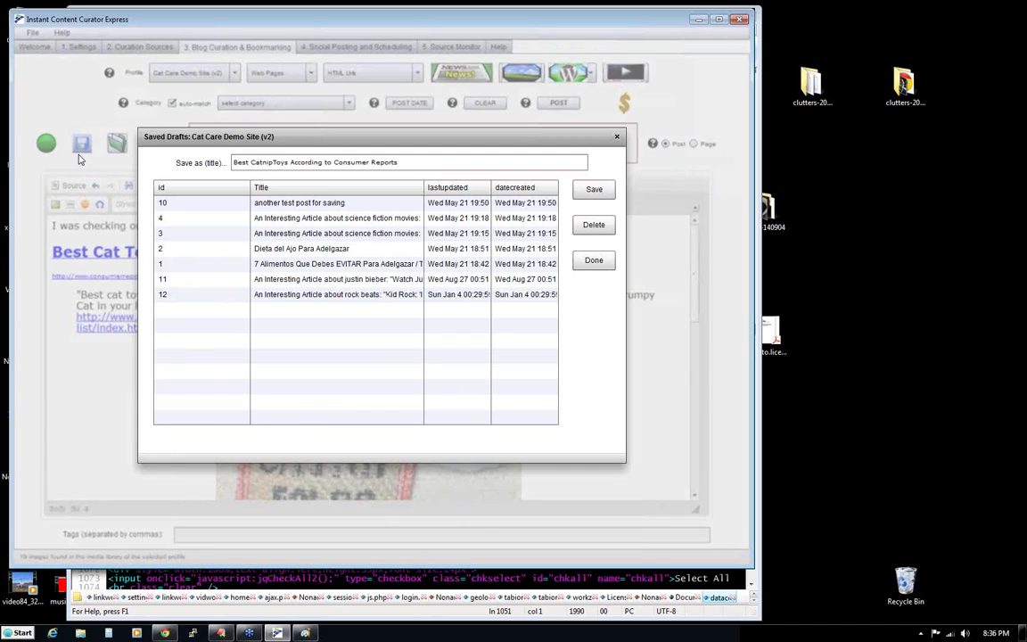
click(615, 138)
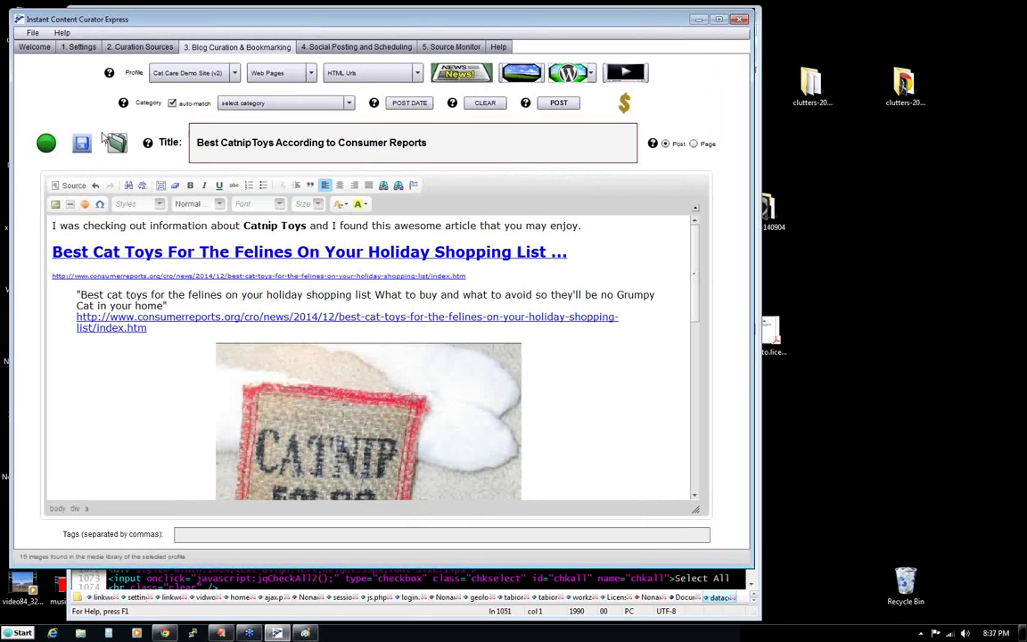
click(77, 139)
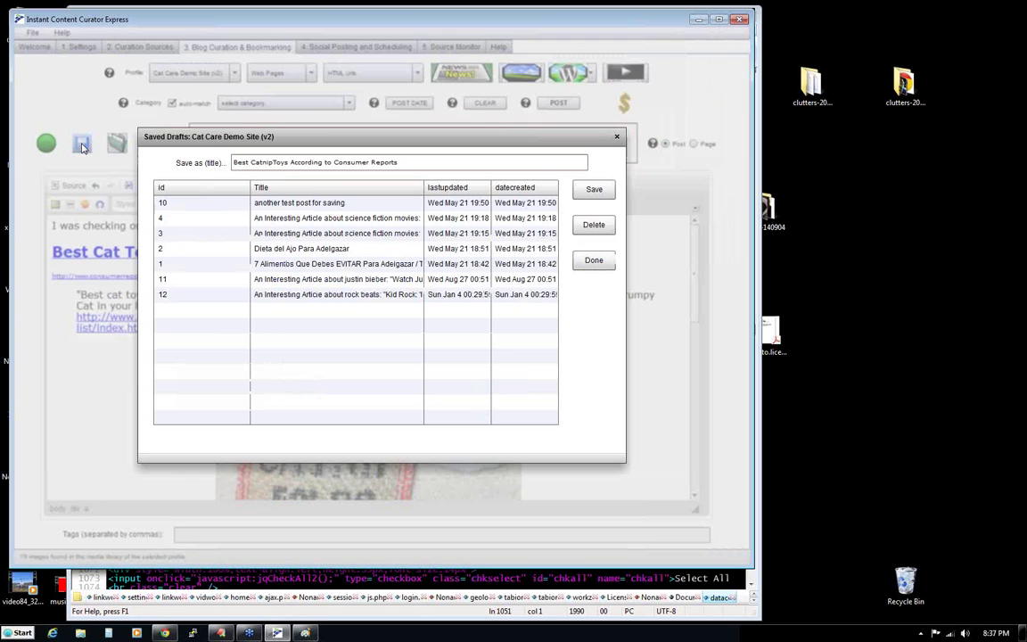
drag(365, 144, 430, 120)
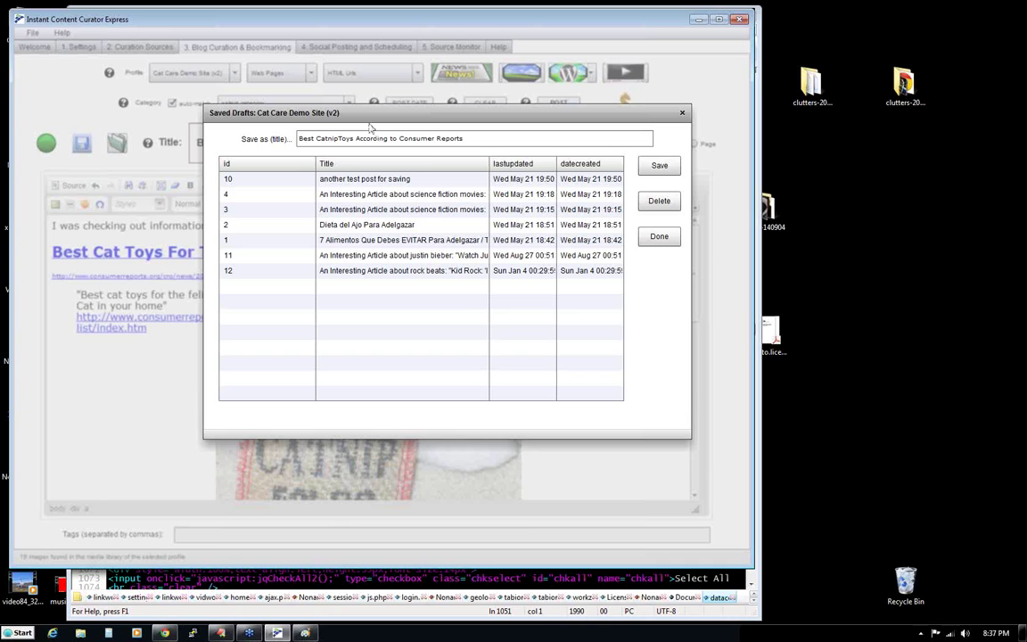
click(659, 236)
click(638, 251)
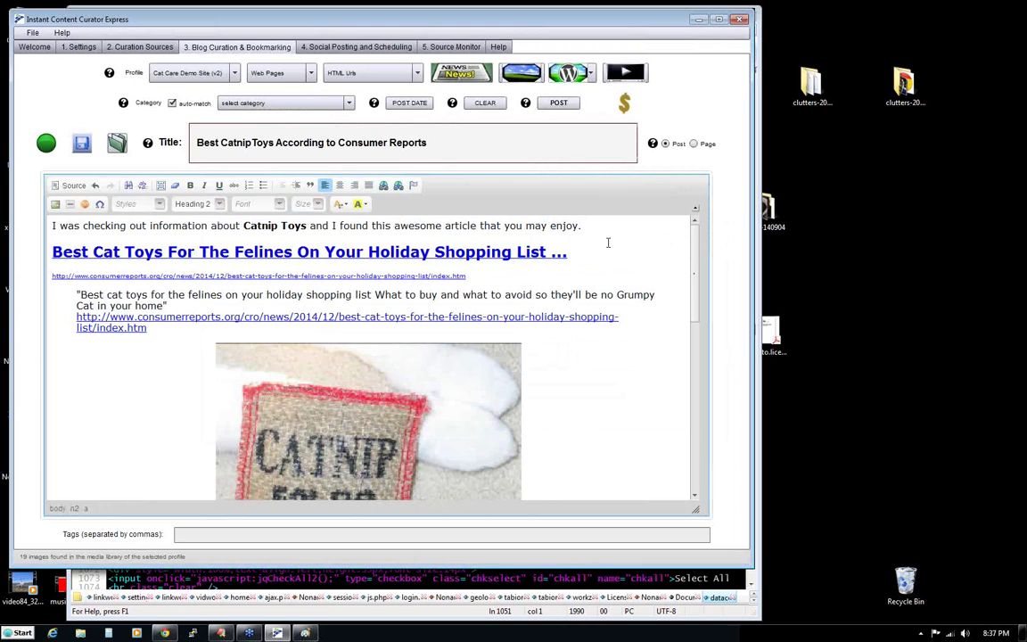
click(597, 227)
click(81, 143)
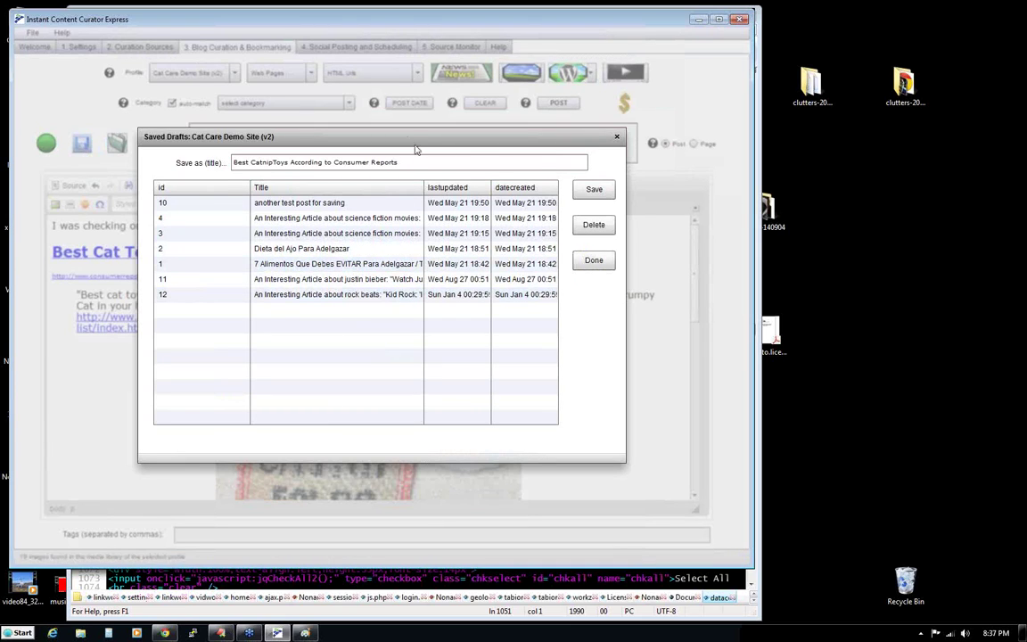
click(557, 126)
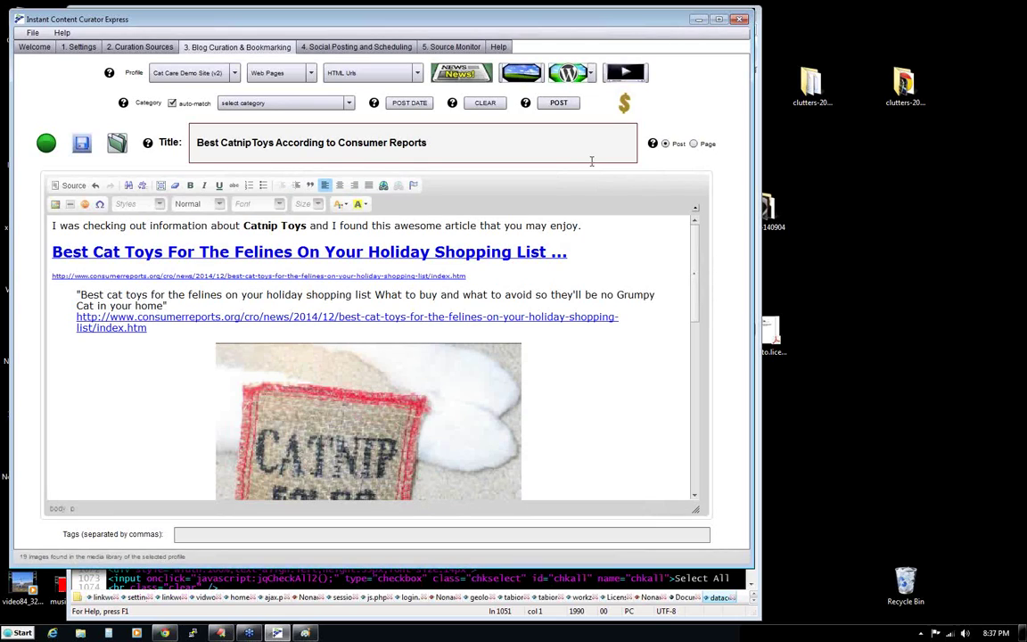
- Review the scheduling and social bookmarking options for posting the article, and cancel without posting
click(557, 105)
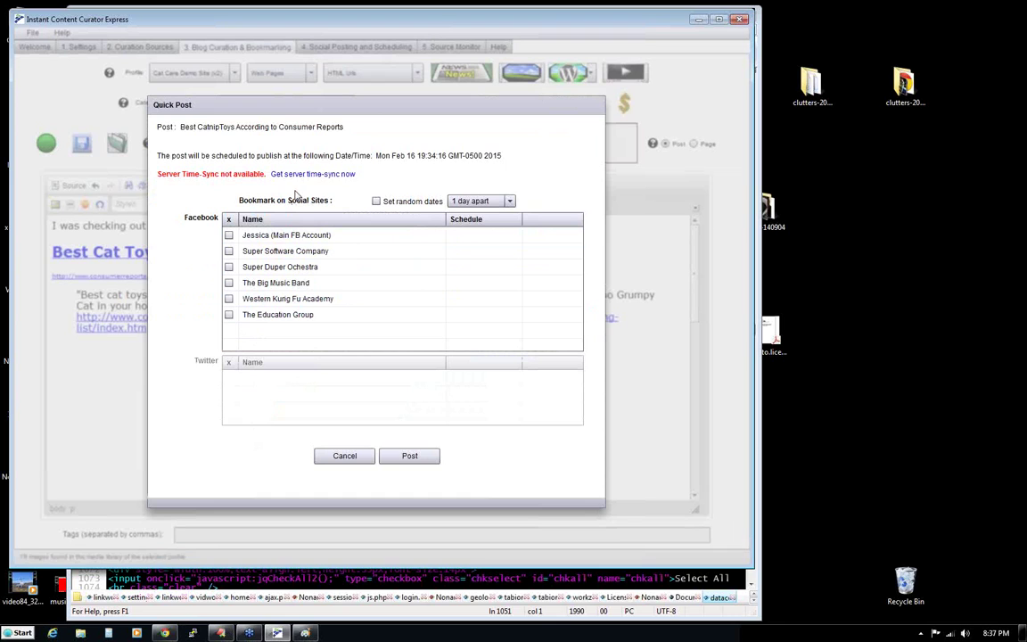
click(346, 456)
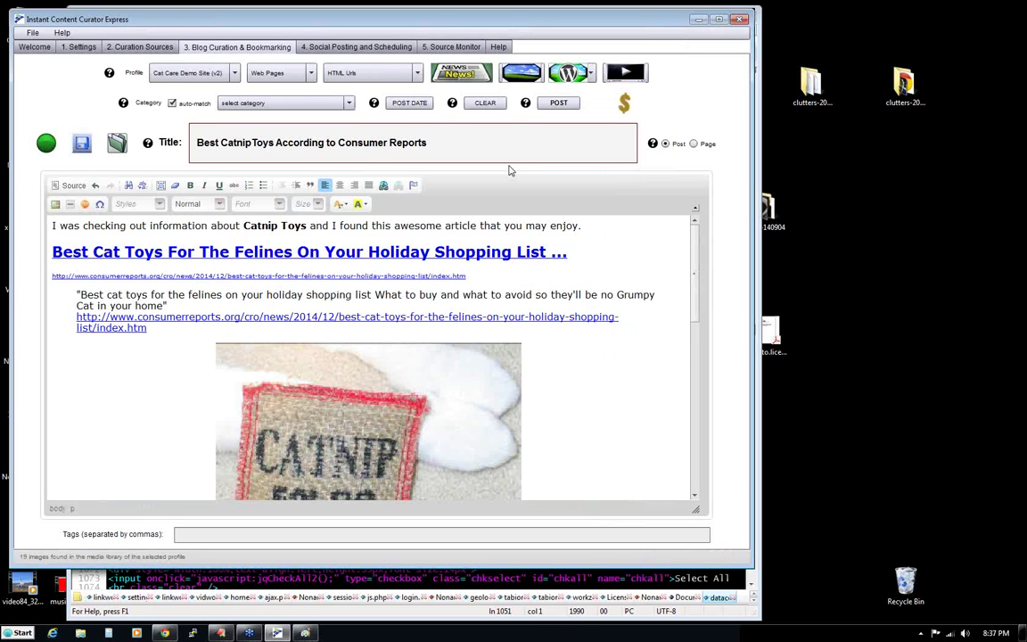
- Try scheduling the blog post for 02/19/2015 with the hour set to 14
click(405, 105)
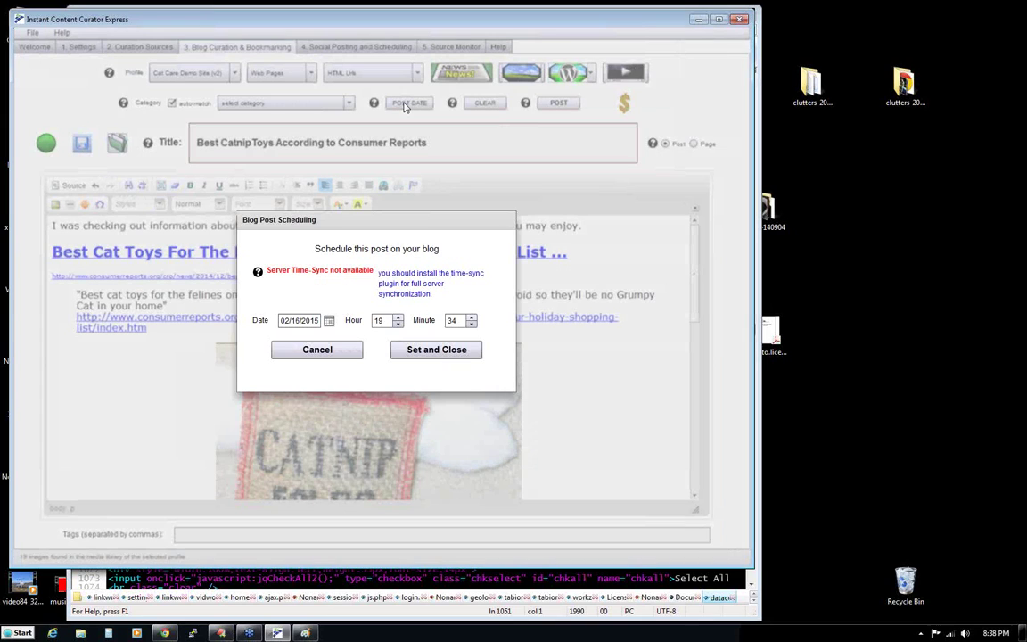
click(327, 321)
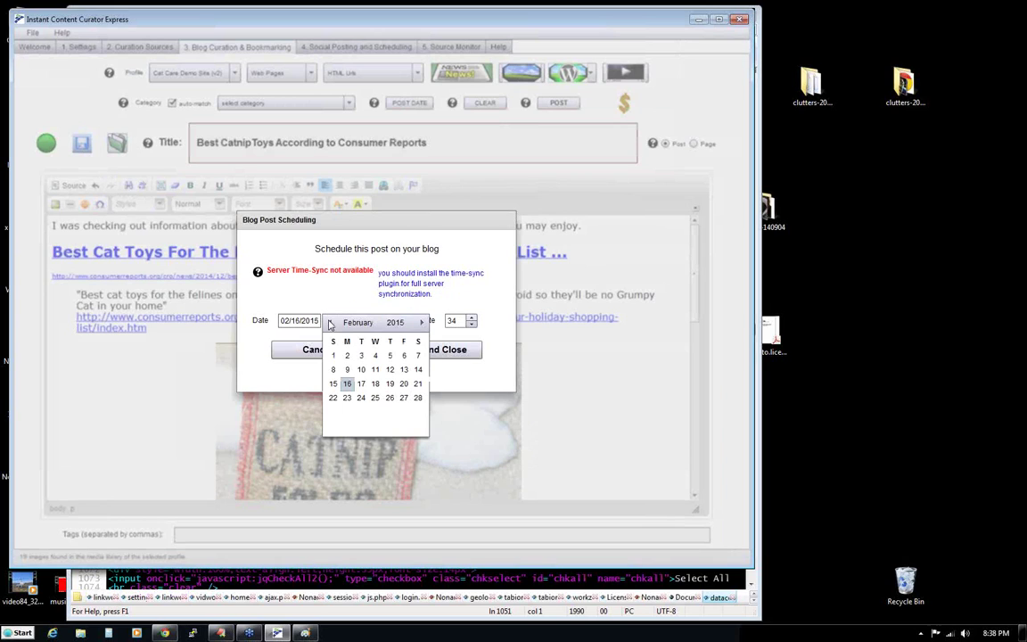
click(389, 383)
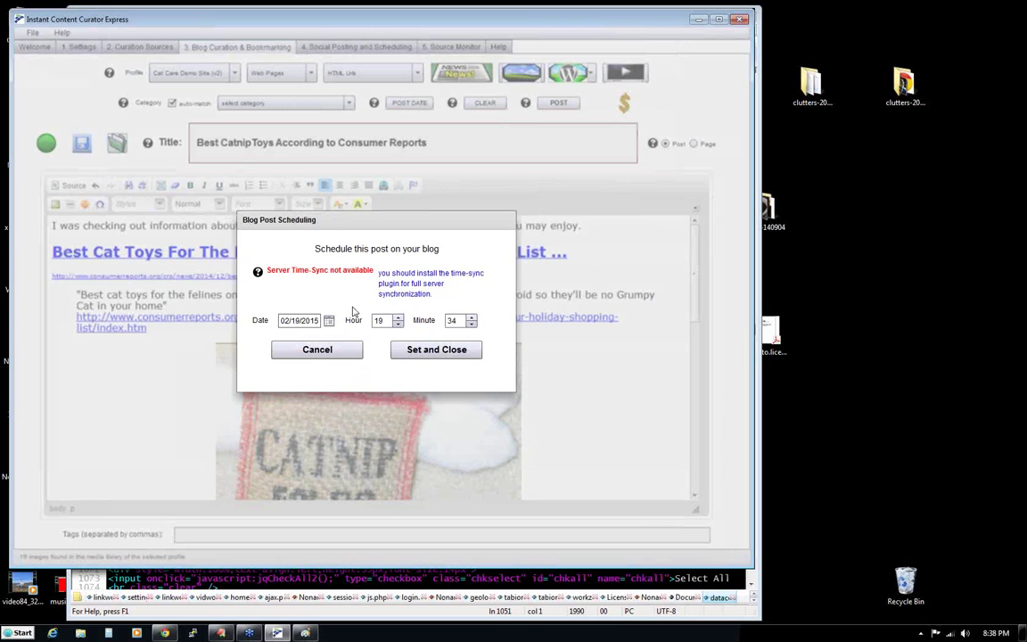
click(399, 324)
click(398, 323)
- View the time-sync plugin download page, put the browser away and cancel the blog post scheduling
click(403, 287)
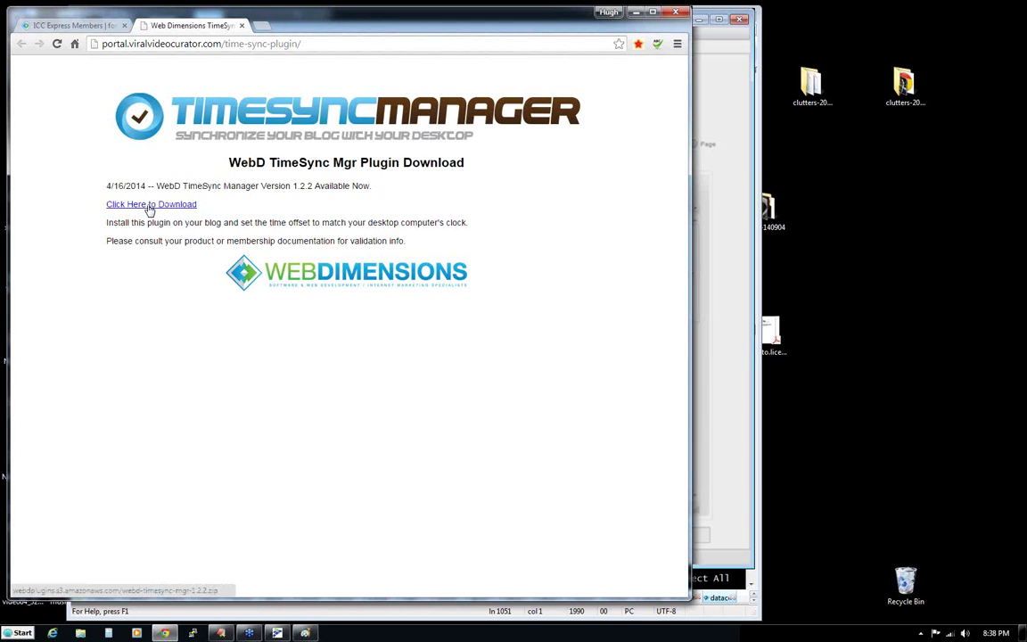
click(243, 26)
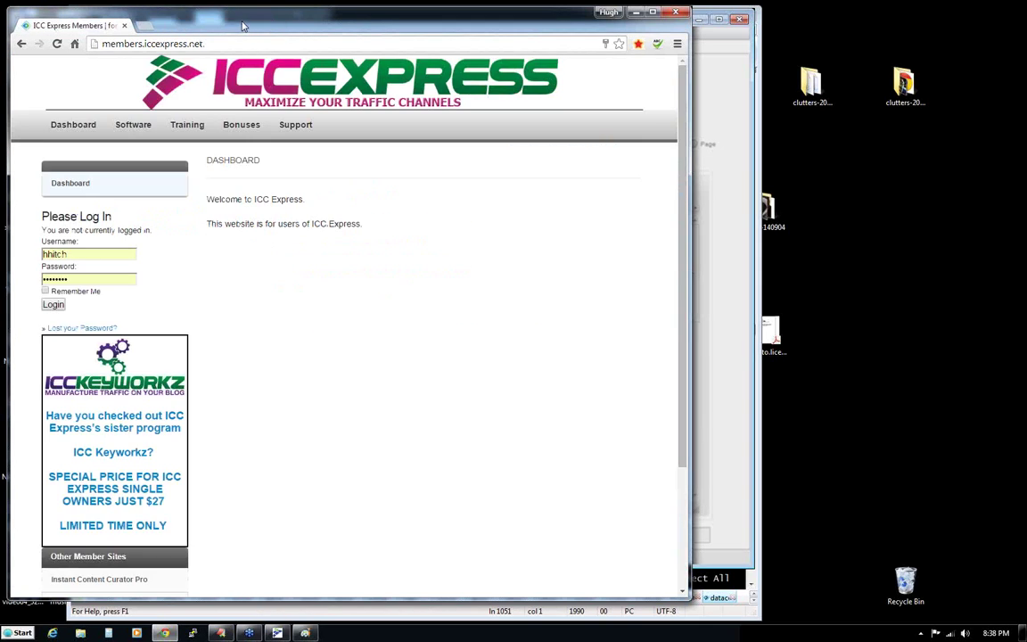
click(635, 12)
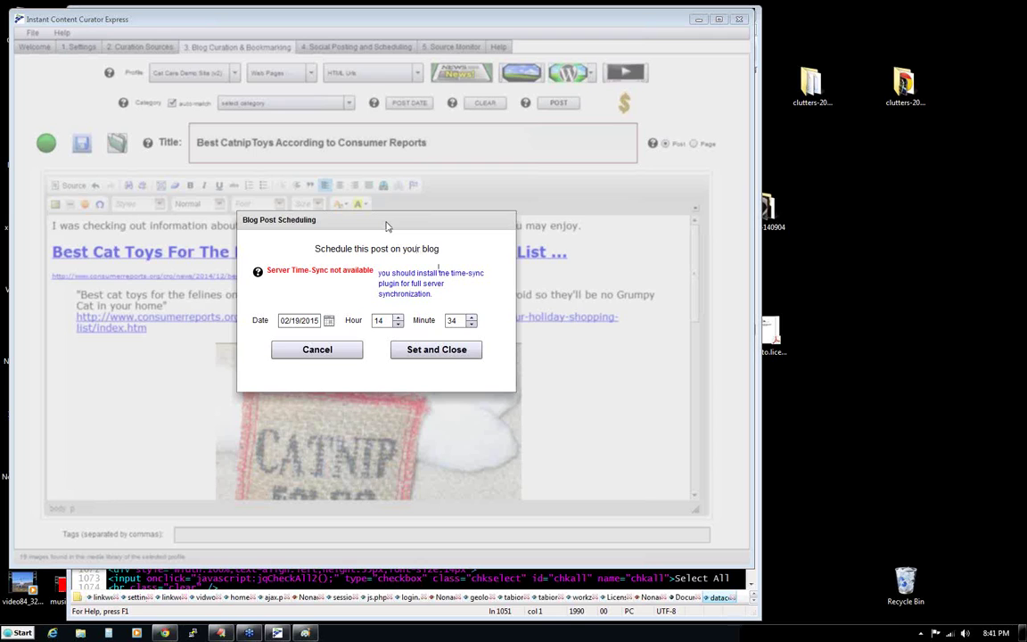
click(317, 348)
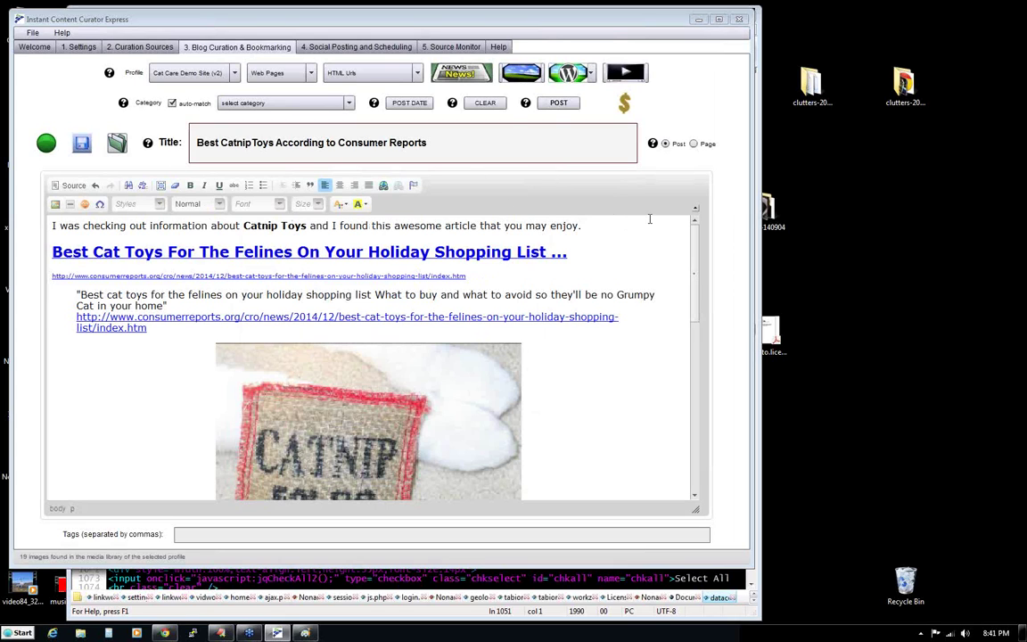
- Publish the catnip toys post to the blog without bookmarking it on any social sites
click(555, 104)
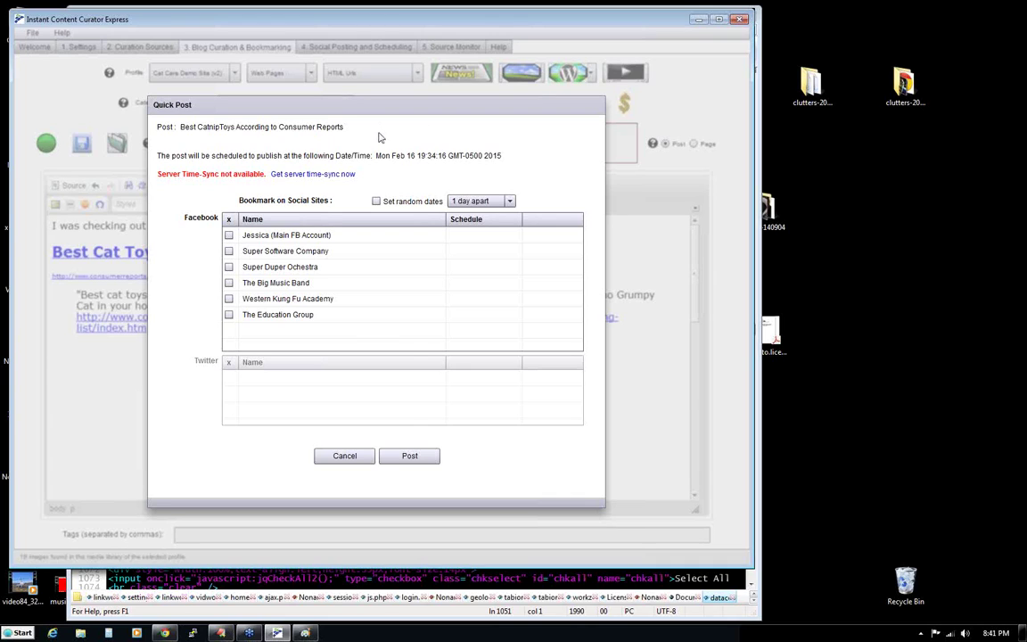
click(407, 458)
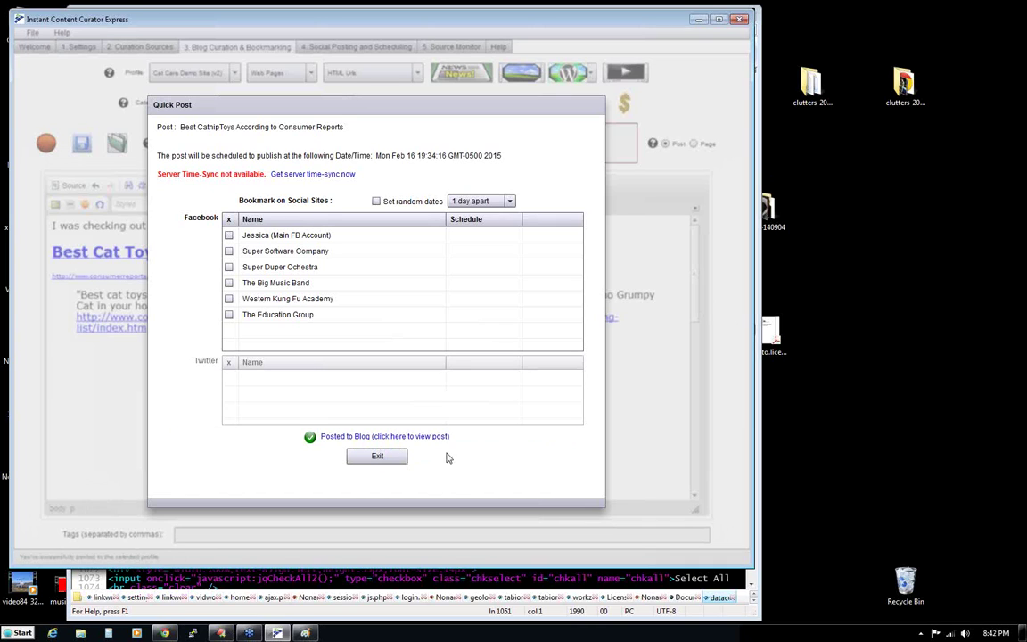
- Open the published post in the browser and check its address, text, image and product ads
click(428, 438)
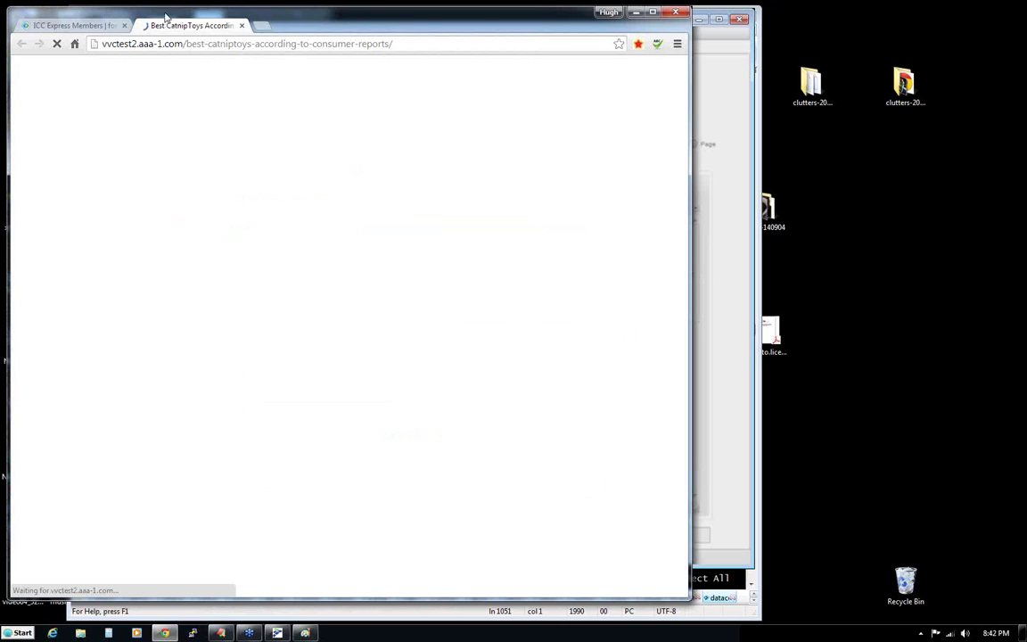
click(231, 43)
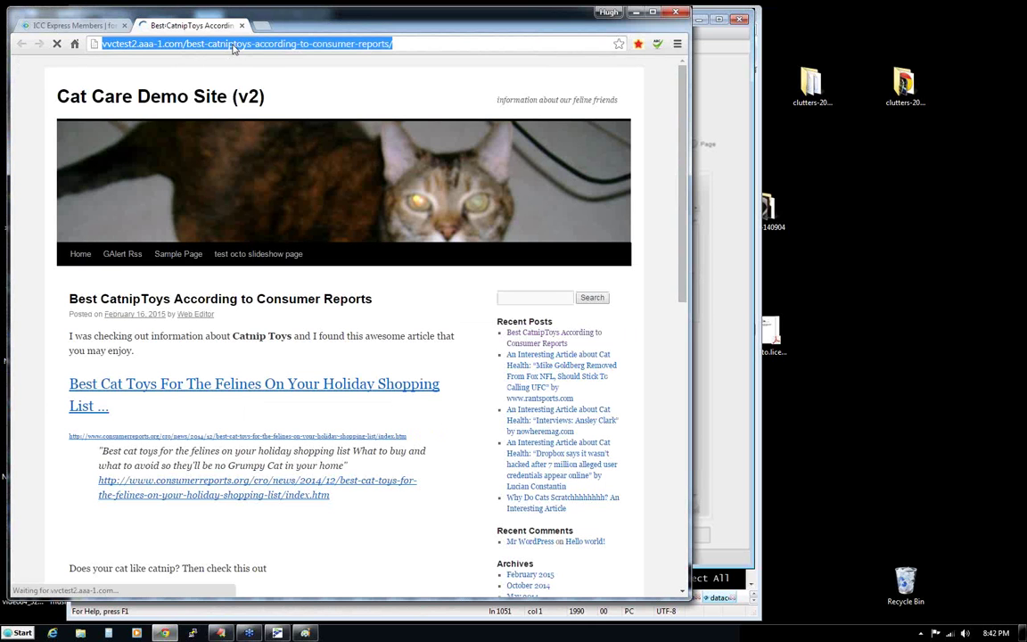
click(130, 267)
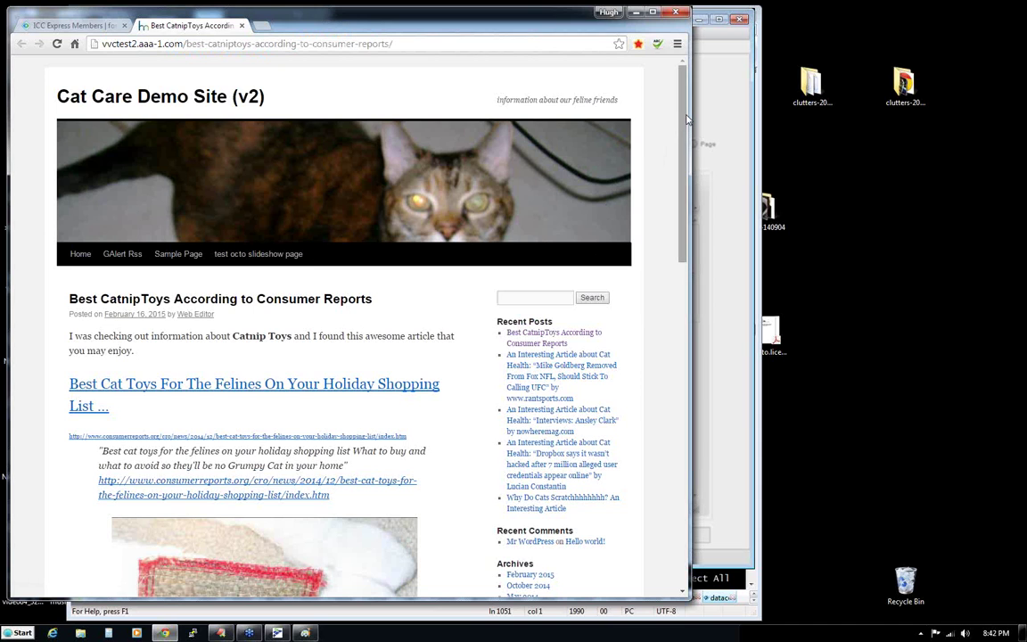
scroll(679, 147, down, 2)
drag(681, 155, 664, 422)
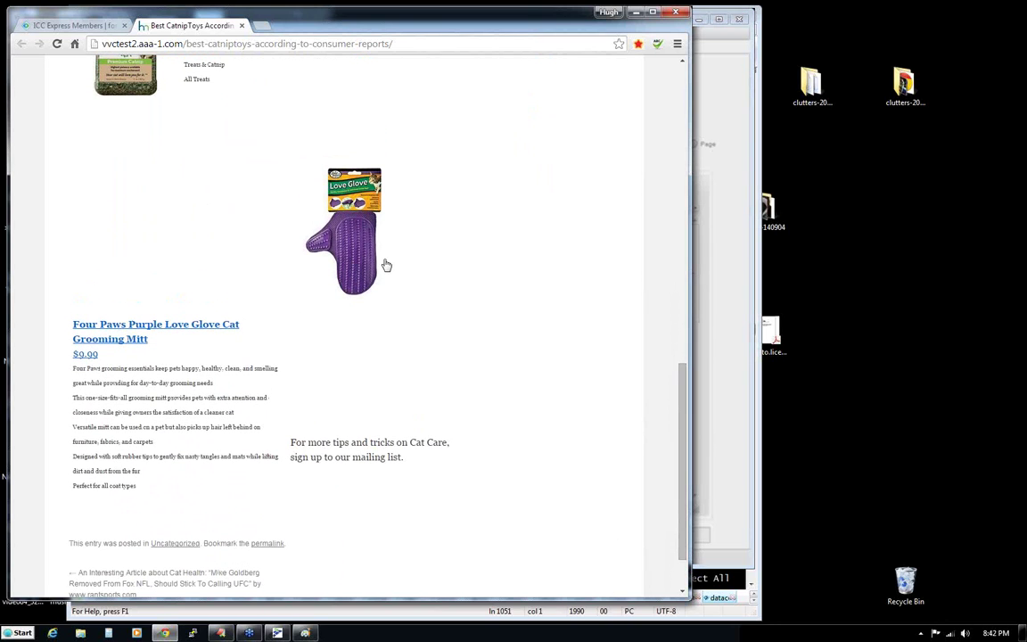
drag(686, 376, 662, 80)
scroll(664, 356, down, 1)
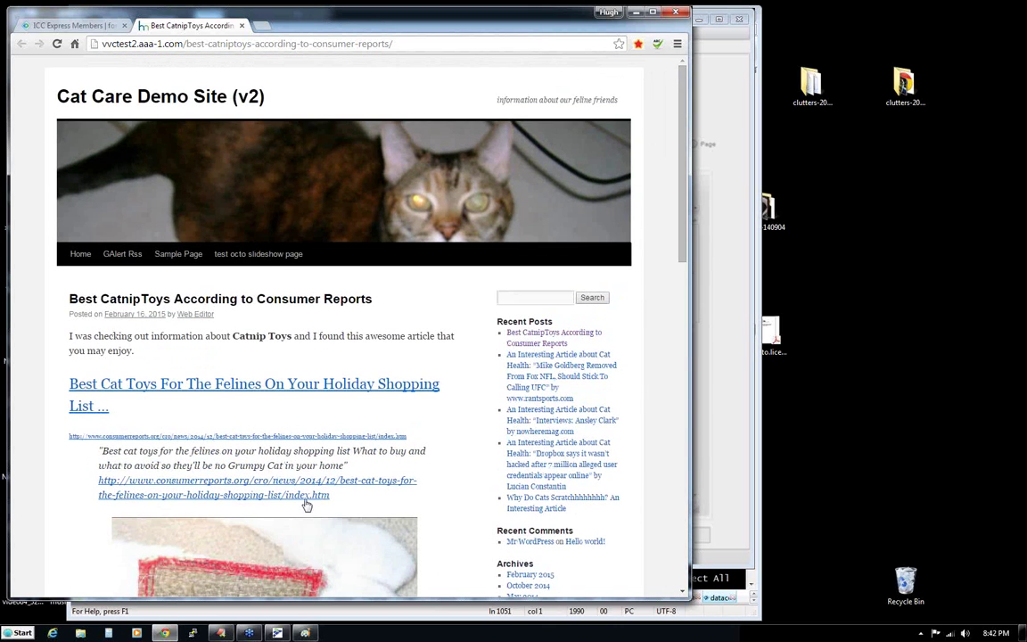
- Switch back to Instant Content Curator Express, exit the Quick Post dialog and clear the editor
click(278, 633)
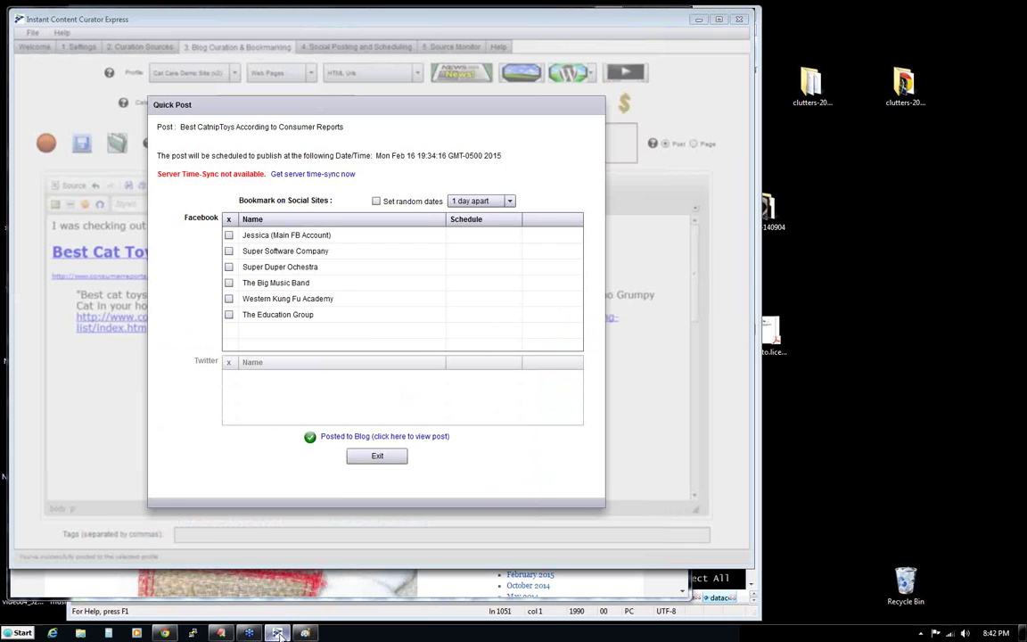
click(378, 455)
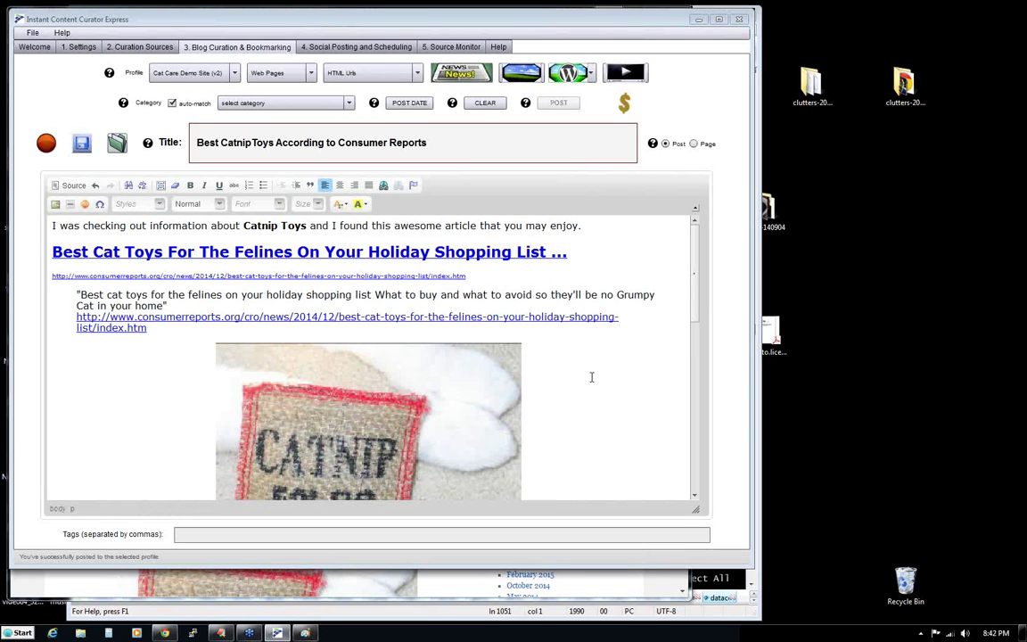
click(484, 104)
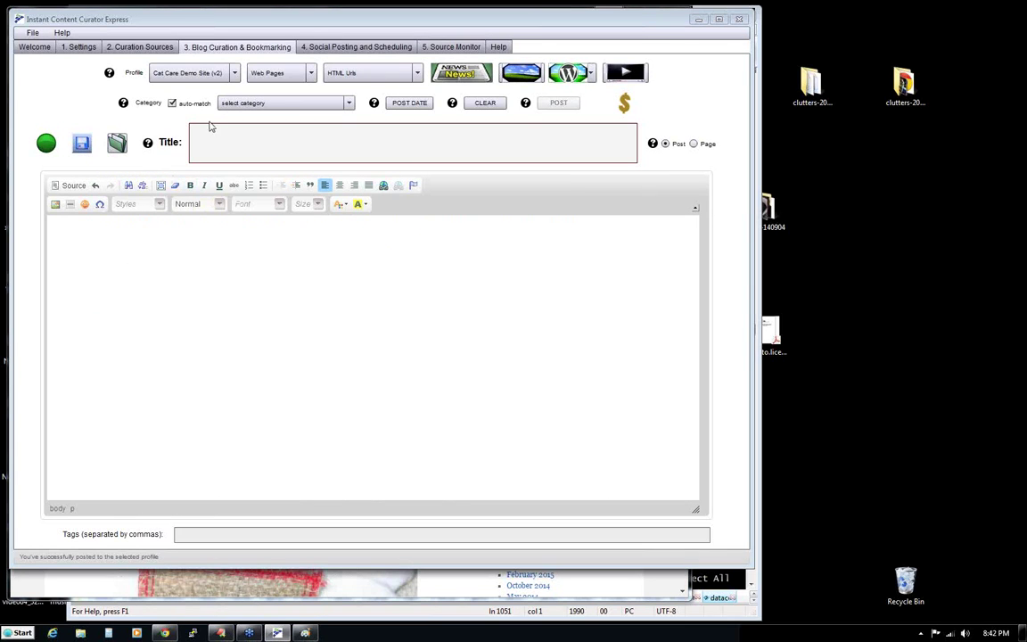
- Browse the Saved Drafts dialog, looking through the blog's existing posts and its pages
click(117, 143)
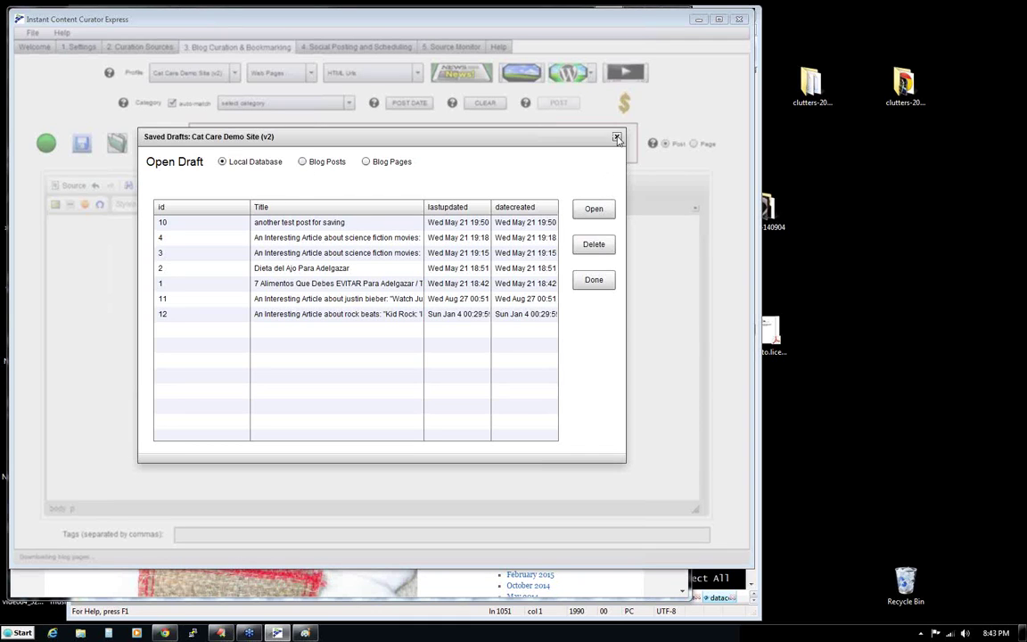
click(594, 208)
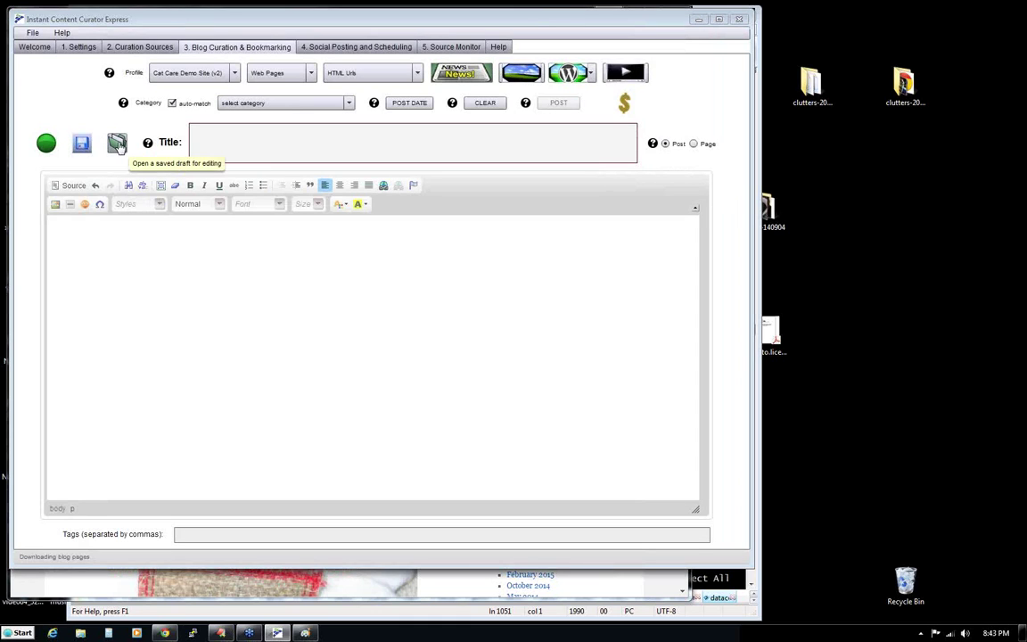
click(119, 145)
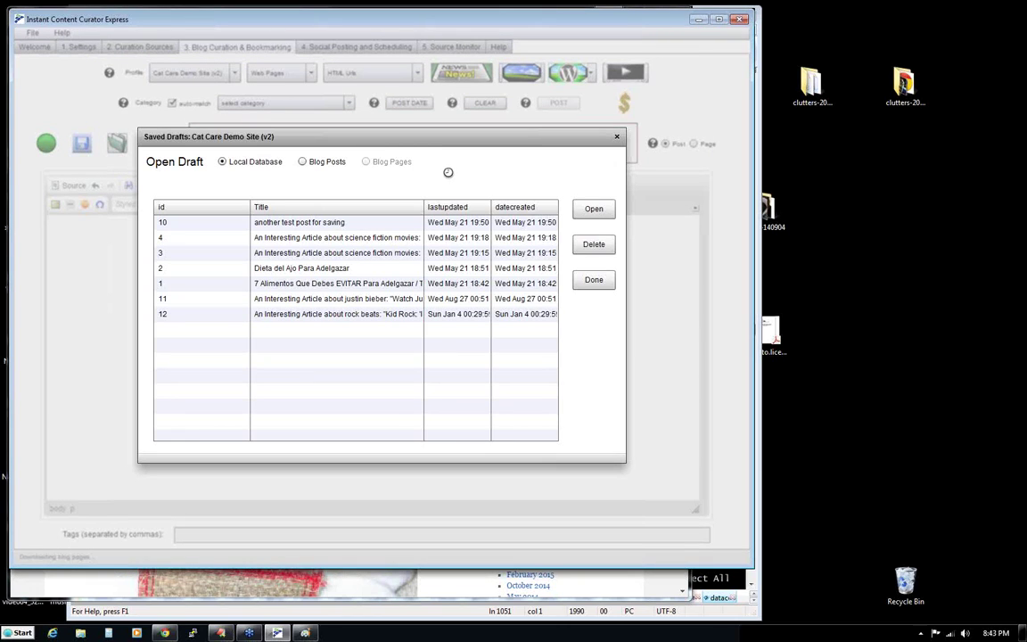
click(304, 165)
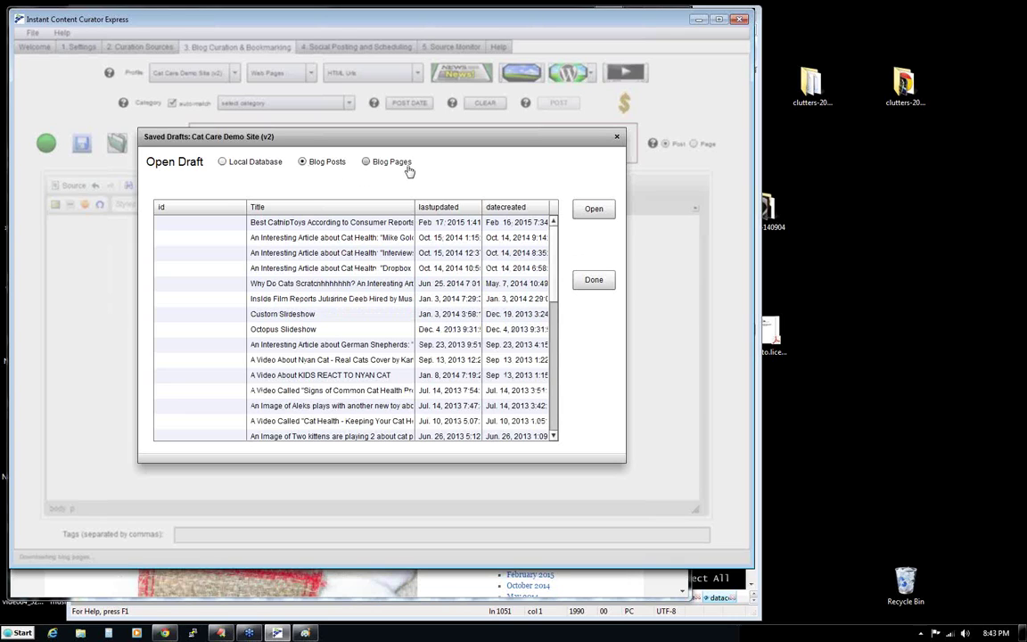
click(265, 228)
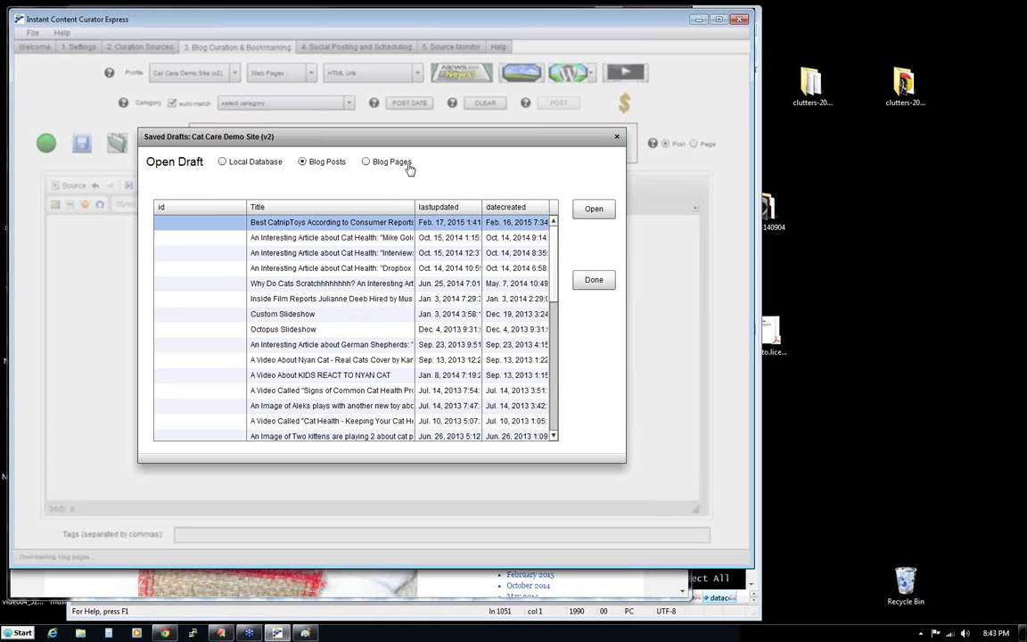
scroll(548, 257, down, 2)
scroll(546, 312, down, 7)
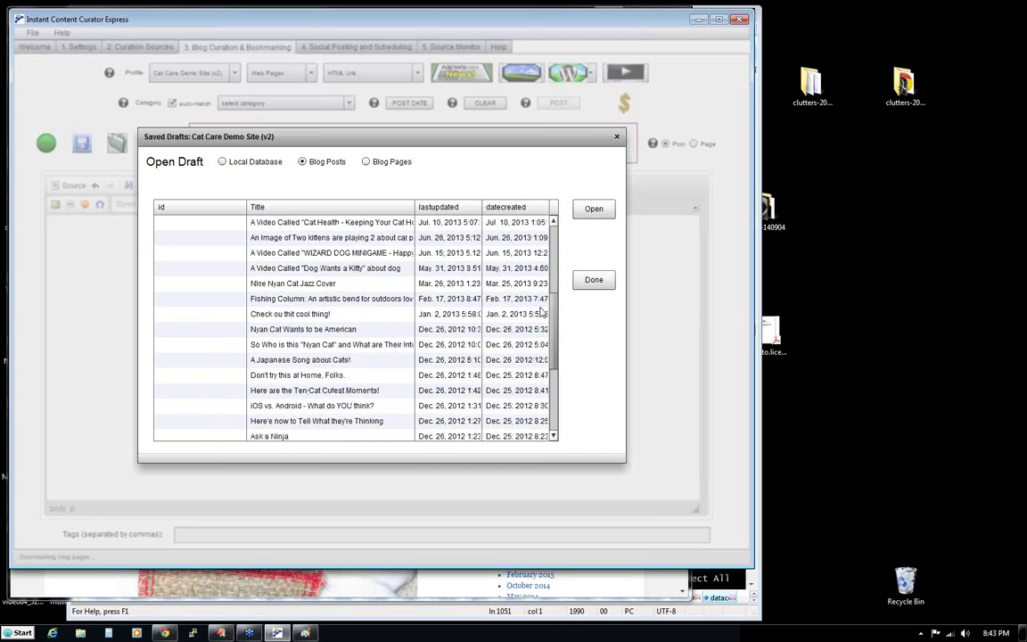
scroll(554, 389, up, 5)
drag(555, 389, 555, 284)
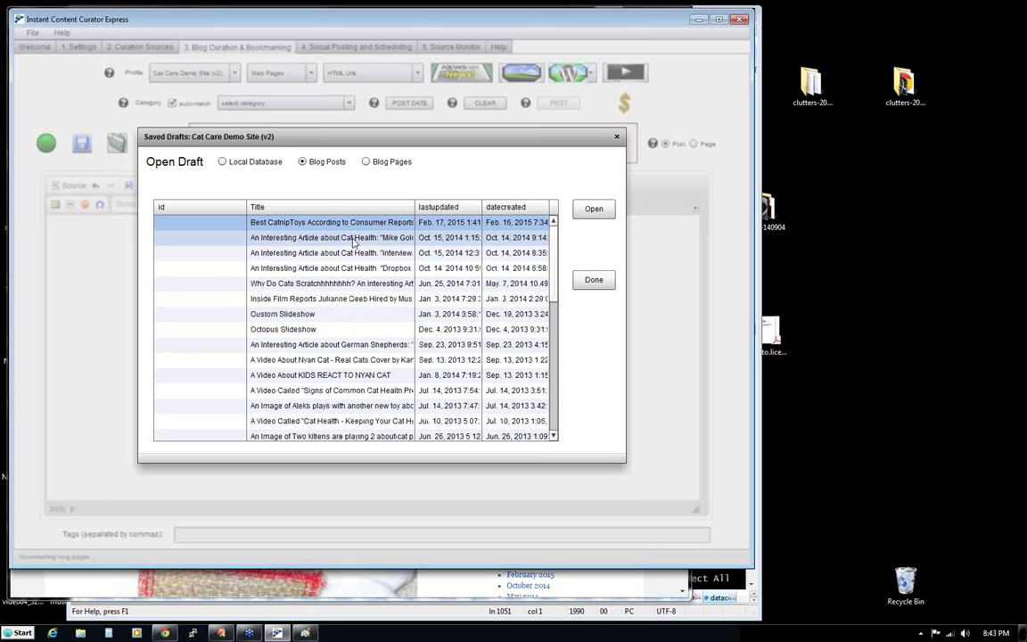
click(366, 162)
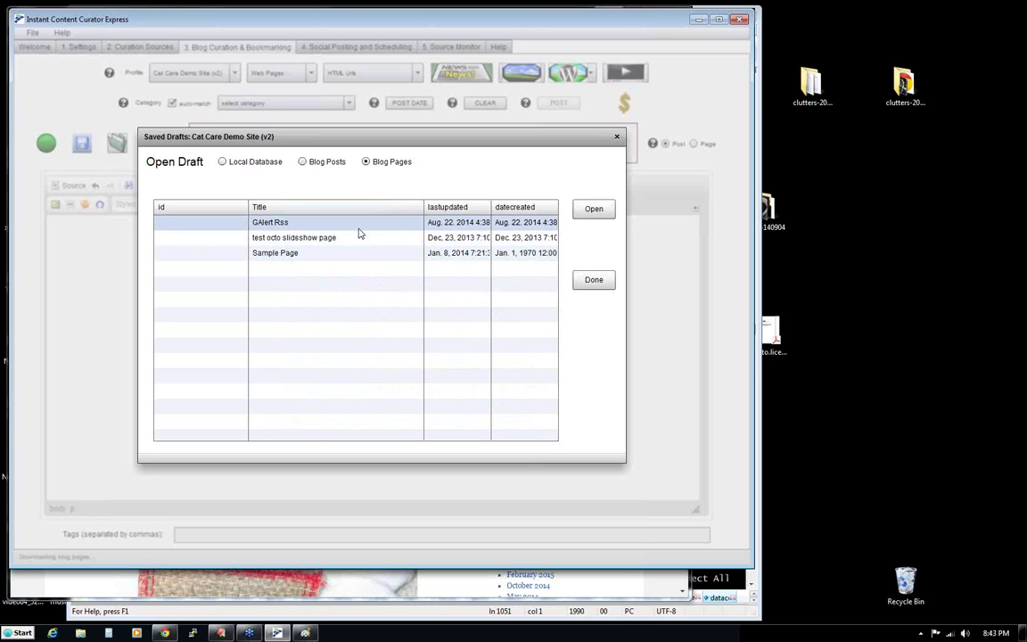
- Open "Best CatnipToys According to Consumer Reports" from the list of blog posts for editing
click(302, 162)
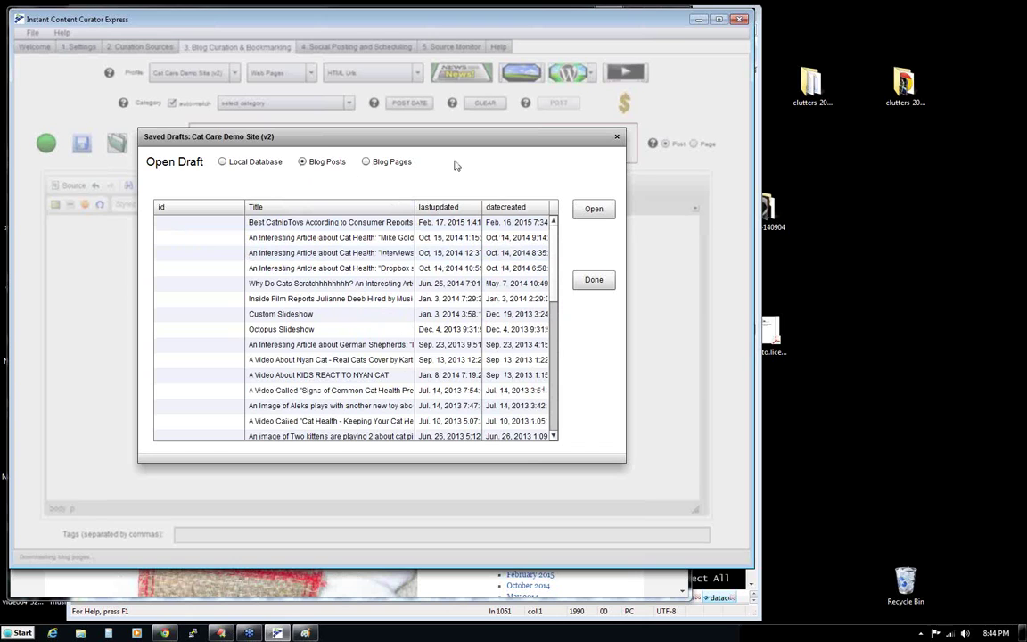
click(324, 226)
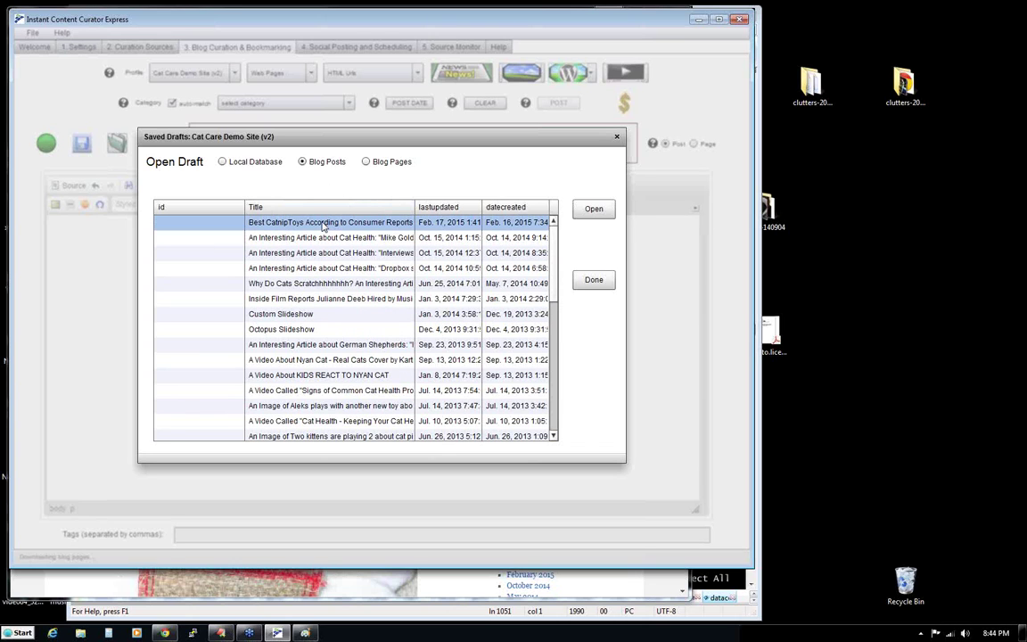
click(594, 208)
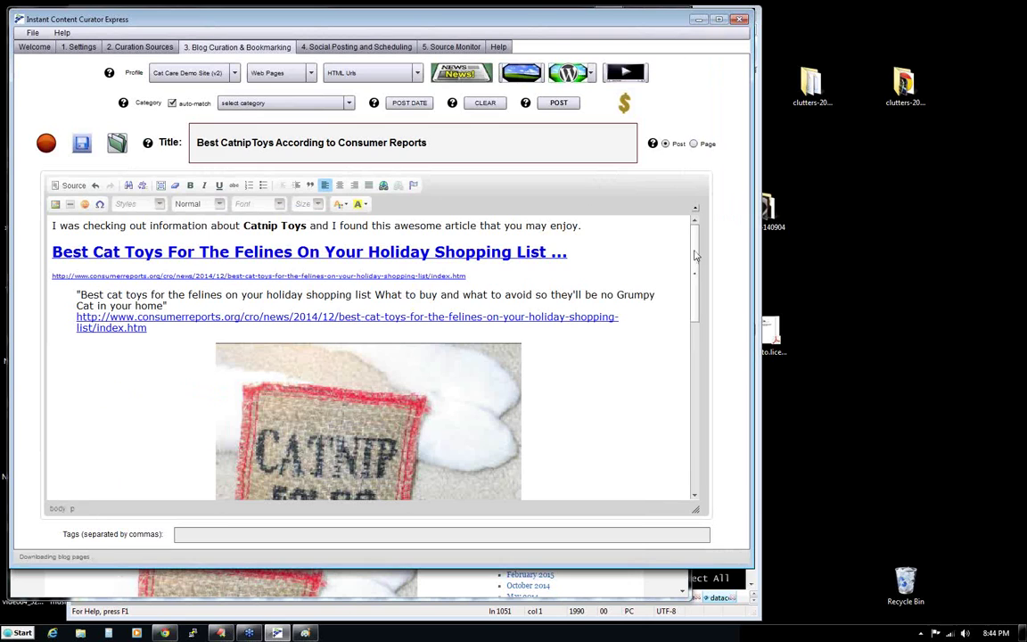
- Insert a blank line between the Four Paws grooming mitt ad and the mailing list sentence
drag(695, 255, 690, 421)
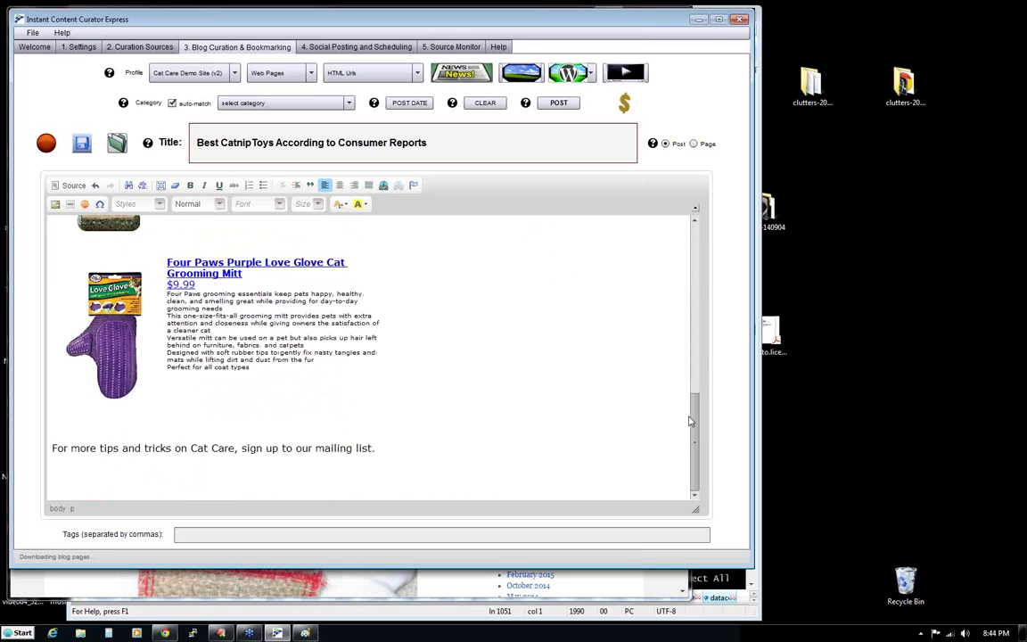
click(213, 413)
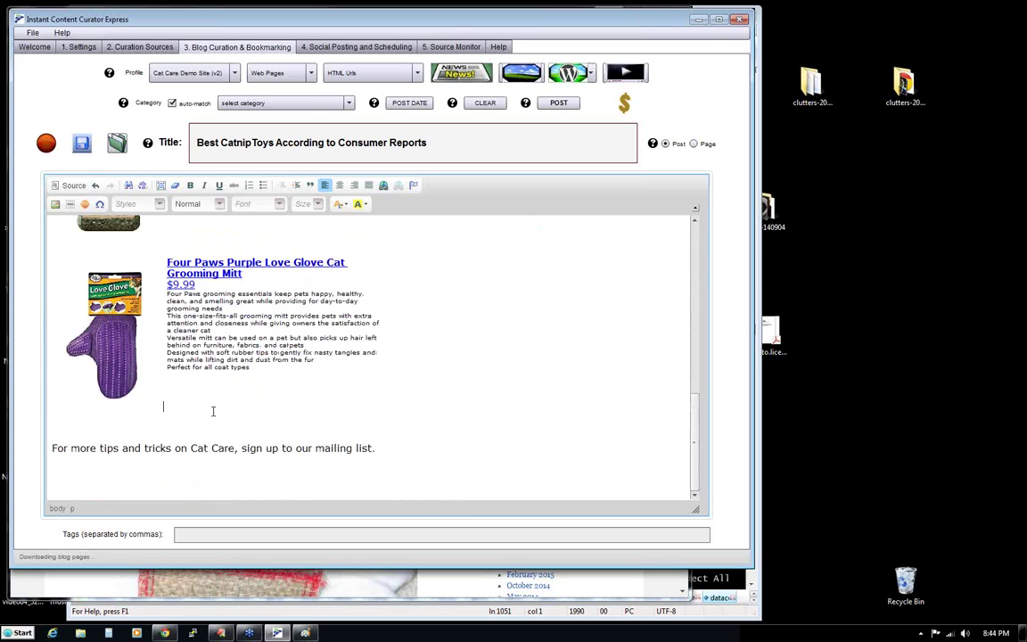
key(Return)
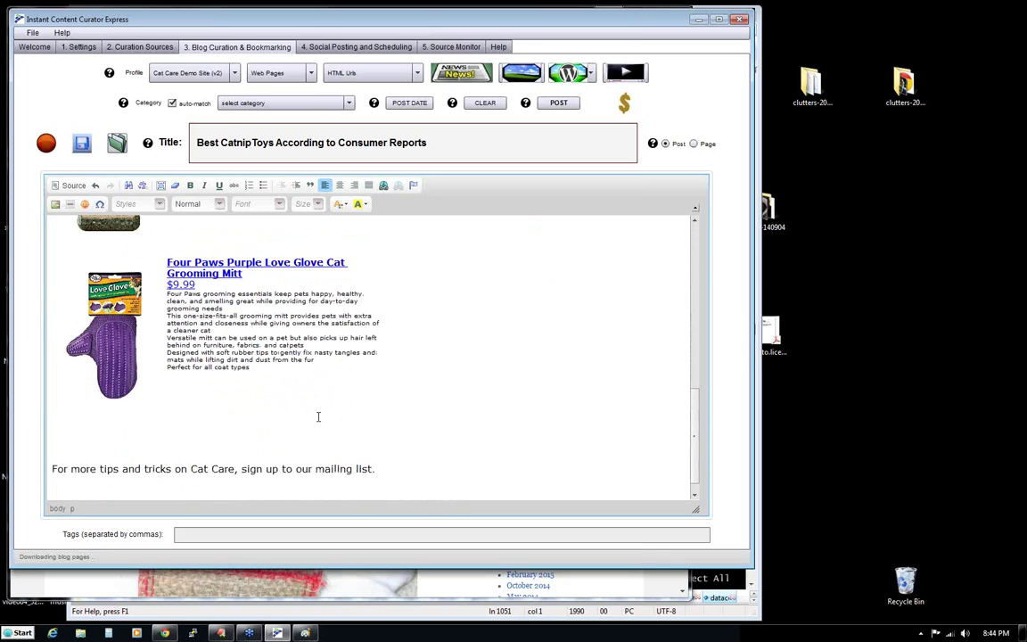
- Examine the post's HTML source code around the product ads and return to the visual editor
drag(693, 432, 698, 398)
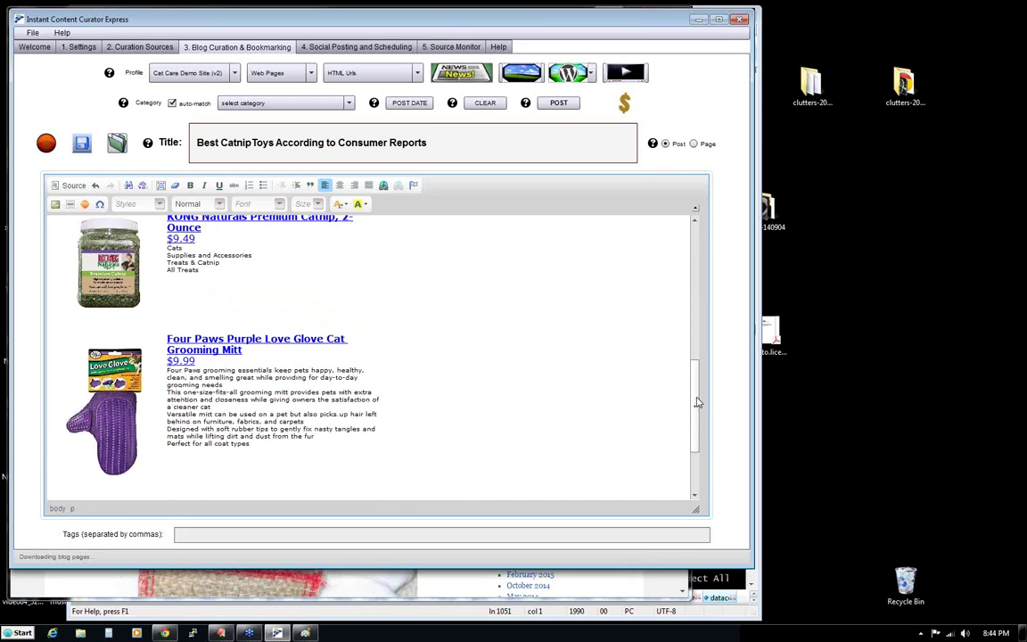
click(71, 186)
drag(698, 269, 691, 303)
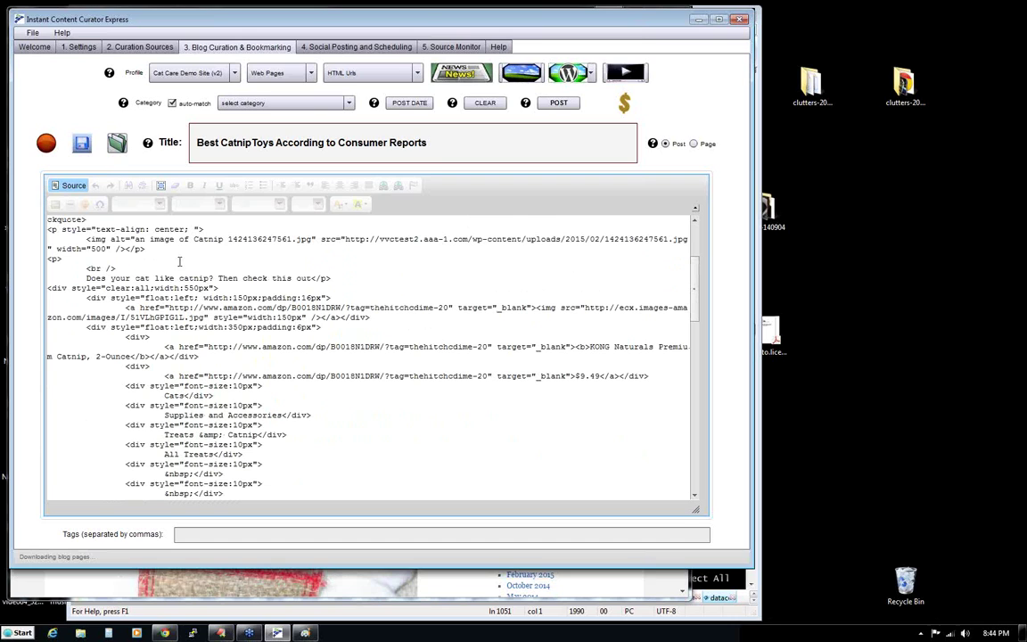
scroll(48, 294, up, 5)
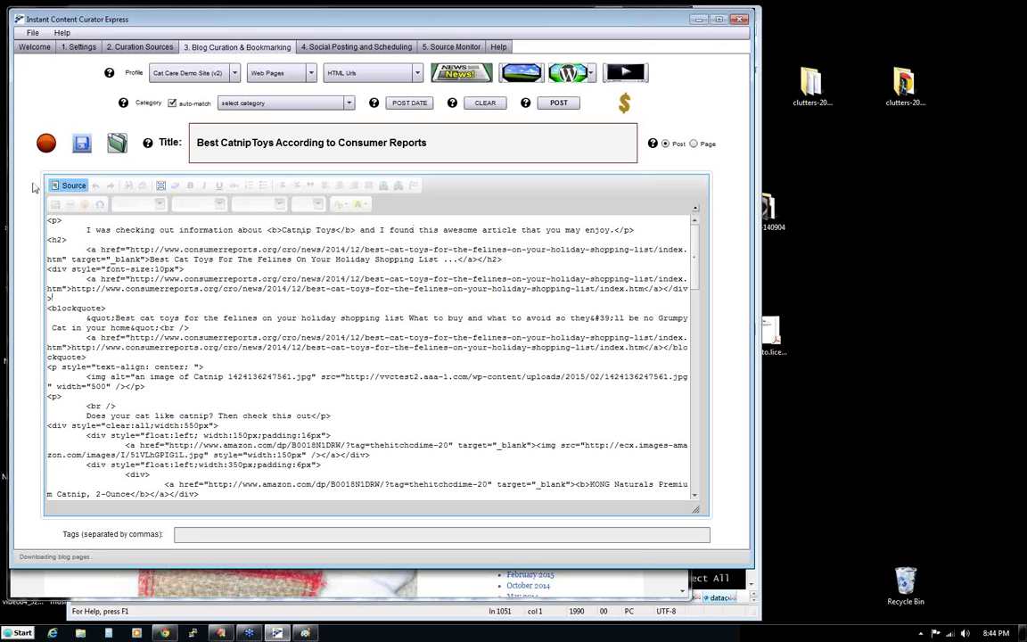
click(72, 184)
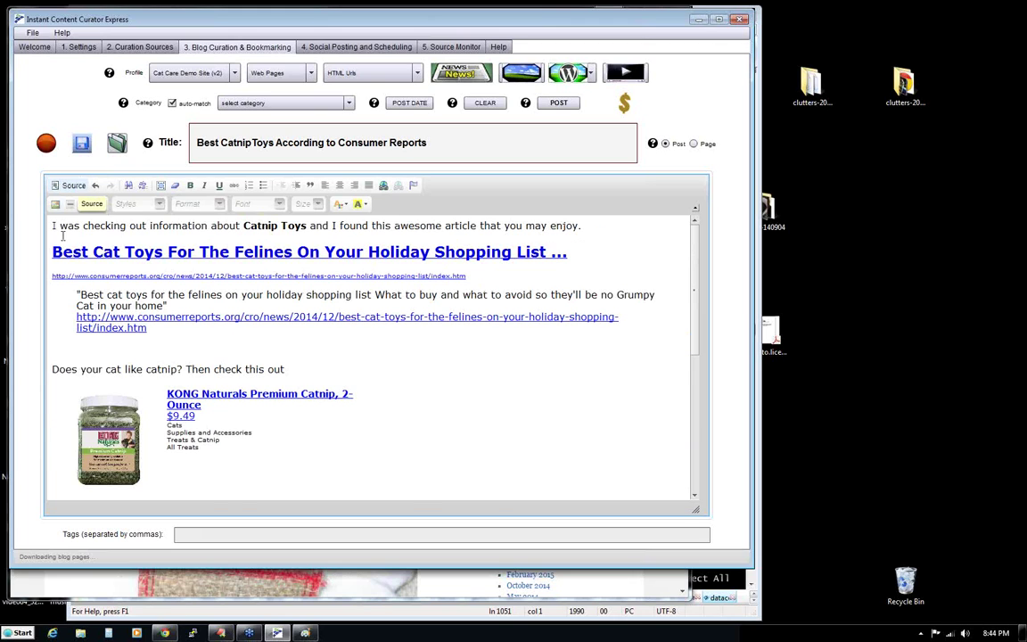
- Correct the post title to "Best Catnip Toys According to Consumer Reports" and add the tags "catnip,cat,cat care,cat toys"
click(251, 142)
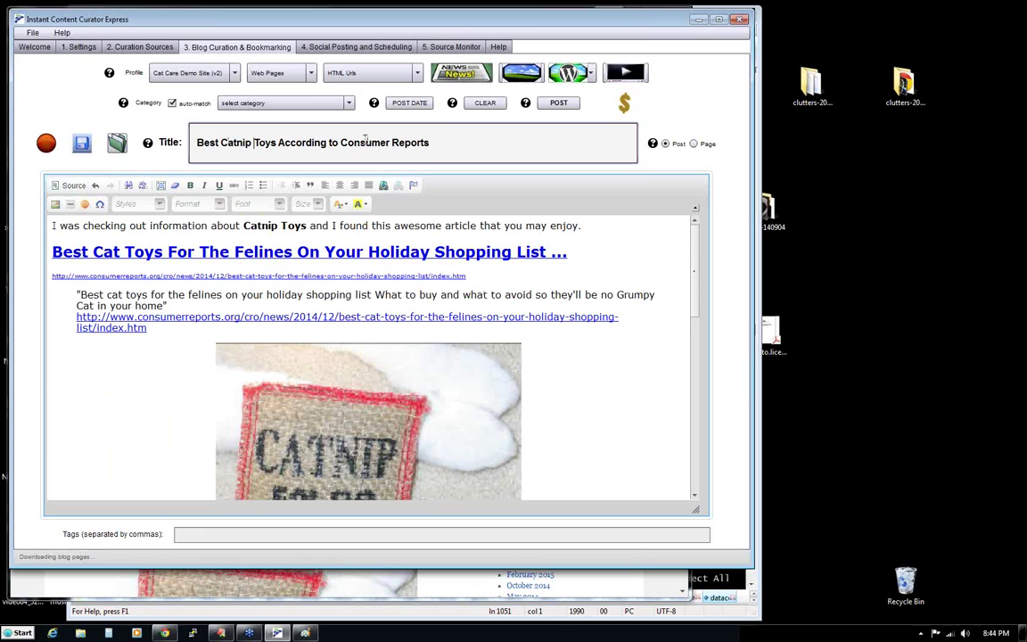
click(621, 276)
click(415, 535)
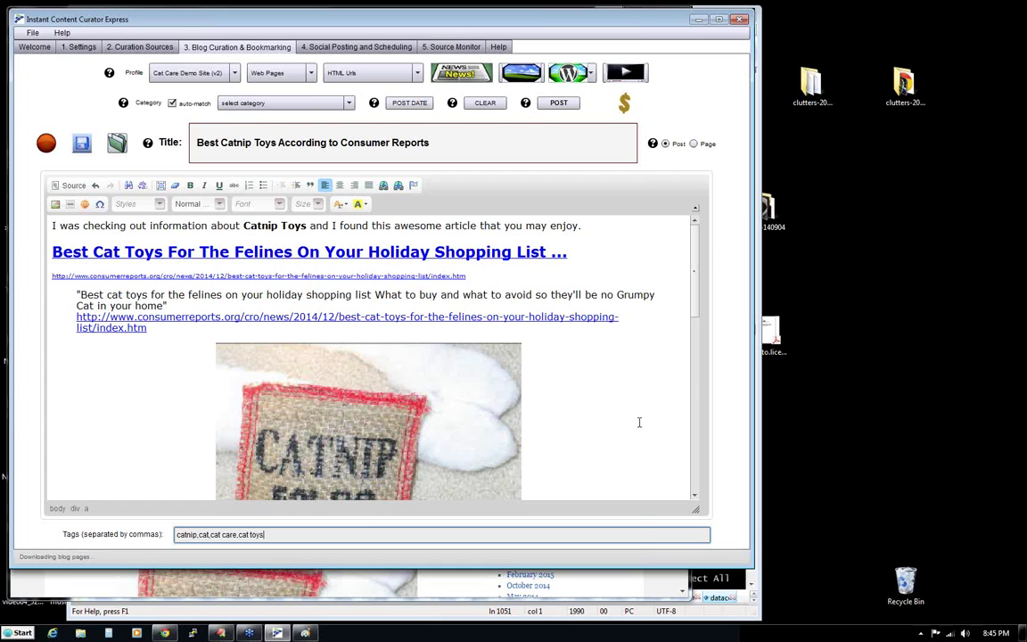
click(607, 419)
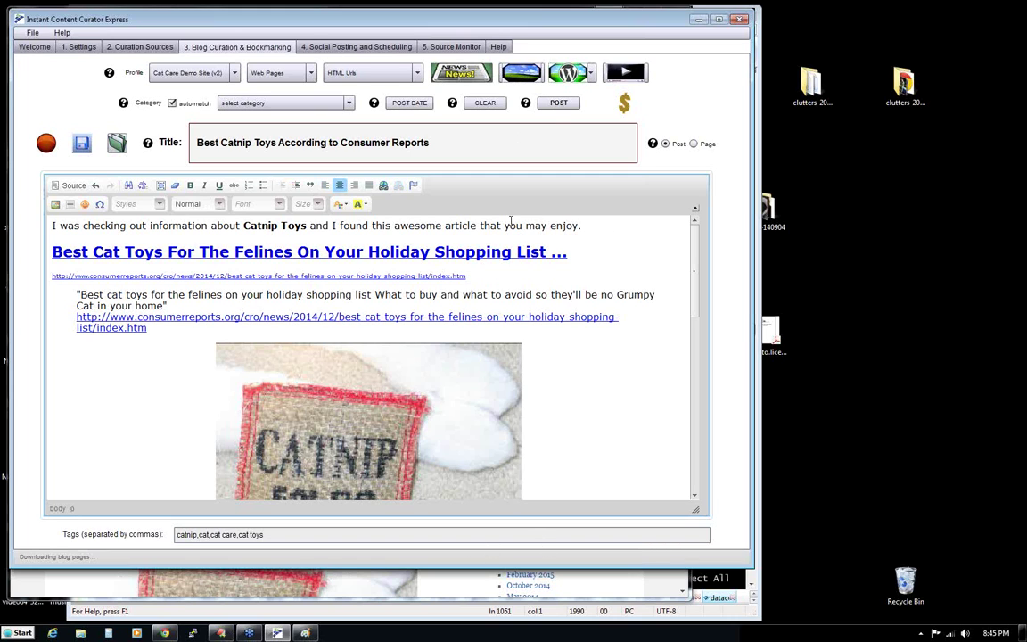
- Publish the edited post without bookmarking it on any social account and review it on the blog
click(554, 103)
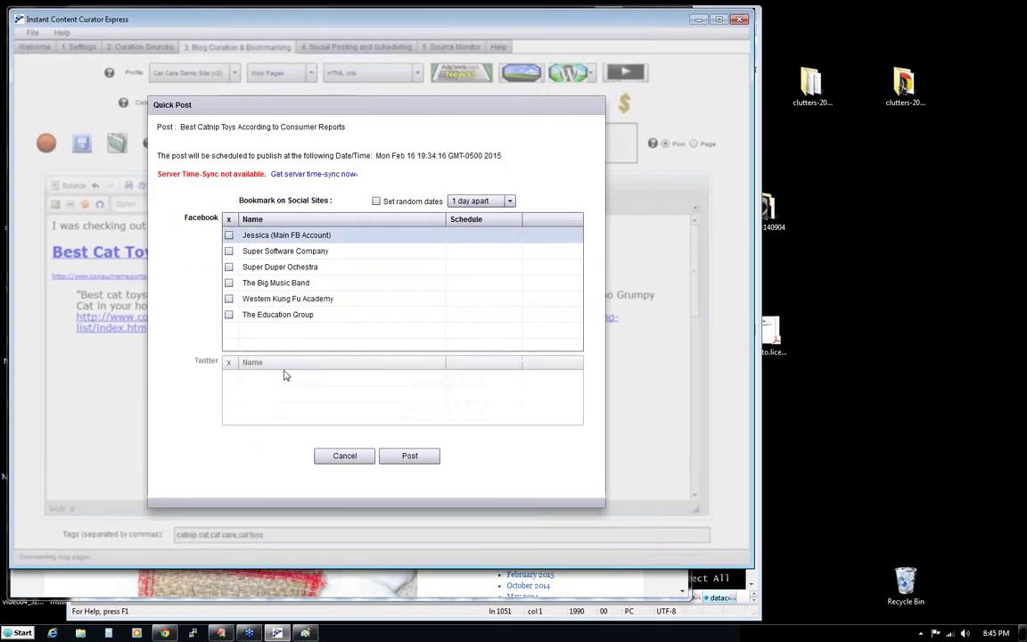
click(400, 455)
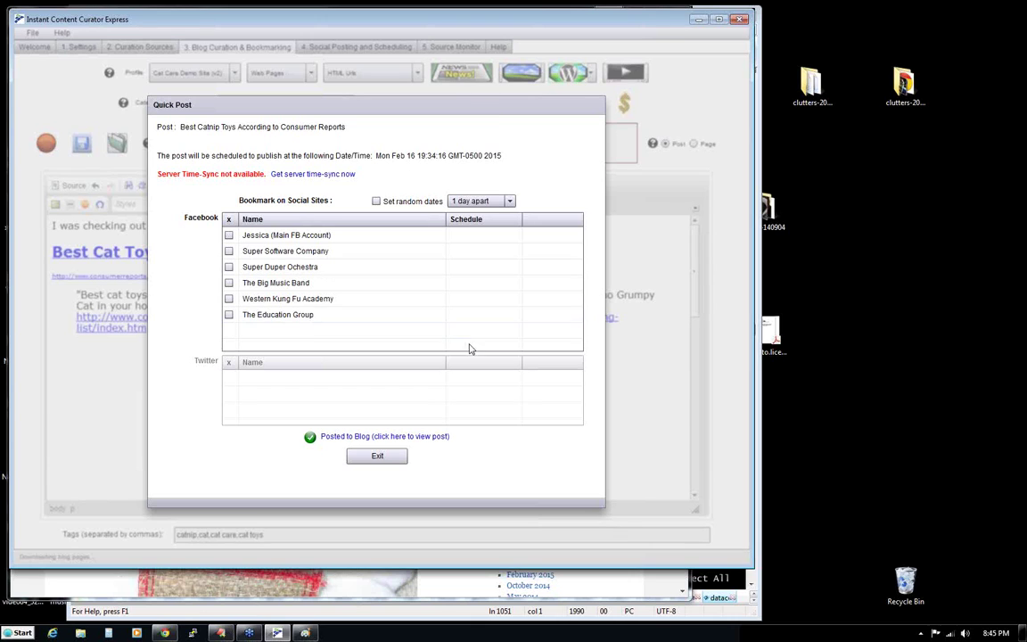
click(426, 437)
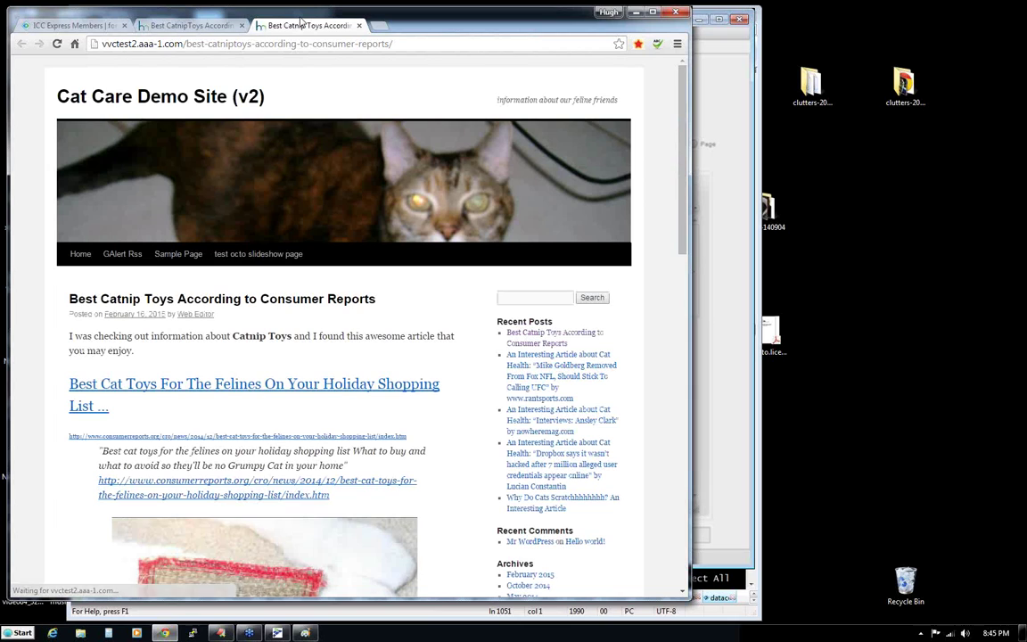
drag(66, 299, 214, 273)
click(317, 286)
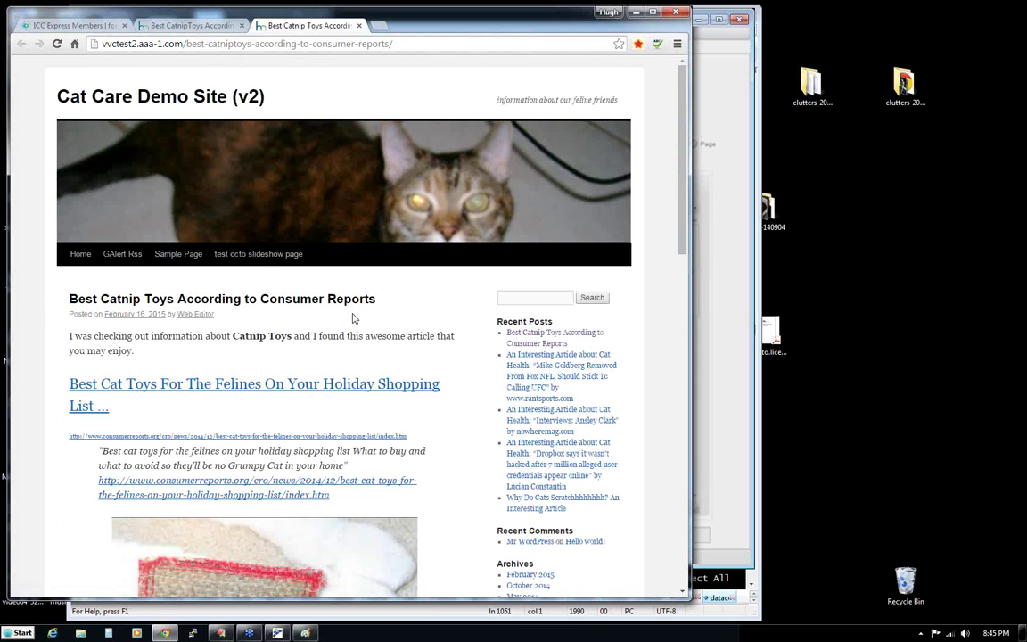
drag(683, 163, 665, 128)
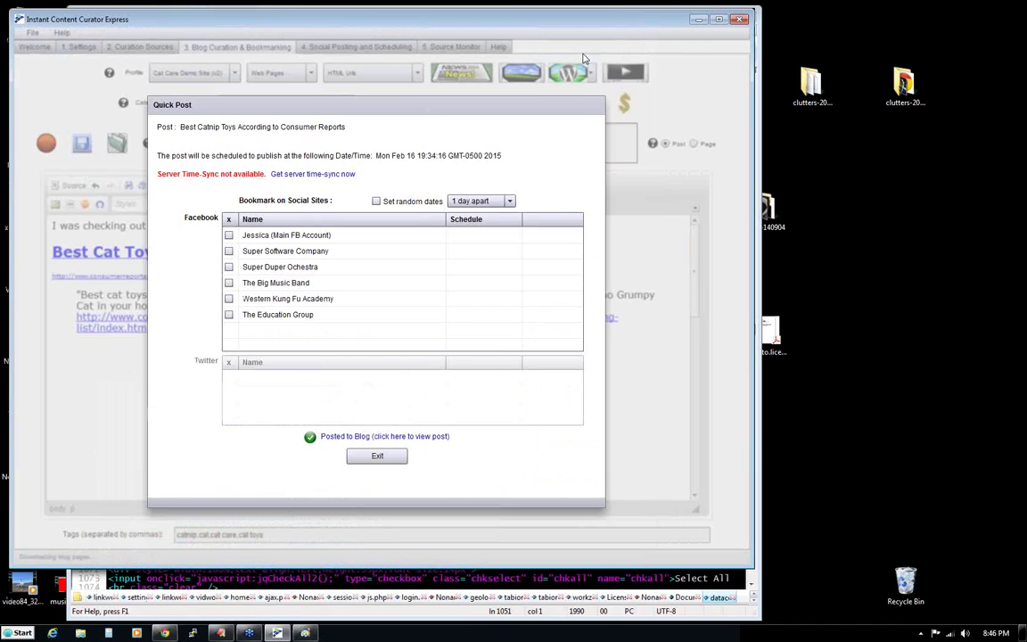
- Exit the Quick Post dialog and clear the post from the editor, confirming the clearing
click(381, 455)
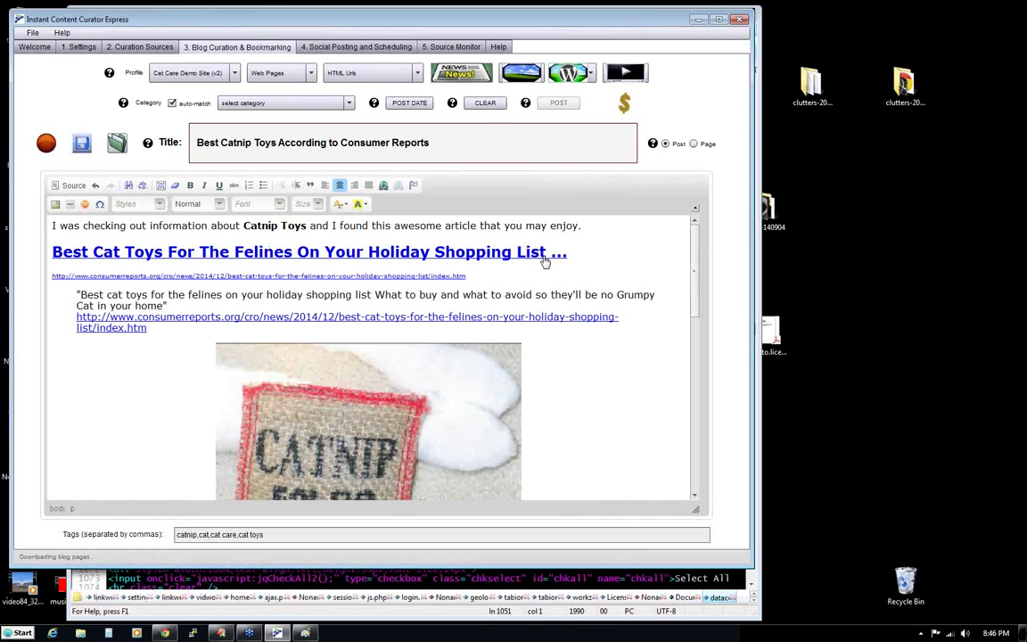
click(483, 104)
click(498, 258)
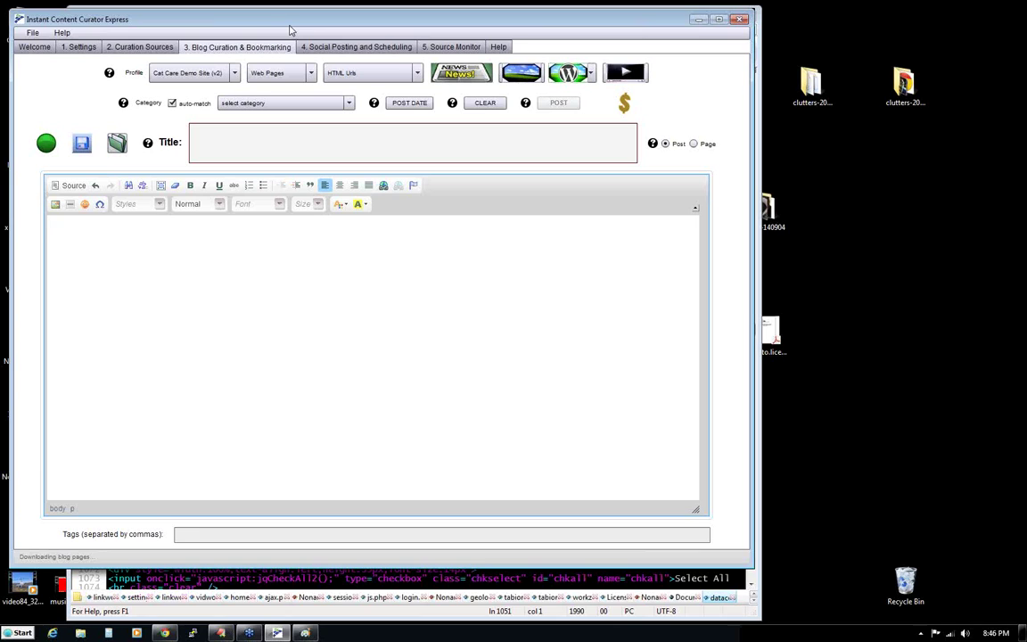
drag(288, 25, 289, 25)
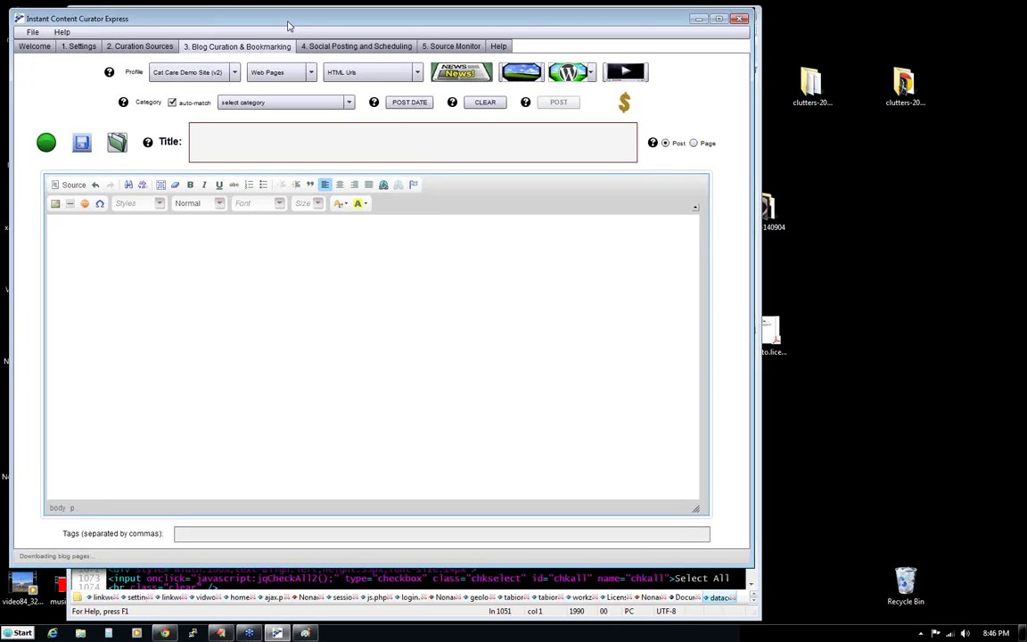
- Open the XMLRPC / Indexer settings and examine the alternate XMLRPC filename
click(86, 48)
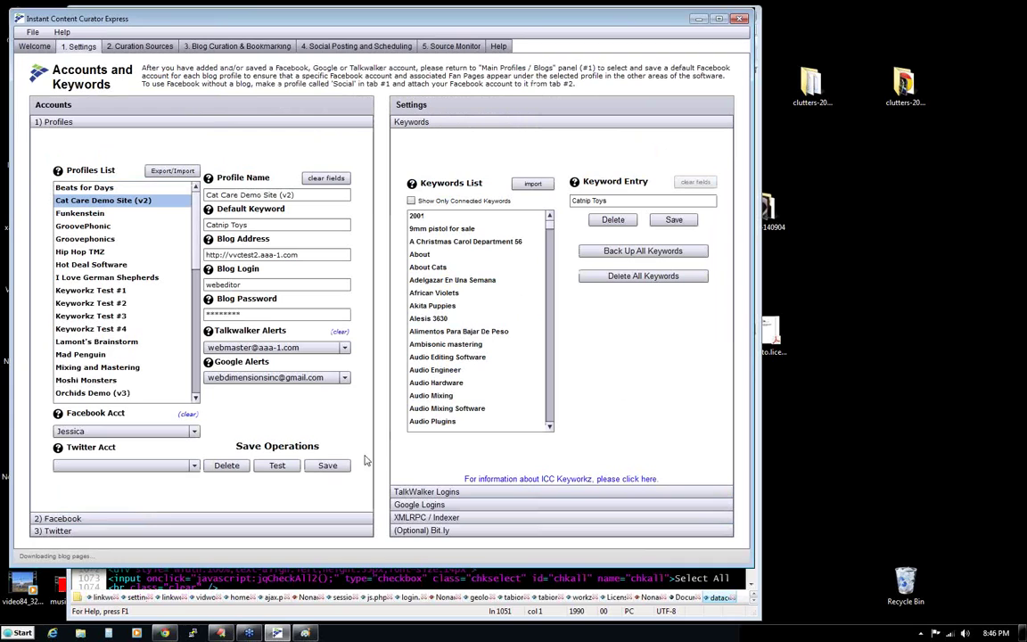
click(451, 519)
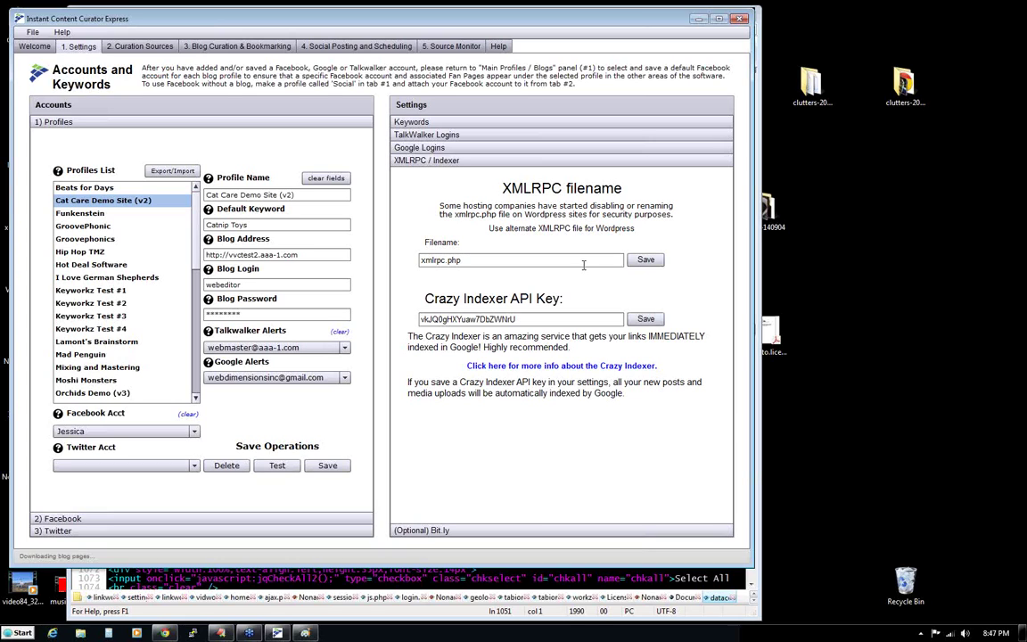
drag(465, 259, 410, 256)
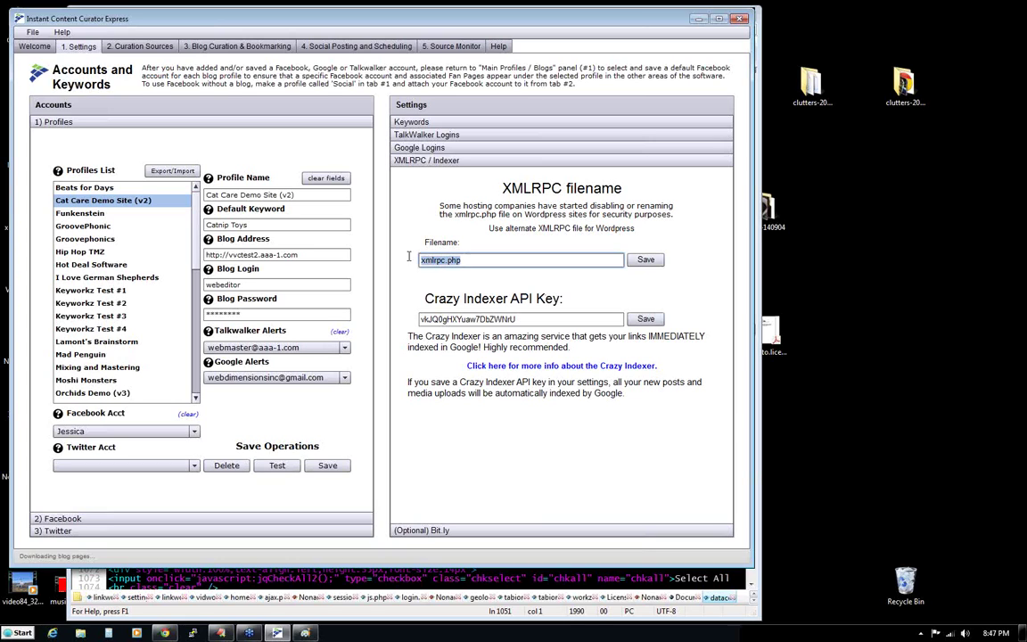
click(472, 228)
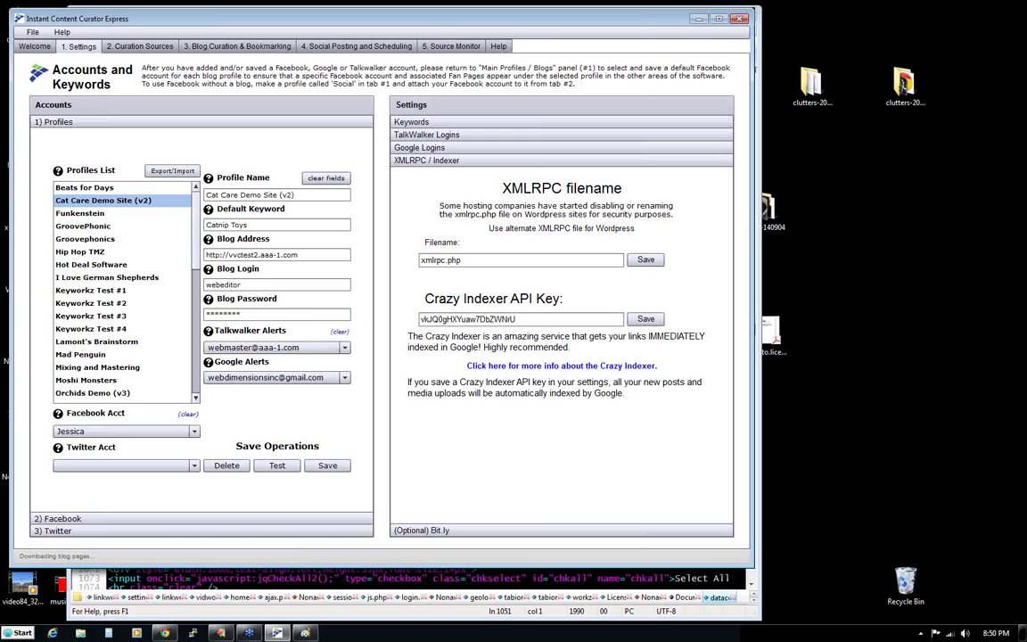
- Switch to Paint, enlarge the canvas to about 947 × 607 px and place a text box about 642 × 205 px in its upper part
click(305, 633)
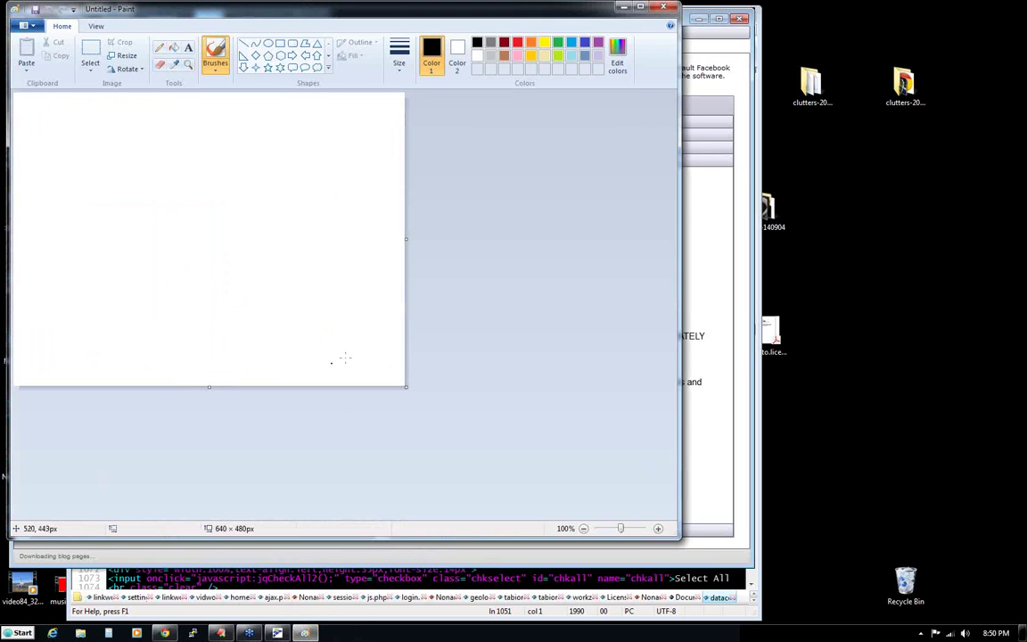
drag(406, 388, 593, 463)
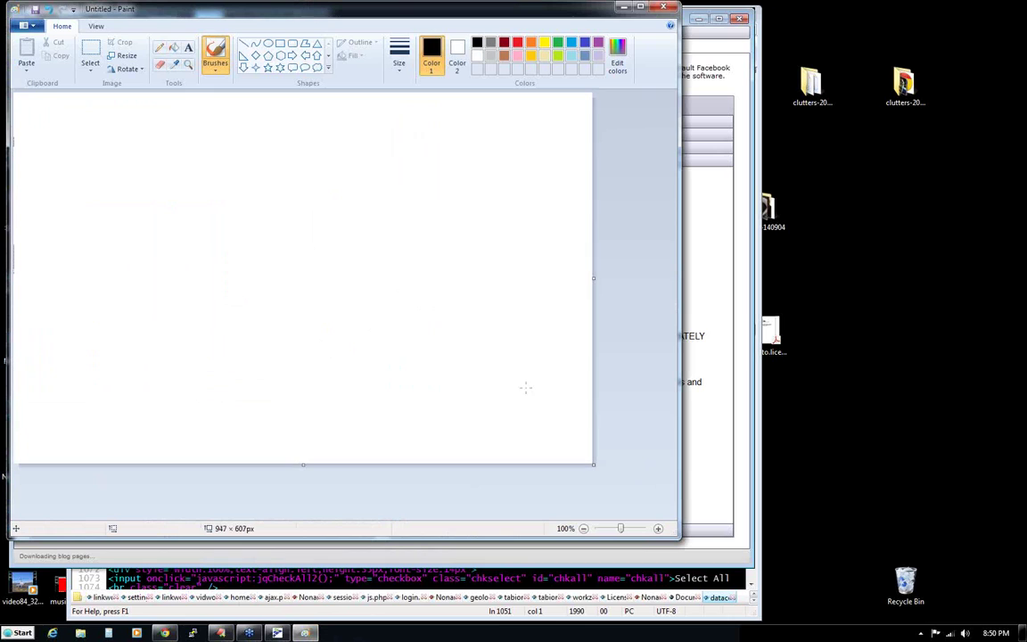
click(189, 49)
drag(113, 139, 503, 259)
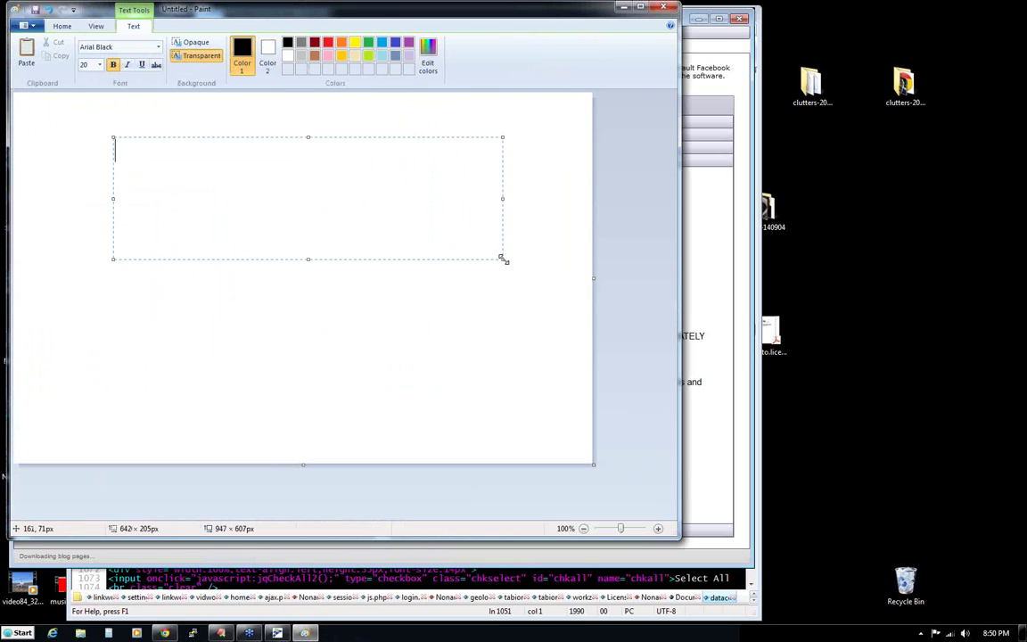
drag(334, 138, 310, 128)
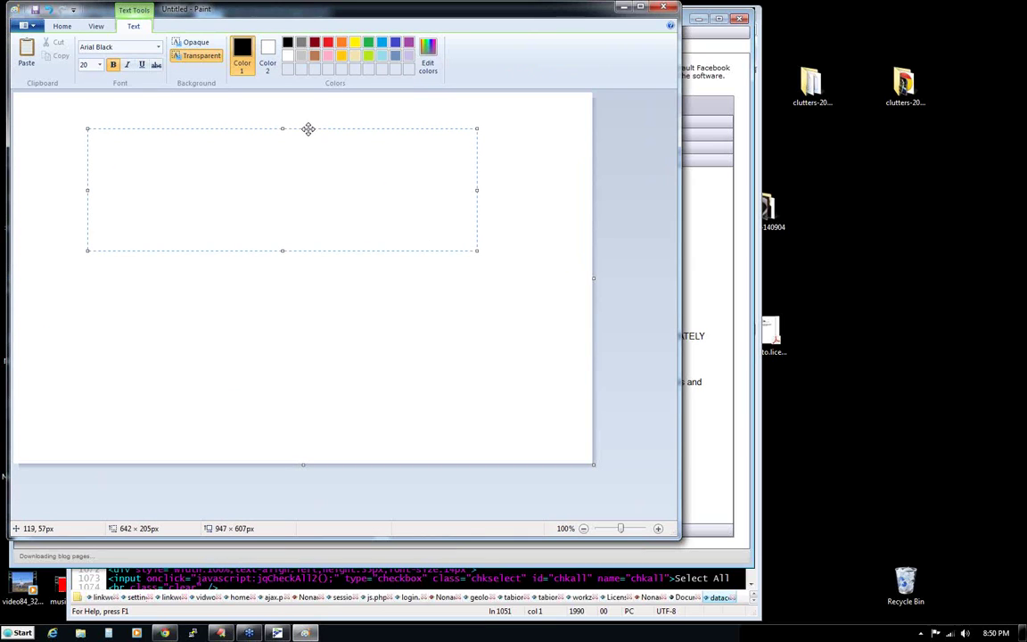
text(navigate )
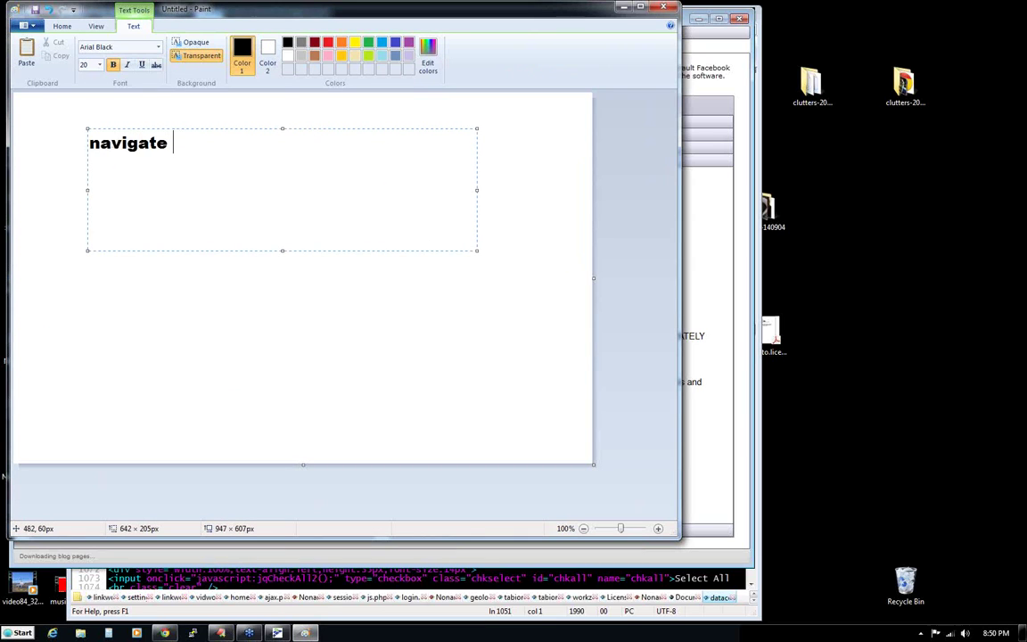
text(to http:/)
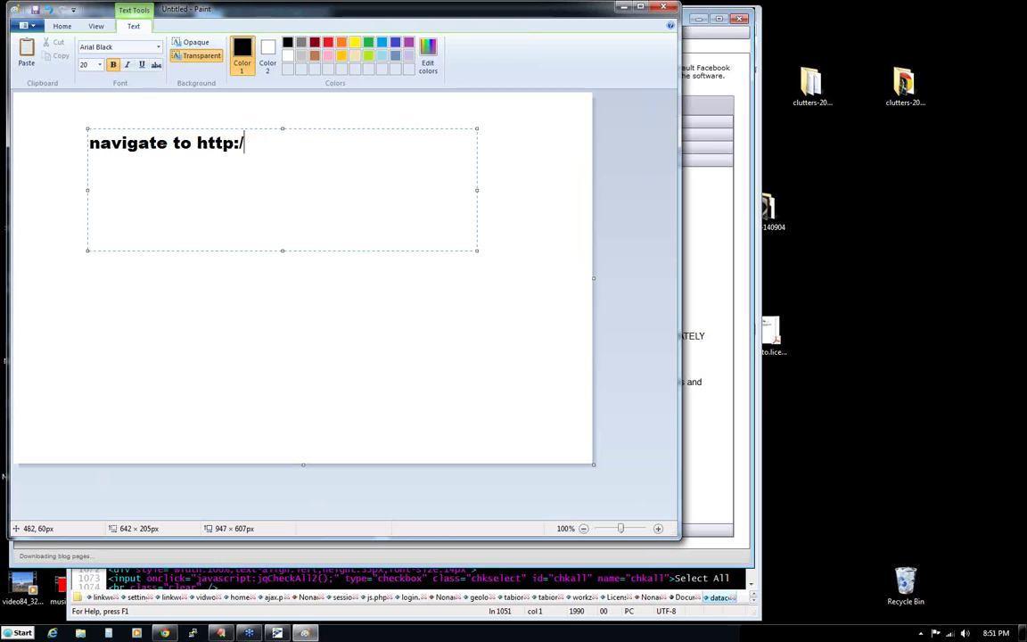
text(/myblog.com/x)
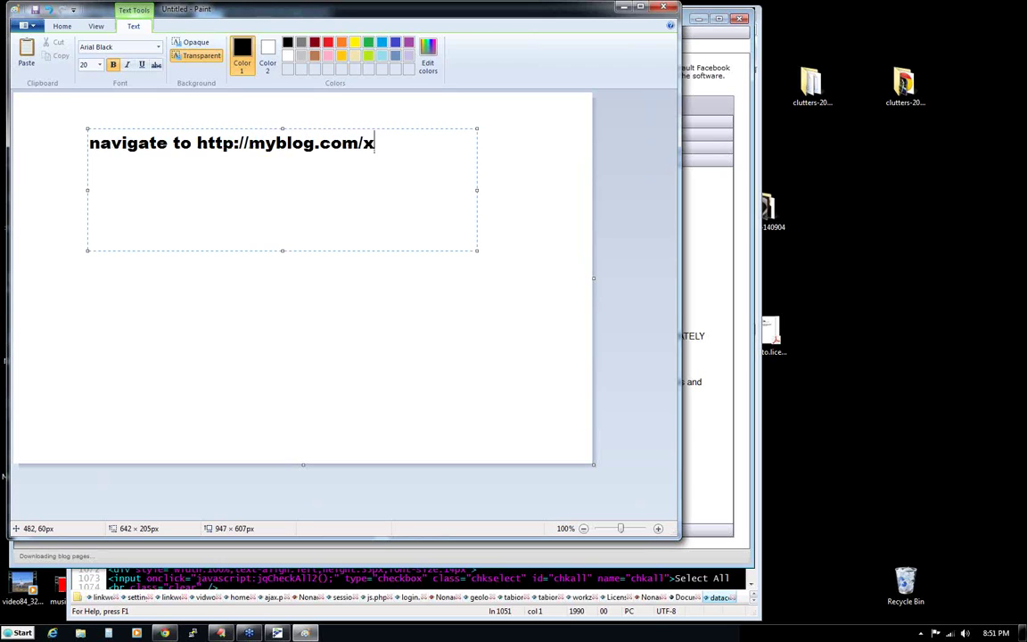
text(mlrpc.php)
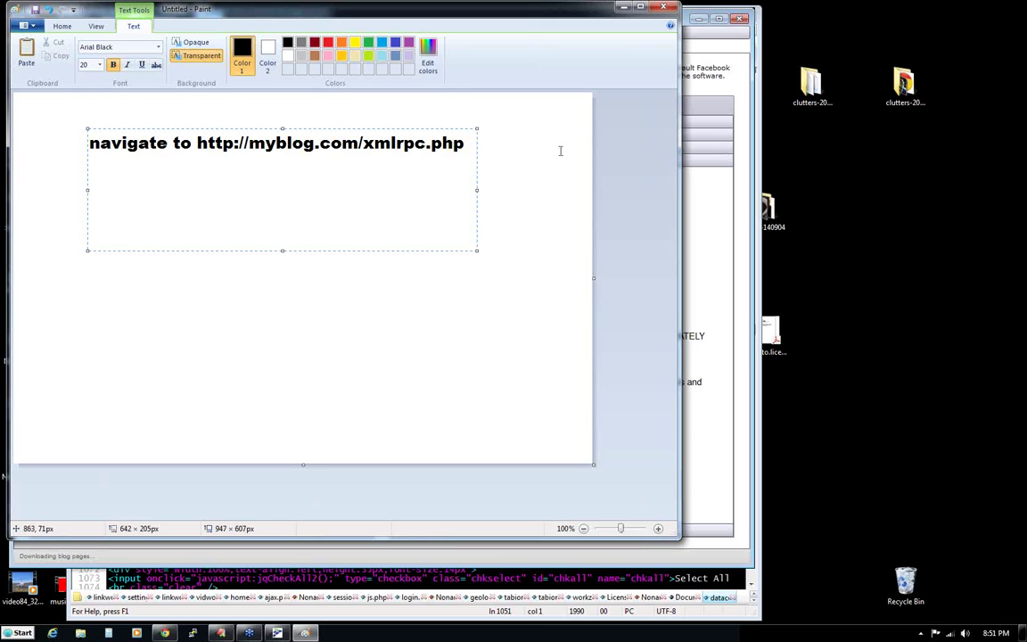
- Widen the text box to about 704 px and add the separate lines "XMLRPC requires POST" and "404 "Page Not Found""
key(Return)
key(Return)
drag(479, 190, 515, 195)
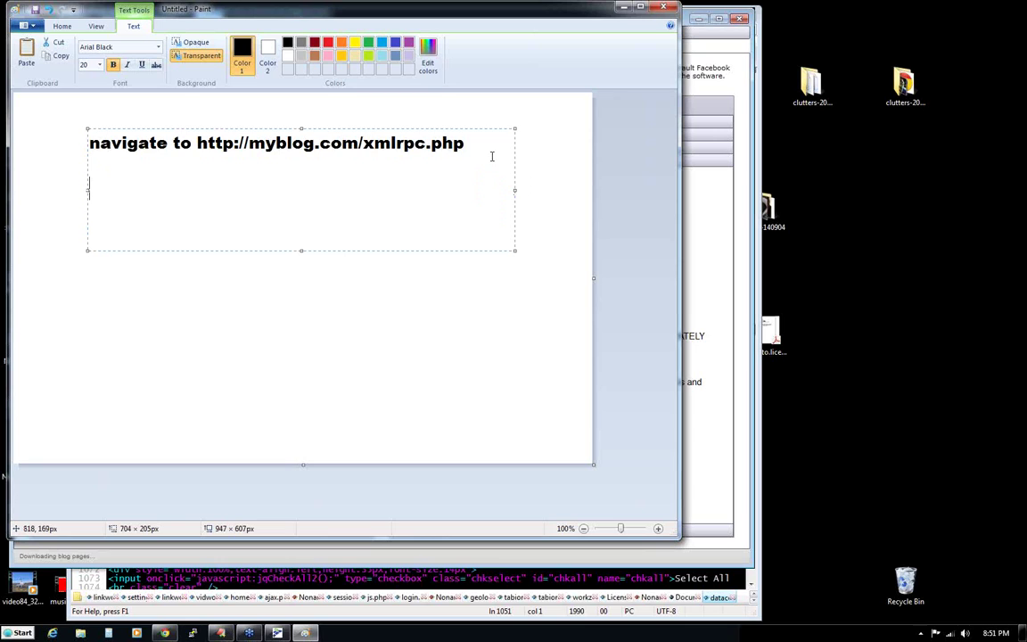
text(XMLRPC requires POST)
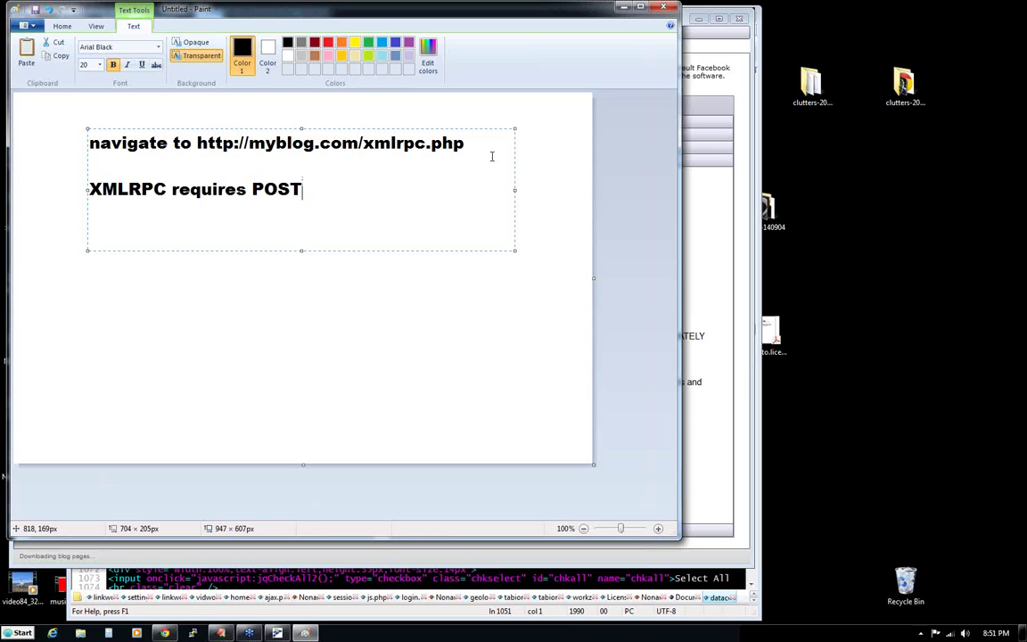
key(Return)
text($)
key(BackSpace)
text(404 )
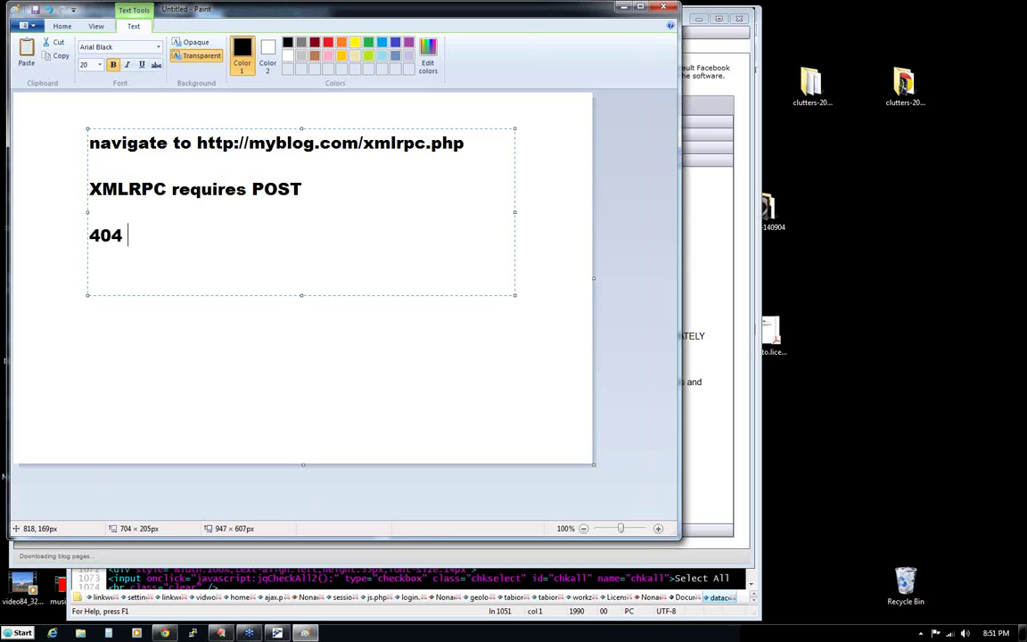
text("Page Not Found")
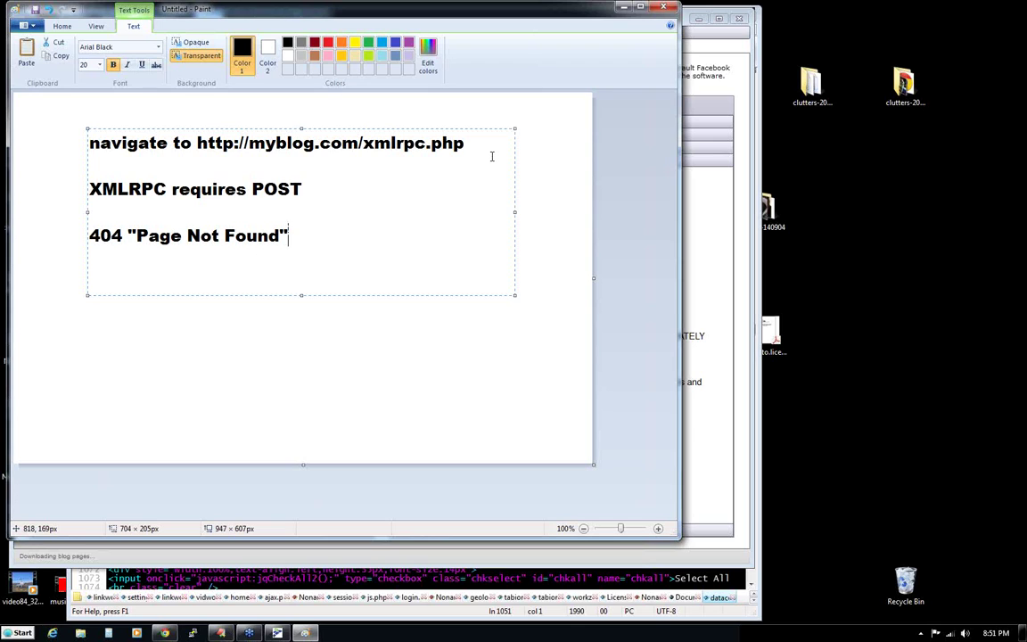
- Add the line "log into your blog either FTP or CPanel File Manager" below the 404 note, separated by a blank line
key(Return)
key(Return)
text(log int)
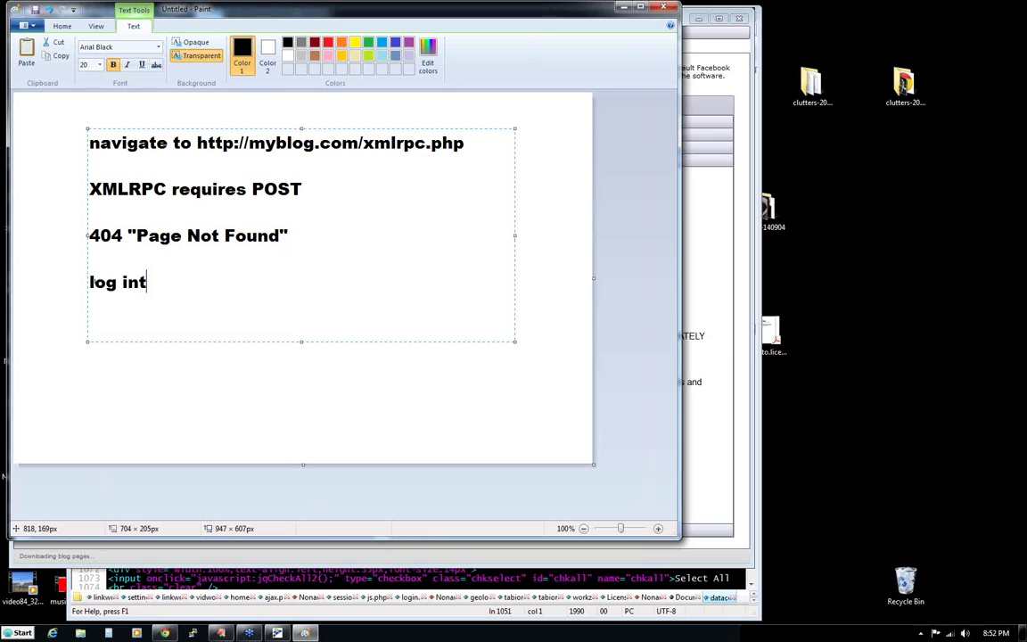
text(o your blog either FTP ior)
key(BackSpace)
key(BackSpace)
key(BackSpace)
text(or CPAs)
key(BackSpace)
key(BackSpace)
text(anel Fiole)
key(BackSpace)
key(BackSpace)
key(BackSpace)
key(BackSpace)
text(le Mnast)
key(BackSpace)
key(BackSpace)
key(BackSpace)
key(BackSpace)
text(anater)
key(BackSpace)
key(BackSpace)
text(ger)
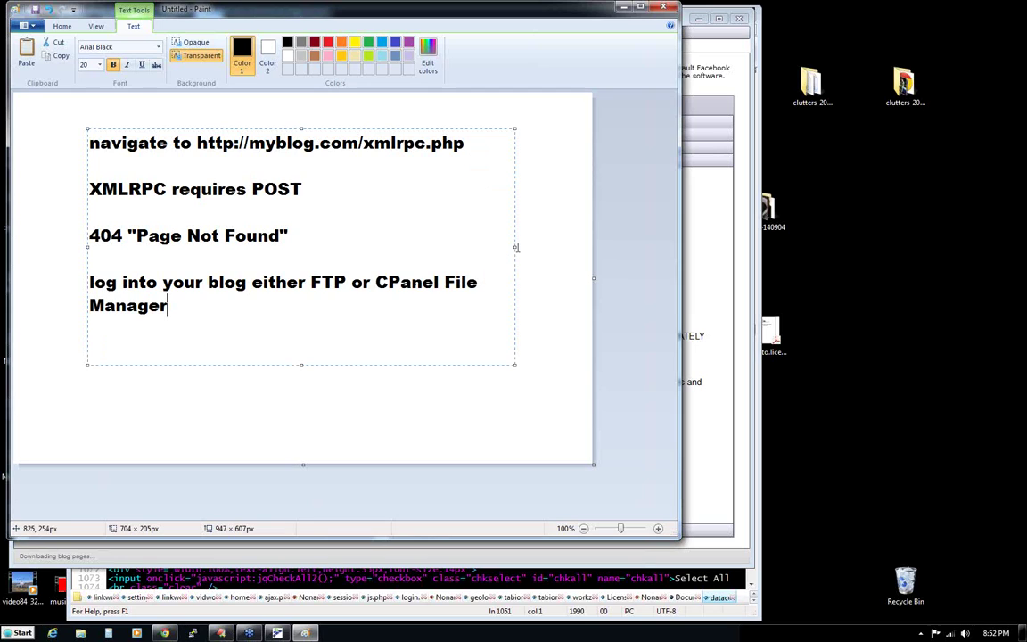
- Widen the text box to about 833 px and number the blog login line as "1."
drag(514, 247, 593, 247)
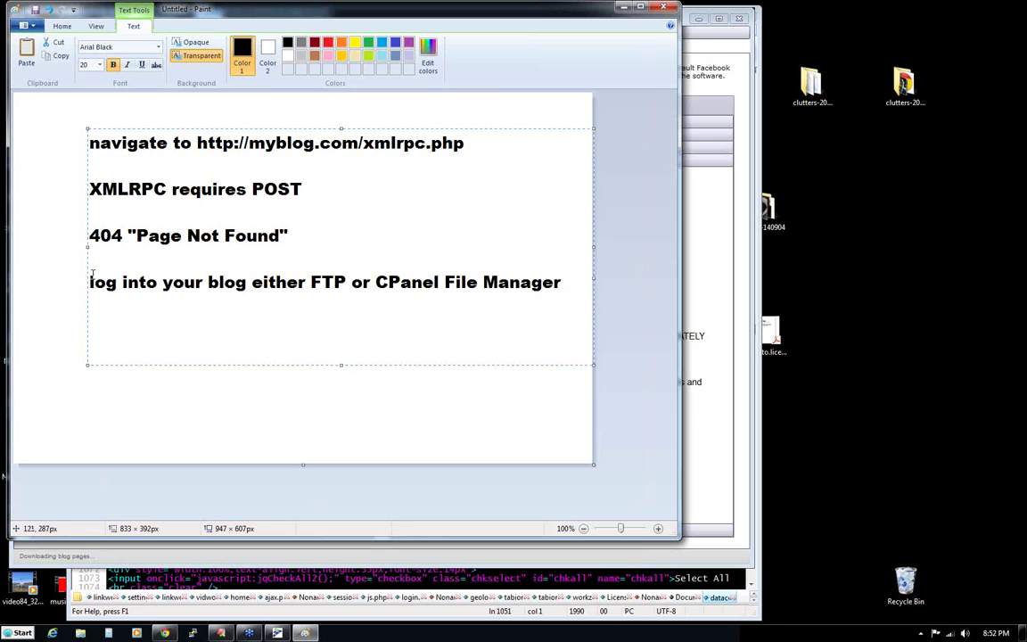
text(1/)
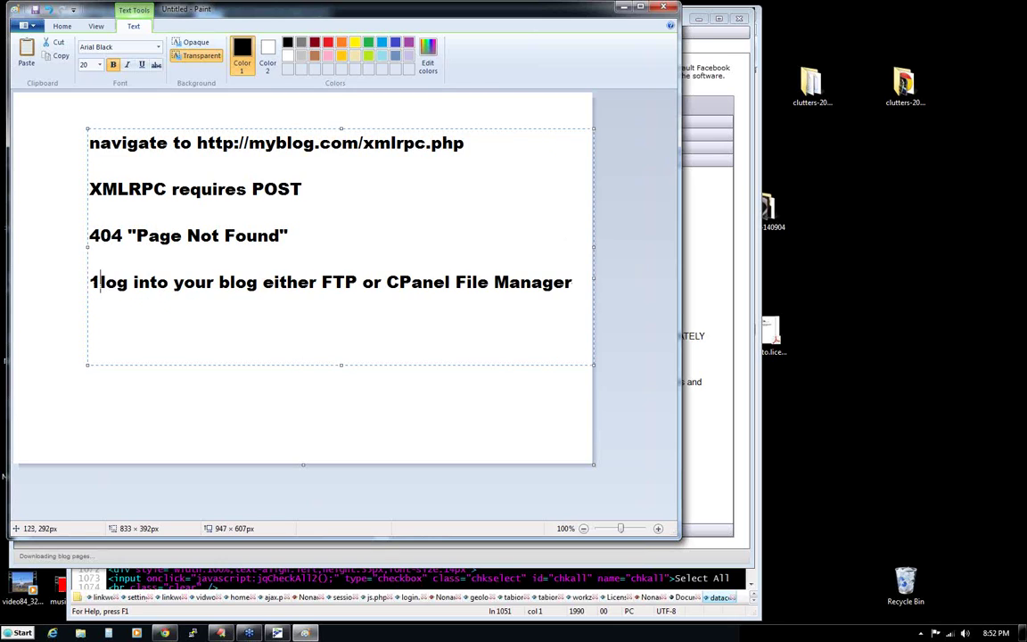
key(BackSpace)
key(BackSpace)
text(.)
key(End)
- Add the line "2. rename xmlrpc.php to some other name like 12345.php" and widen the text box to about 941 px so it fits
key(Return)
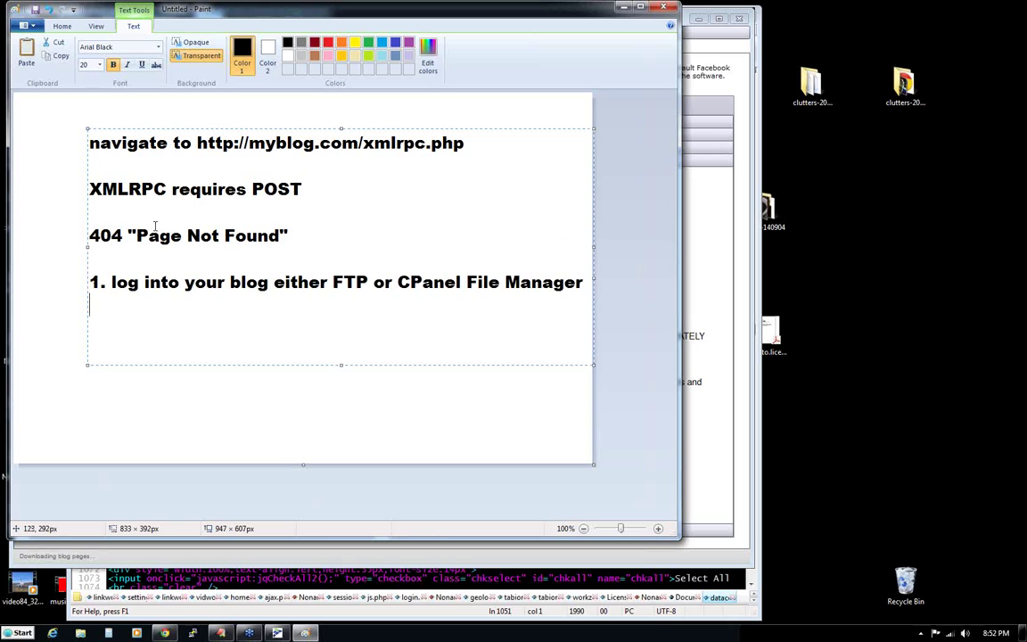
text(2. rename )
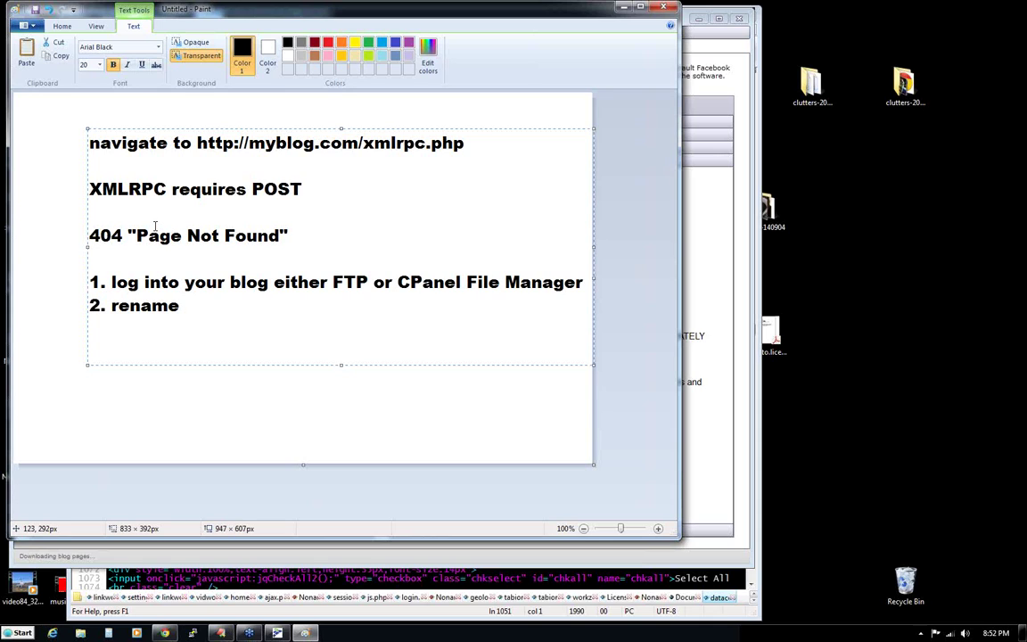
text(xmlrpc.p)
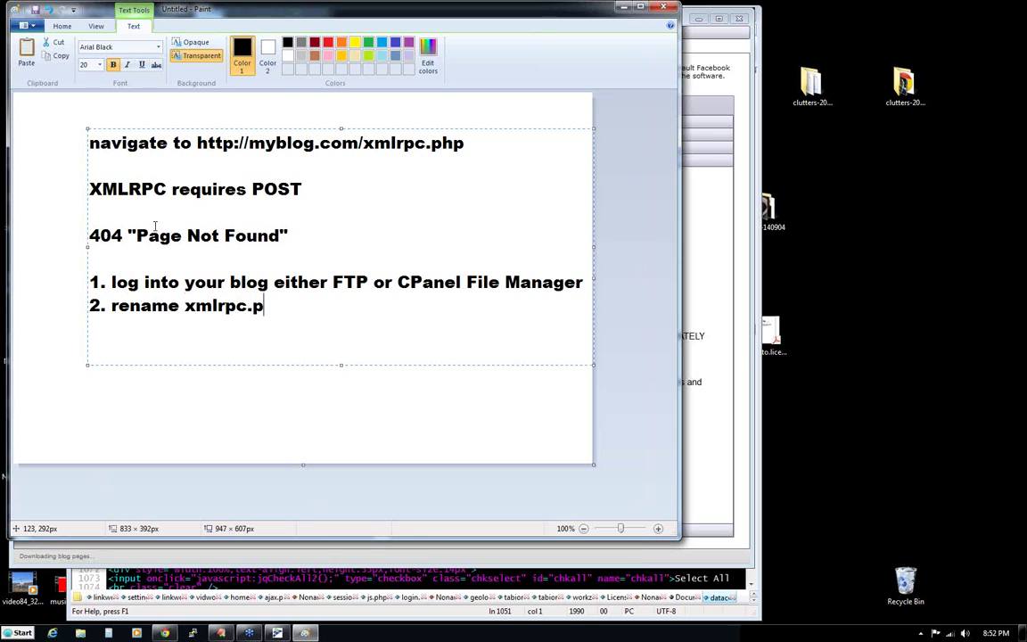
text(hp to some other name li)
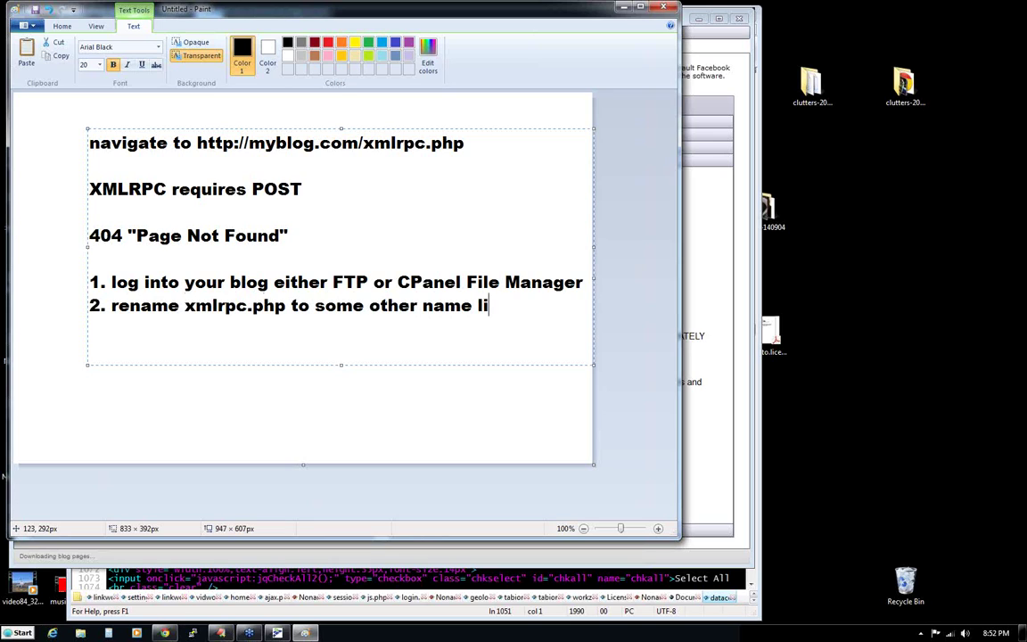
text(ke 123)
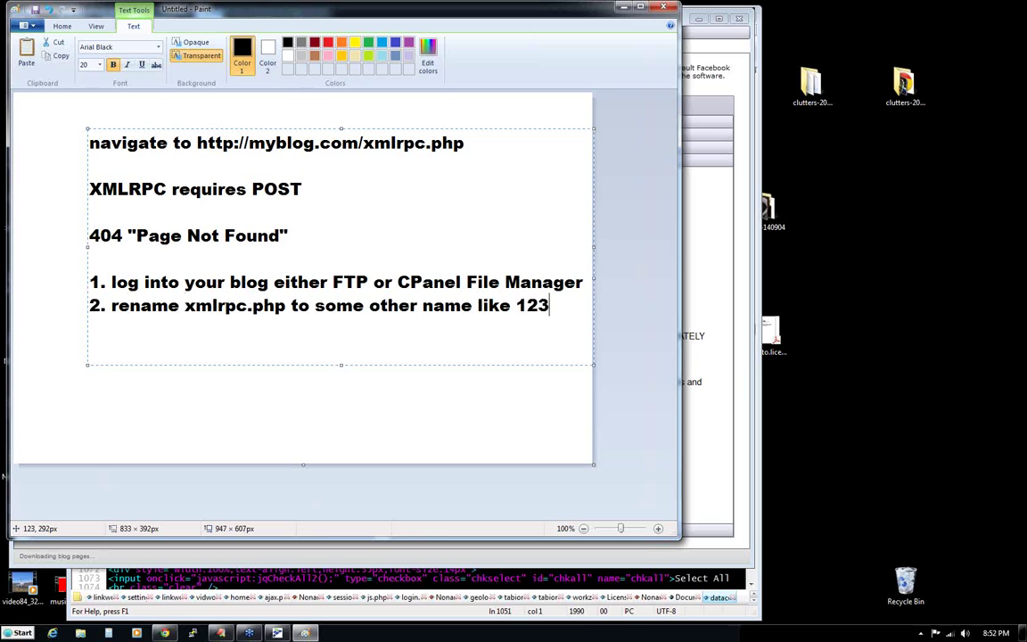
text(45.php)
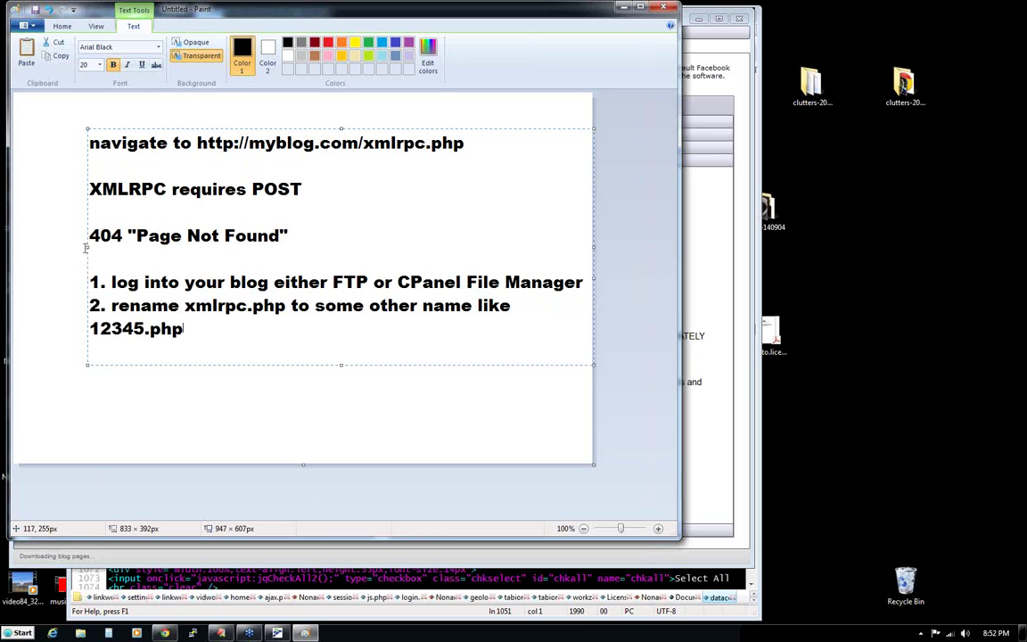
drag(86, 248, 22, 247)
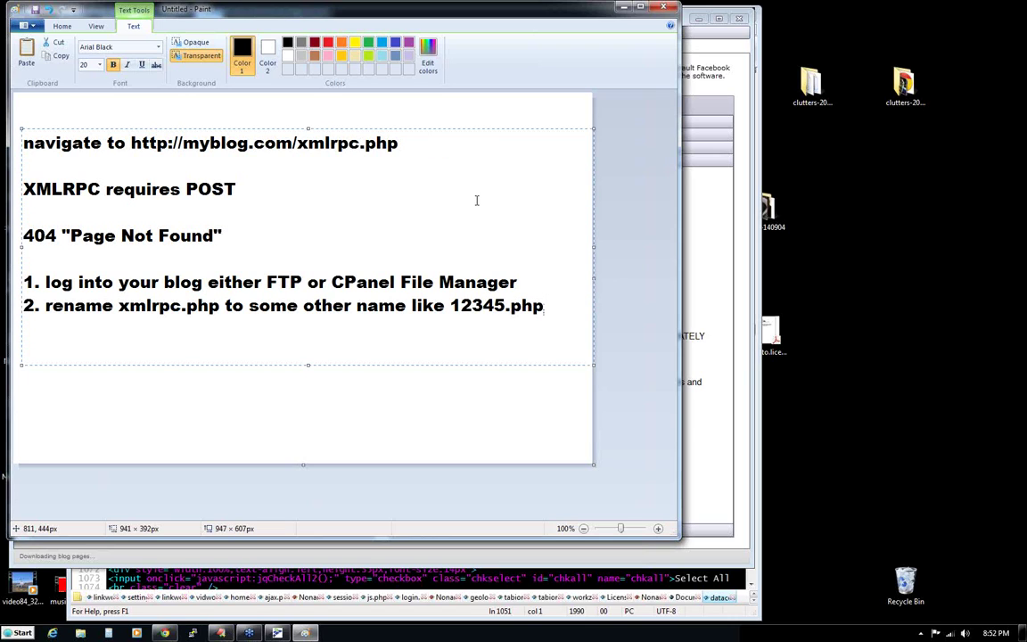
- Add the line "3. go back to ICC Express and save the new filename" below the renaming instruction
key(Return)
text(3. go back to ICC)
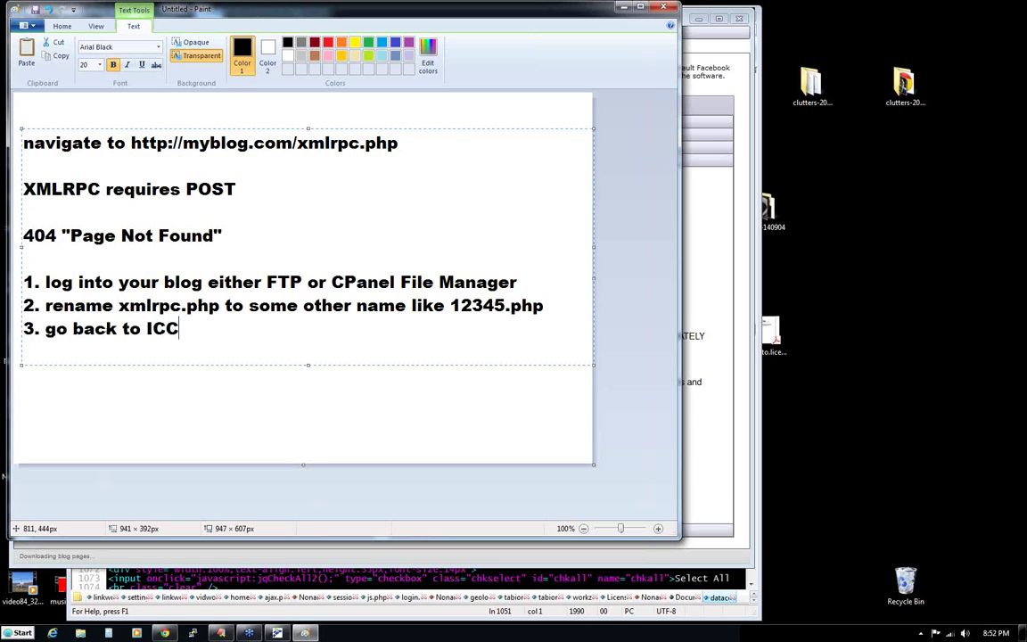
text( Express and sa)
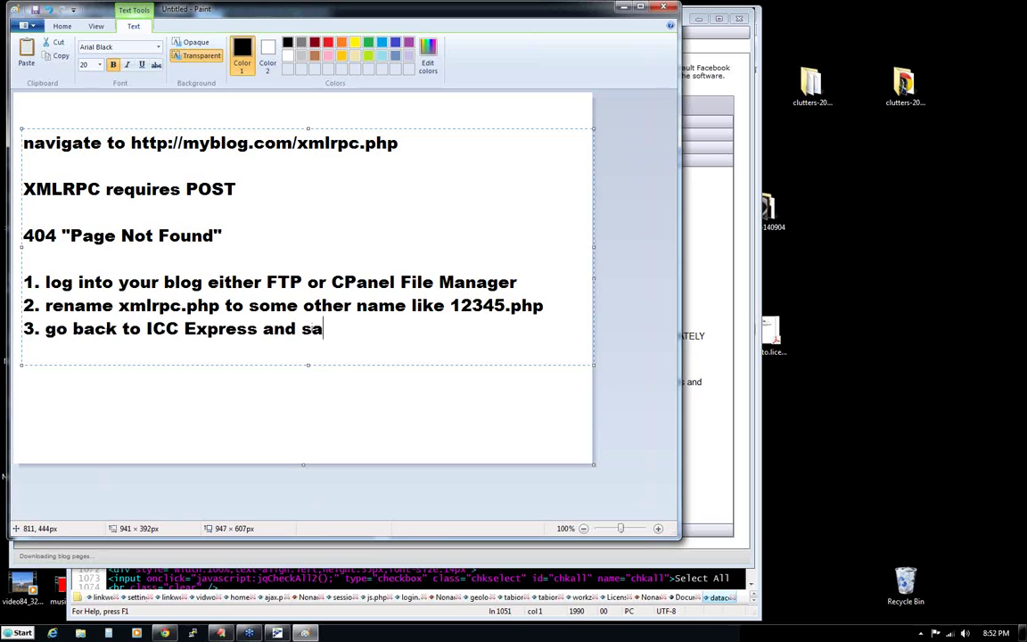
text(ve teh new)
key(BackSpace)
key(BackSpace)
key(BackSpace)
key(BackSpace)
key(BackSpace)
text(he new filename)
- Switch to Instant Content Curator Express, highlight the XMLRPC filename setting, and return to Paint
key(alt+Tab)
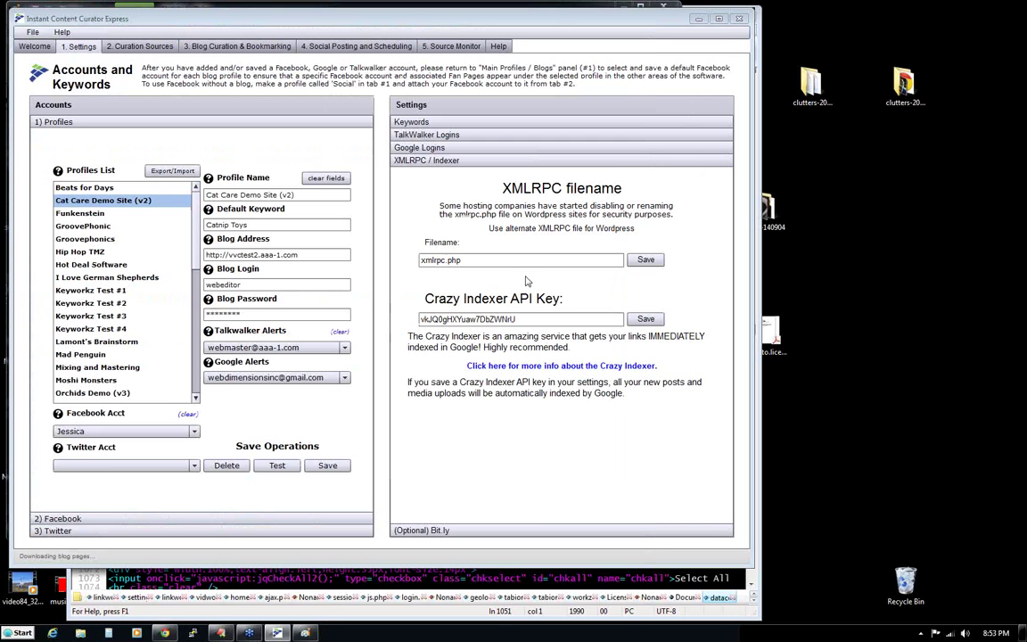
drag(464, 259, 426, 236)
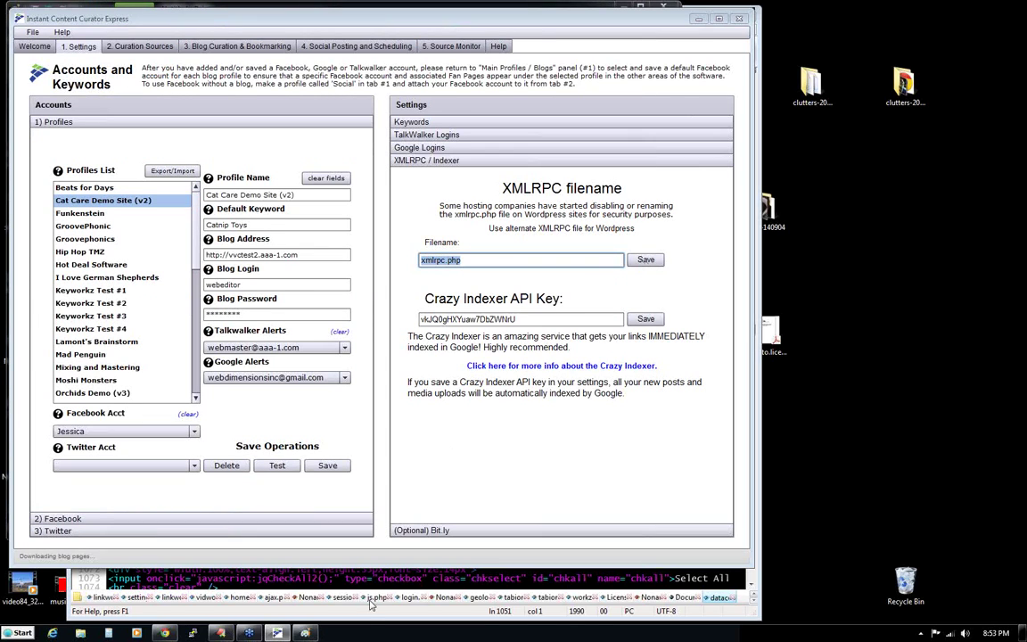
click(305, 633)
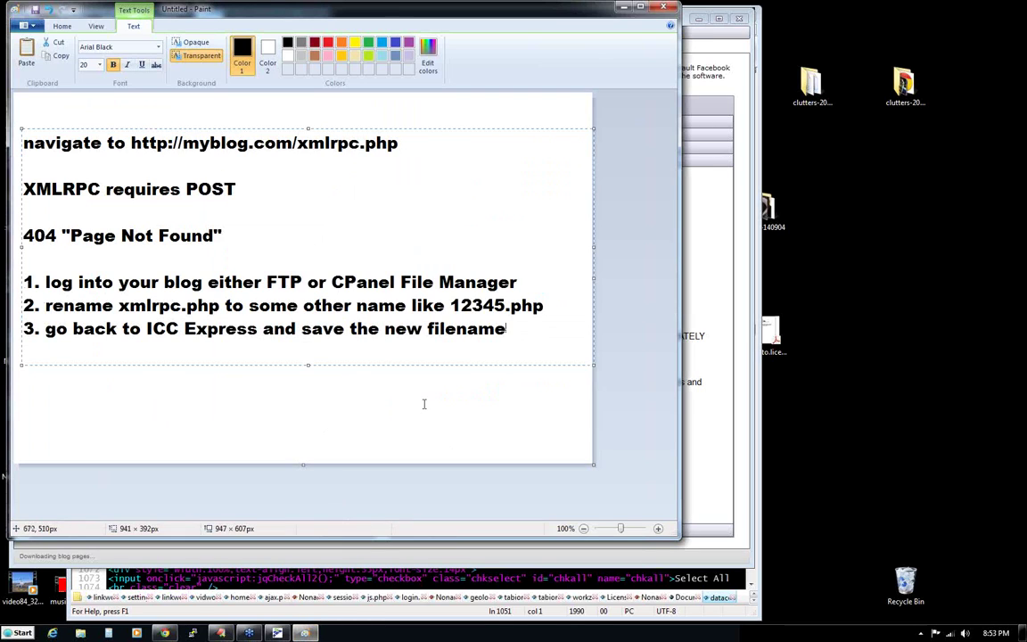
- Add the line "4. Quit ICC Express and Restart and try again - should work." as the last instruction
key(Return)
text(4. )
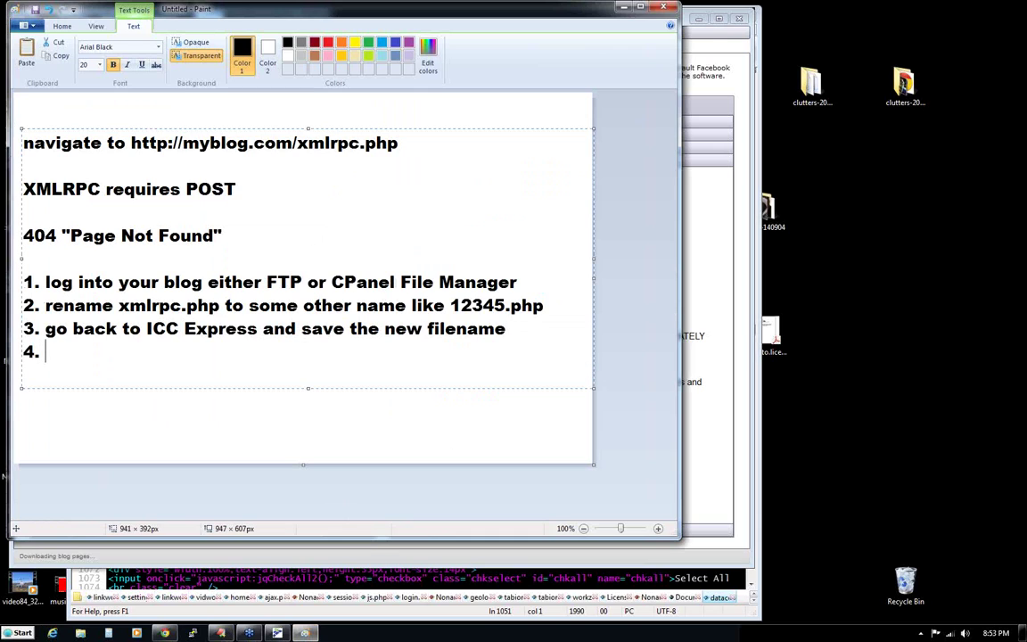
text(Quit ICC Expres)
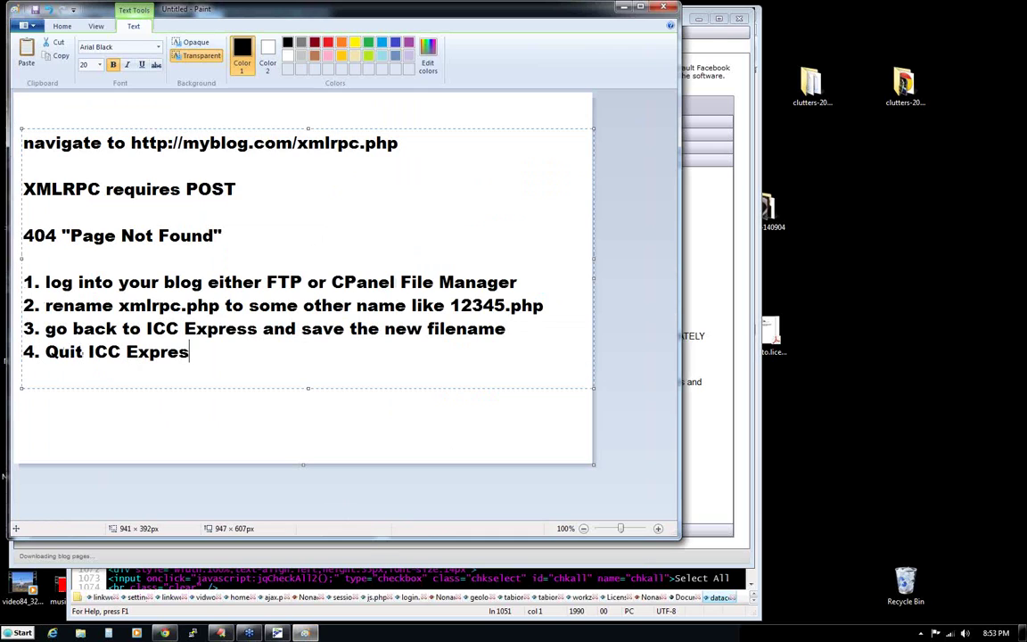
text(s and Restart and try agian)
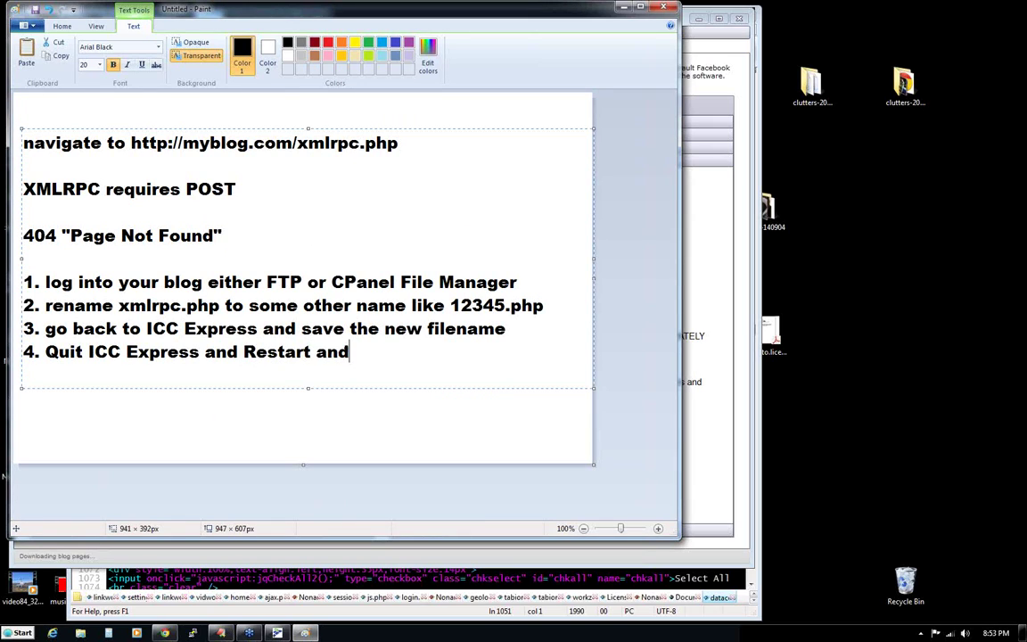
key(BackSpace)
key(BackSpace)
key(BackSpace)
text(ain -should work.)
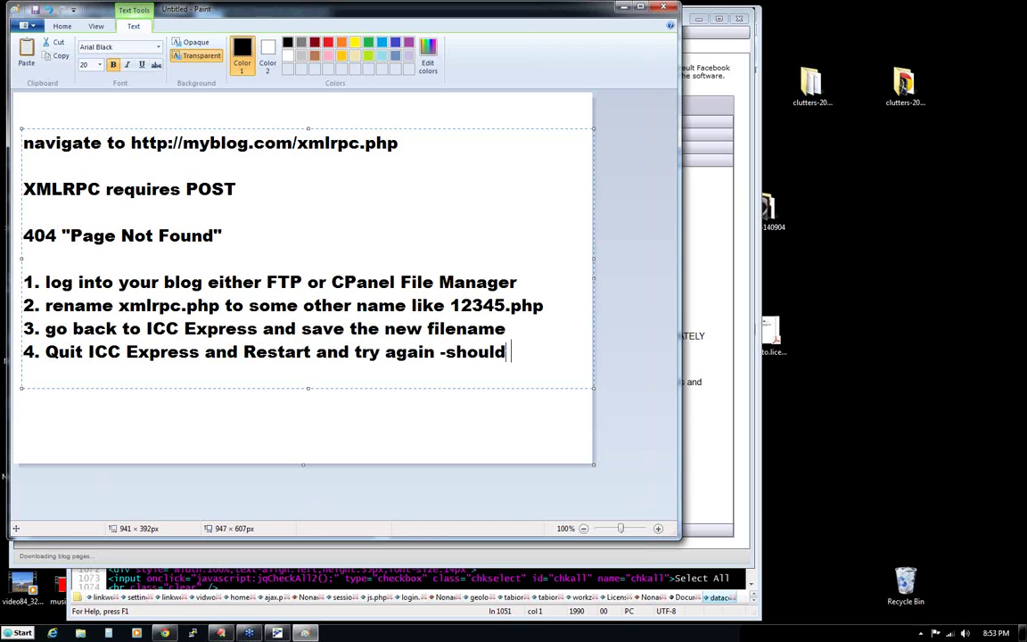
click(445, 353)
- Switch to Instant Content Curator Express and review the profile's blog address, the XMLRPC filename and the Crazy Indexer API key field
click(742, 303)
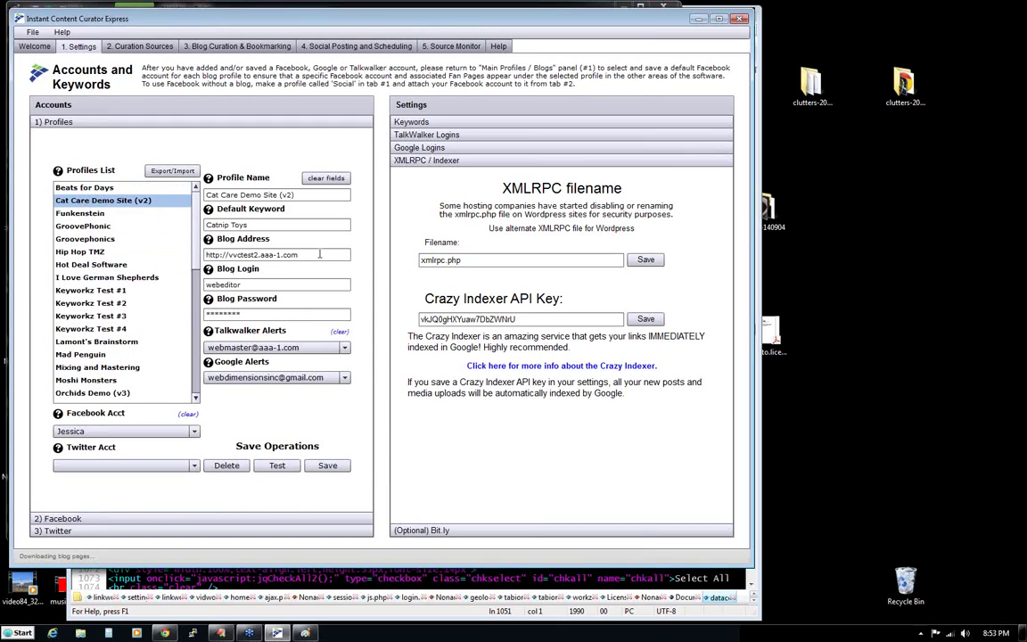
drag(302, 255, 205, 255)
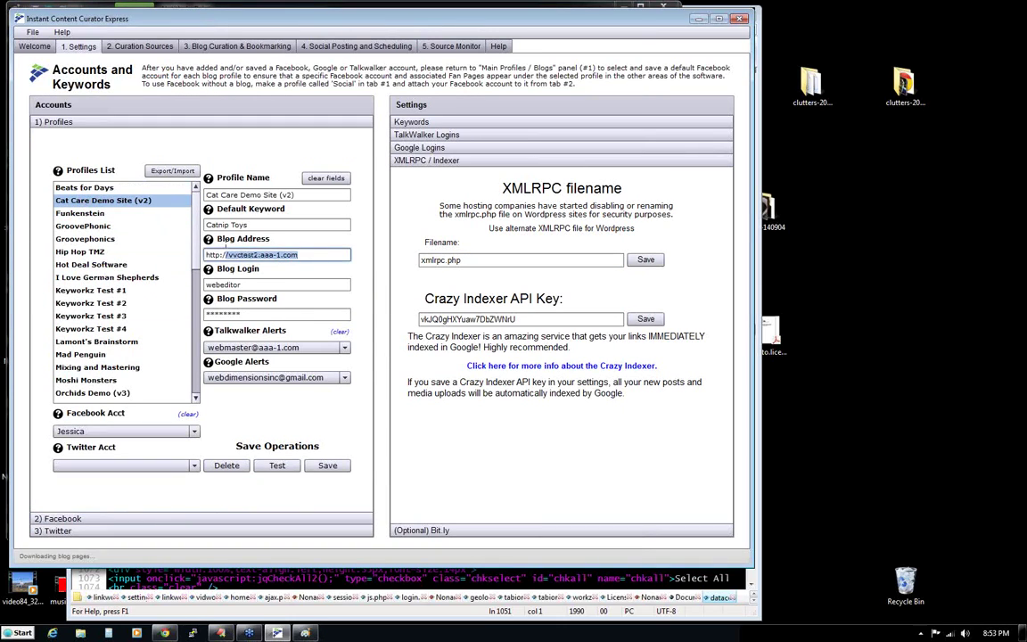
click(77, 182)
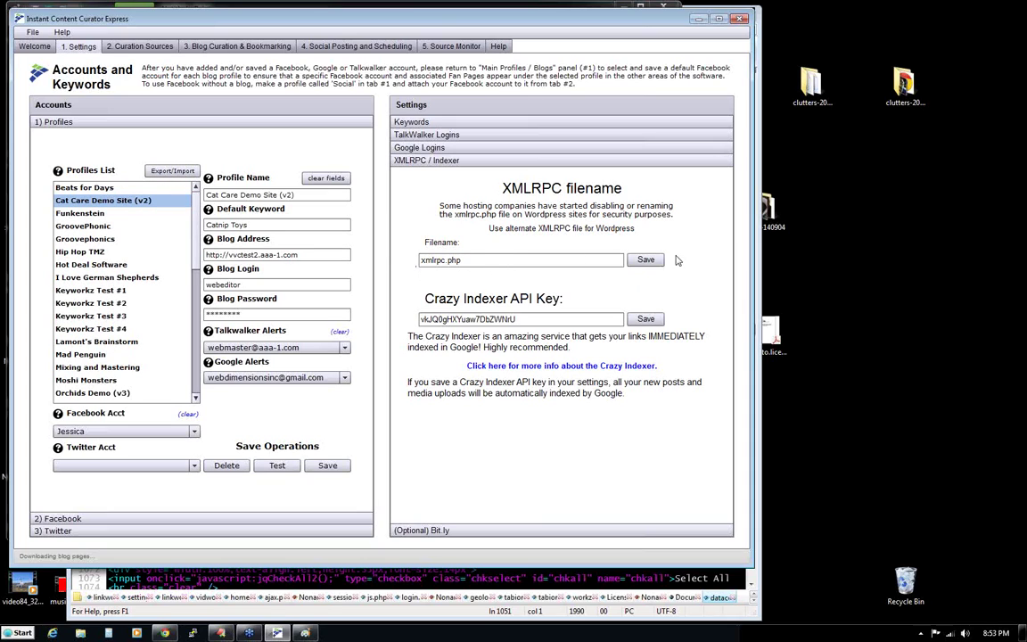
click(429, 260)
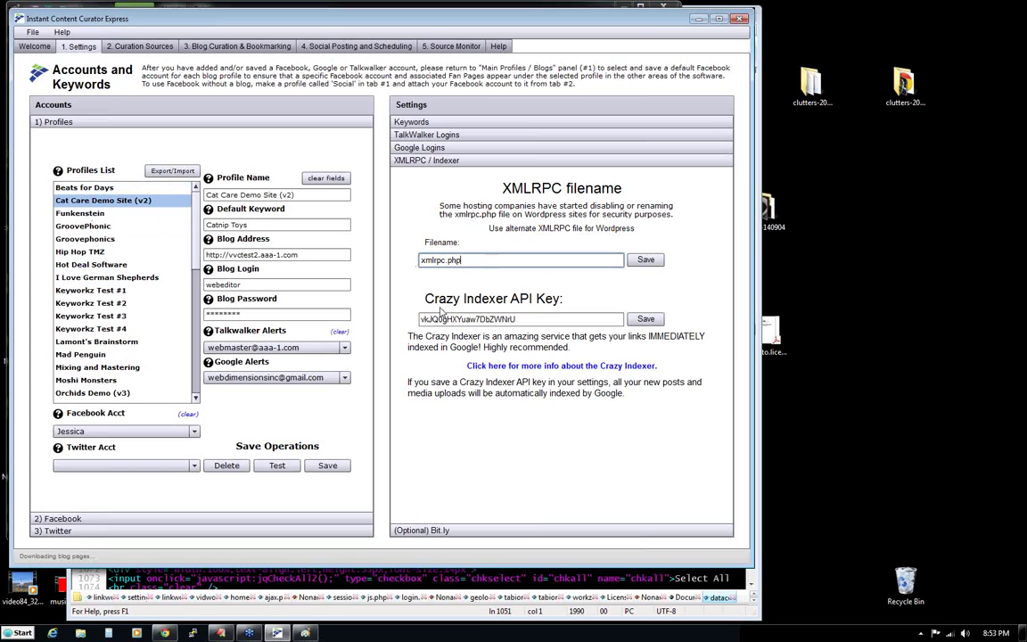
click(527, 321)
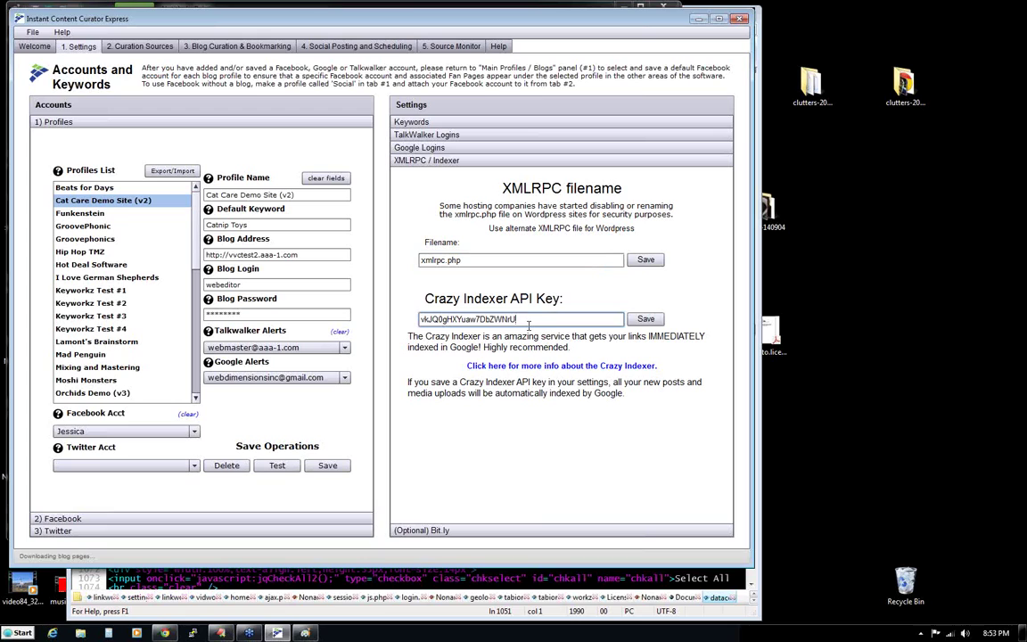
drag(530, 321, 409, 317)
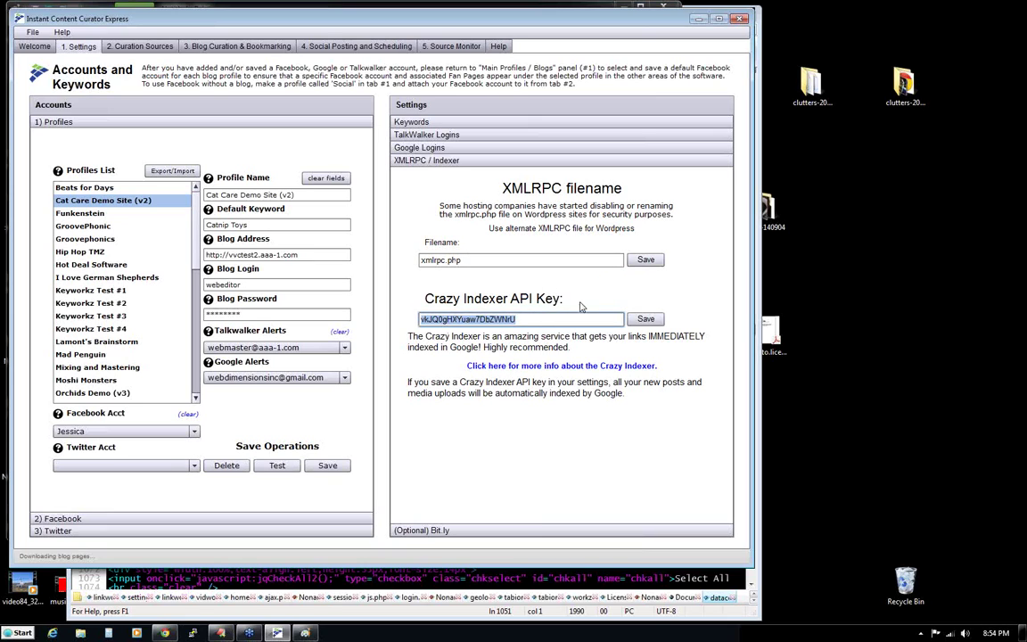
click(523, 274)
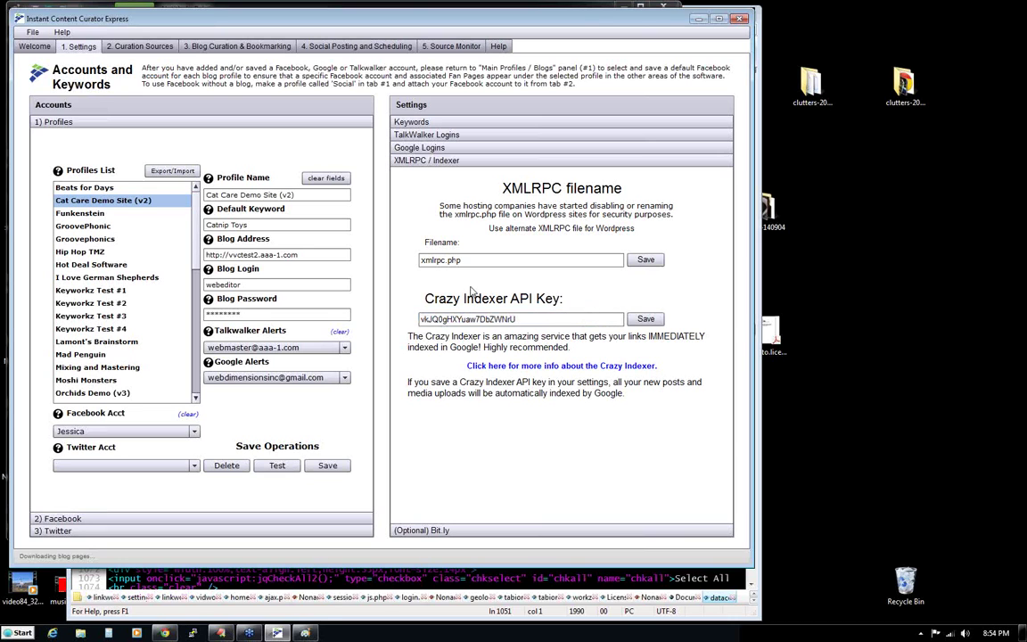
- Switch back to Paint and commit the finished instruction text to the canvas
click(305, 633)
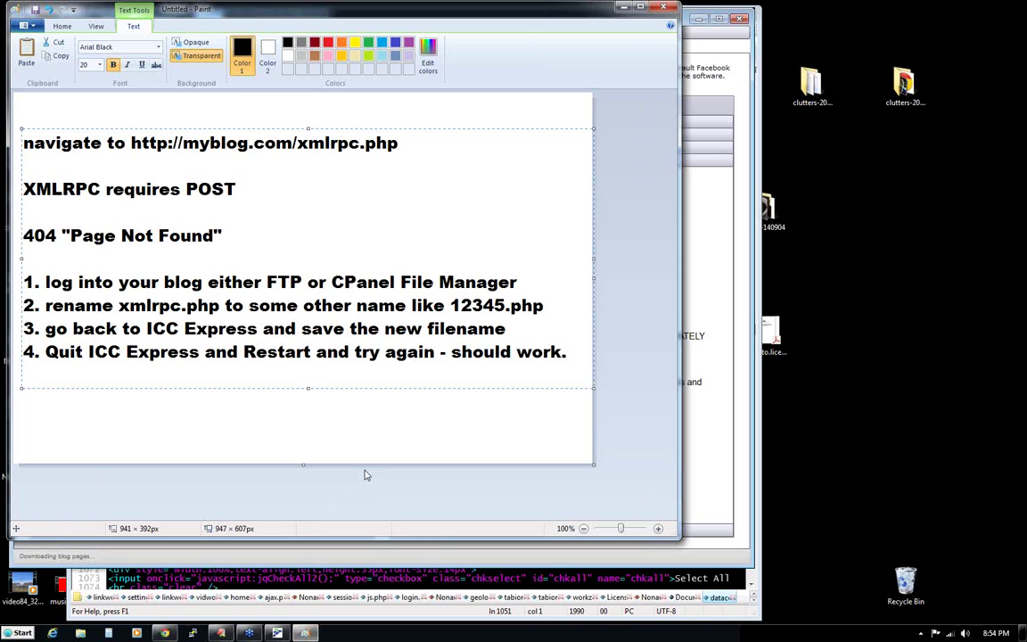
click(367, 442)
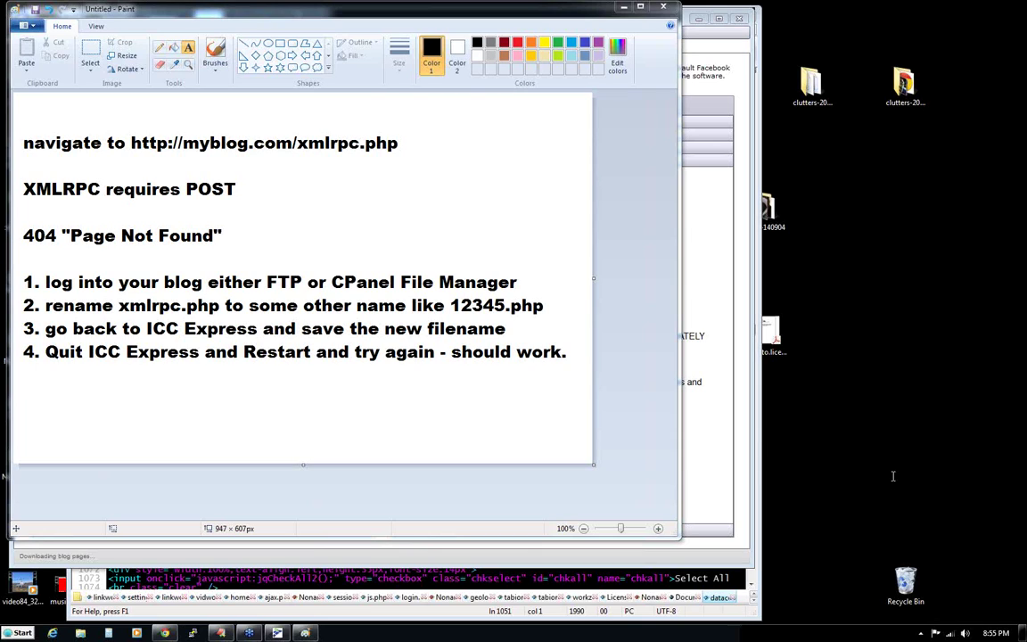
right_click(807, 451)
key(Escape)
click(178, 632)
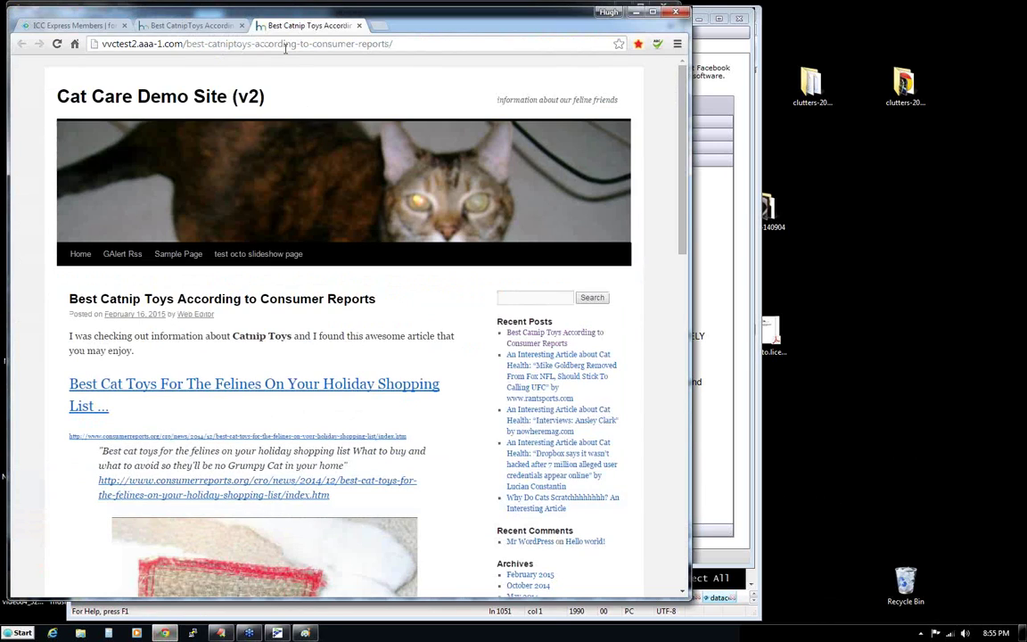
key(ctrl+t)
text(http://besthotelintulsa.com/xmlrpc.php)
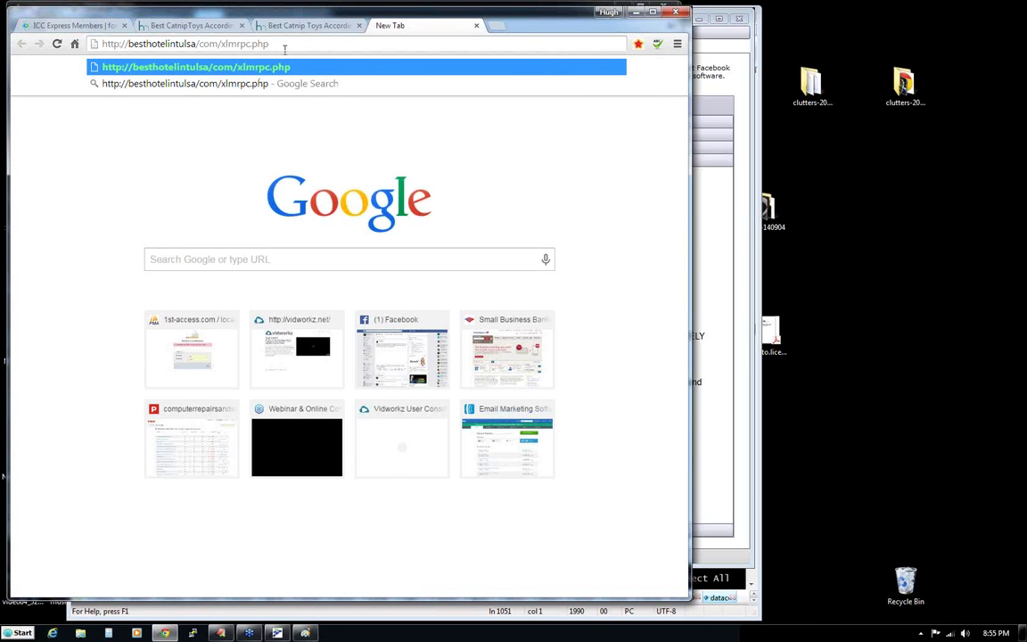
key(Return)
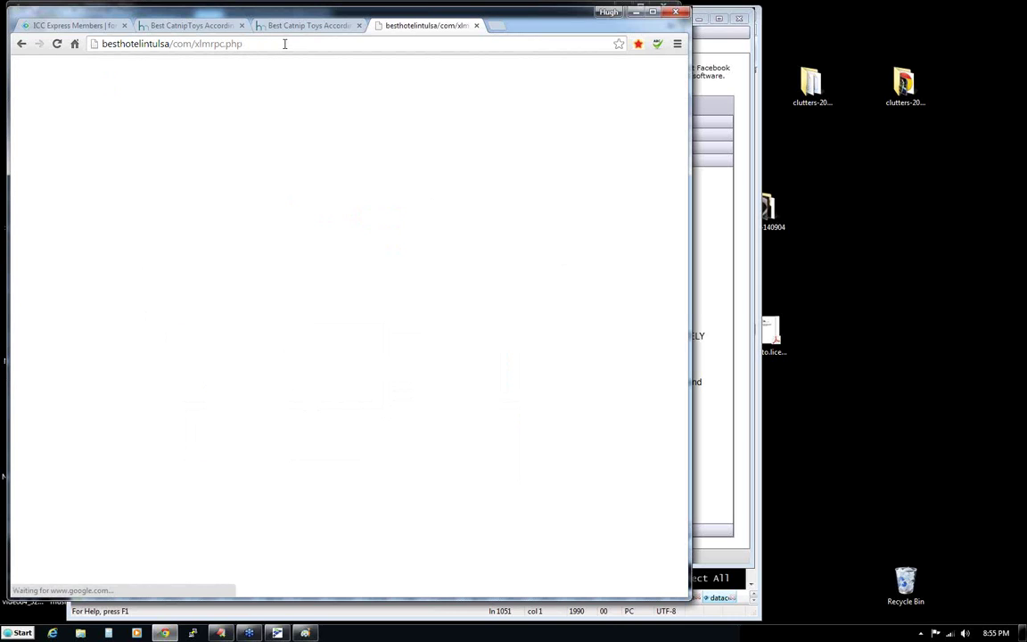
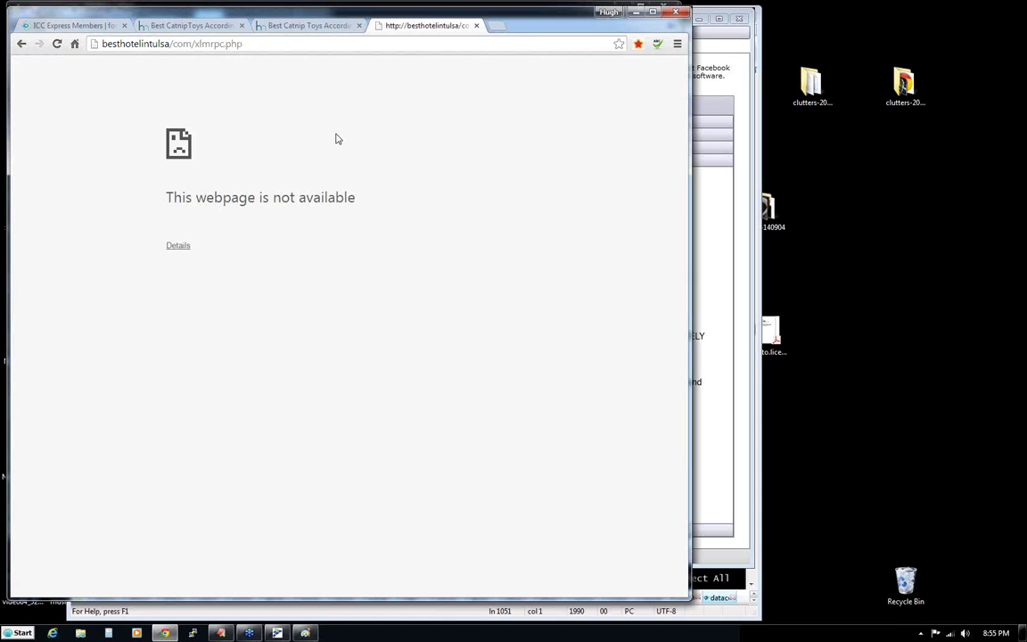
- Correct the domain in the address to besthotelintulsa.com and load the page again
click(174, 45)
click(173, 44)
key(BackSpace)
text(.)
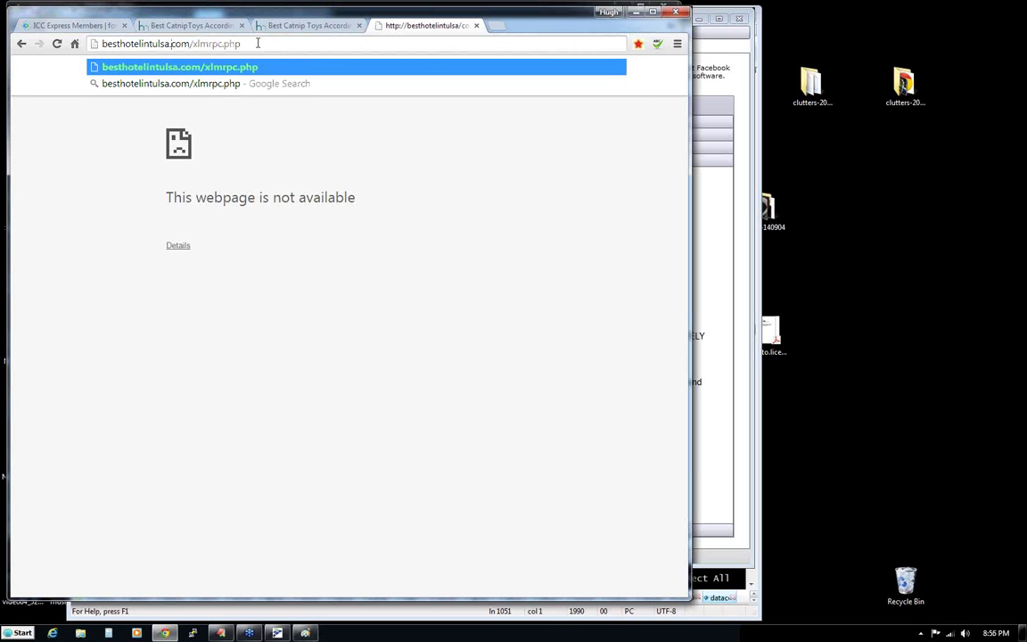
key(Return)
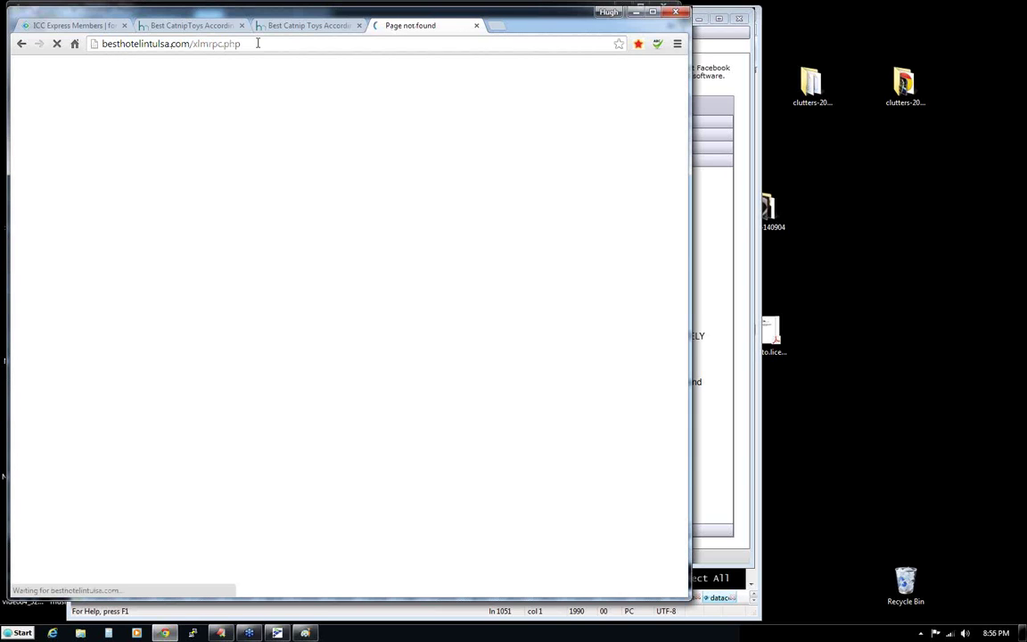
- Correct the filename in the address to xmlrpc.php and load besthotelintulsa.com/xmlrpc.php to test the blog's XML-RPC file
click(205, 44)
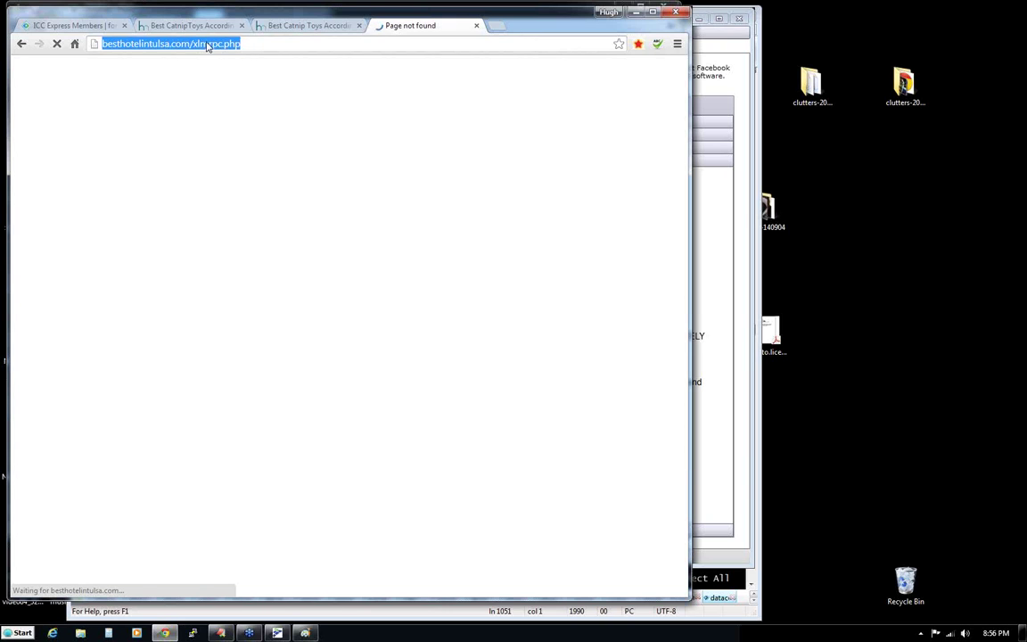
click(208, 45)
key(BackSpace)
key(BackSpace)
text(ml)
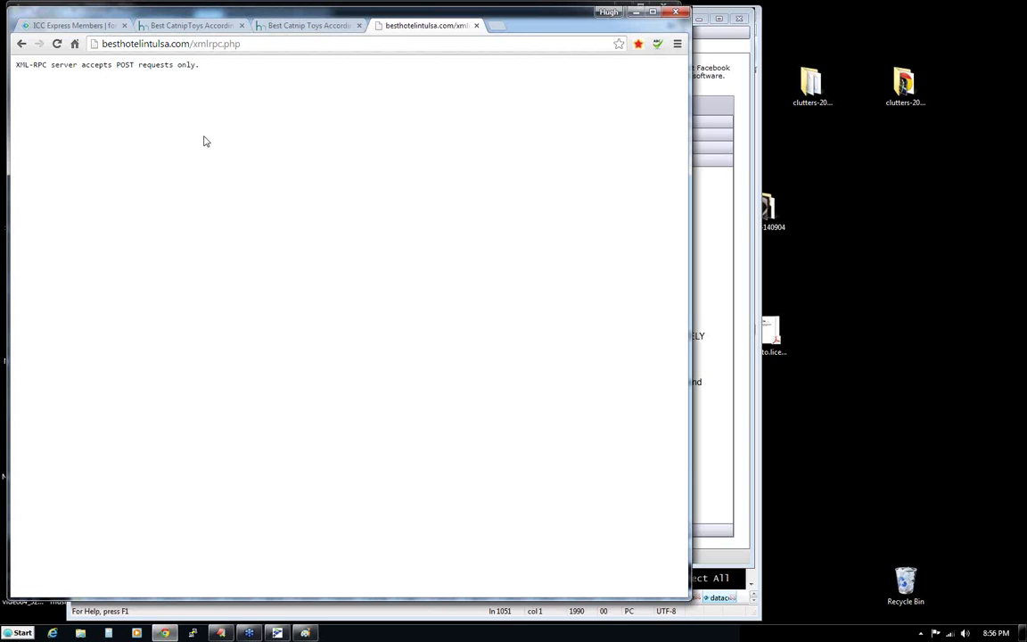
- Examine the server response on the besthotelintulsa.com/xmlrpc.php page and the address it was loaded from
click(181, 43)
click(206, 44)
drag(258, 16, 306, 17)
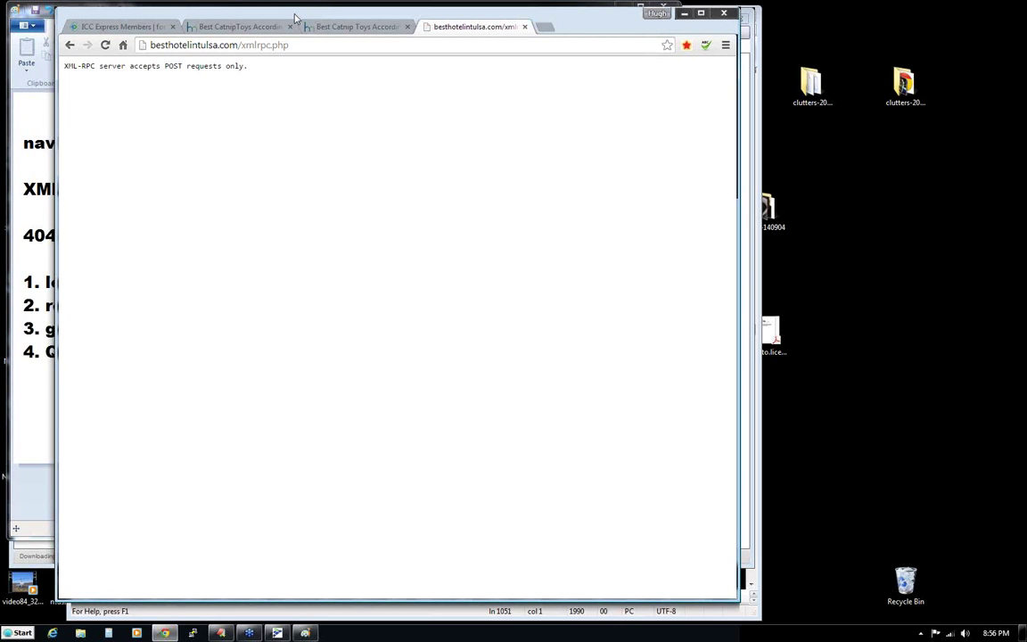
drag(63, 65, 230, 65)
click(231, 66)
drag(64, 66, 266, 71)
click(267, 72)
drag(288, 11, 277, 9)
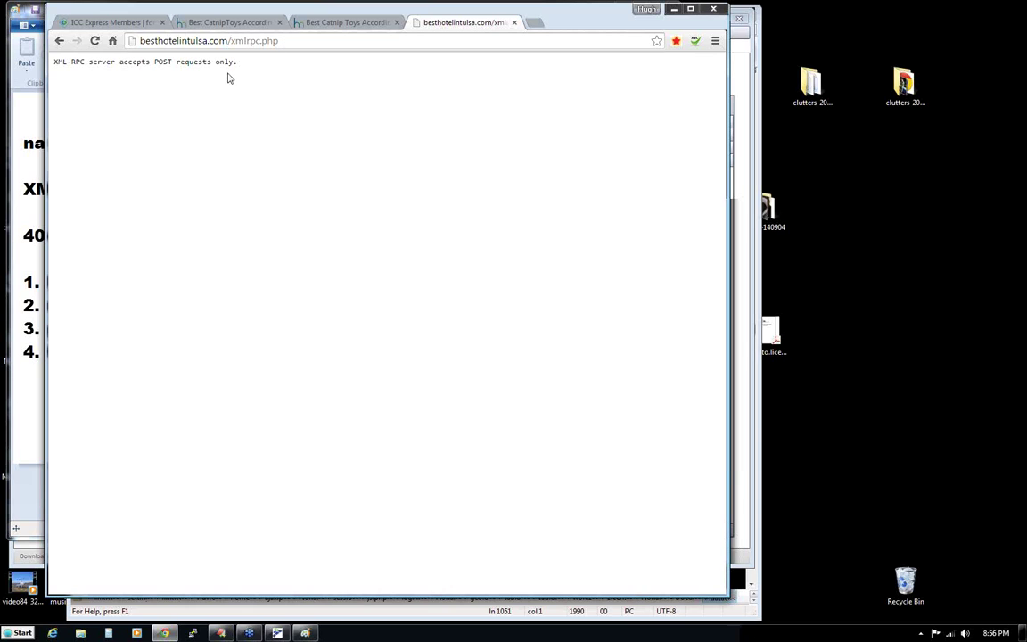
double_click(239, 41)
click(239, 77)
- Switch to Instant Content Curator Express to view its XMLRPC filename setting, minimize it and return to the xmlrpc.php page in Chrome
click(278, 633)
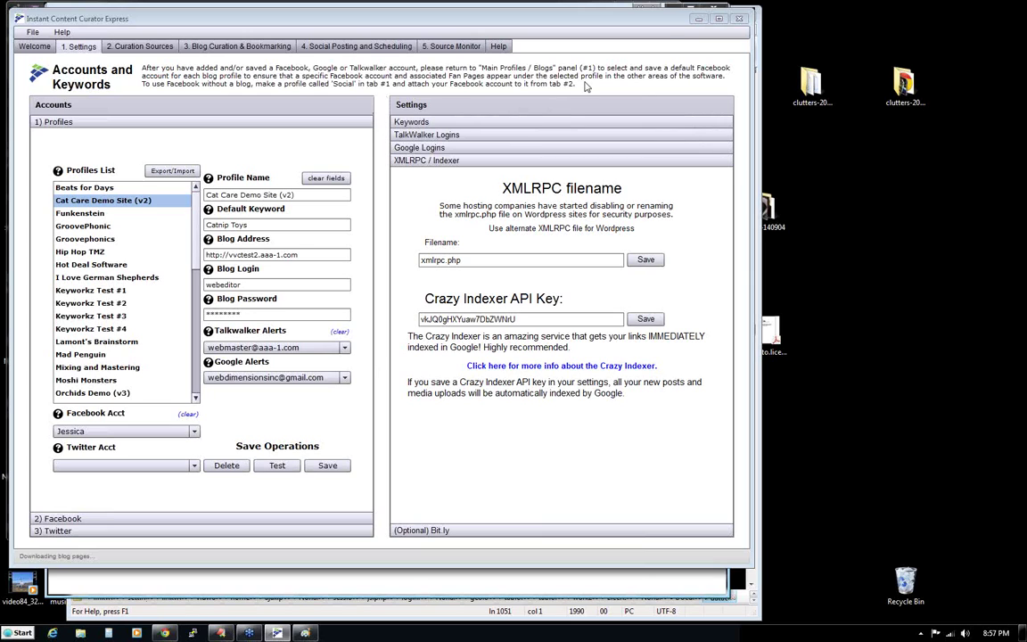
click(698, 19)
click(279, 40)
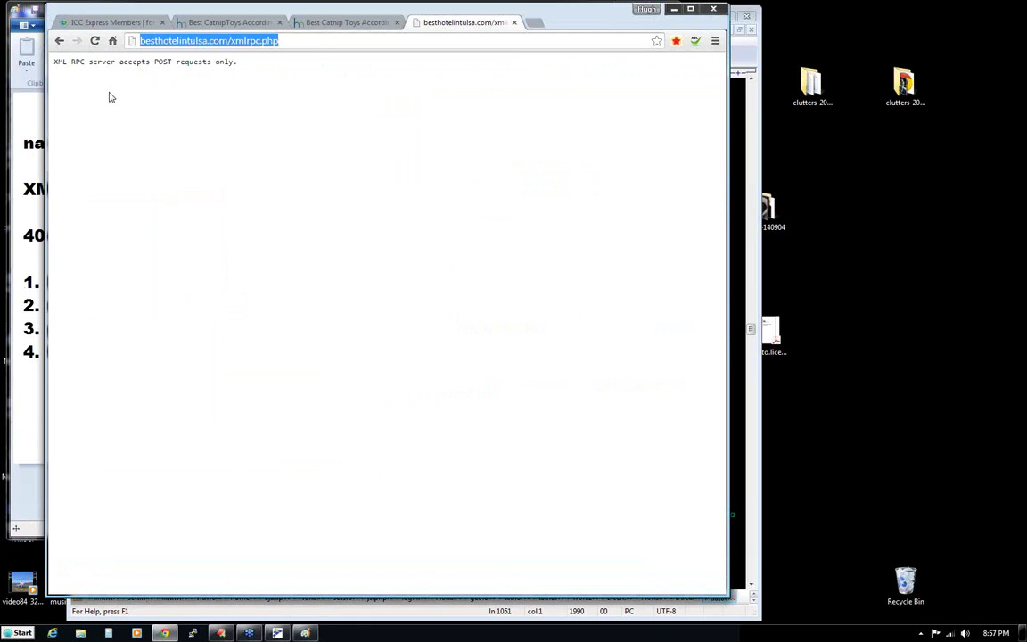
click(276, 105)
mouse_move(261, 9)
mouse_down()
mouse_move(282, 10)
mouse_move(261, 11)
mouse_up()
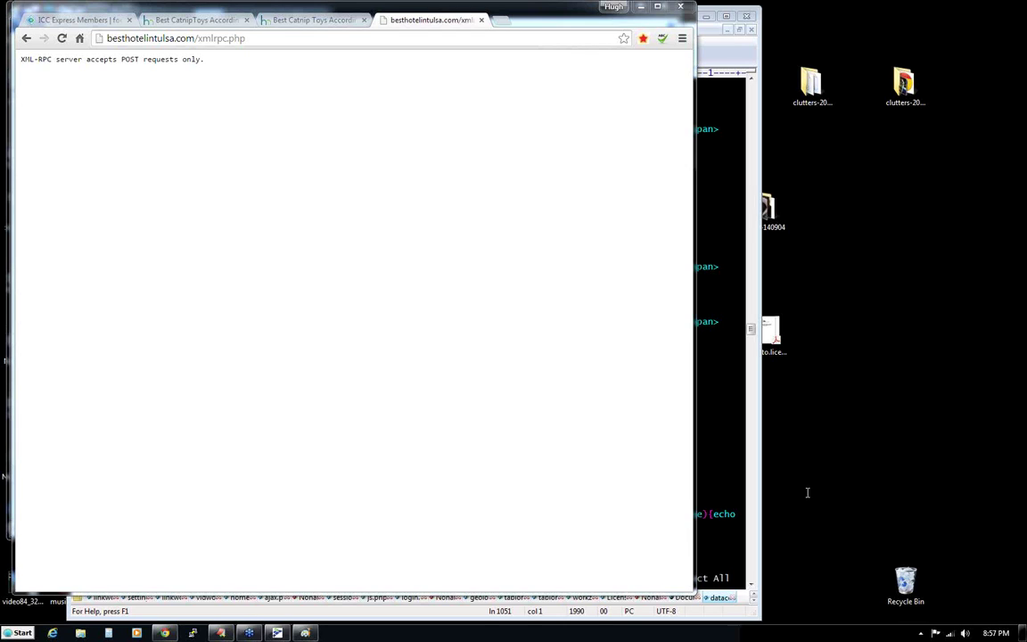
- Open a new browser tab
click(500, 24)
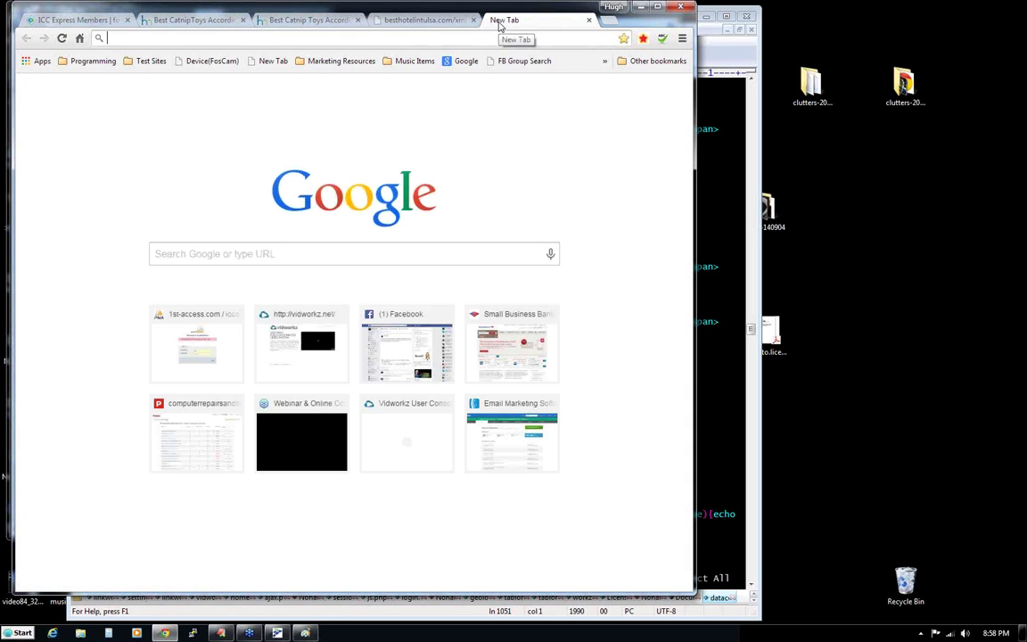
text(unlimi)
key(BackSpace)
key(BackSpace)
key(BackSpace)
key(BackSpace)
key(BackSpace)
key(BackSpace)
key(BackSpace)
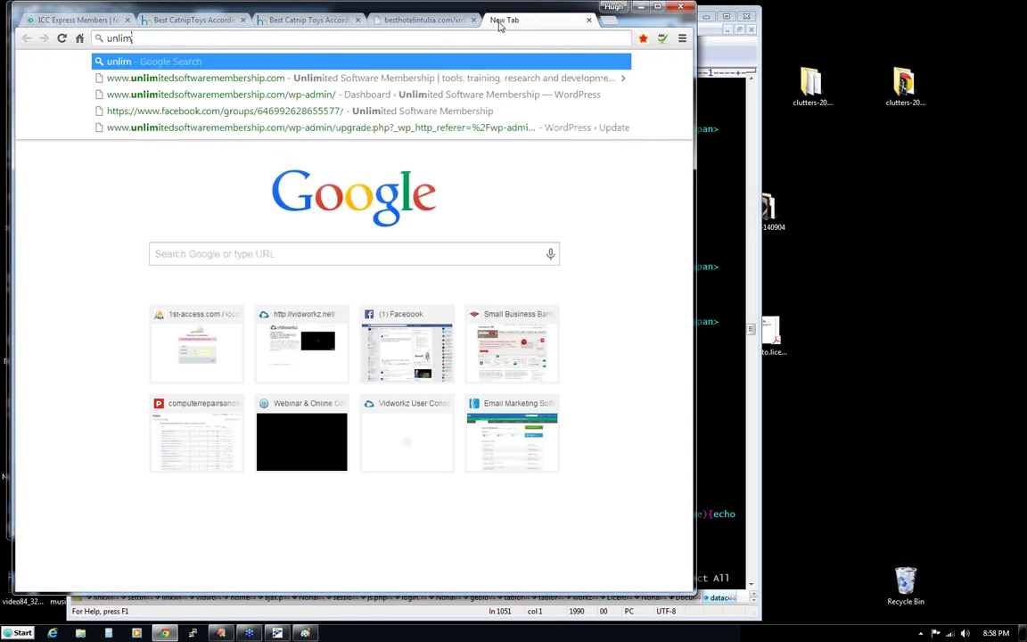
- Load the Facebook site in the new tab
text(fac)
key(Return)
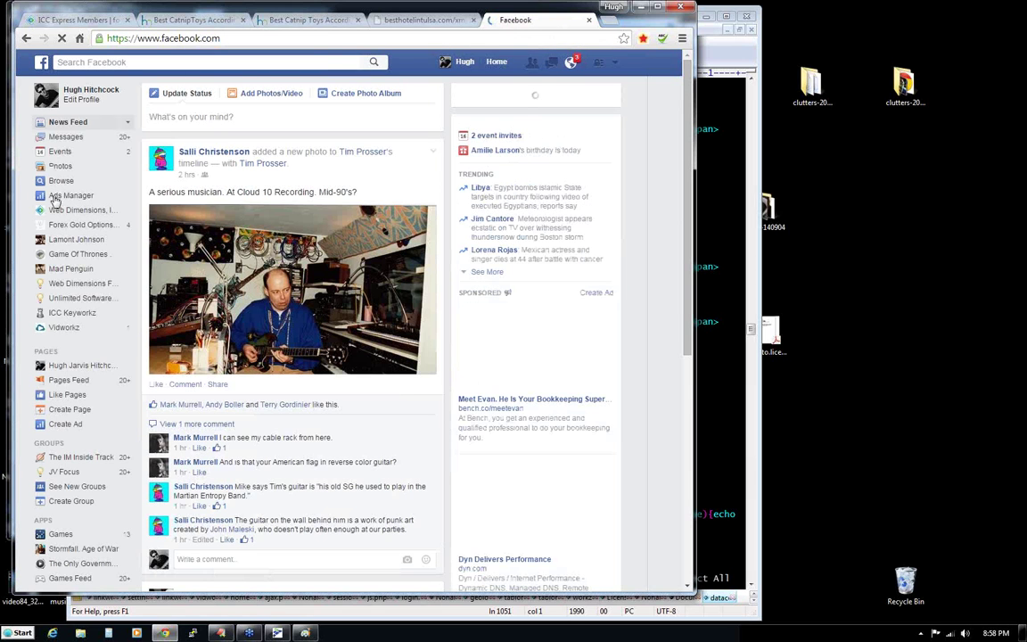
- Try to reach the ICC Keyworkz group by searching Facebook for "icck", and go back to the news feed
click(145, 61)
text(icc)
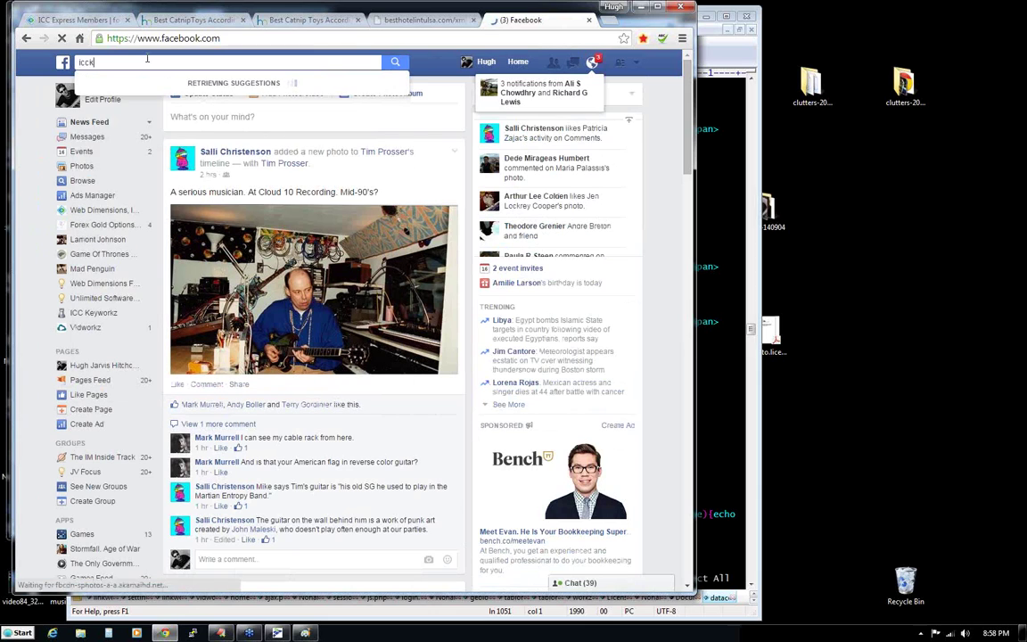
key(Return)
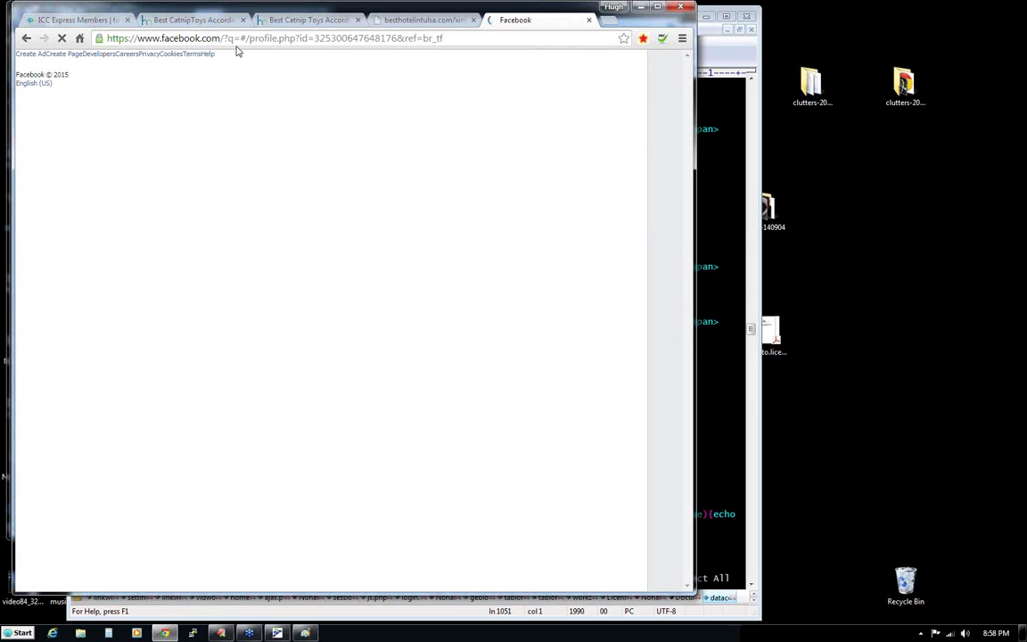
click(25, 40)
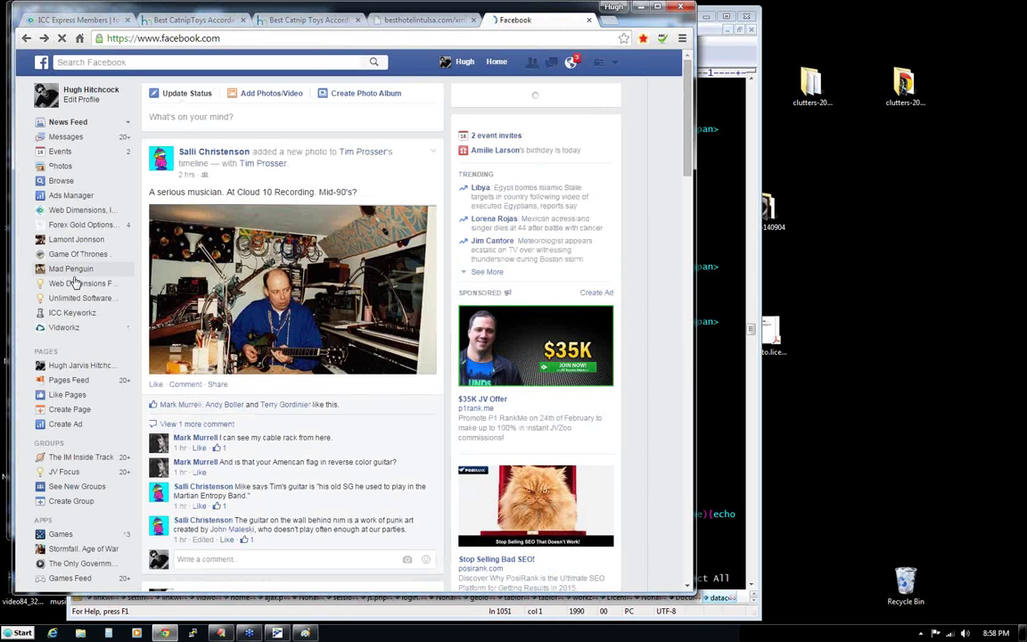
- Open the ICC Keyworkz group from the list of managed Facebook groups and select its web address
click(70, 443)
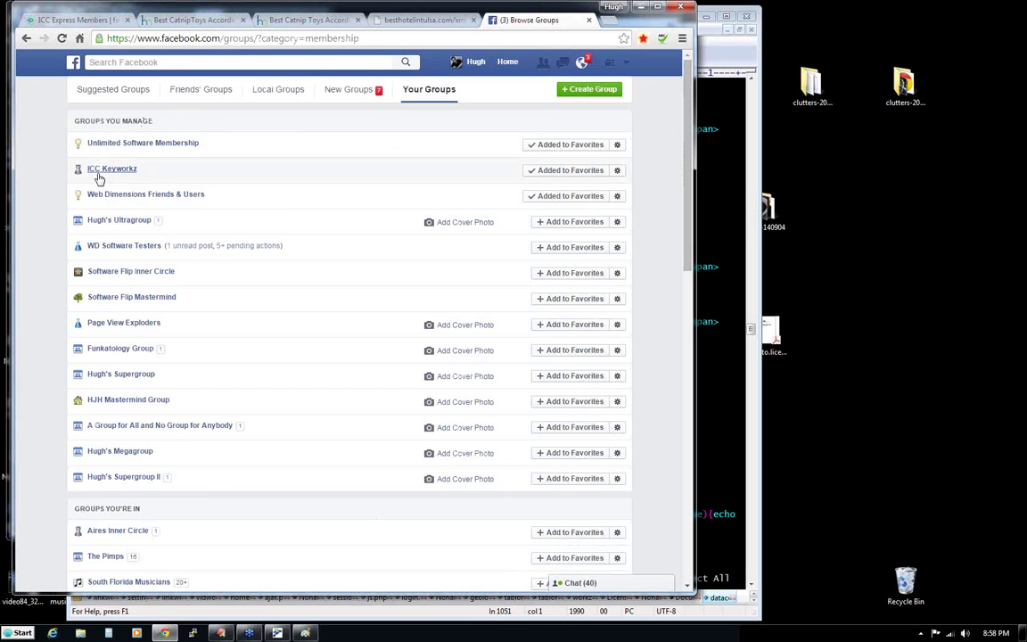
click(103, 171)
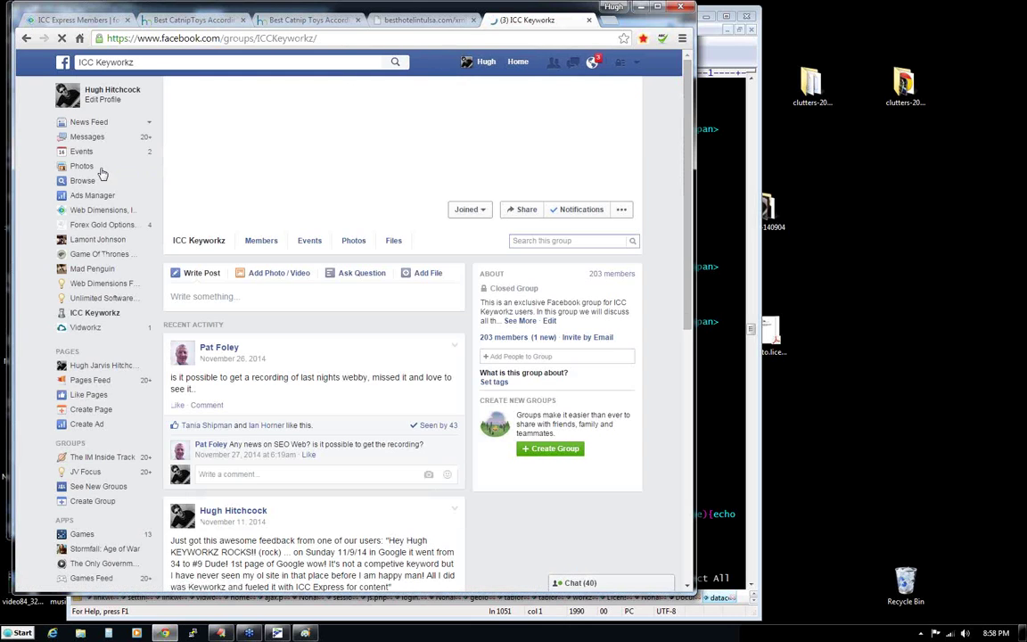
click(339, 37)
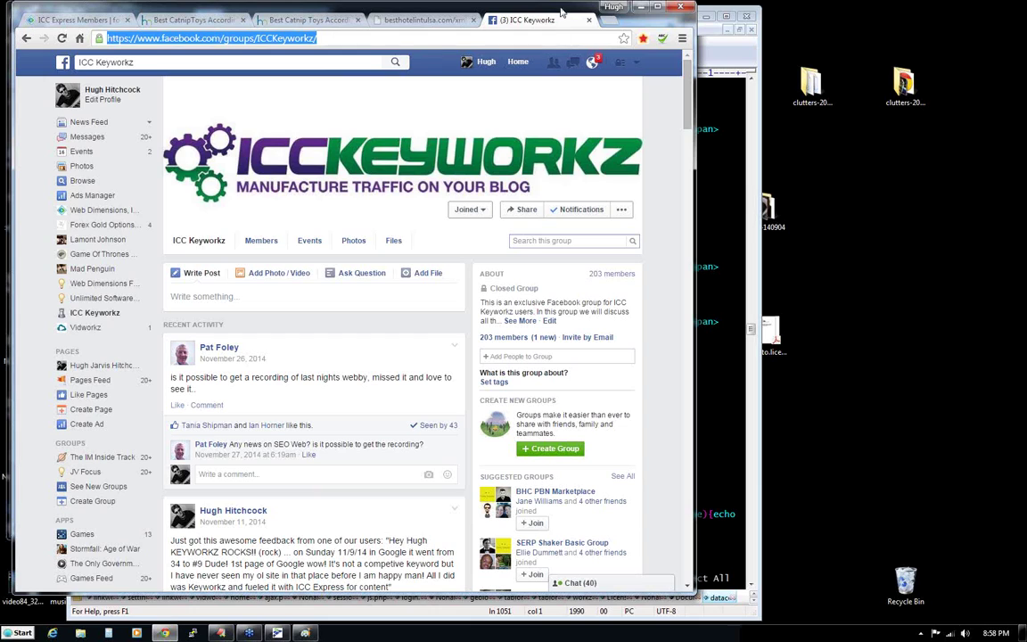
click(800, 492)
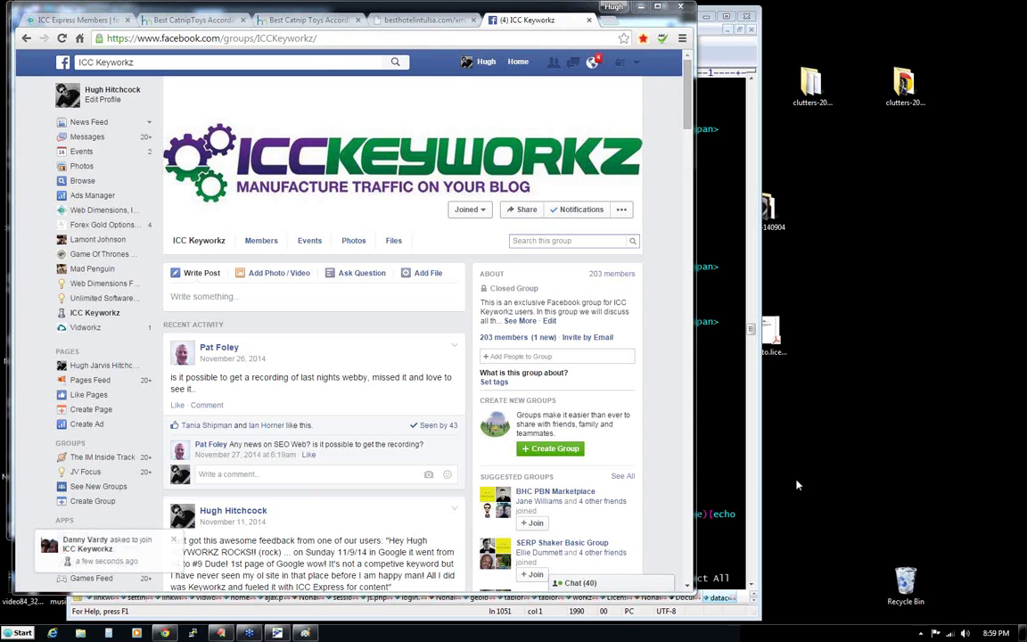
- Load instantcontentcurator.com/usm in the tab showing the xmlrpc.php page and select the address
click(392, 21)
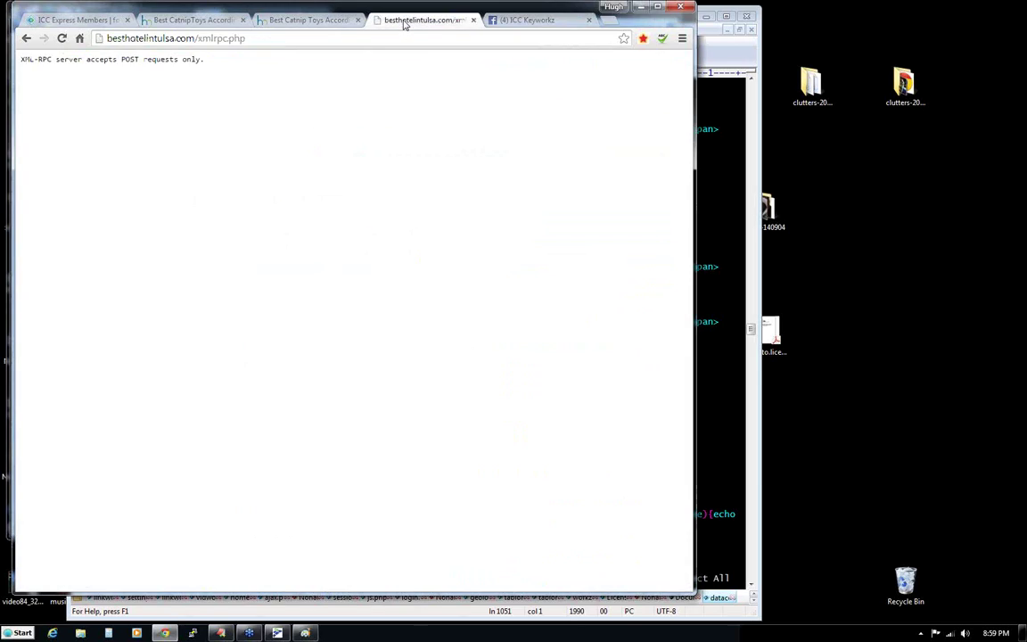
click(313, 40)
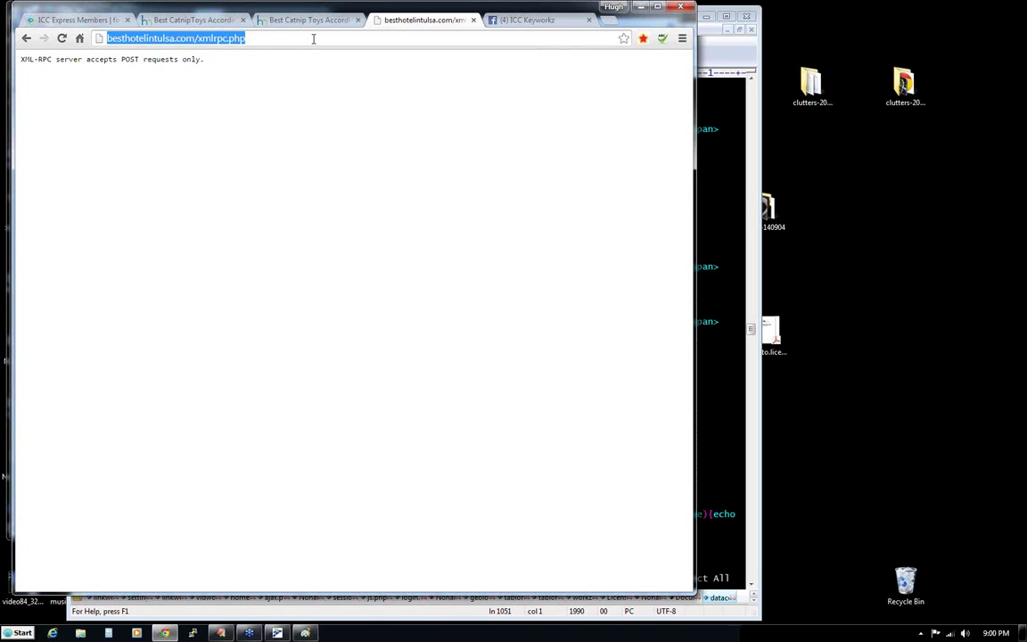
text(instantcontentcurator.com)
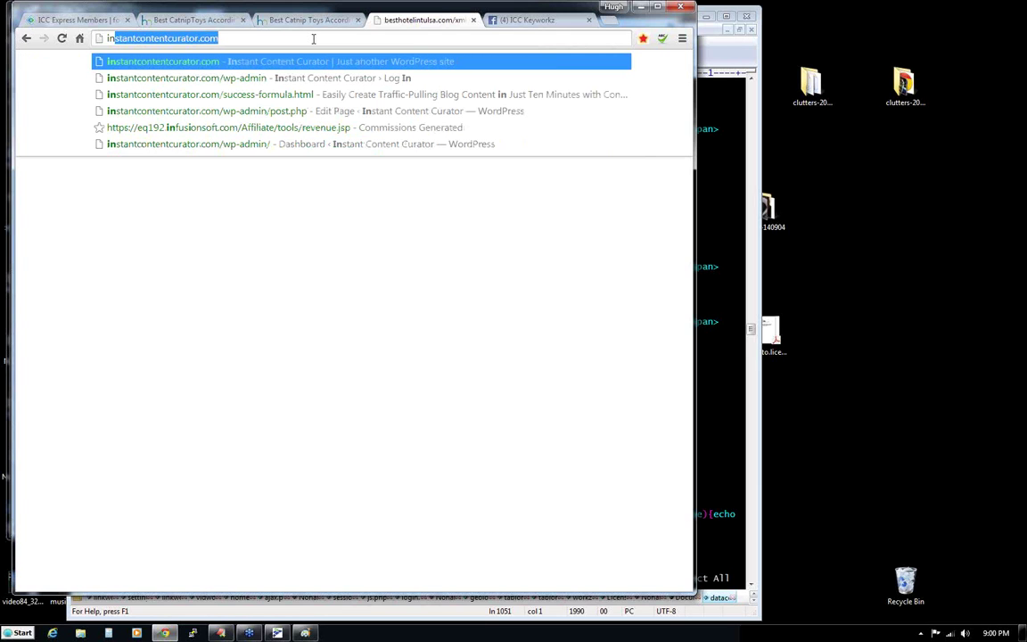
key(End)
text(/)
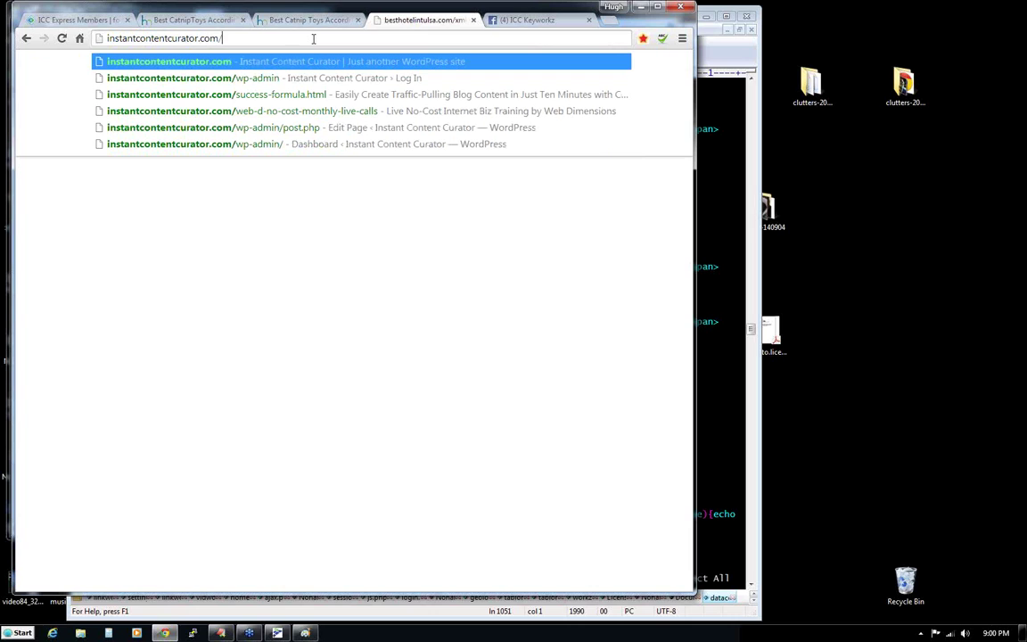
text(usm)
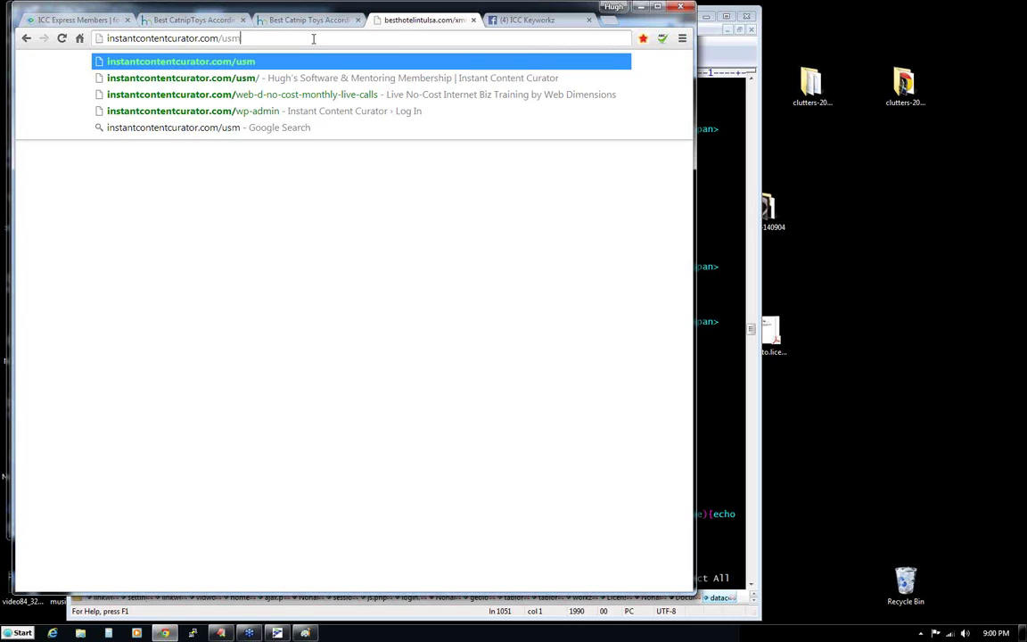
key(Return)
click(313, 38)
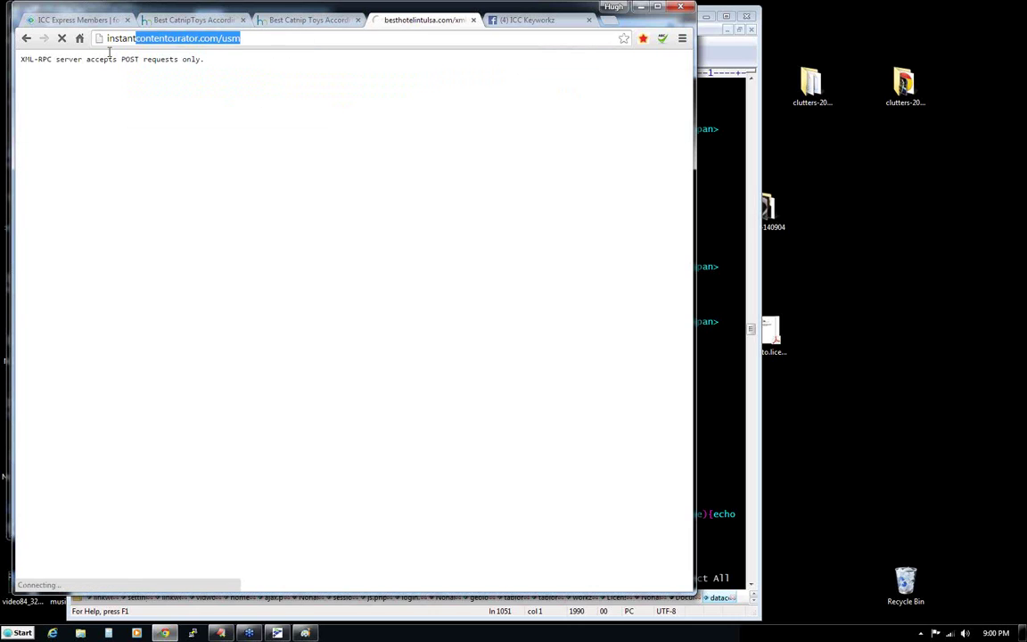
click(843, 496)
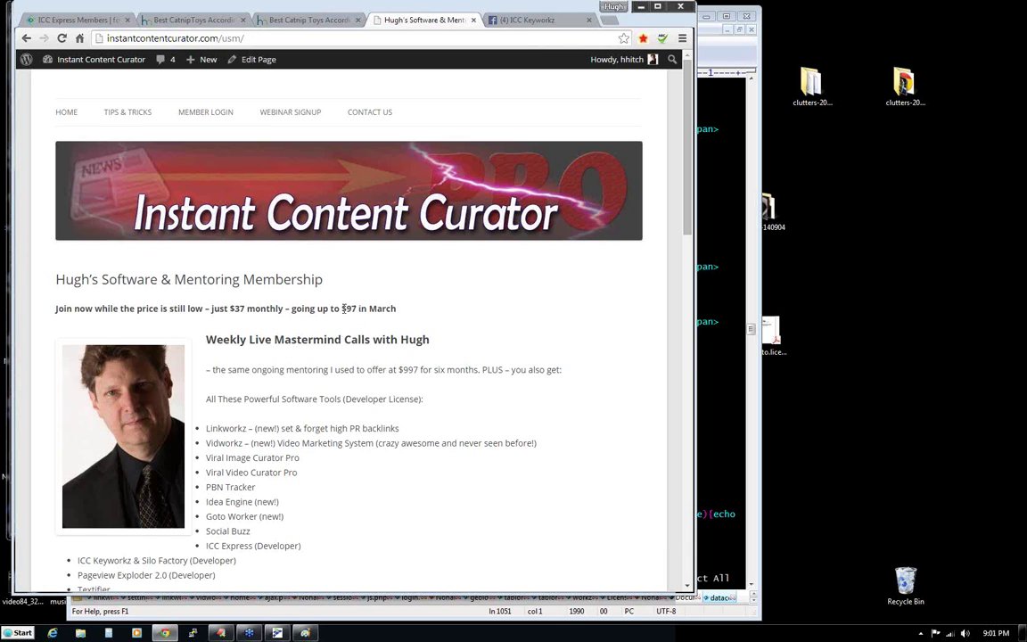
- Highlight the current monthly price on the membership page and return to the ICC Keyworkz group tab
double_click(232, 308)
click(275, 319)
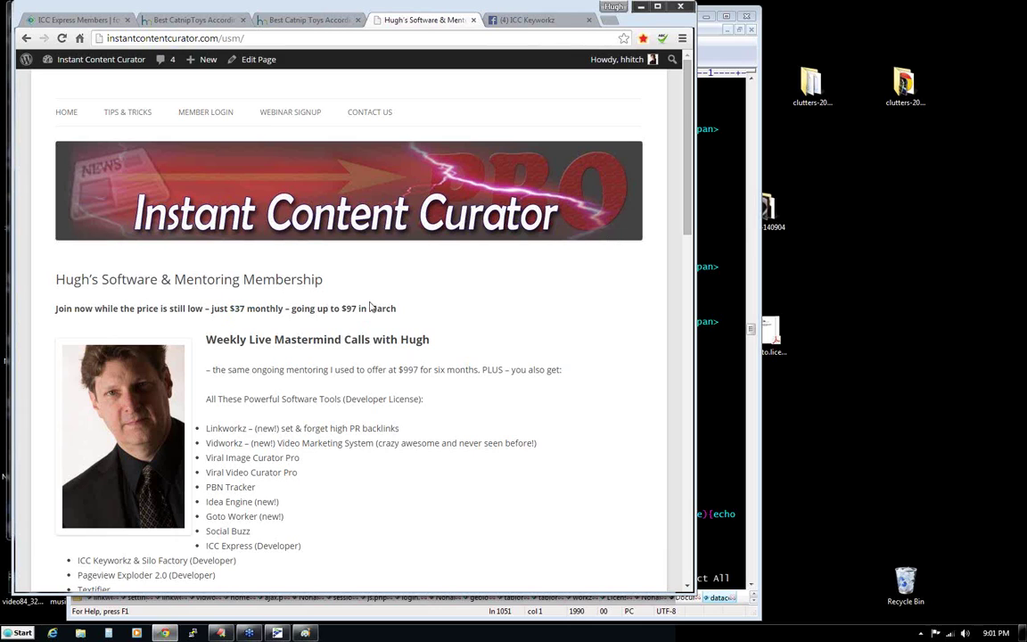
click(529, 20)
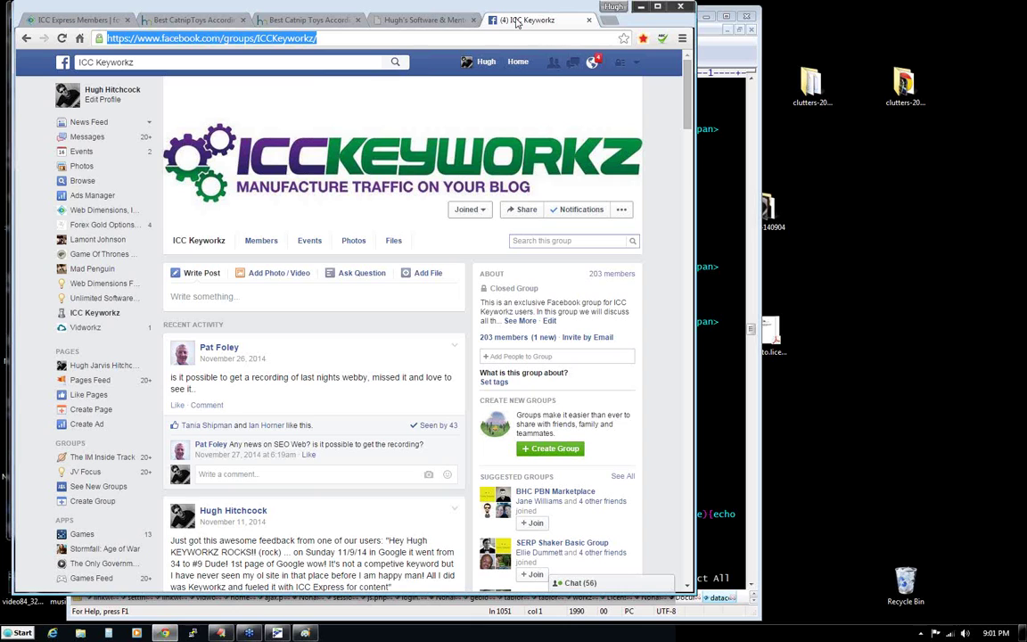
- Minimize Chrome, switch to Instant Content Curator Express and open its video help page
click(641, 7)
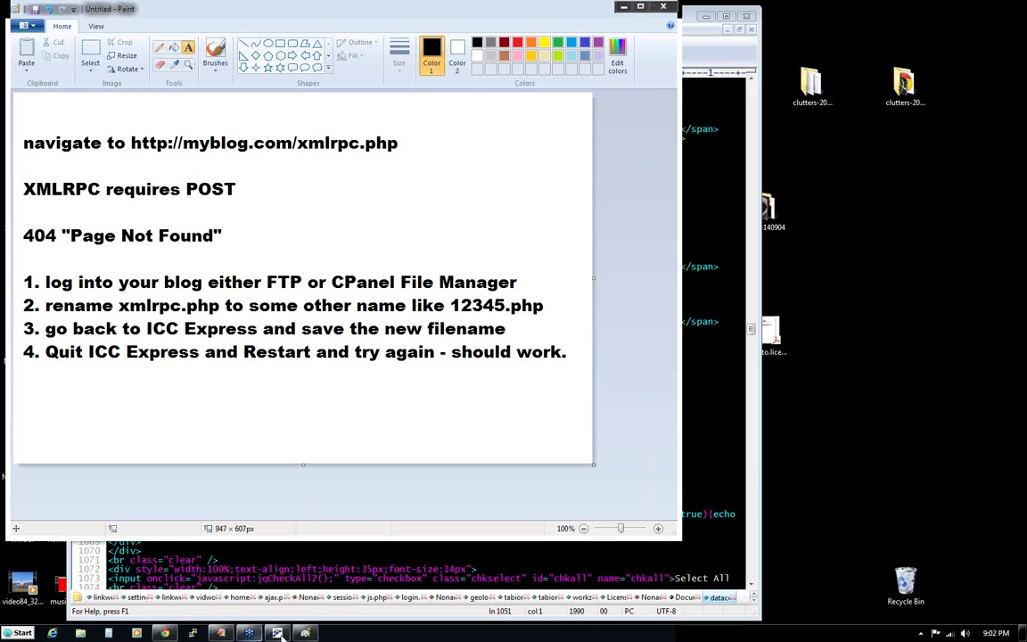
click(276, 634)
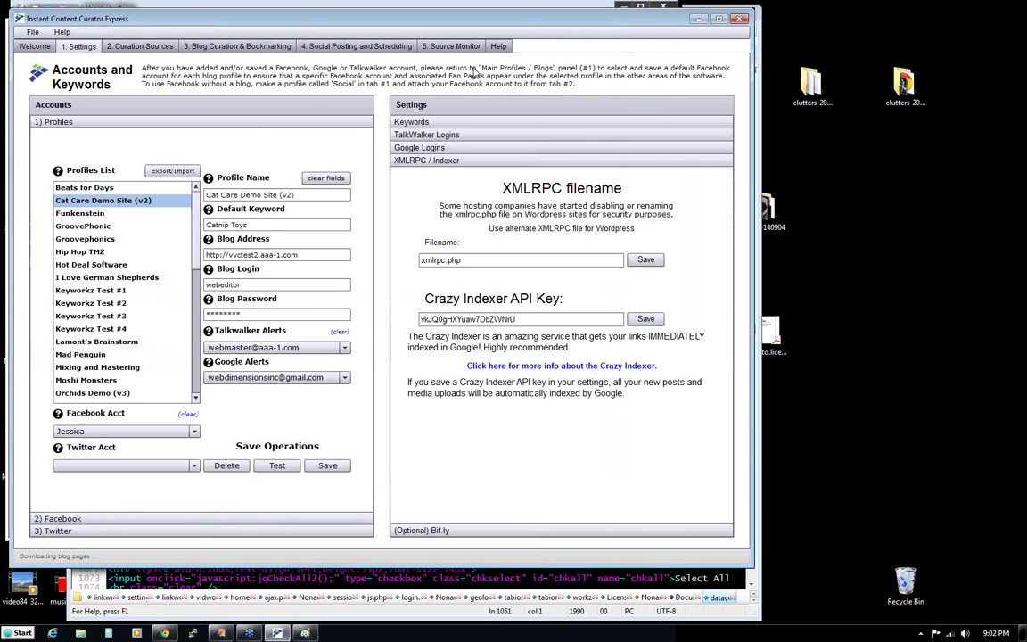
click(497, 47)
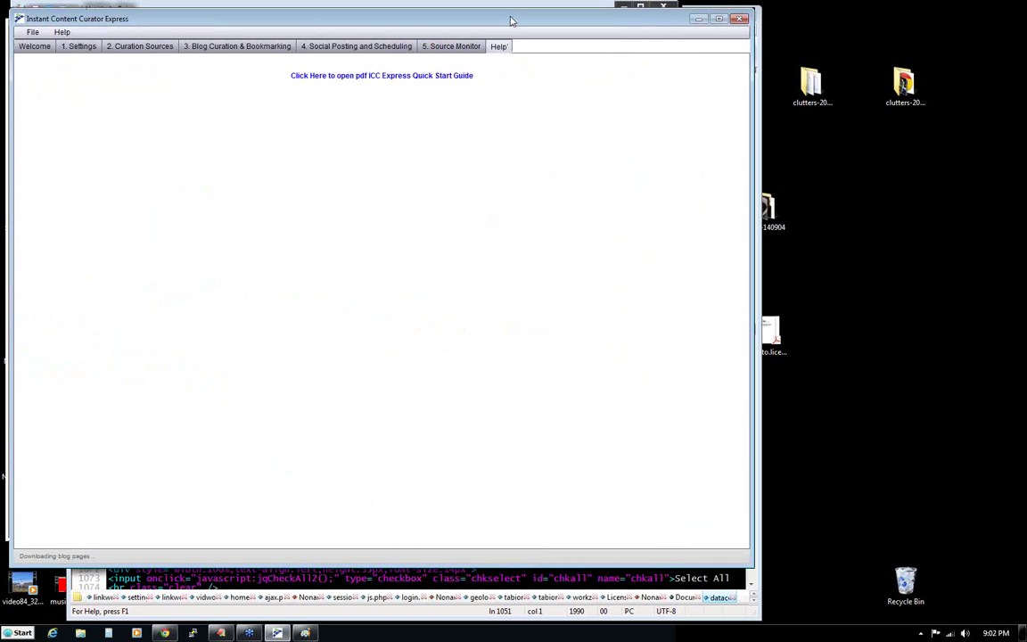
drag(511, 21, 506, 20)
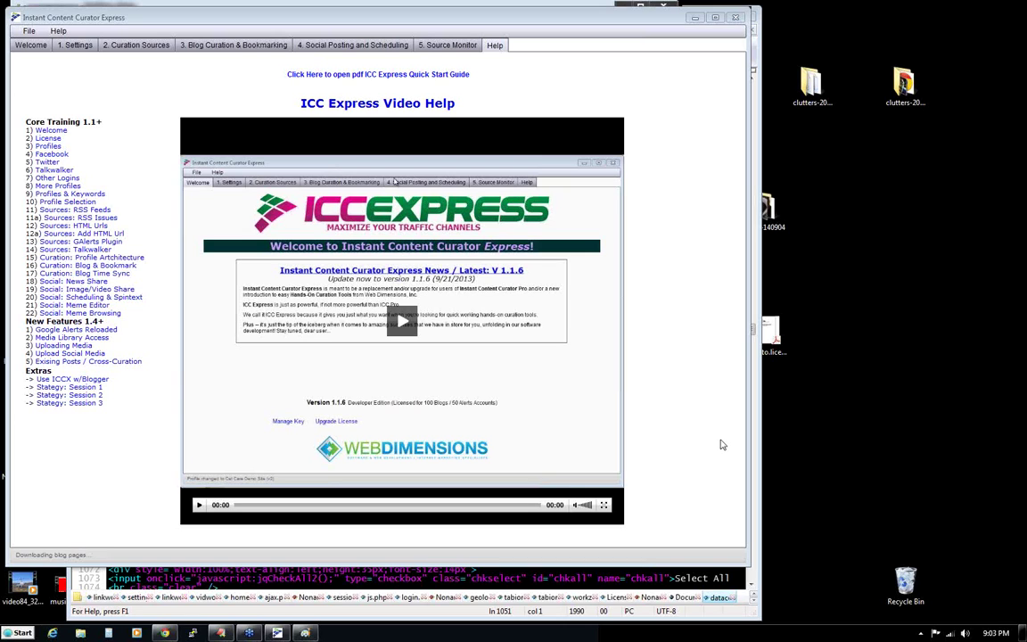
- Check the current date and time in the system calendar and clock
click(994, 633)
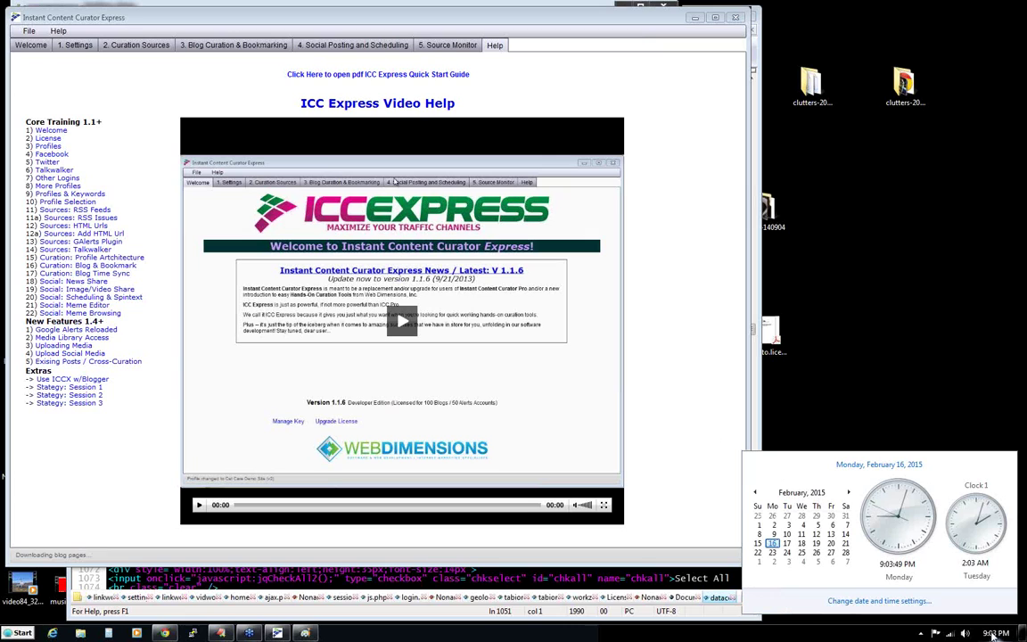
click(994, 633)
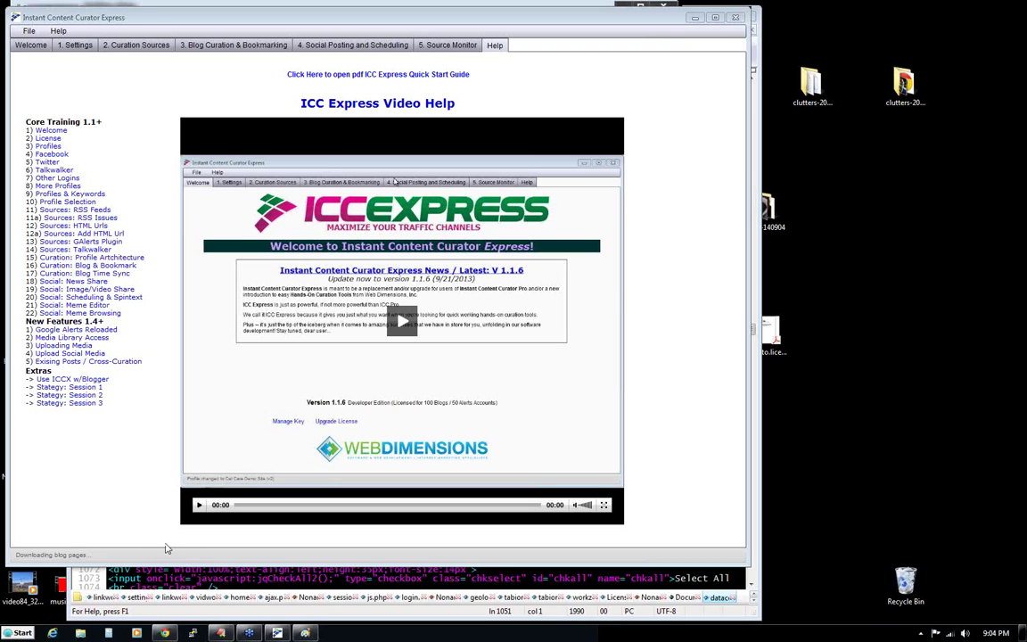
- Switch back to Chrome, show the ICC Express Members site and select its address, members.iccexpress.net
click(164, 633)
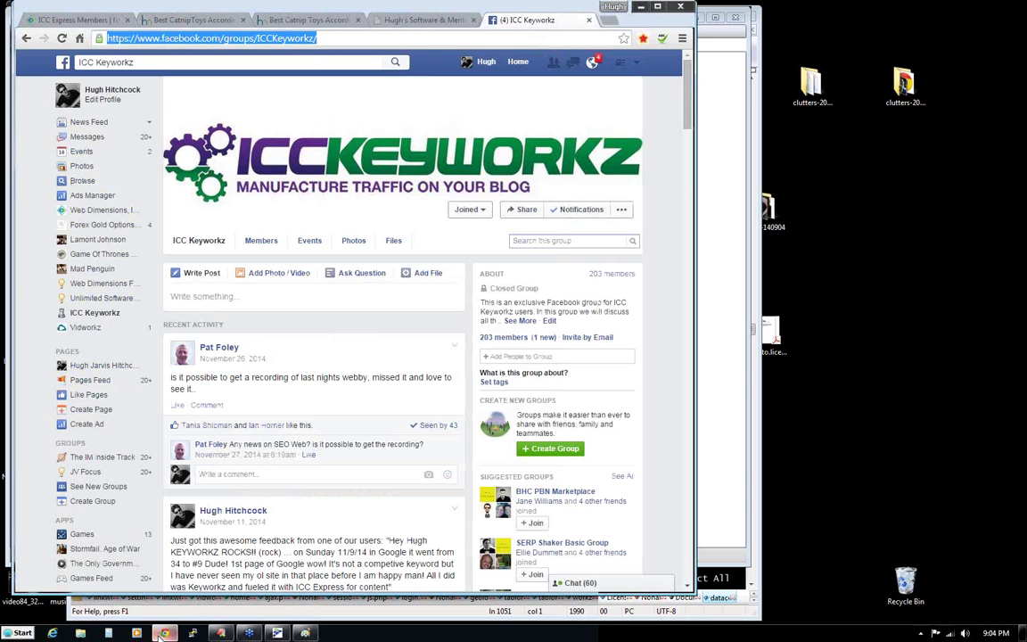
click(164, 633)
click(164, 633)
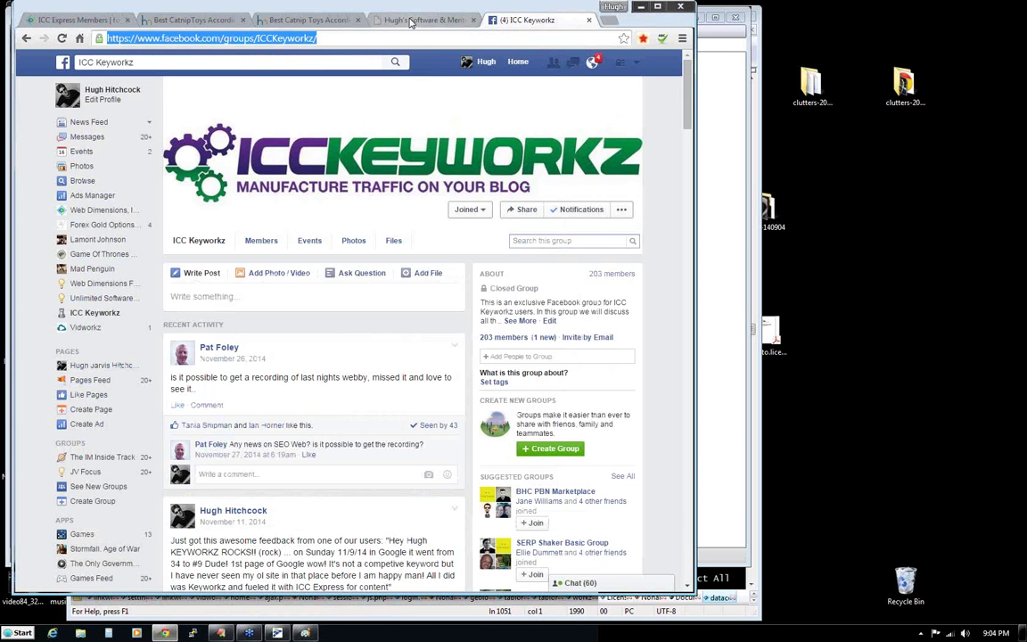
click(50, 20)
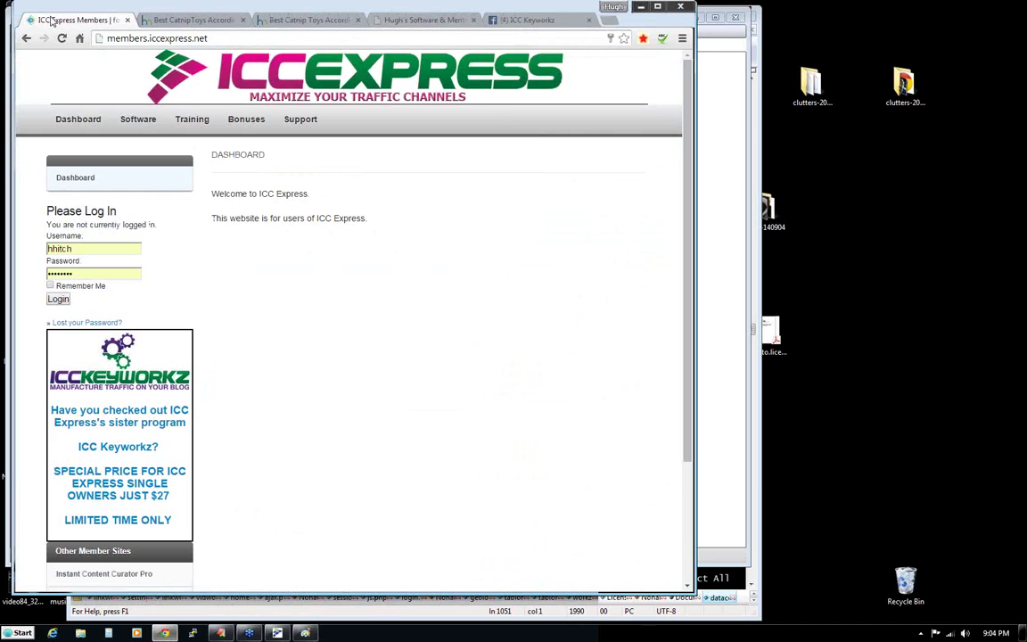
click(212, 39)
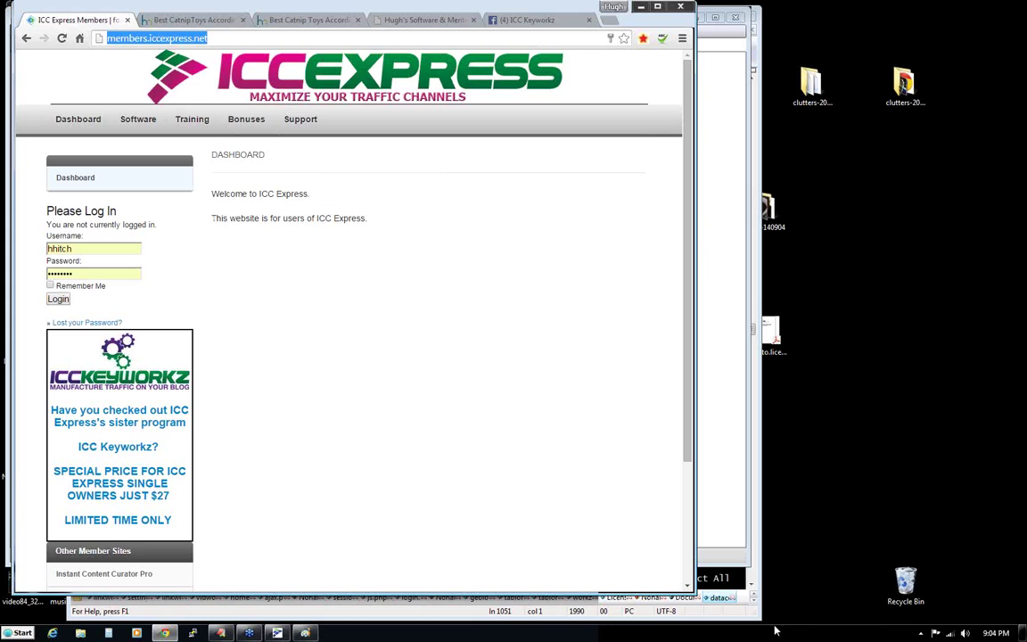
click(818, 496)
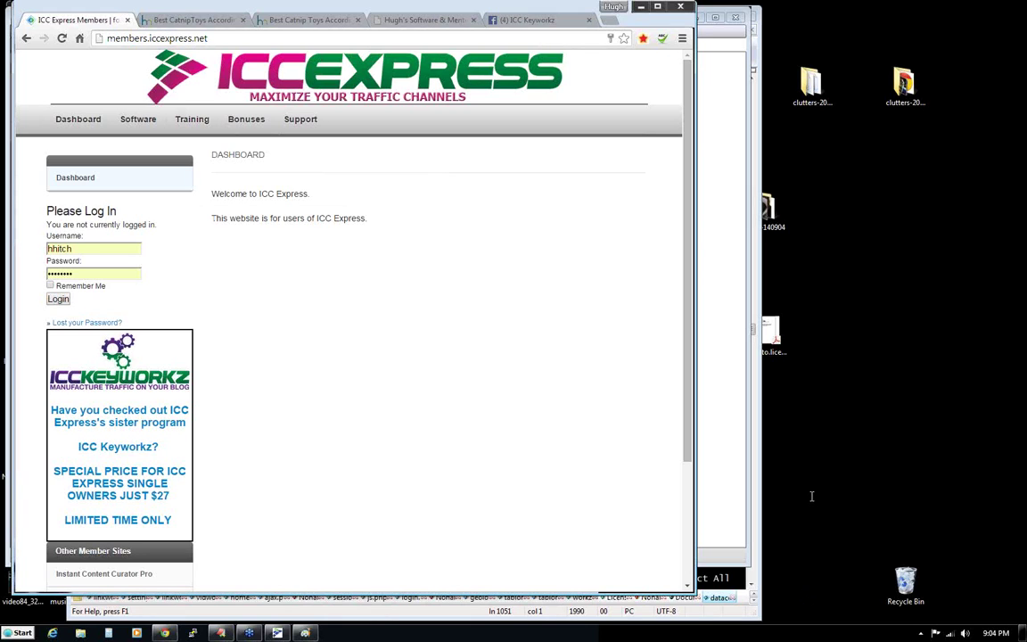